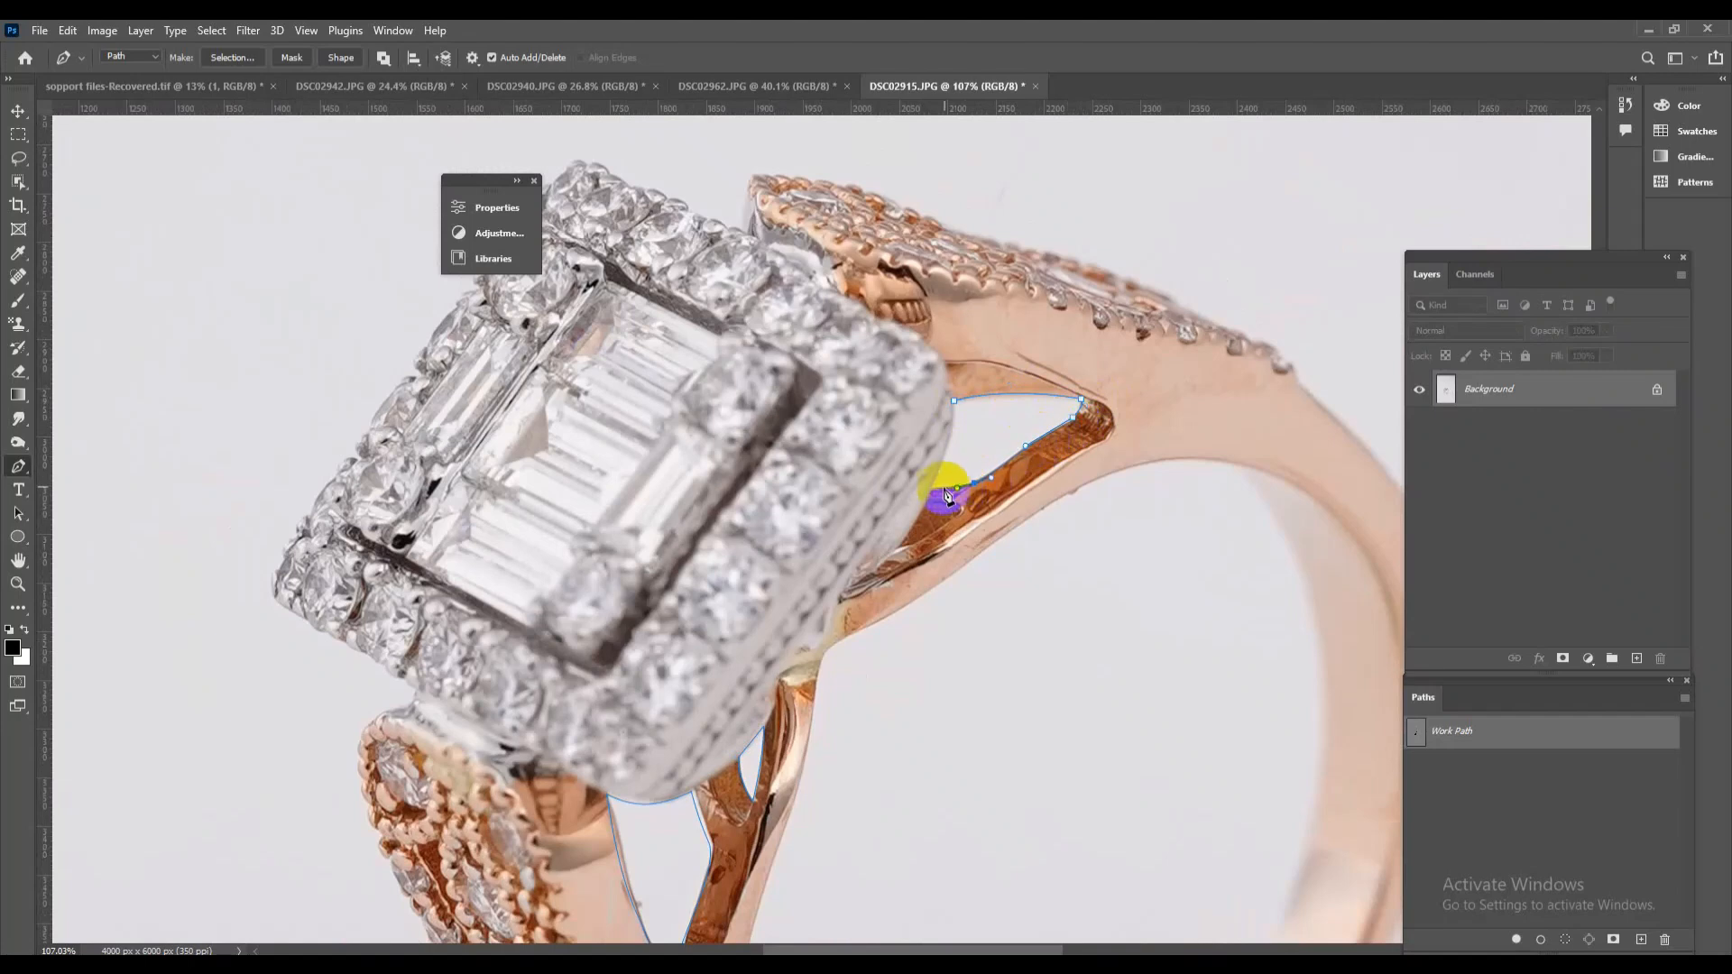
Trace the ring's inner finger opening with the Pen tool, from the setting's junction around the inside of the band
scroll(828, 653, "up", 1)
left_click(828, 654)
left_click_drag(816, 683, 817, 690)
left_click_drag(799, 821, 931, 539)
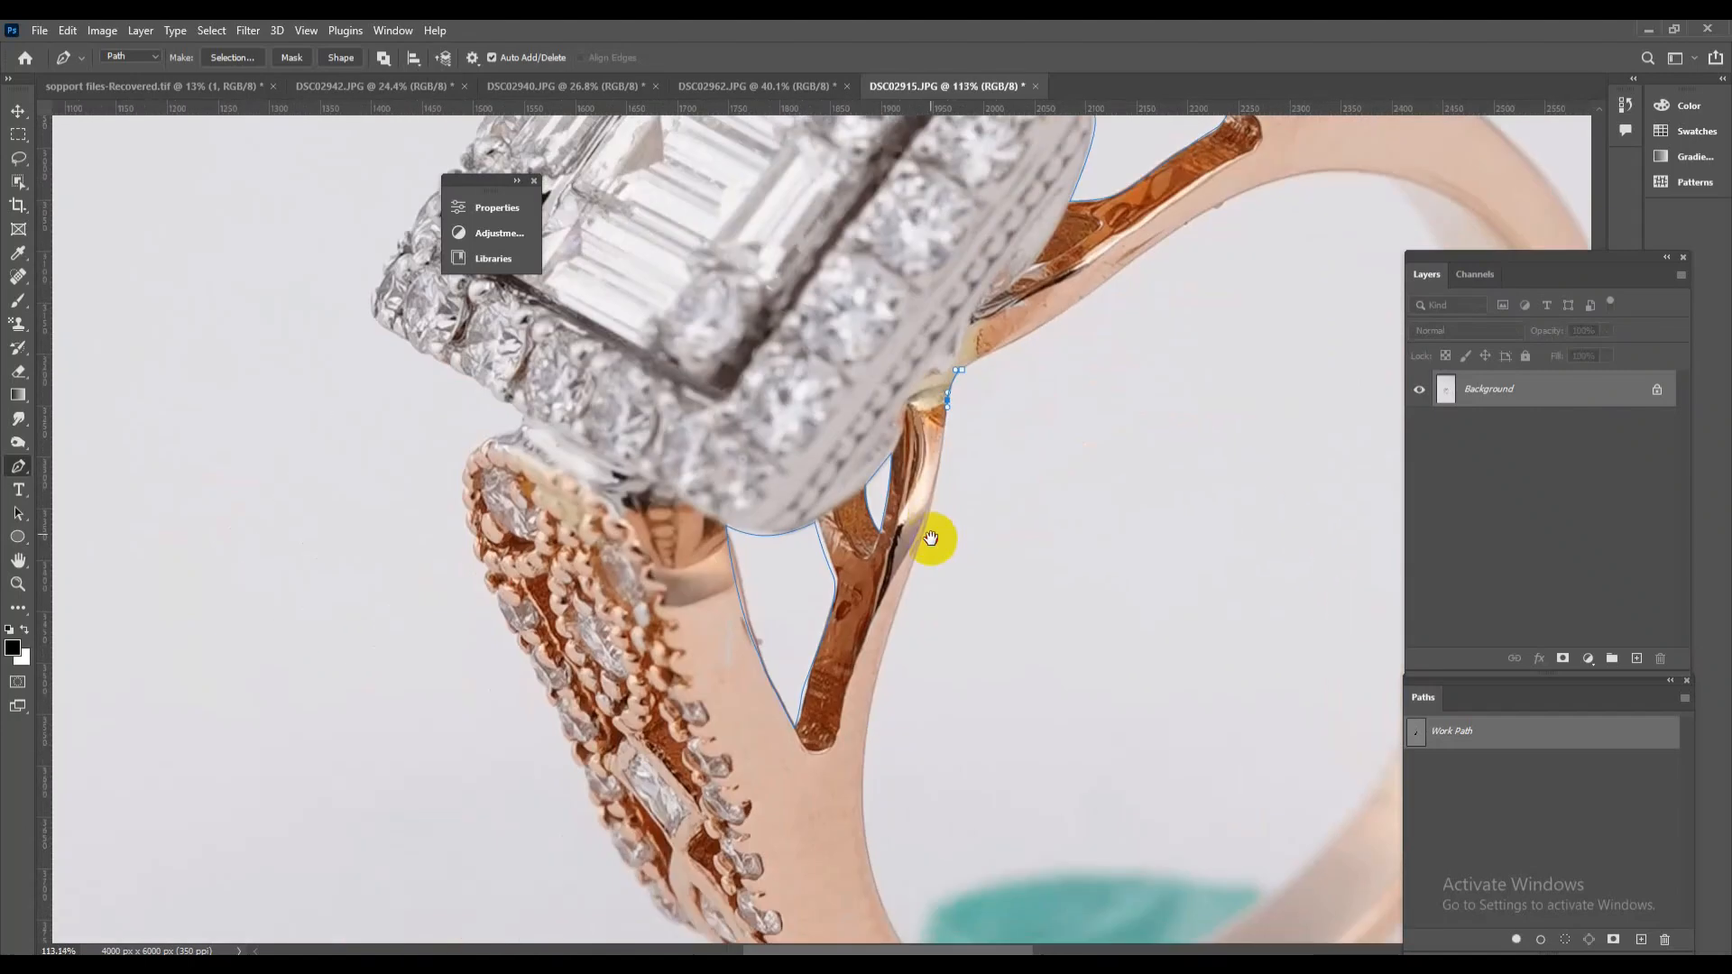
left_click_drag(867, 846, 913, 575)
left_click_drag(912, 576, 921, 662)
left_click(1013, 734)
left_click_drag(1165, 717, 645, 847)
left_click_drag(970, 518, 1057, 508)
left_click_drag(919, 287, 816, 284)
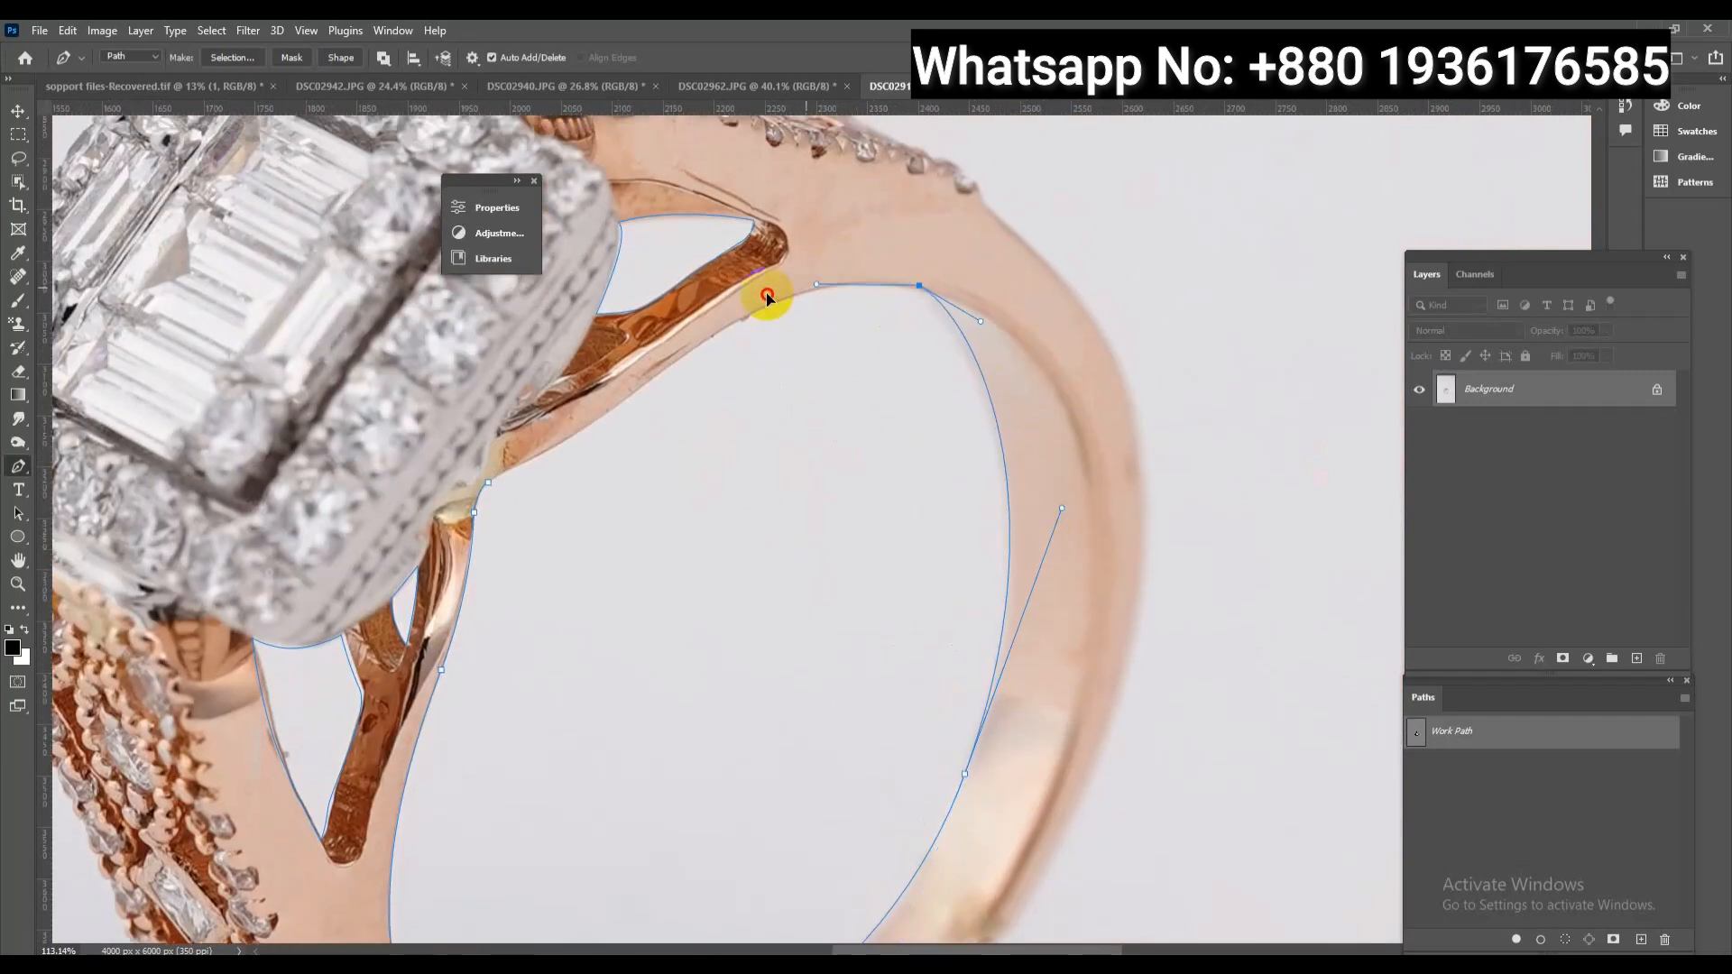
left_click_drag(699, 347, 648, 379)
left_click_drag(446, 499, 369, 544)
Start the ring's outer path where the lower shoulder meets the setting and trace the halo's lower-left edge
left_click_drag(1046, 360, 968, 360)
left_click_drag(785, 397, 930, 531)
left_click_drag(835, 456, 798, 451)
left_click_drag(777, 415, 739, 406)
left_click_drag(718, 381, 849, 534)
left_click_drag(824, 510, 729, 464)
left_click_drag(702, 442, 669, 425)
left_click(658, 412)
Continue the outer path up the halo's upper-left edge, curving around each stone and prong
left_click_drag(681, 273, 671, 243)
left_click_drag(759, 223, 633, 507)
left_click_drag(643, 418, 671, 334)
left_click_drag(754, 282, 584, 692)
left_click_drag(657, 566, 745, 546)
left_click(803, 390)
left_click_drag(797, 517, 887, 337)
left_click_drag(948, 313, 672, 533)
left_click_drag(728, 515, 773, 433)
Trace the outer path over the halo's top corner and along its upper-right edge to the upper shoulder
left_click_drag(817, 404, 802, 371)
left_click_drag(882, 343, 815, 521)
left_click(855, 443)
left_click_drag(911, 394, 926, 359)
left_click_drag(984, 373, 1011, 388)
left_click(1112, 446)
left_click_drag(1164, 461, 1210, 459)
left_click_drag(1342, 546, 772, 422)
left_click(829, 423)
Trace the beaded outer edge of the upper shoulder with short curved path segments
left_click_drag(851, 266, 889, 237)
left_click_drag(933, 263, 969, 247)
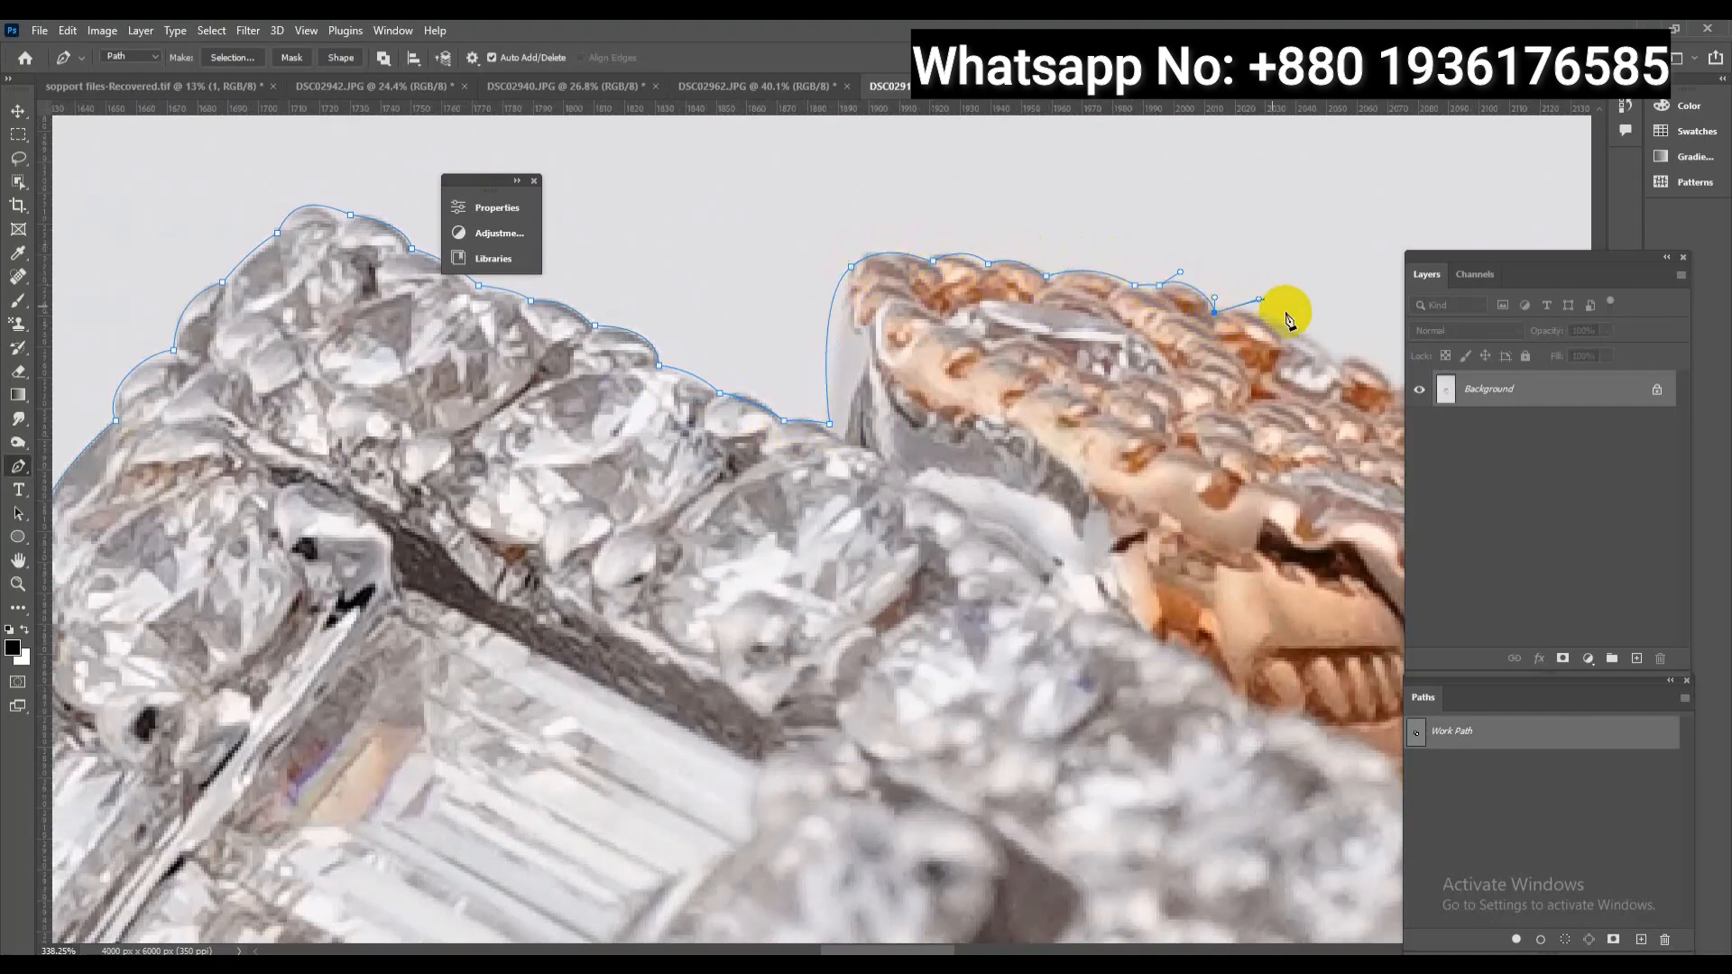
left_click_drag(1289, 317, 868, 295)
left_click_drag(920, 334, 978, 337)
left_click_drag(1290, 454, 1318, 445)
left_click_drag(1382, 616, 685, 618)
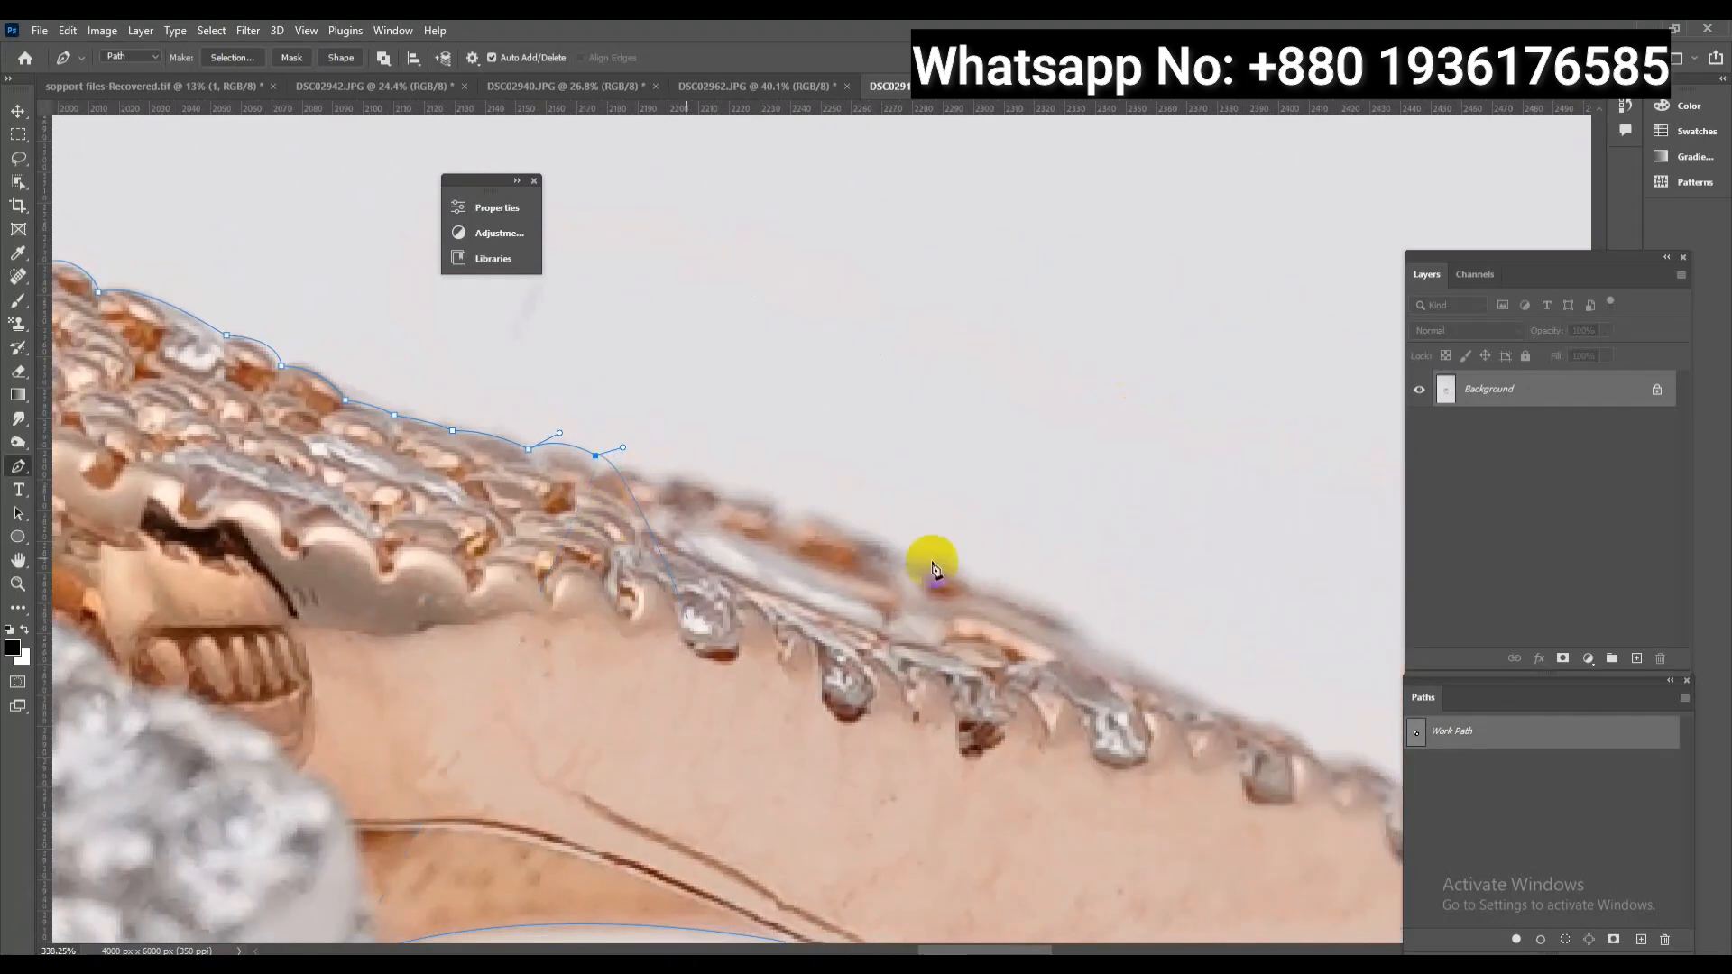
Extend the outer path along the rest of the upper shoulder's beaded edge, readjusting the anchor at the blurred stones
left_click(726, 486)
left_click_drag(799, 504, 845, 514)
left_click_drag(861, 536, 898, 534)
left_click_drag(726, 487, 723, 498)
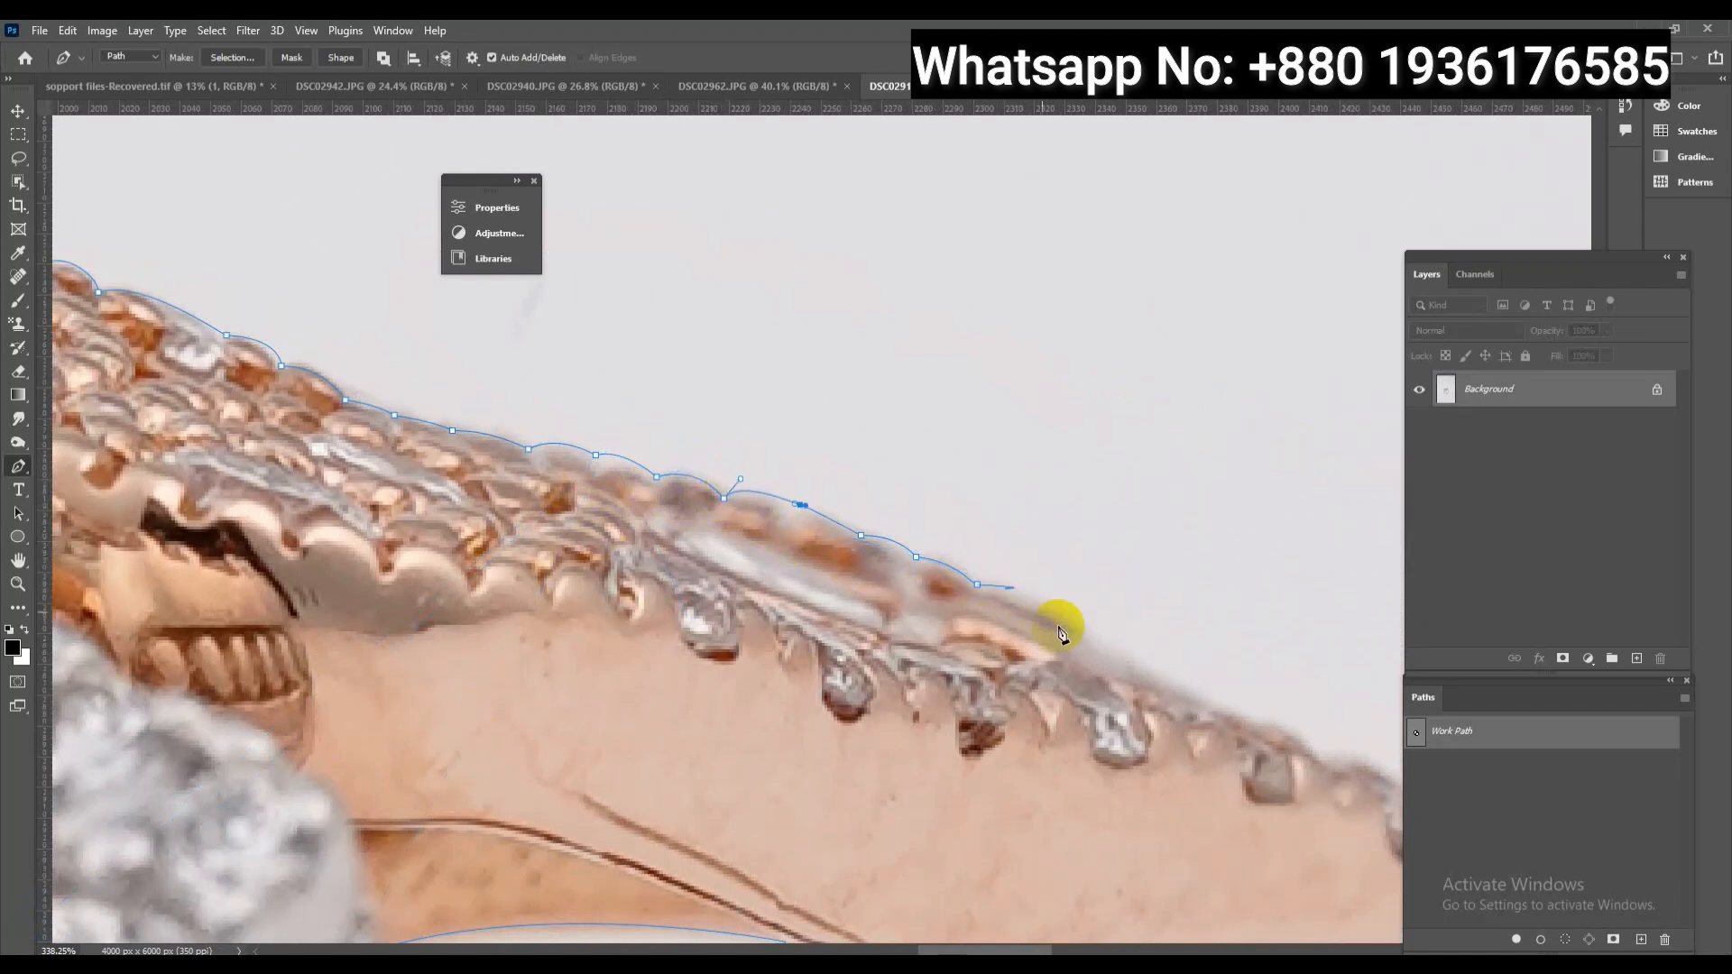
left_click_drag(1218, 727, 640, 433)
left_click(754, 461)
left_click_drag(839, 507, 895, 529)
Trace the smooth outer curve of the band around the bottom of the ring to the lower shoulder
left_click_drag(896, 599, 896, 622)
left_click_drag(659, 546, 487, 546)
left_click_drag(833, 850, 942, 814)
left_click_drag(902, 829, 1039, 561)
left_click_drag(783, 778, 663, 820)
left_click_drag(485, 696, 461, 697)
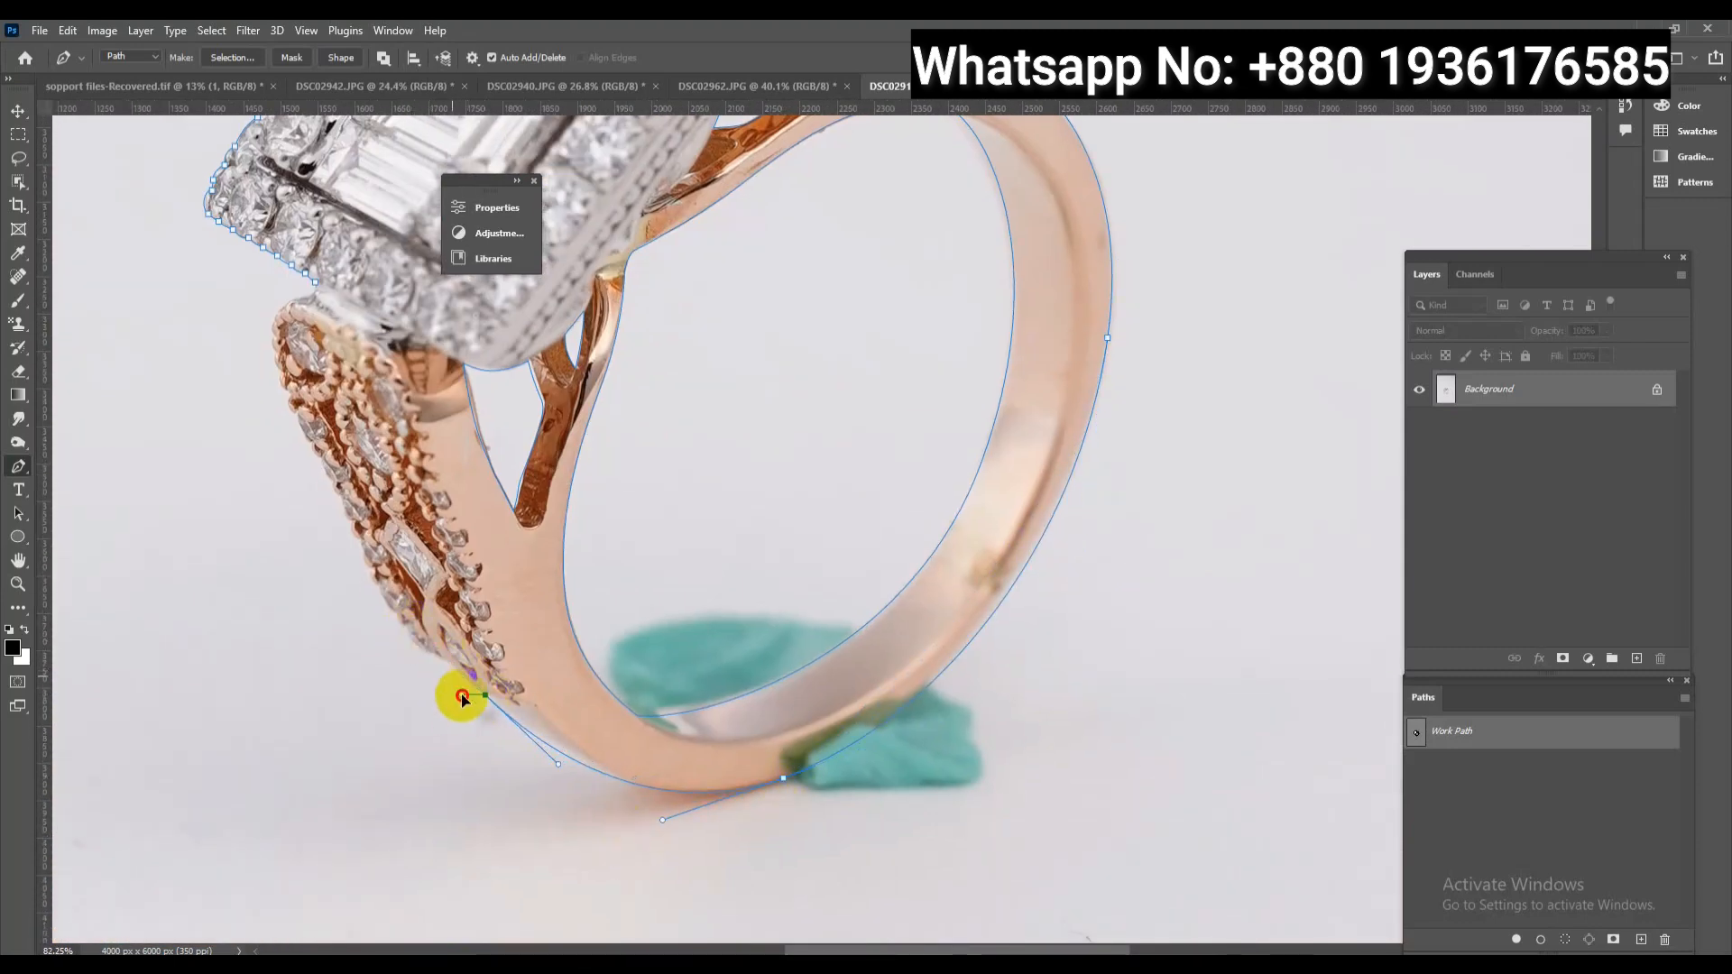
Trace the lower shoulder's beaded edge up to the halo and close the outer ring path
scroll(430, 662, "up", 4)
left_click_drag(315, 452, 430, 590)
left_click_drag(403, 517, 453, 588)
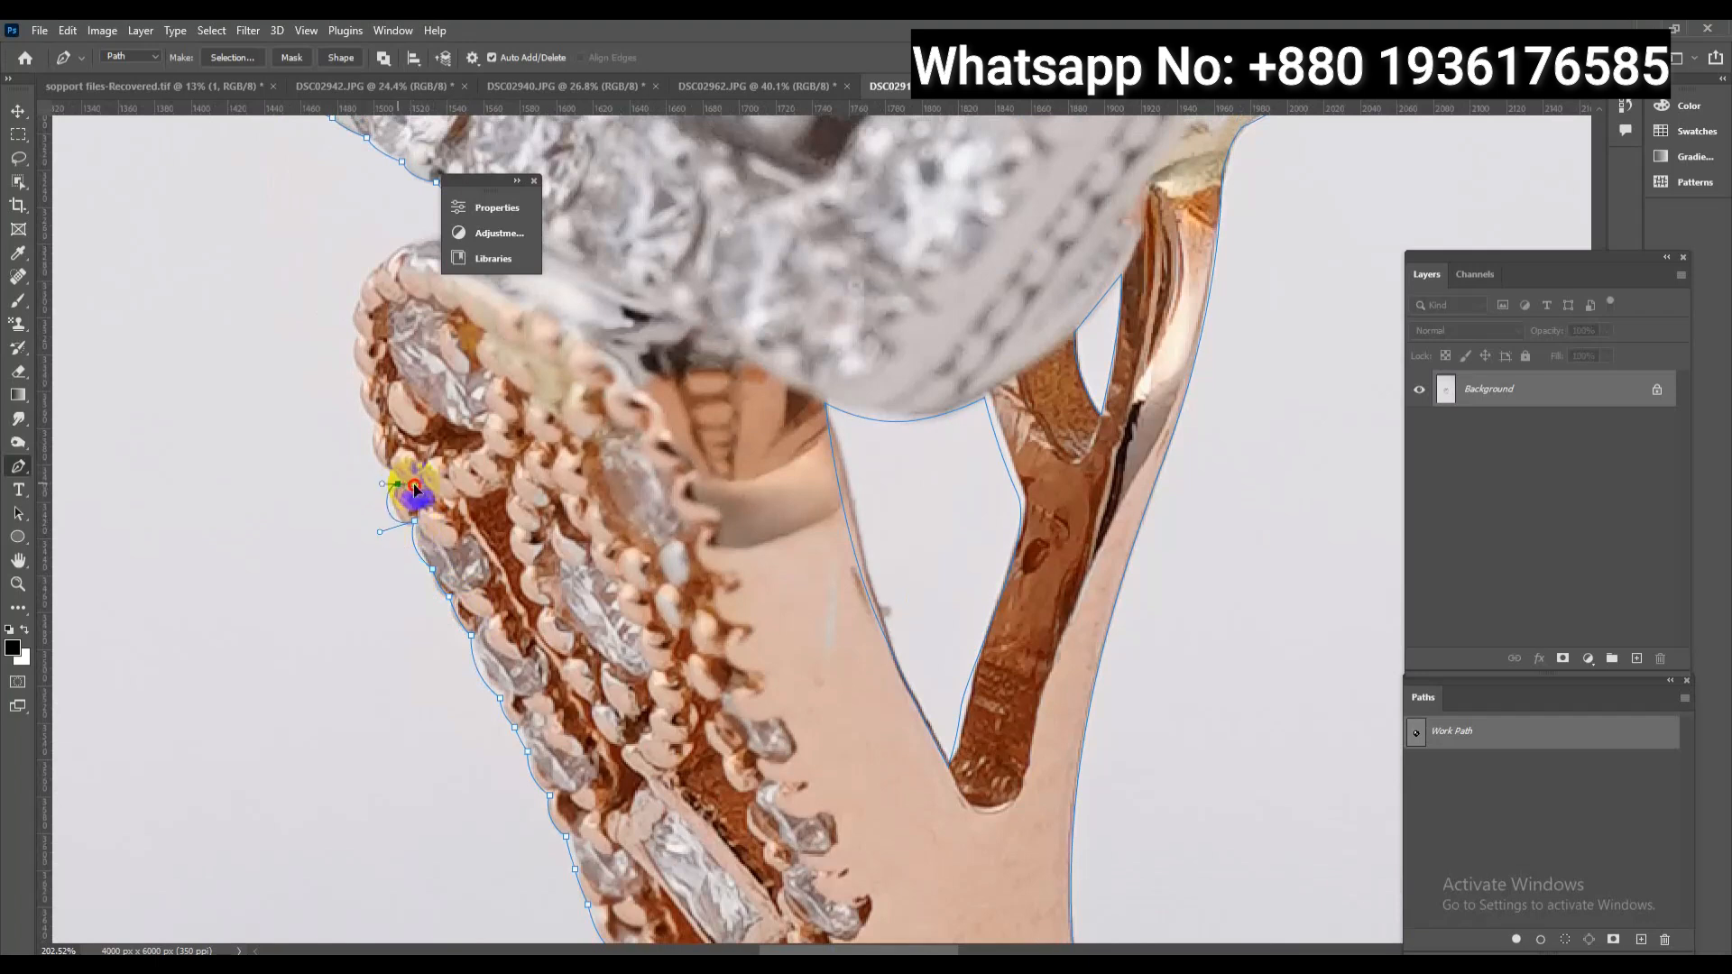
left_click_drag(414, 488, 429, 542)
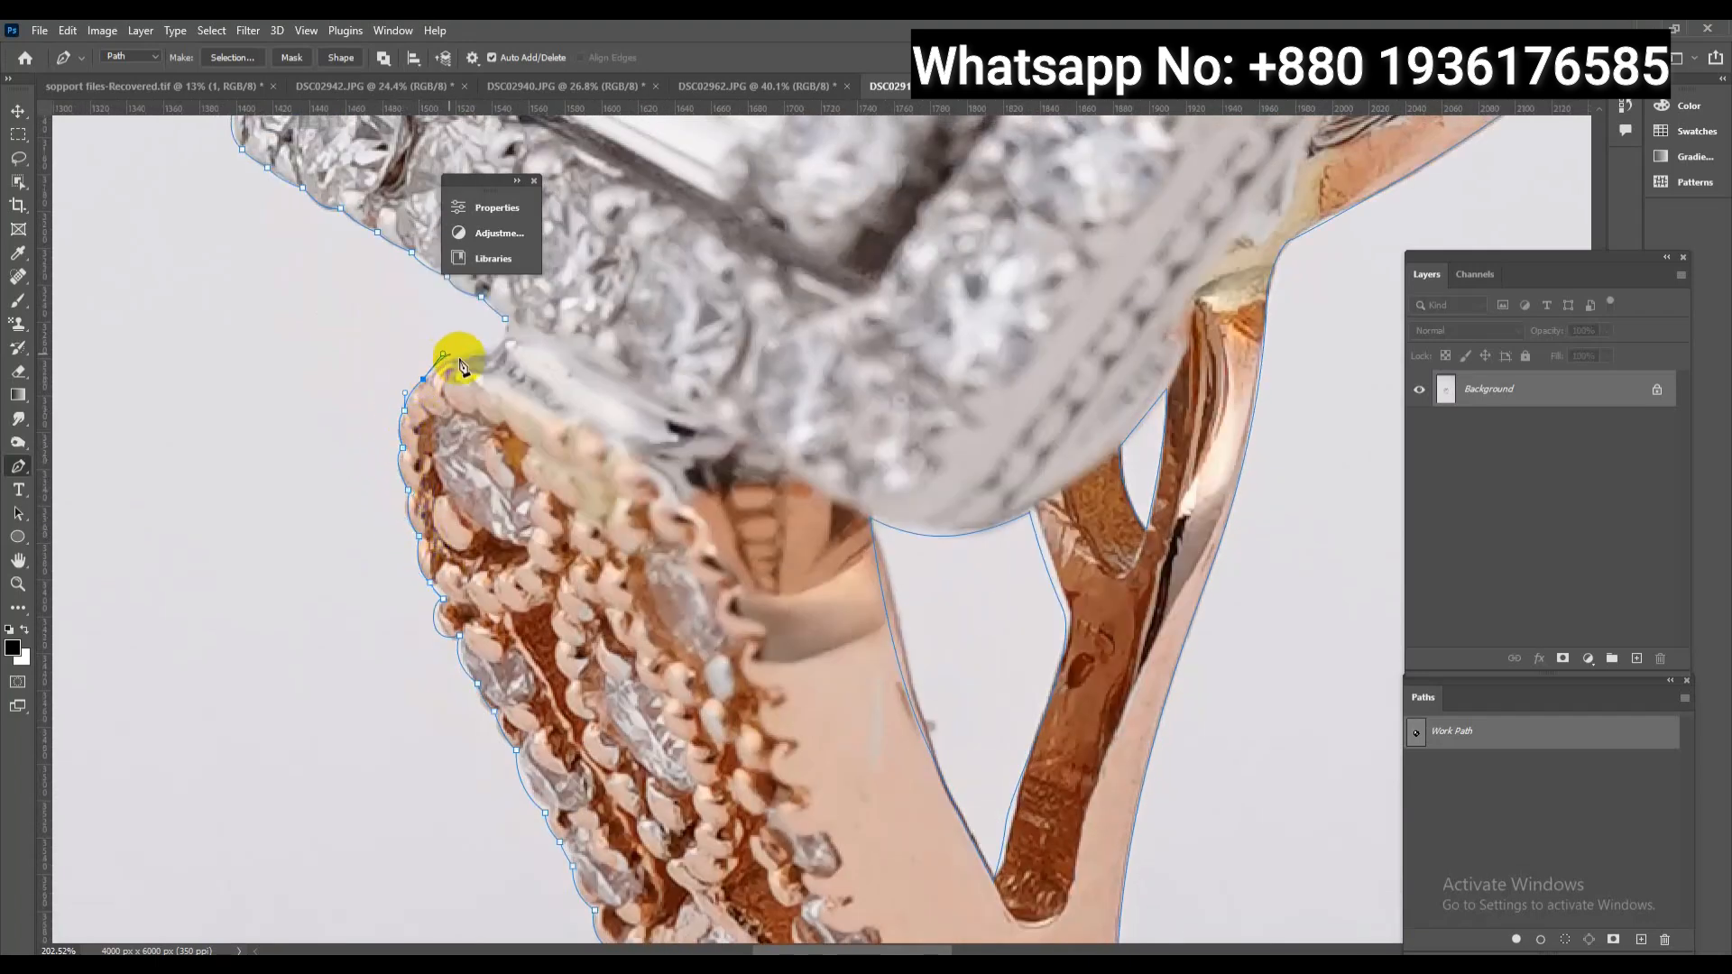
Hide the interface panels and bring back only the Layers, Paths and Adjustments panels, with Adjustments placed beside Layers
key("Tab")
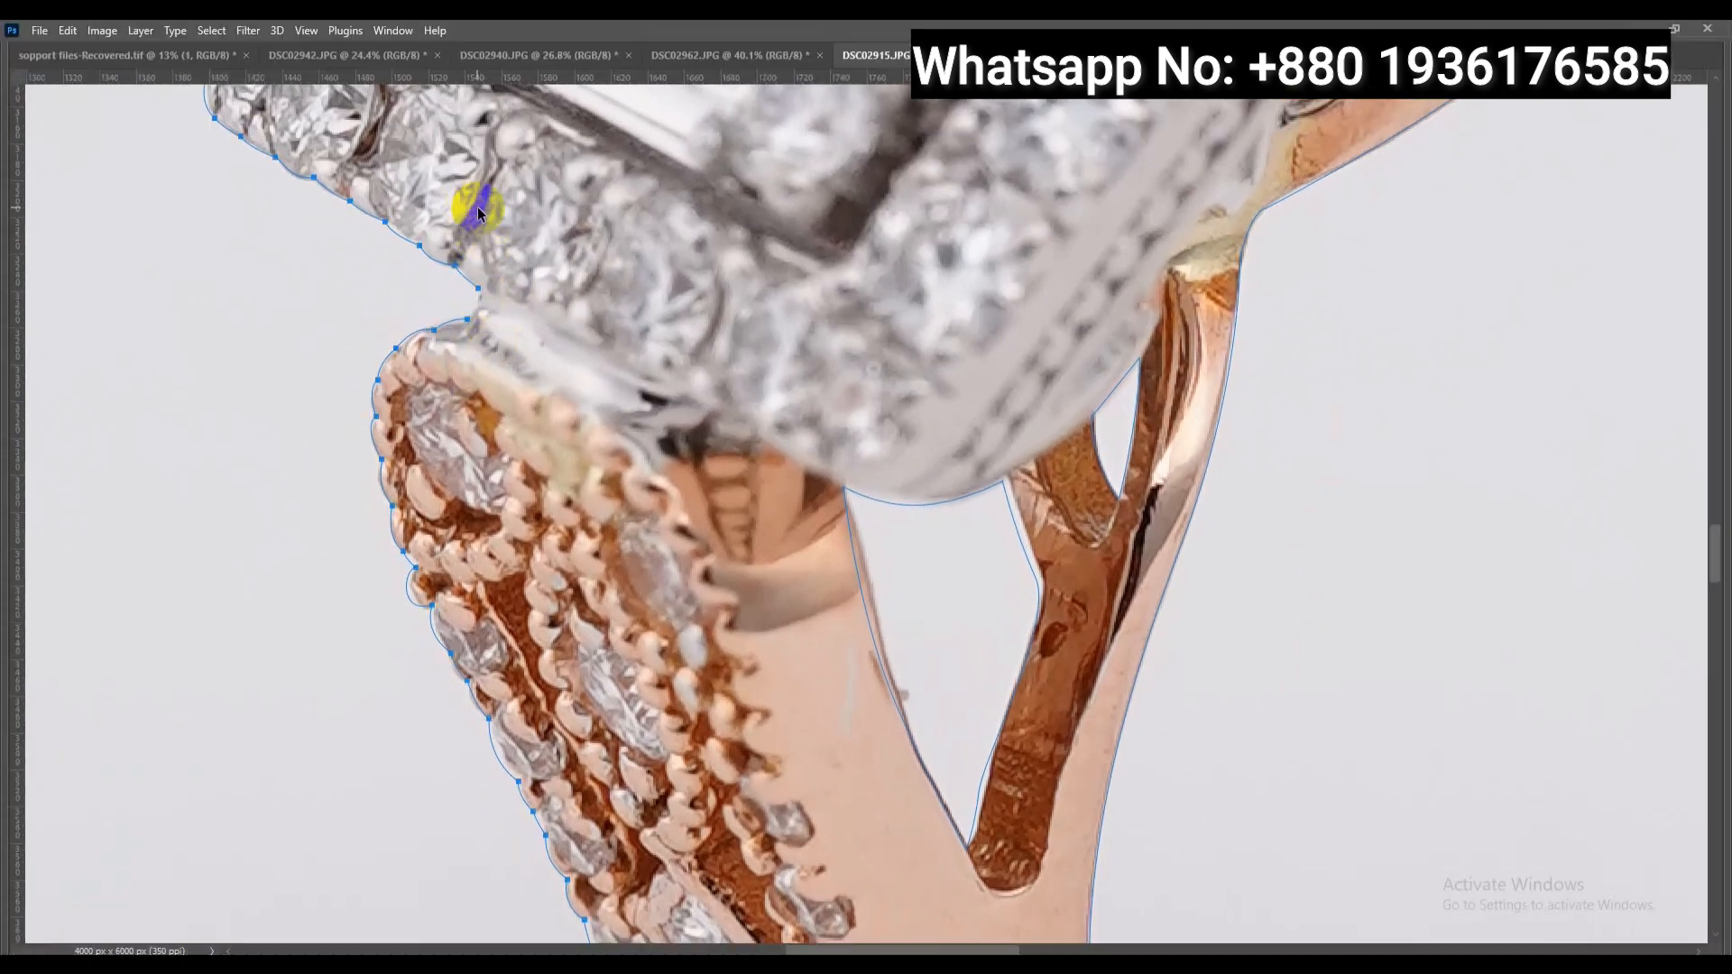
left_click(393, 30)
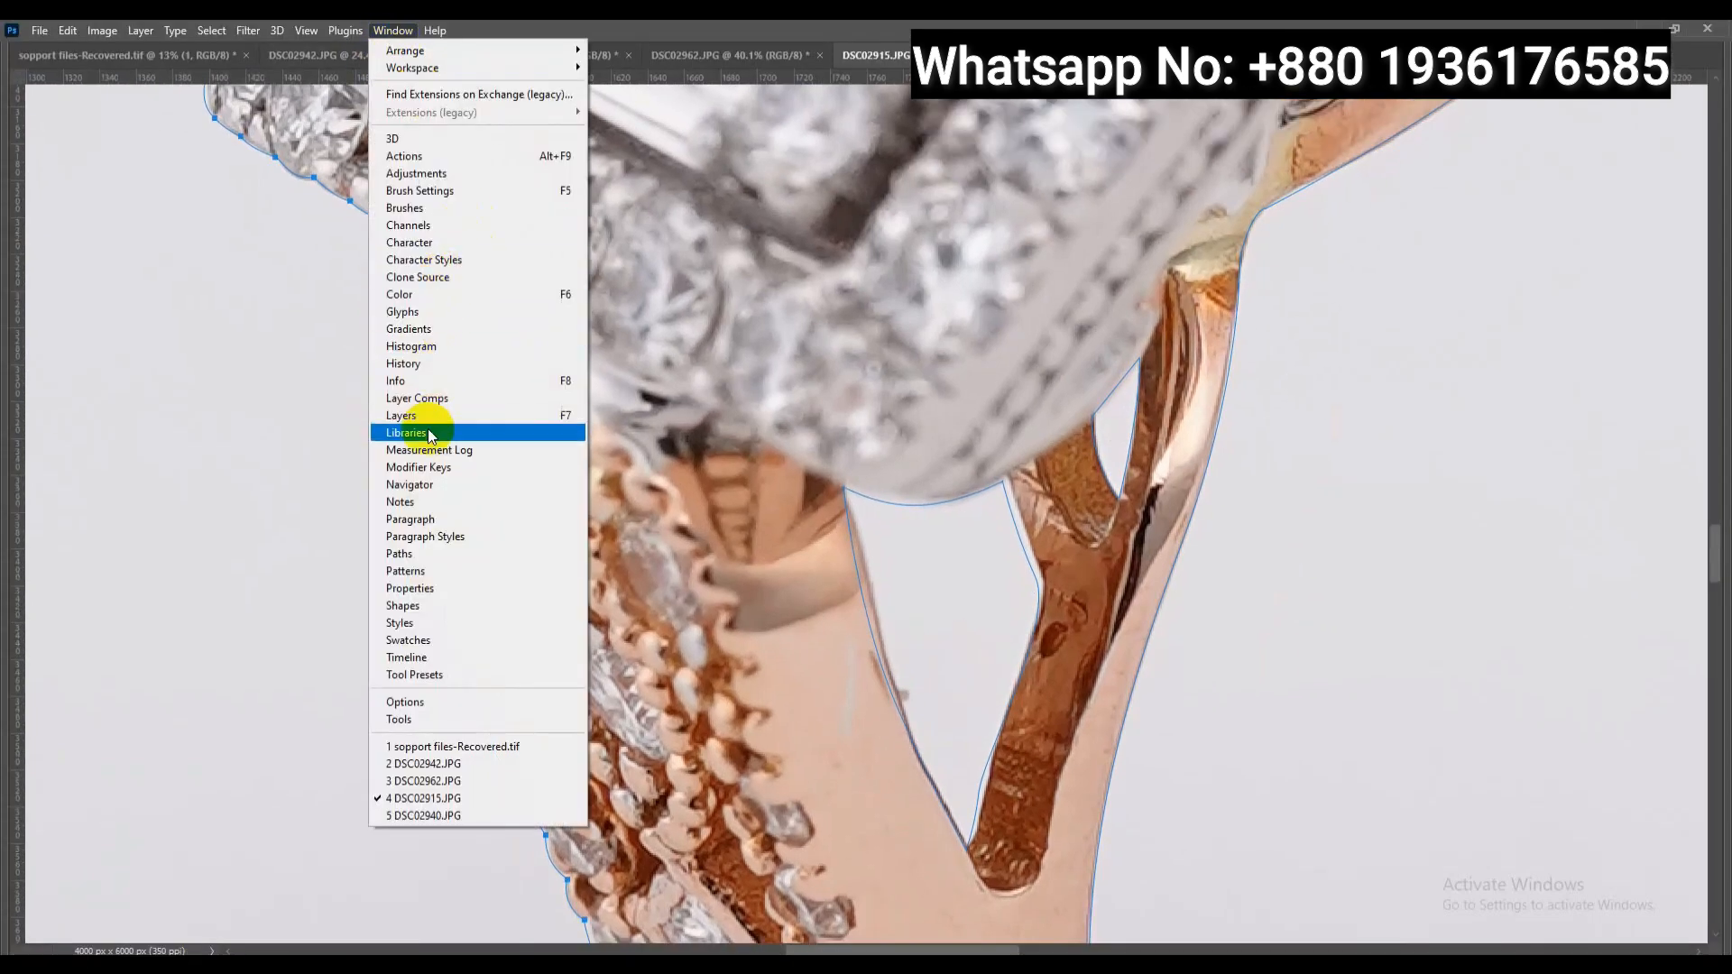
left_click(402, 416)
left_click(393, 31)
left_click(399, 554)
left_click(393, 31)
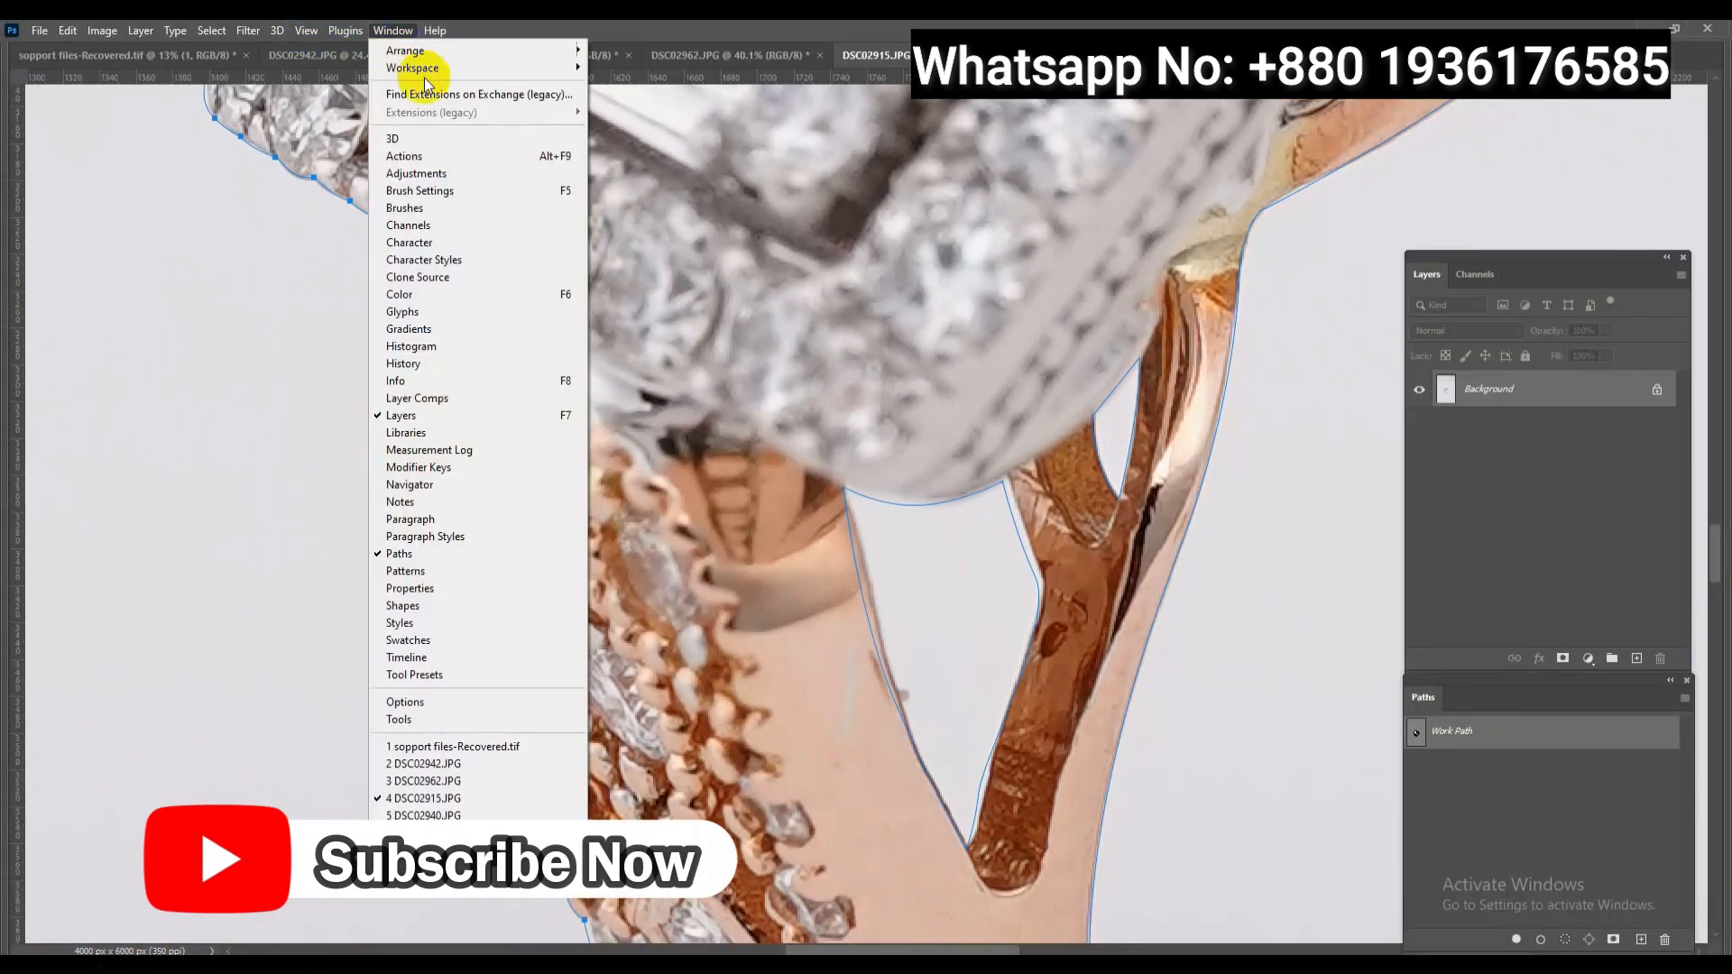
left_click(426, 176)
left_click_drag(670, 199, 1238, 99)
left_click(768, 199)
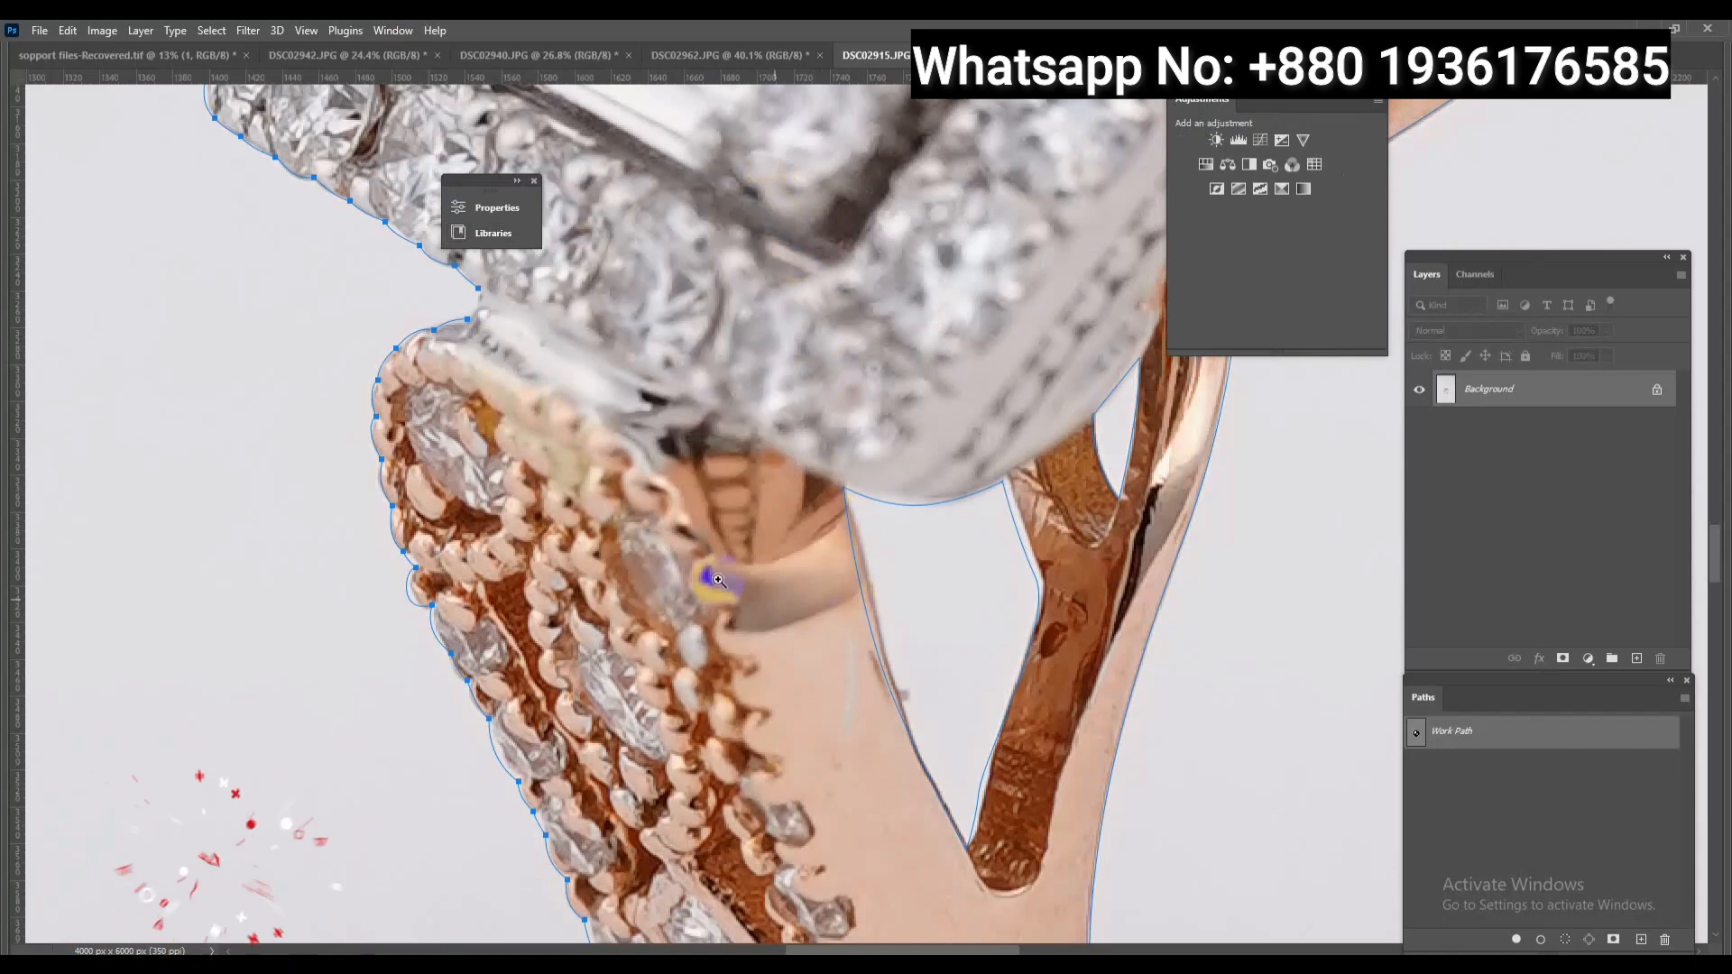
Save the work path of the ring outline as Path 1
scroll(888, 588, "down", 8)
scroll(987, 629, "up", 4)
double_click(1454, 735)
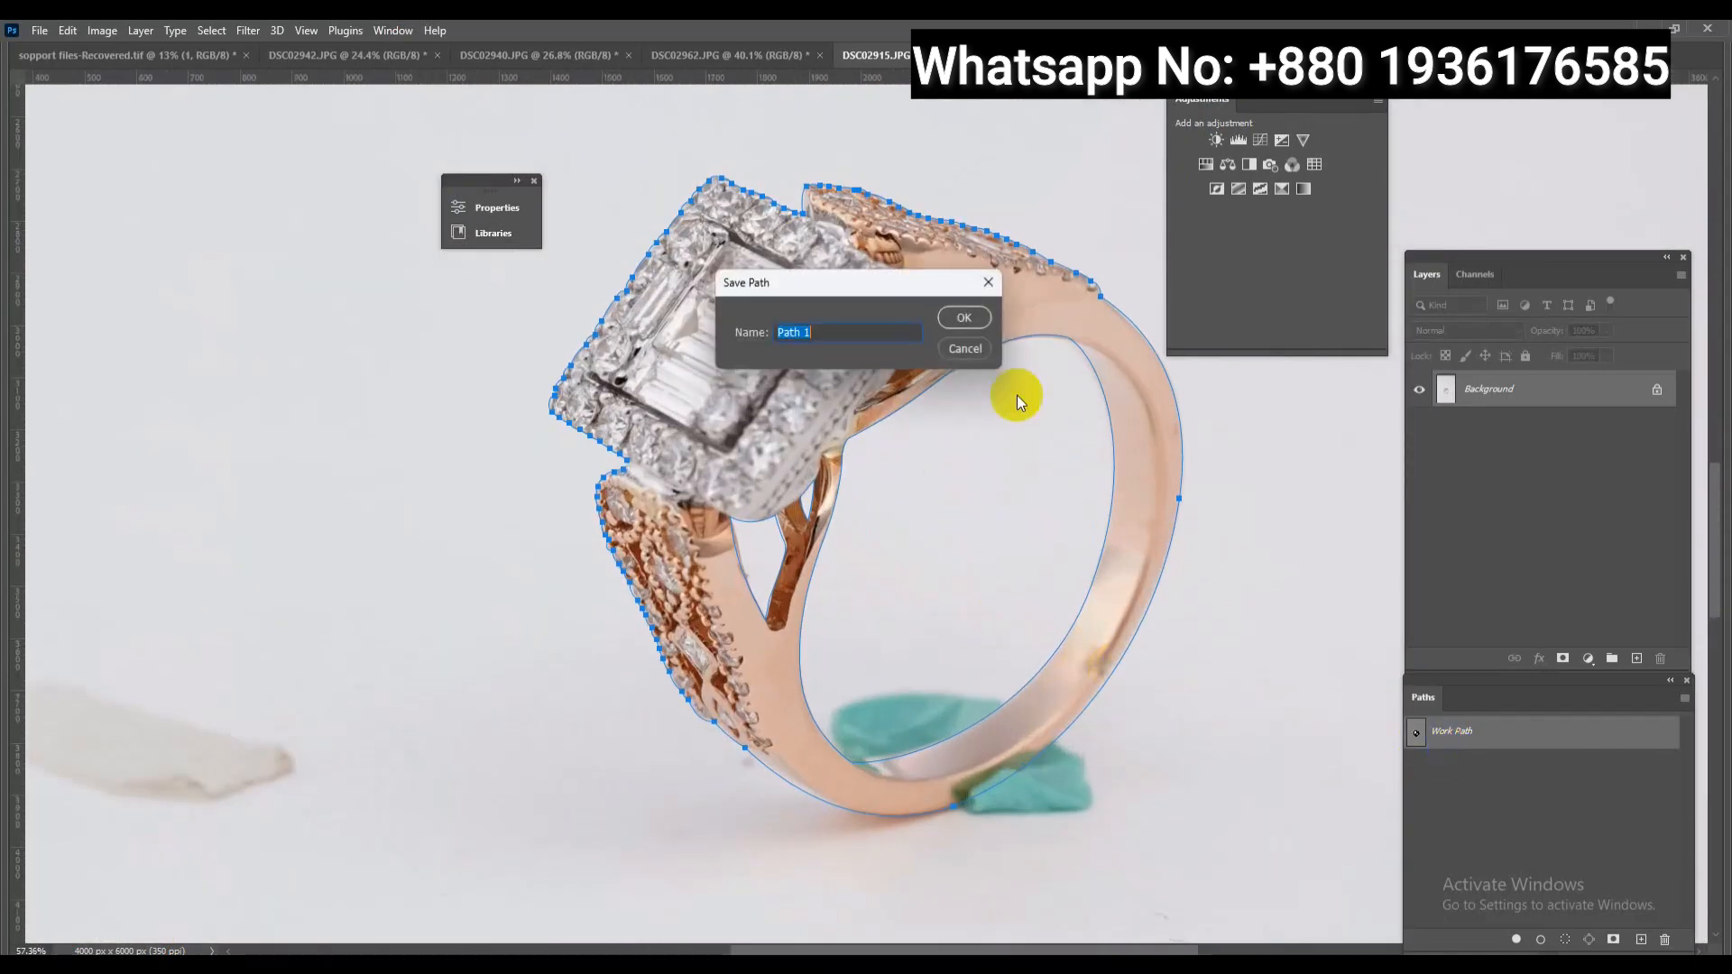
left_click(964, 318)
Load the ring path as a selection and feather it by 0.05 pixels
key("ctrl+Return")
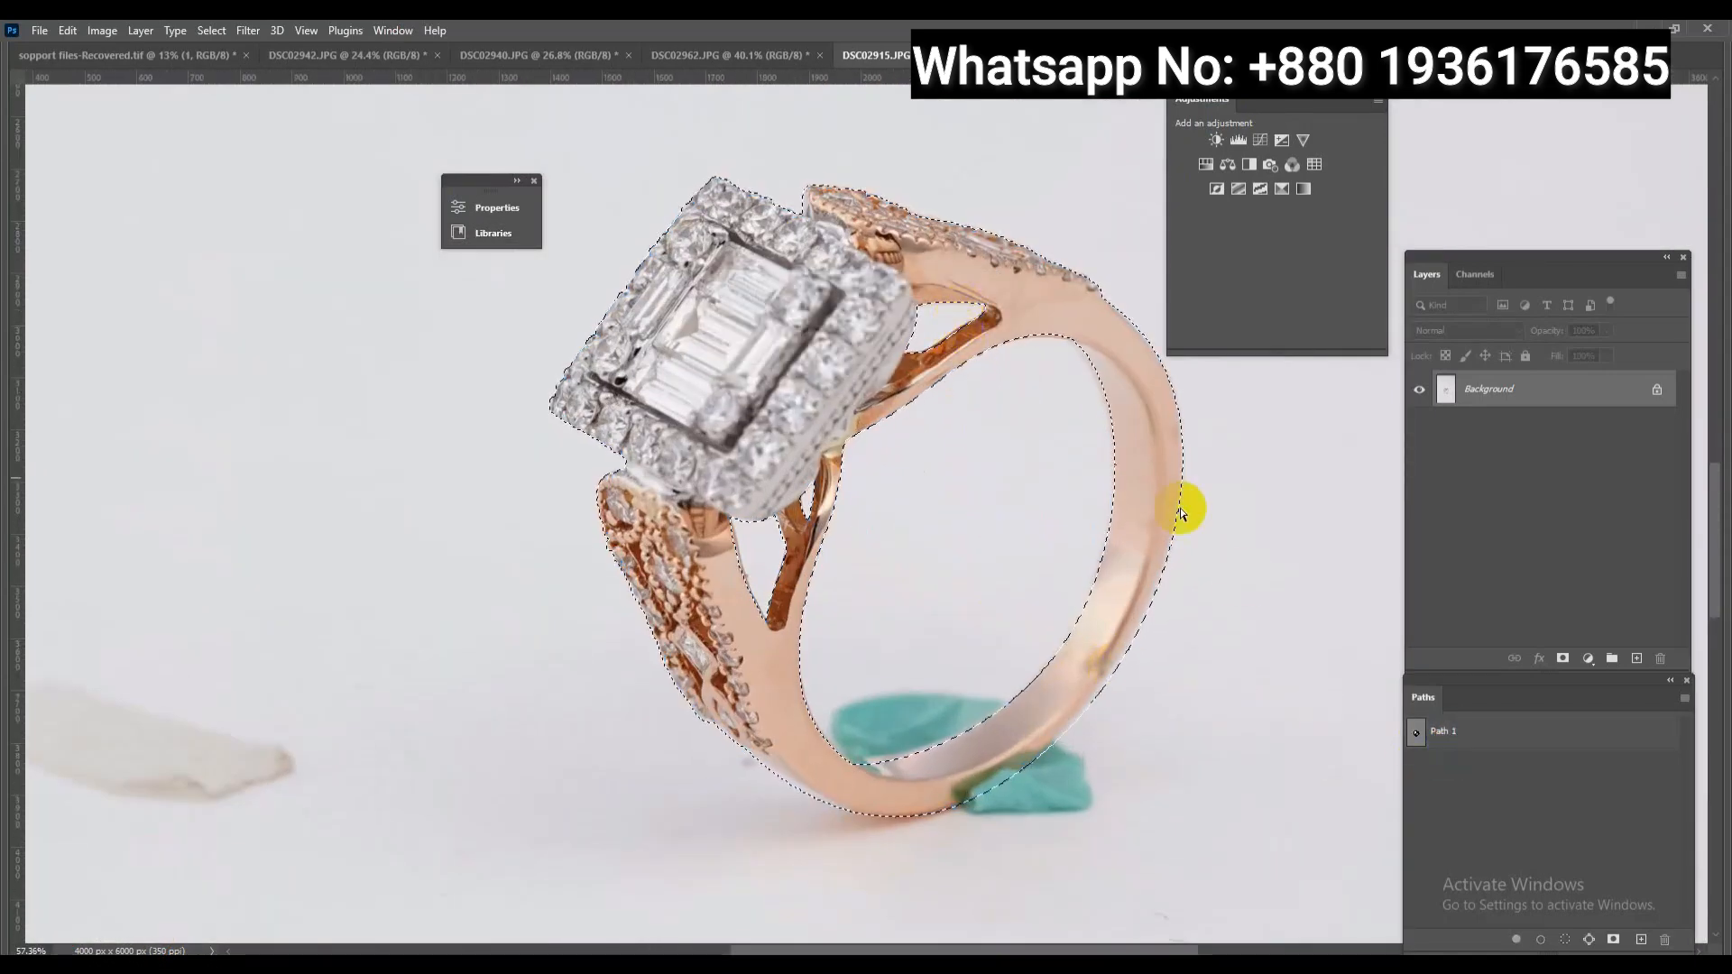
key("shift+F6")
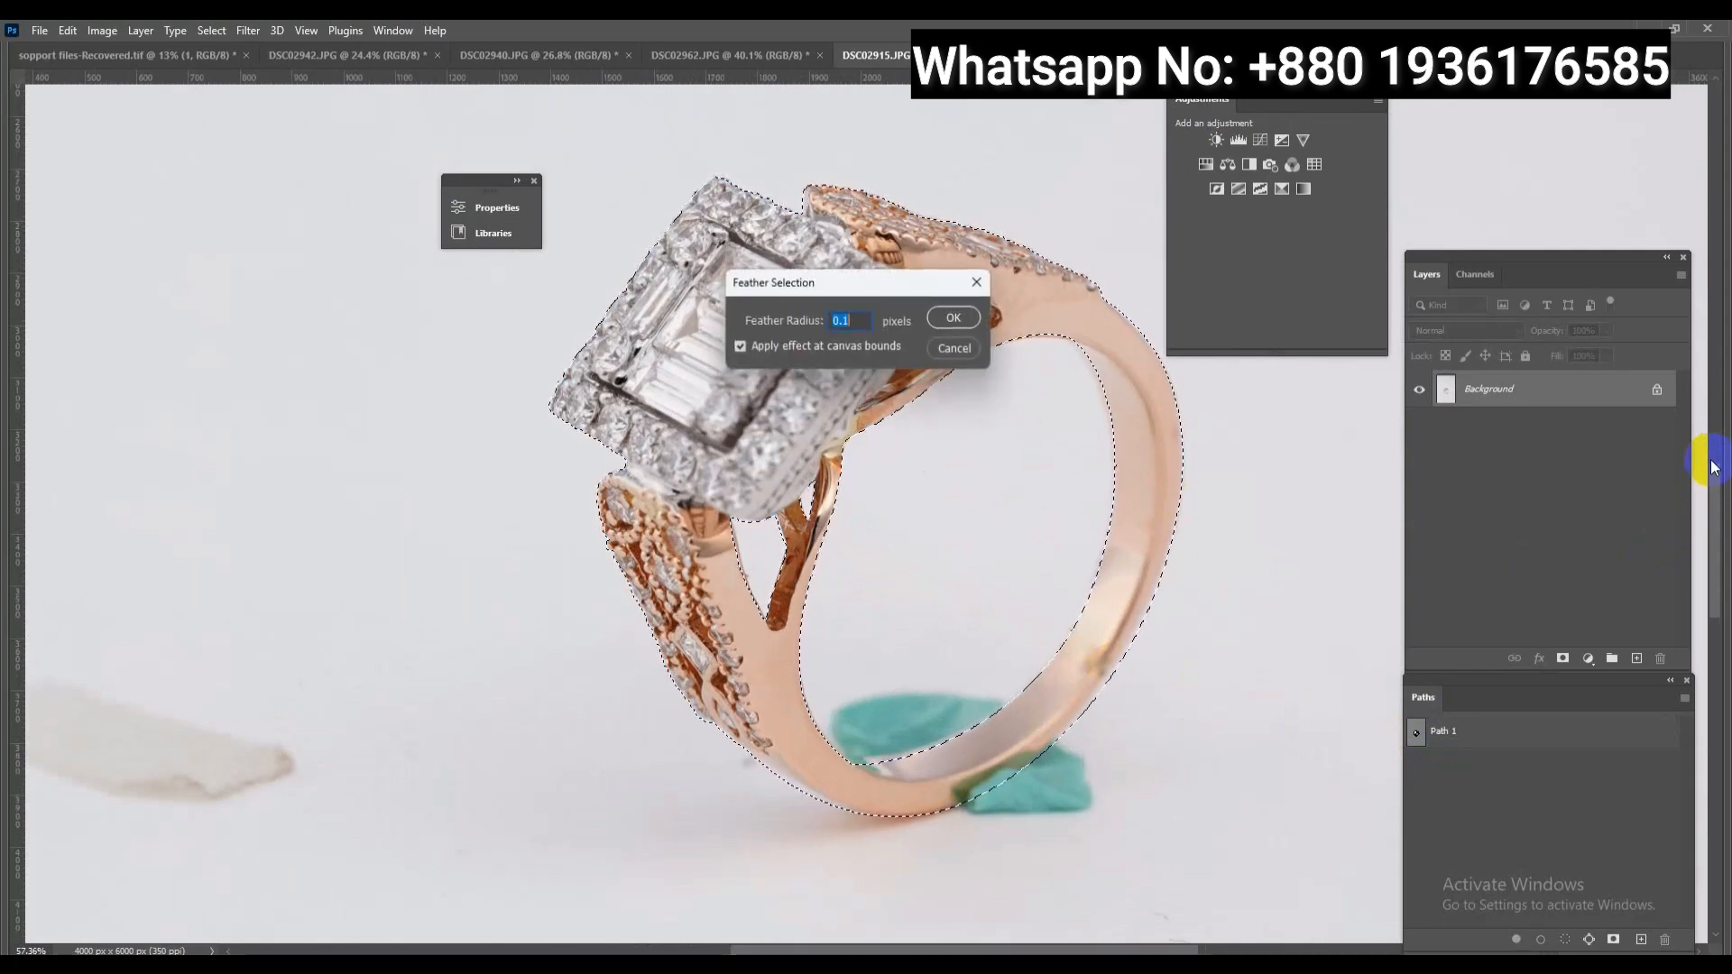
type("0.05")
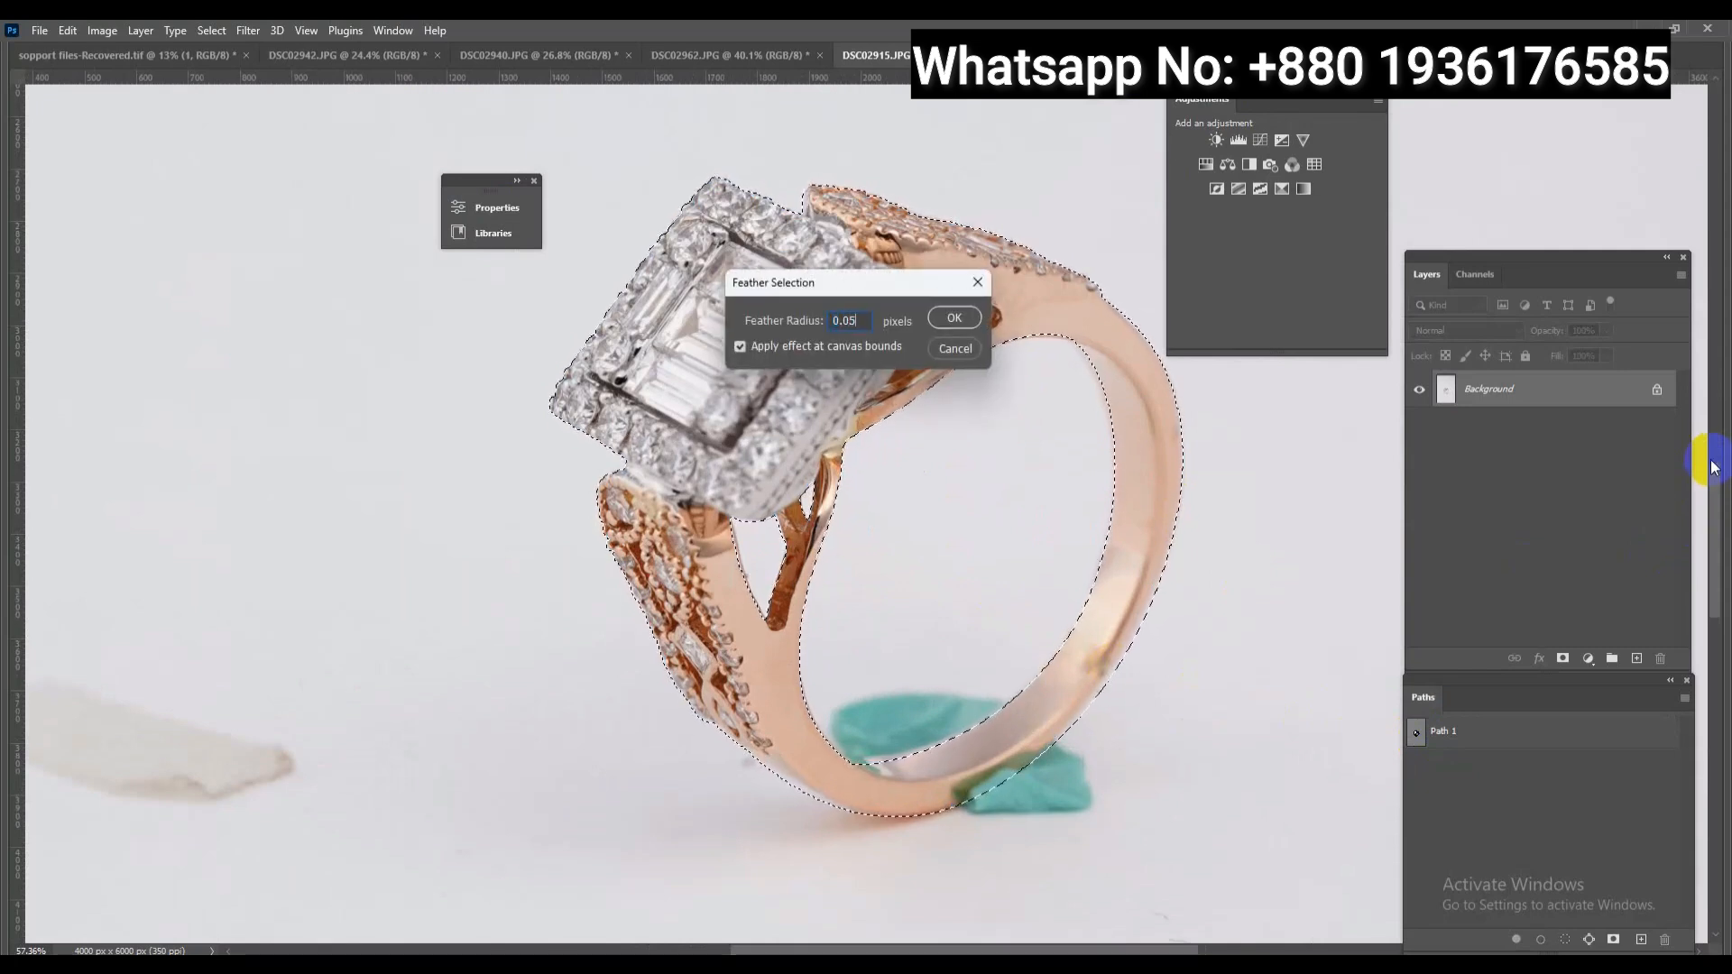
key("Return")
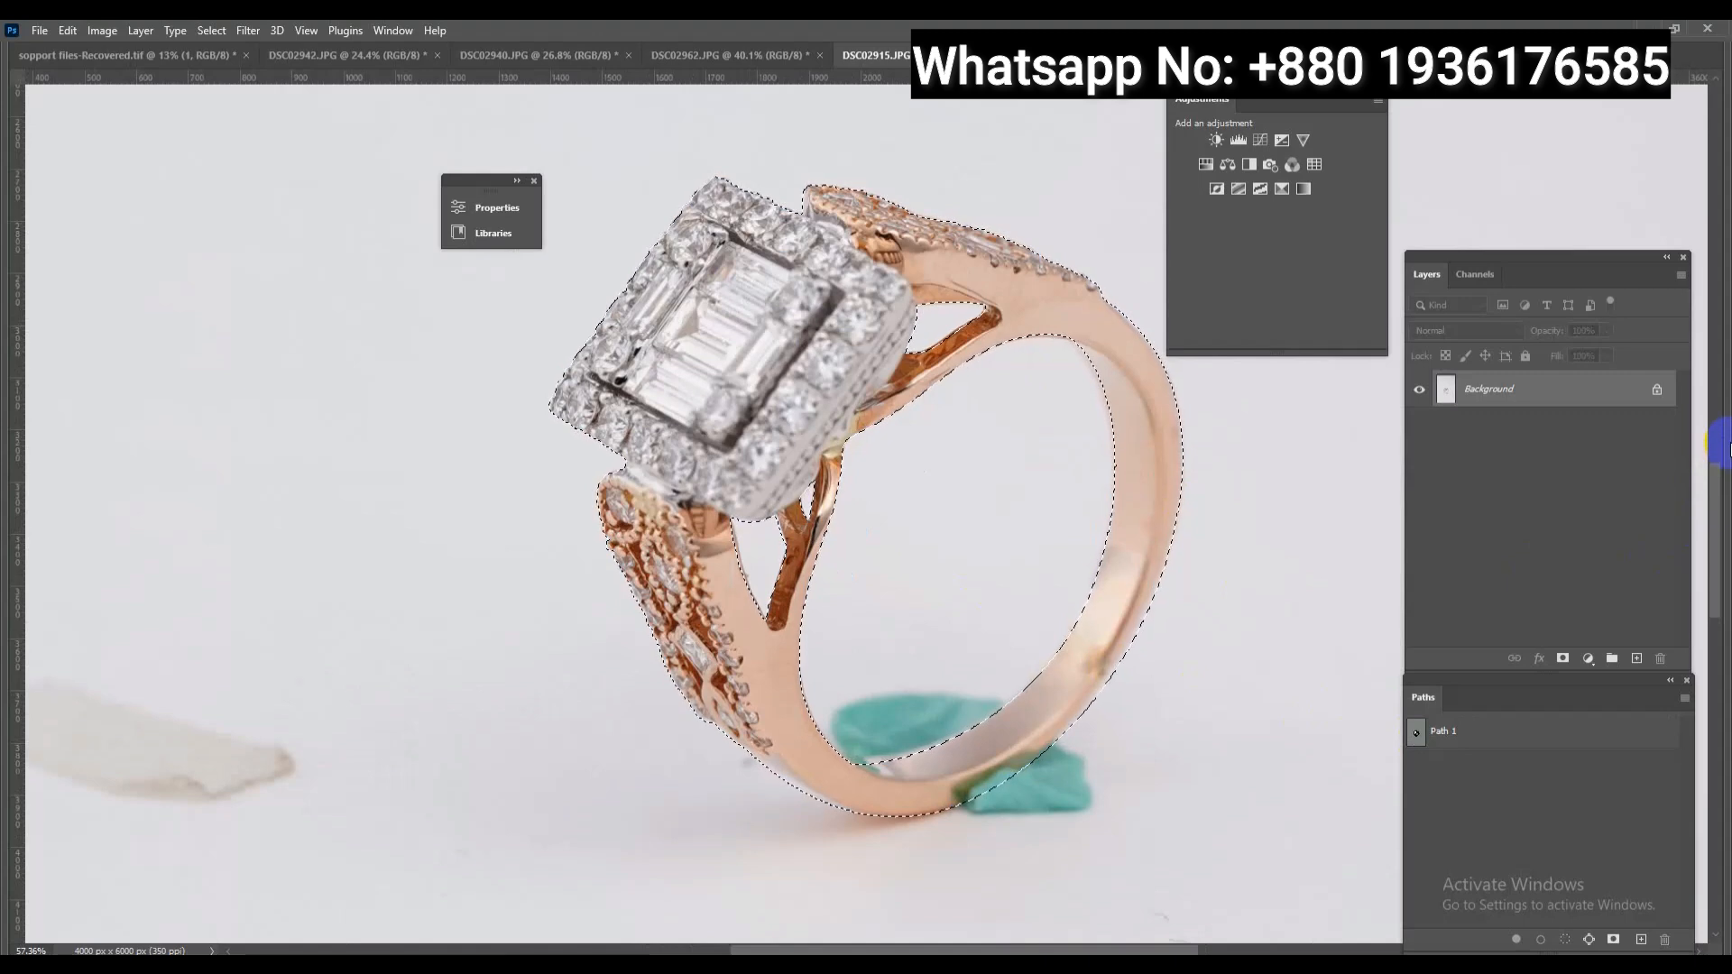
Copy the selected ring onto two new layers and fill the lower one with white as the background
key("ctrl+j")
left_click(1553, 437)
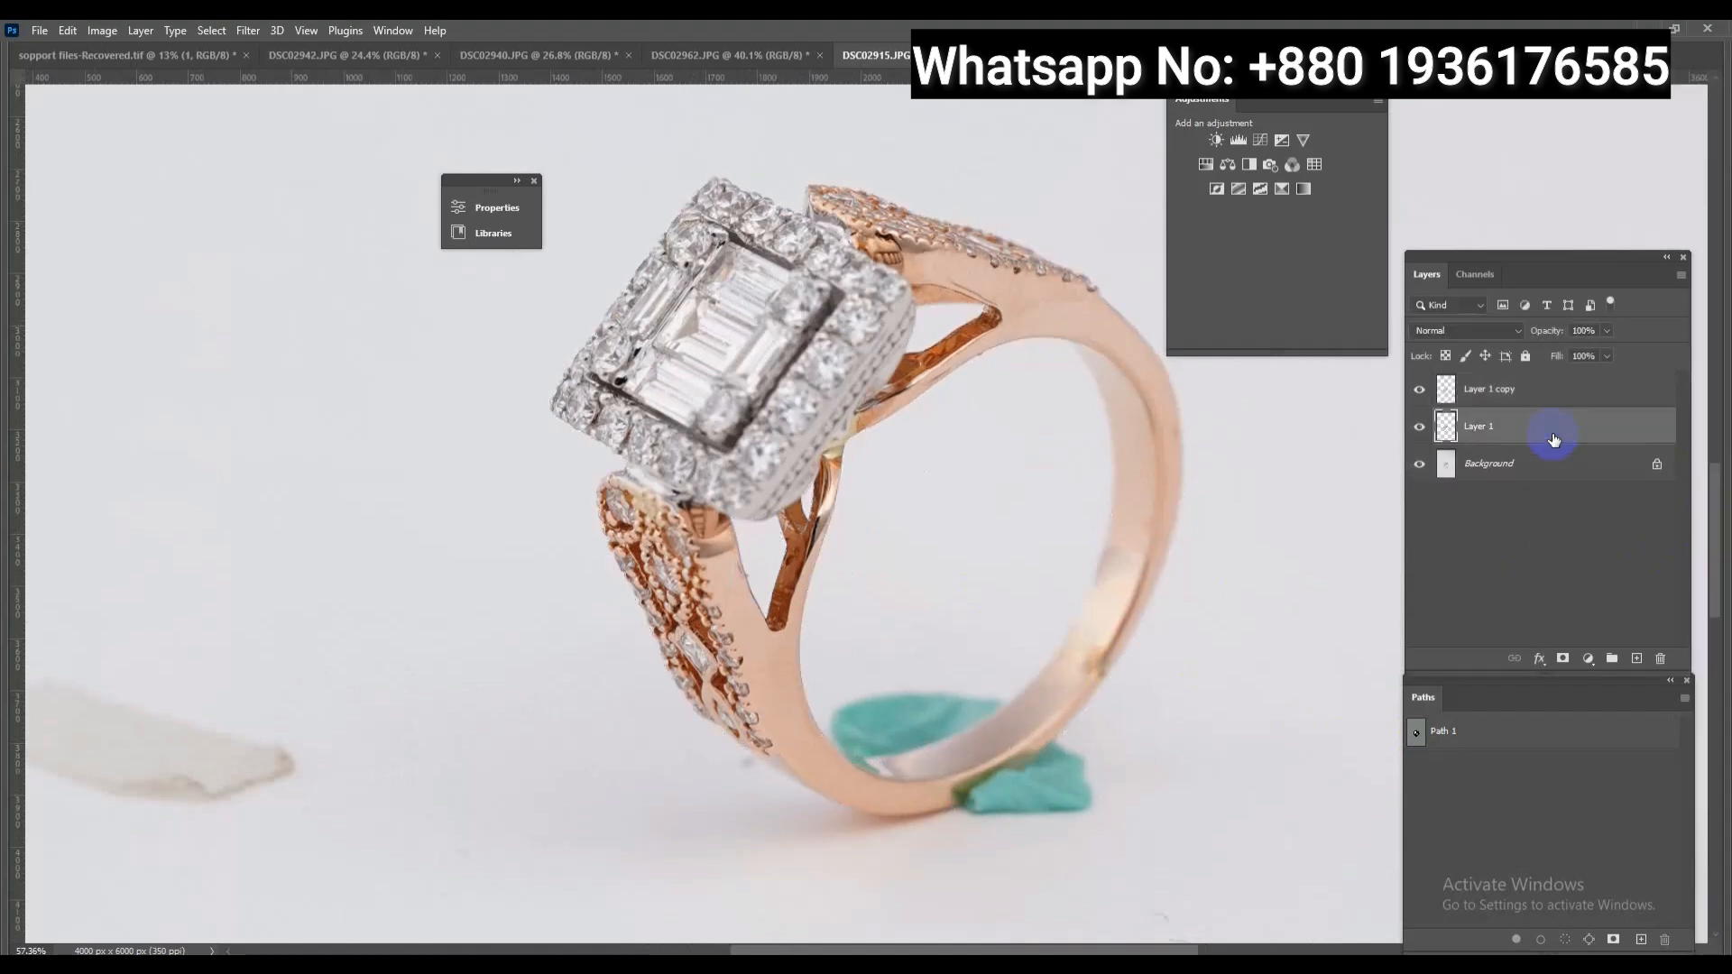
key("ctrl+BackSpace")
Save the ring document as DSC02915.psd
key("ctrl+shift+s")
key("Return")
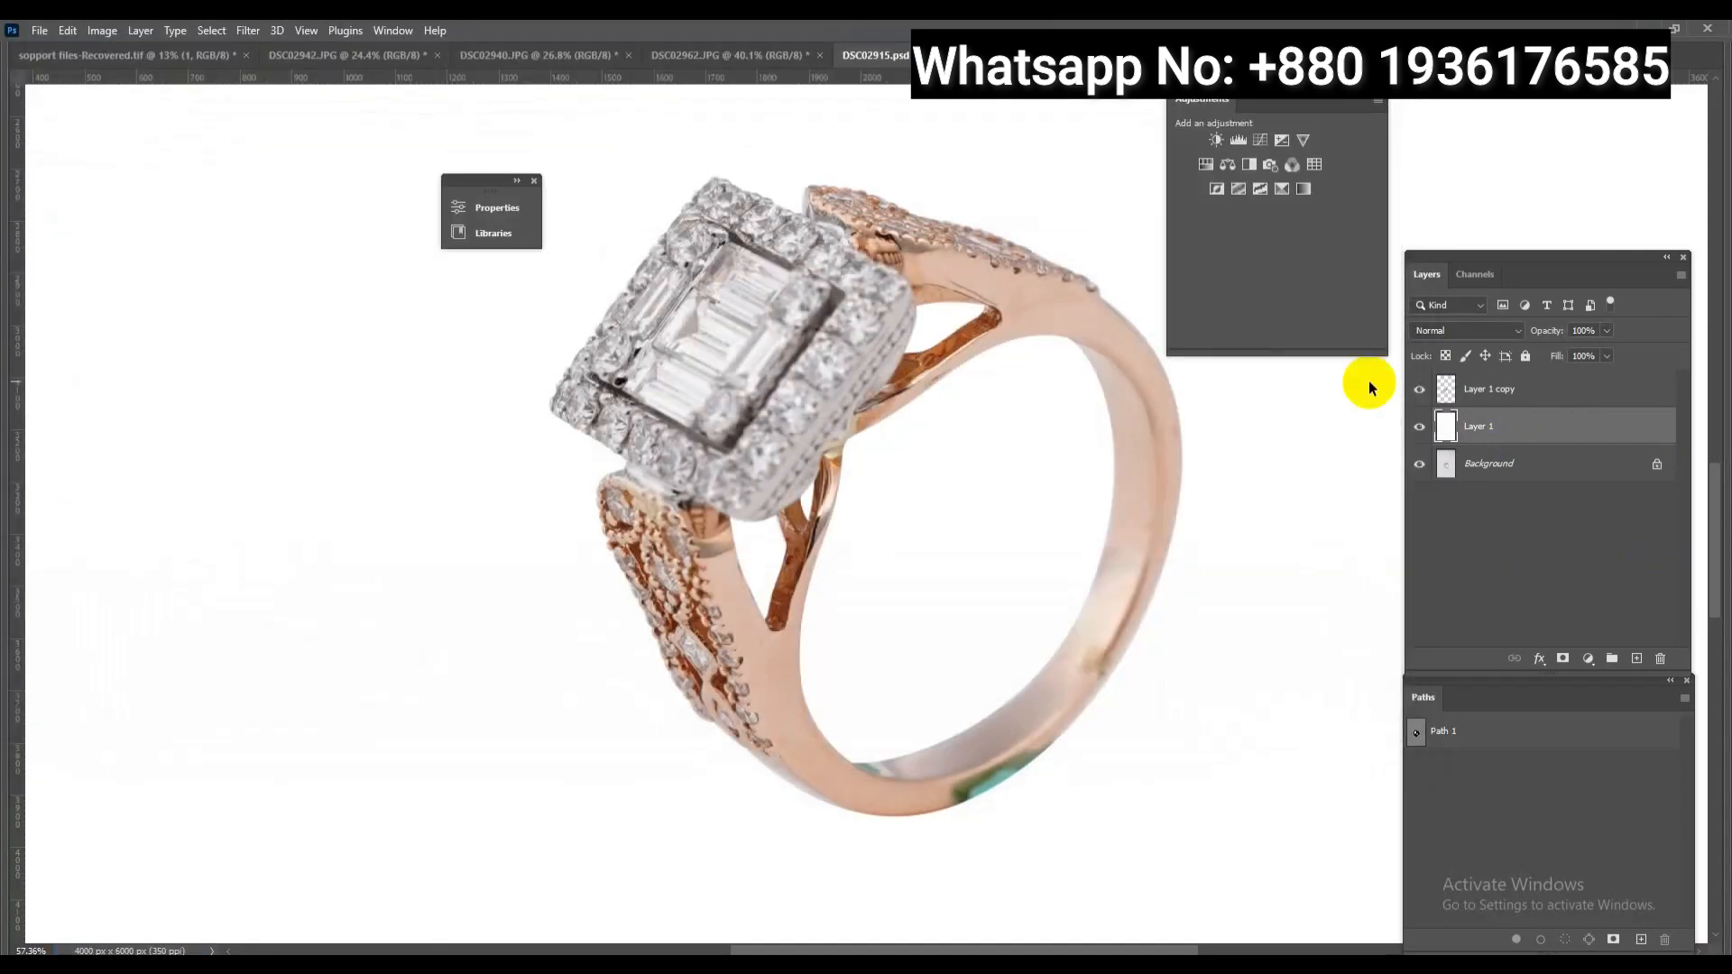
Create a new path, redisplay the tools and outline the white-metal diamond head with the Pen tool
left_click(1642, 939)
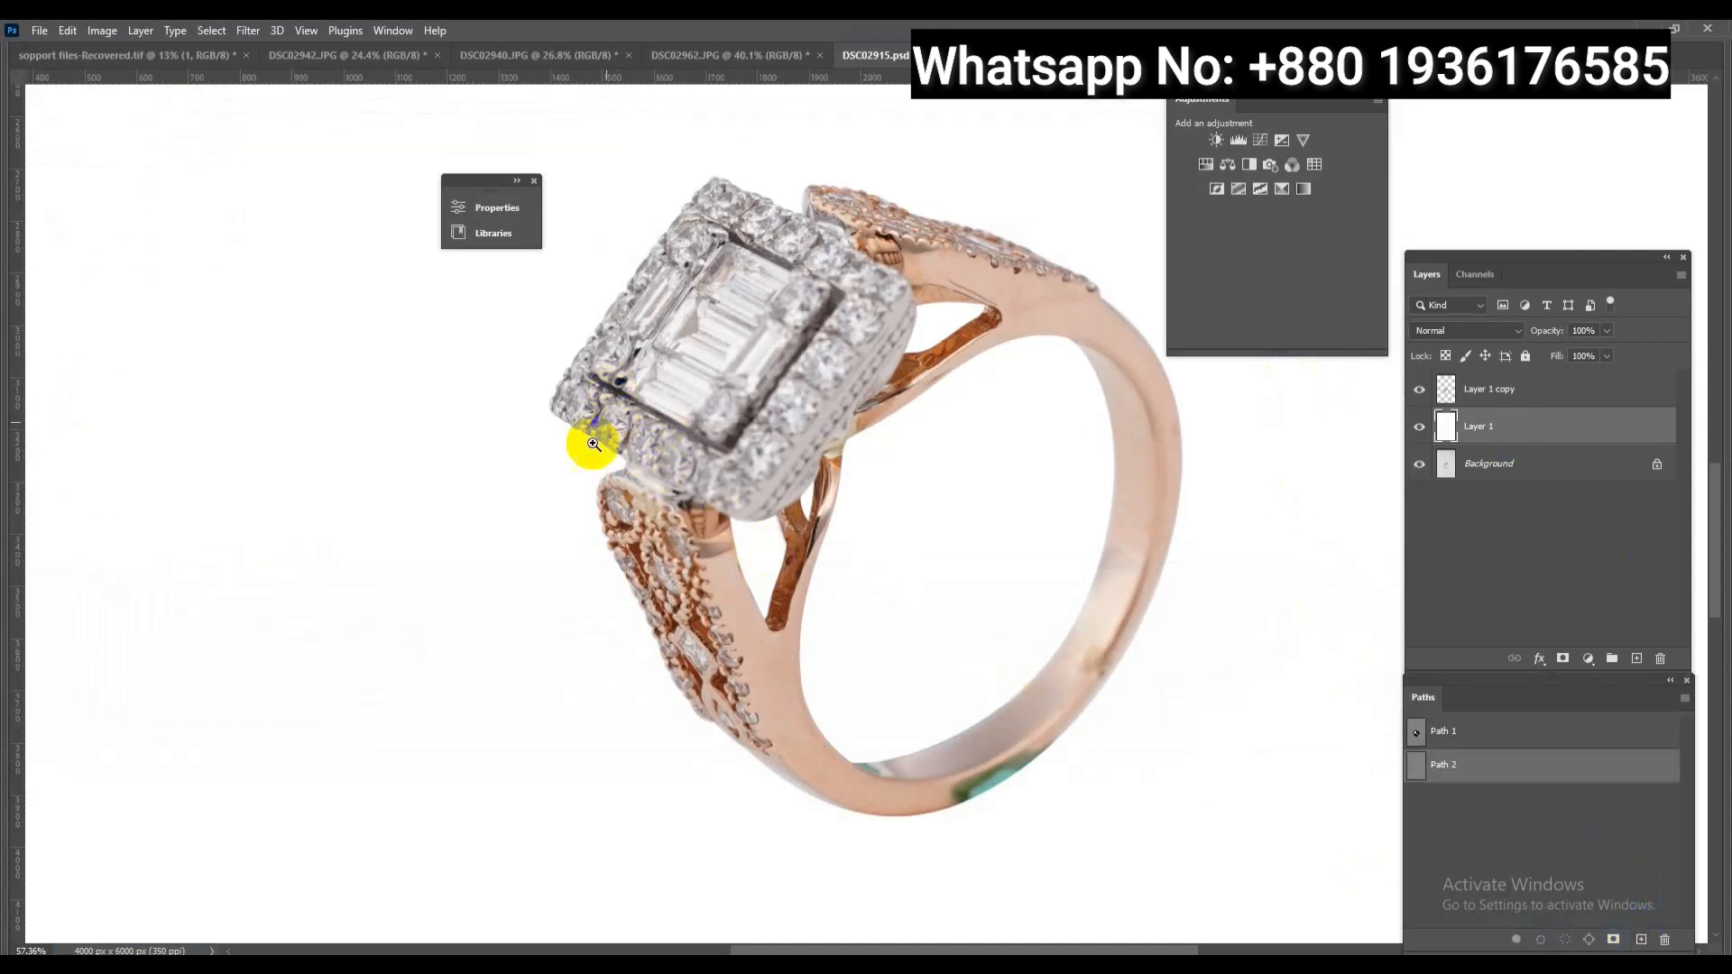
left_click_drag(593, 443, 729, 516)
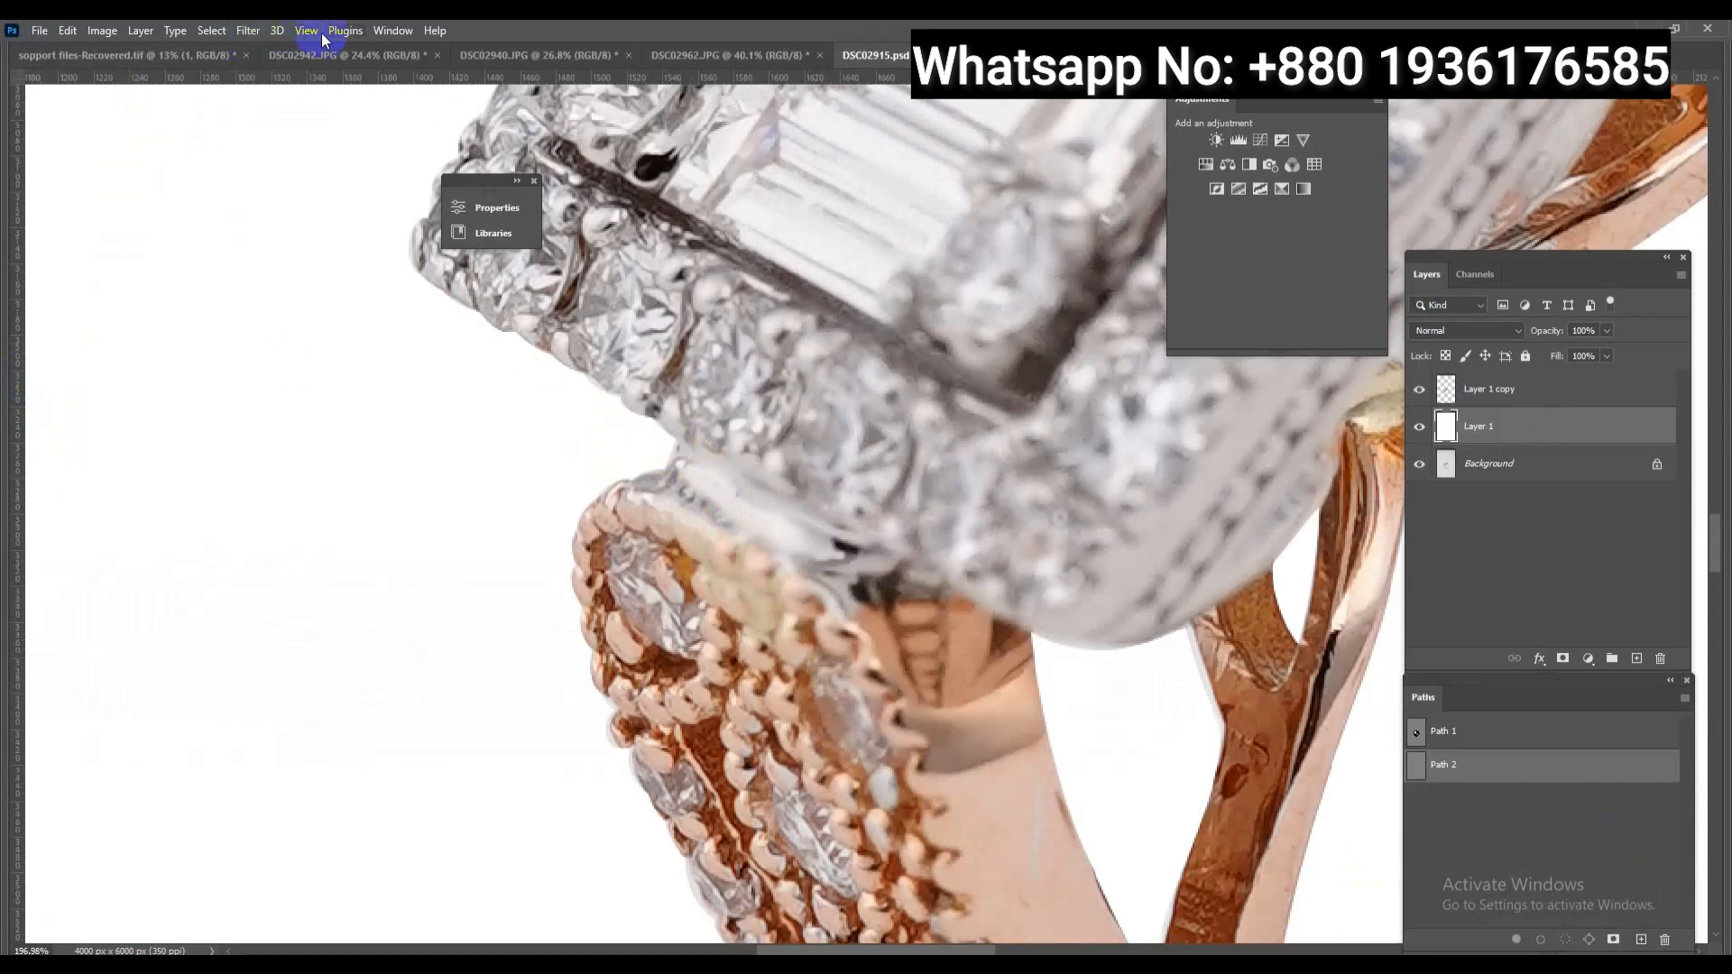
left_click(383, 30)
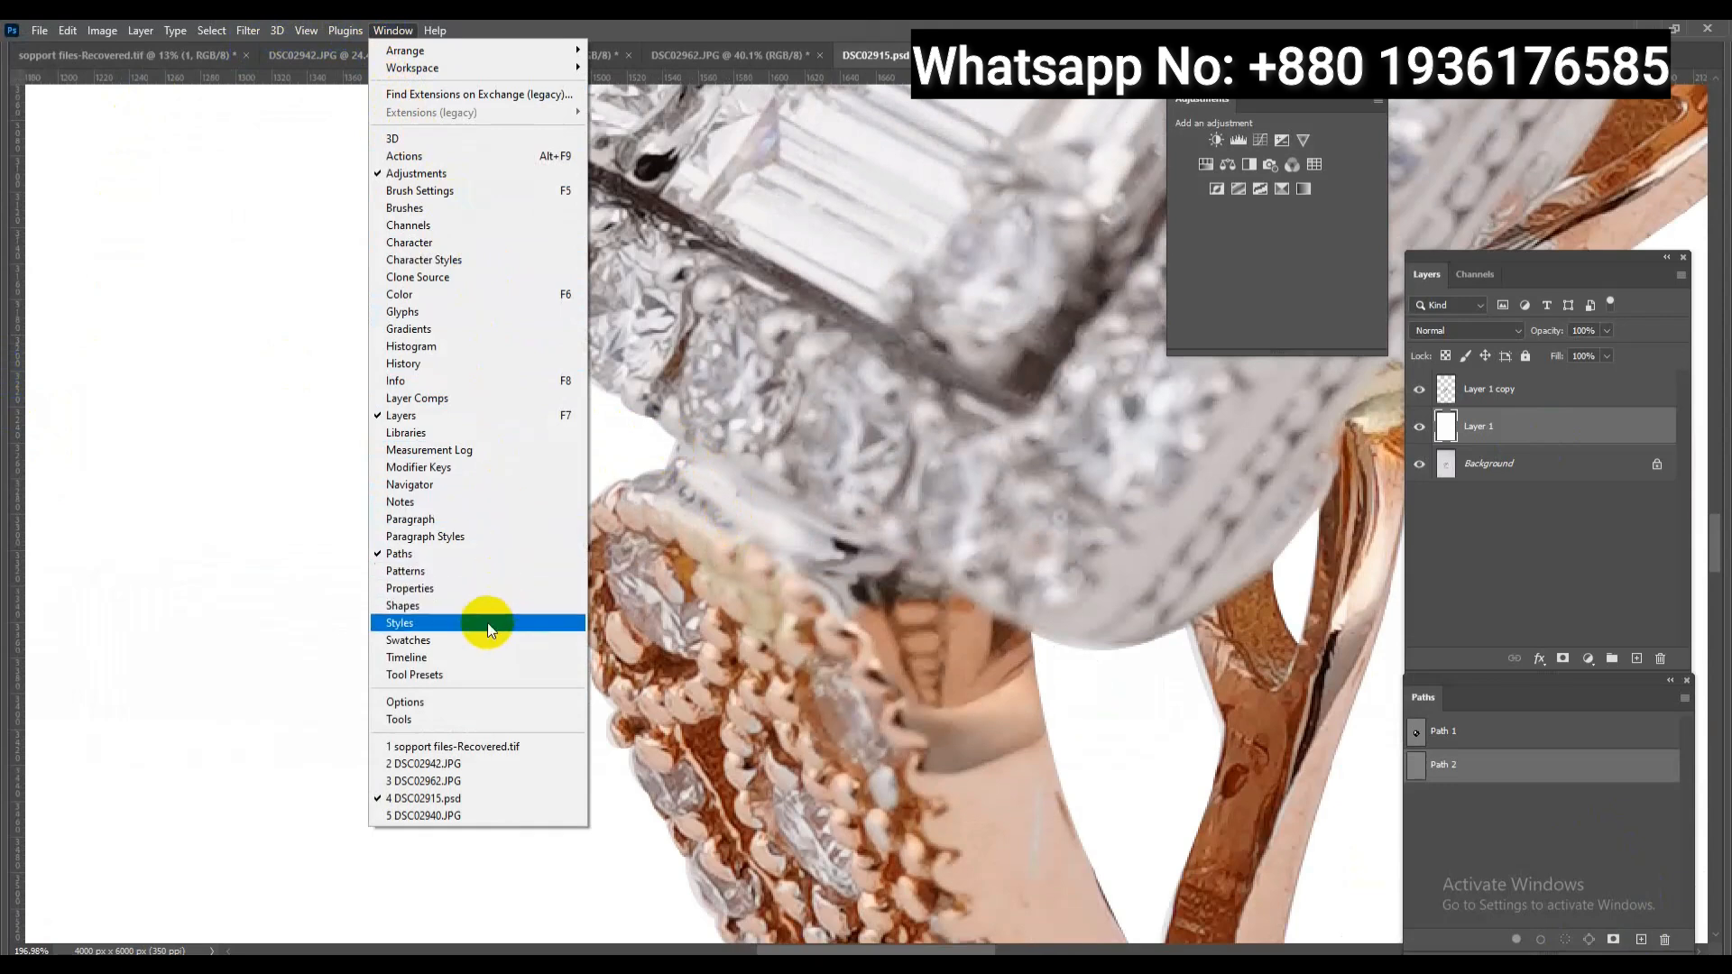
left_click(413, 720)
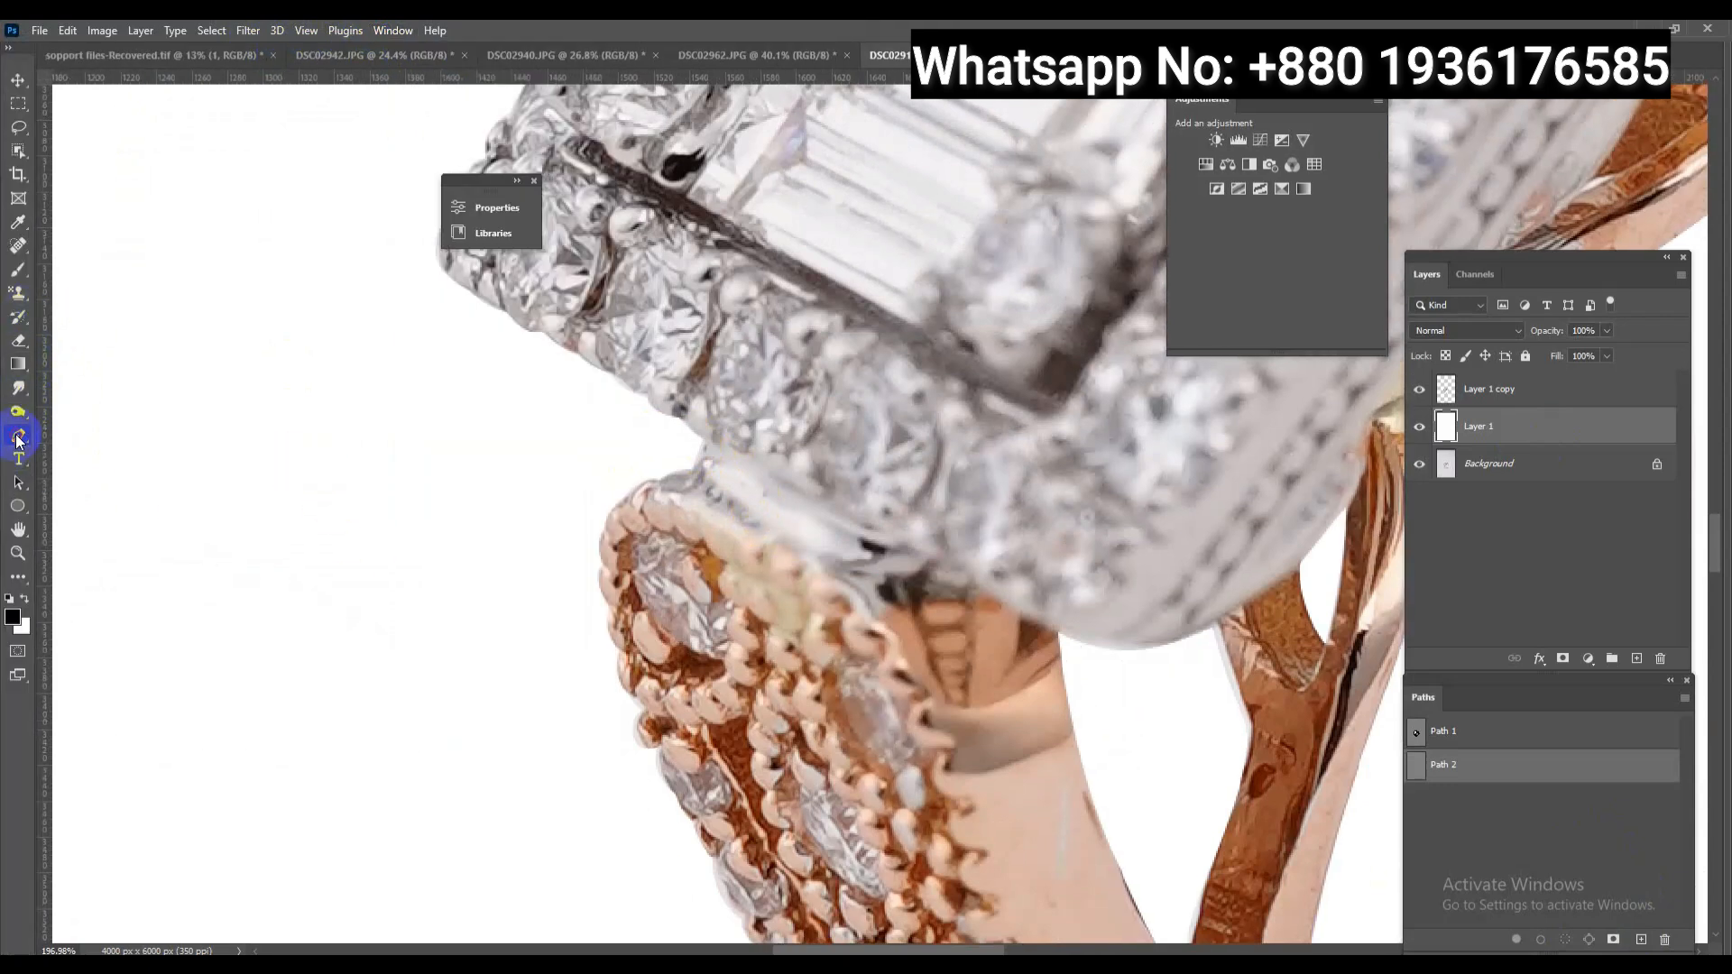
scroll(1004, 604, "down", 5)
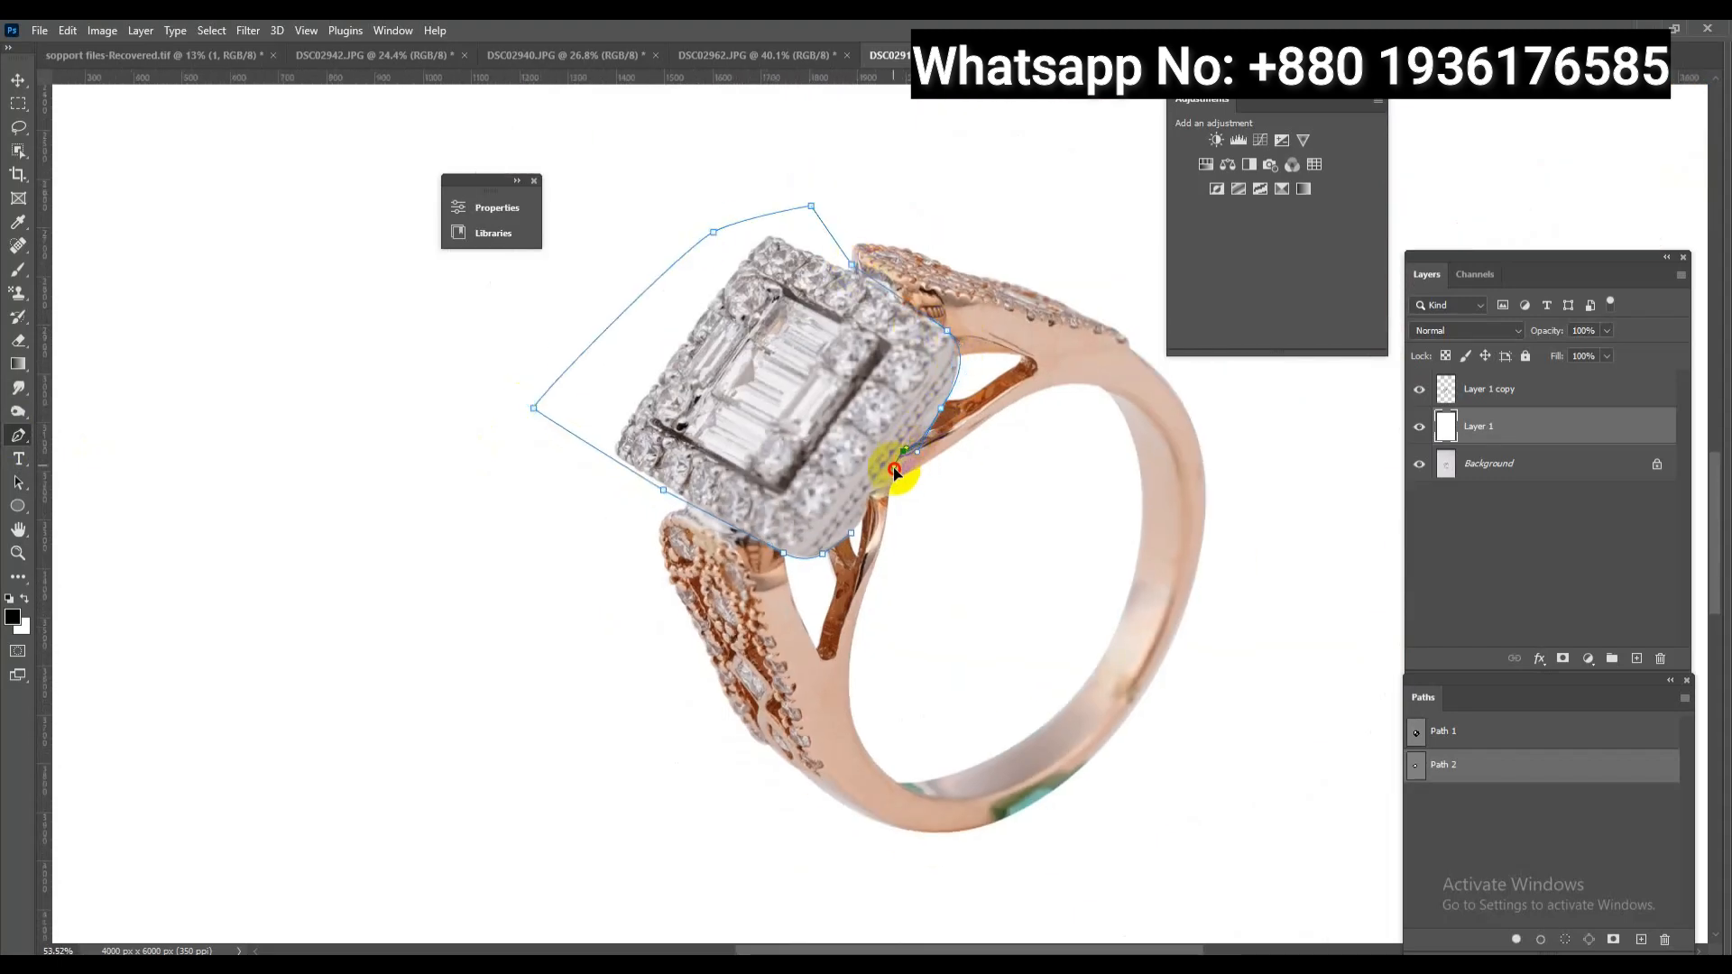
scroll(828, 410, "down", 4)
Load the head outline as a selection and copy that area of Layer 1 copy to a new layer
key("ctrl+Return")
left_click(1480, 395)
key("ctrl+j")
scroll(794, 417, "up", 6)
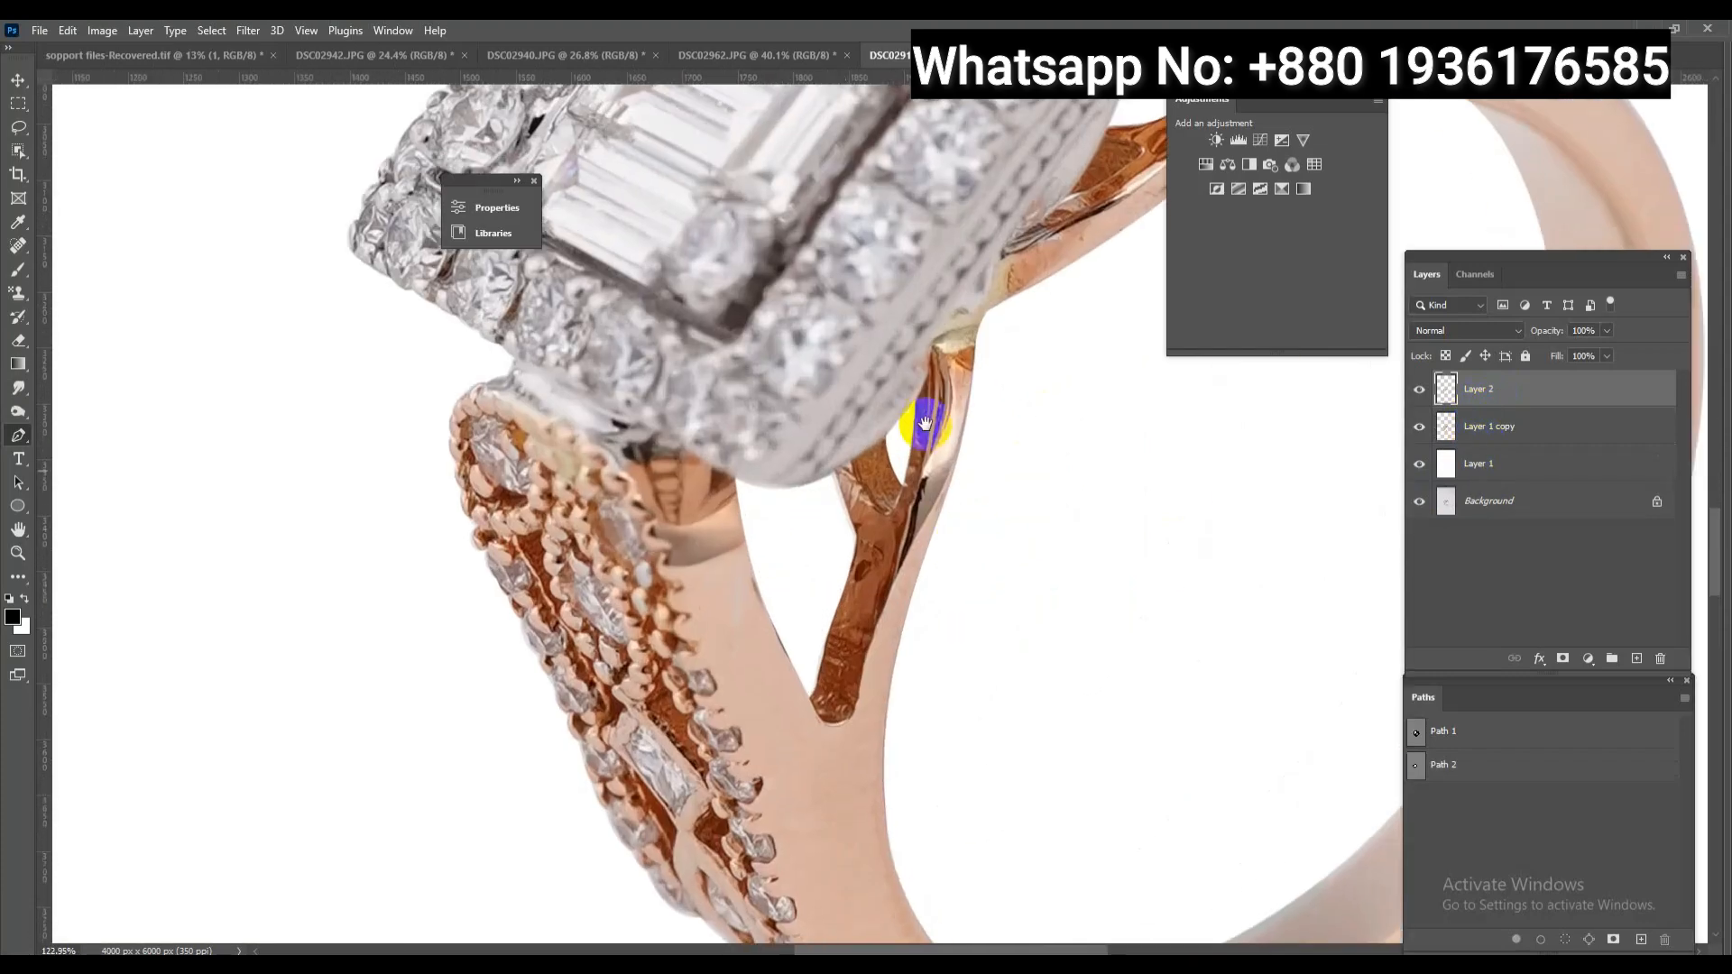
scroll(792, 395, "down", 1)
left_click_drag(796, 390, 795, 575)
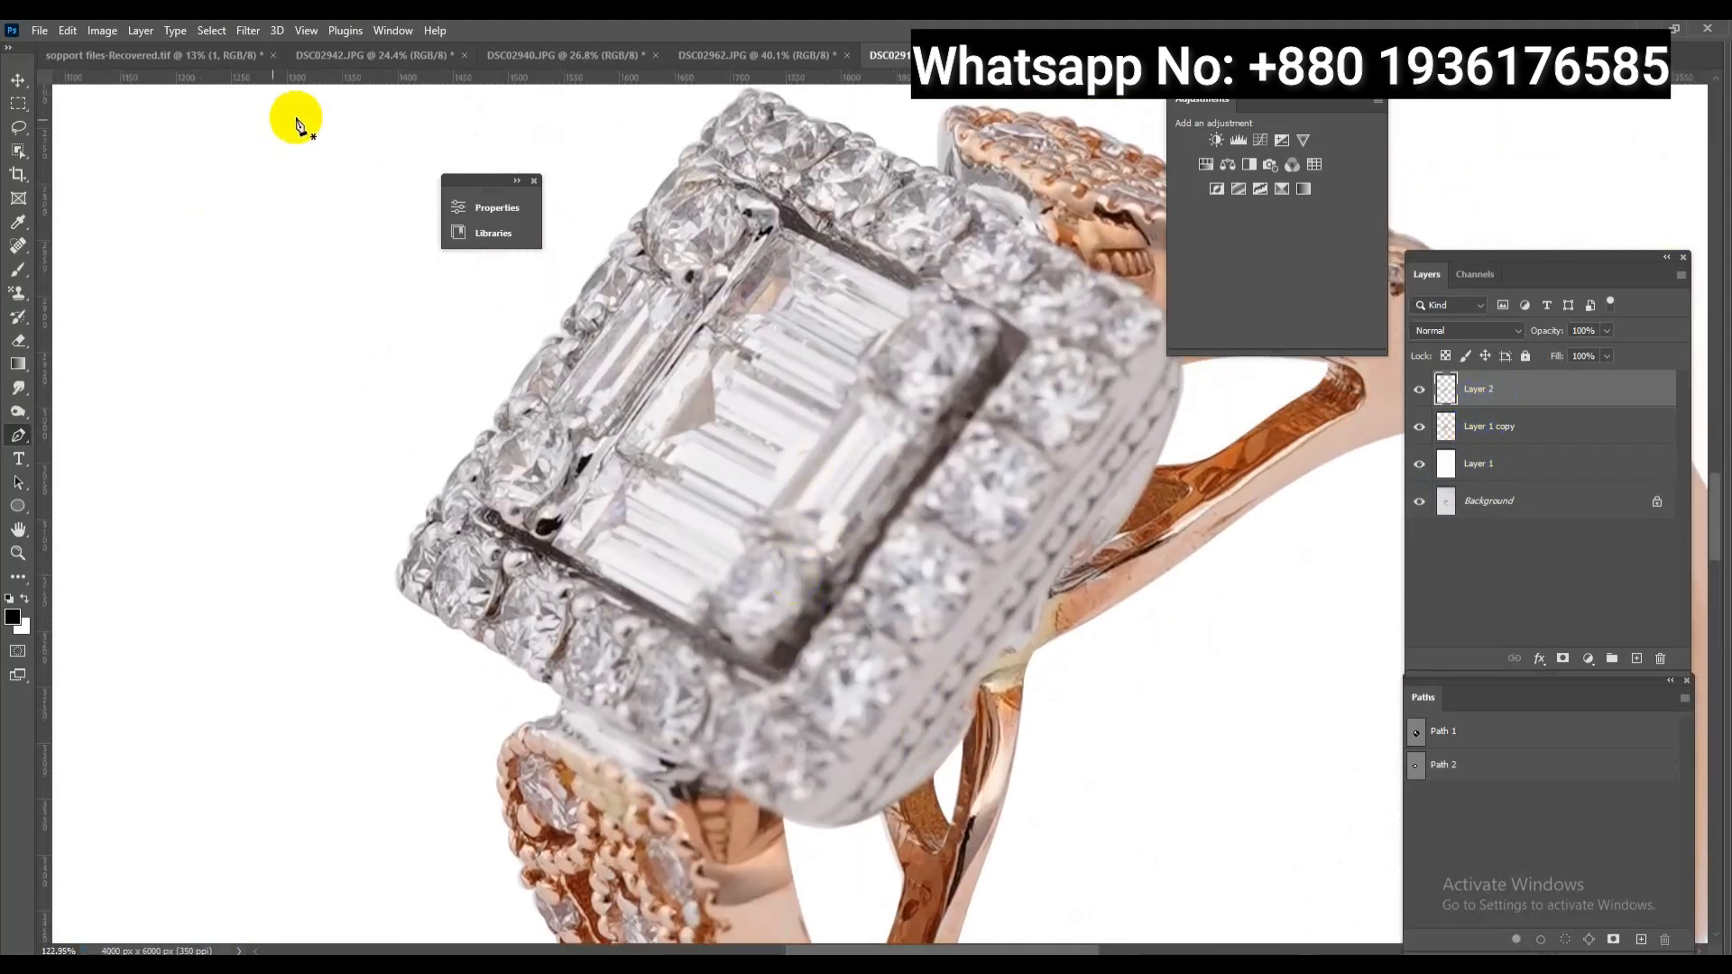
Bring the round diamond from support files-Recovered.tif into the ring document and shrink it onto a stone of the halo
left_click(139, 56)
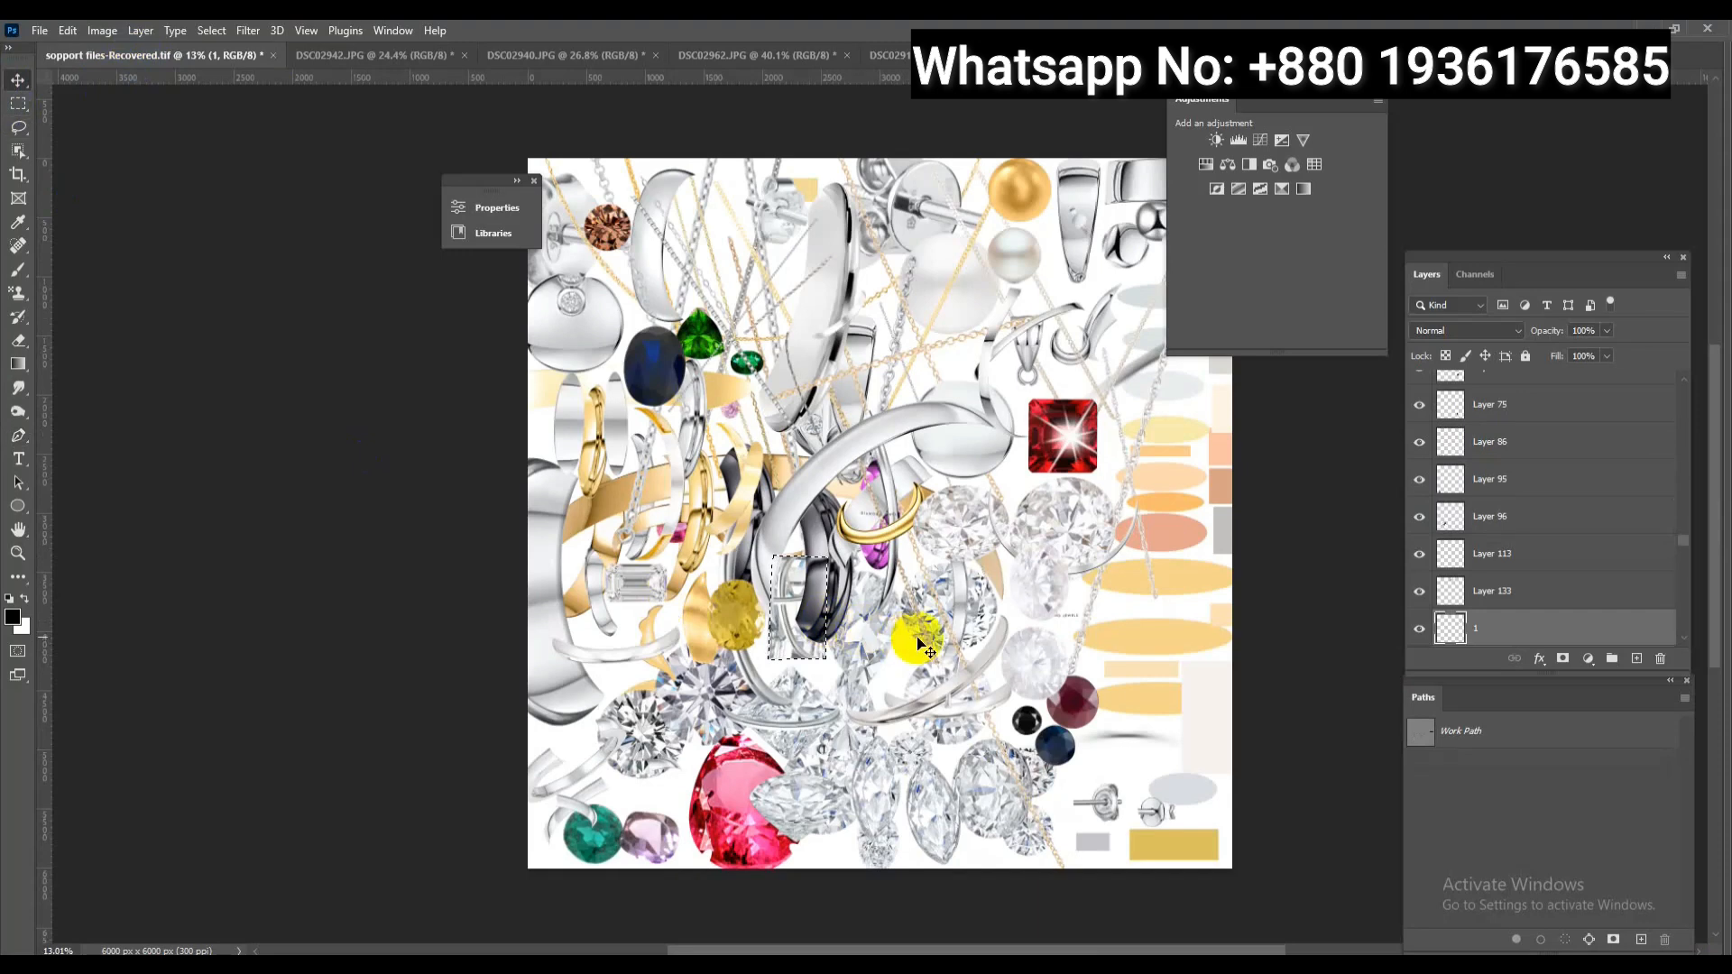
left_click(943, 582)
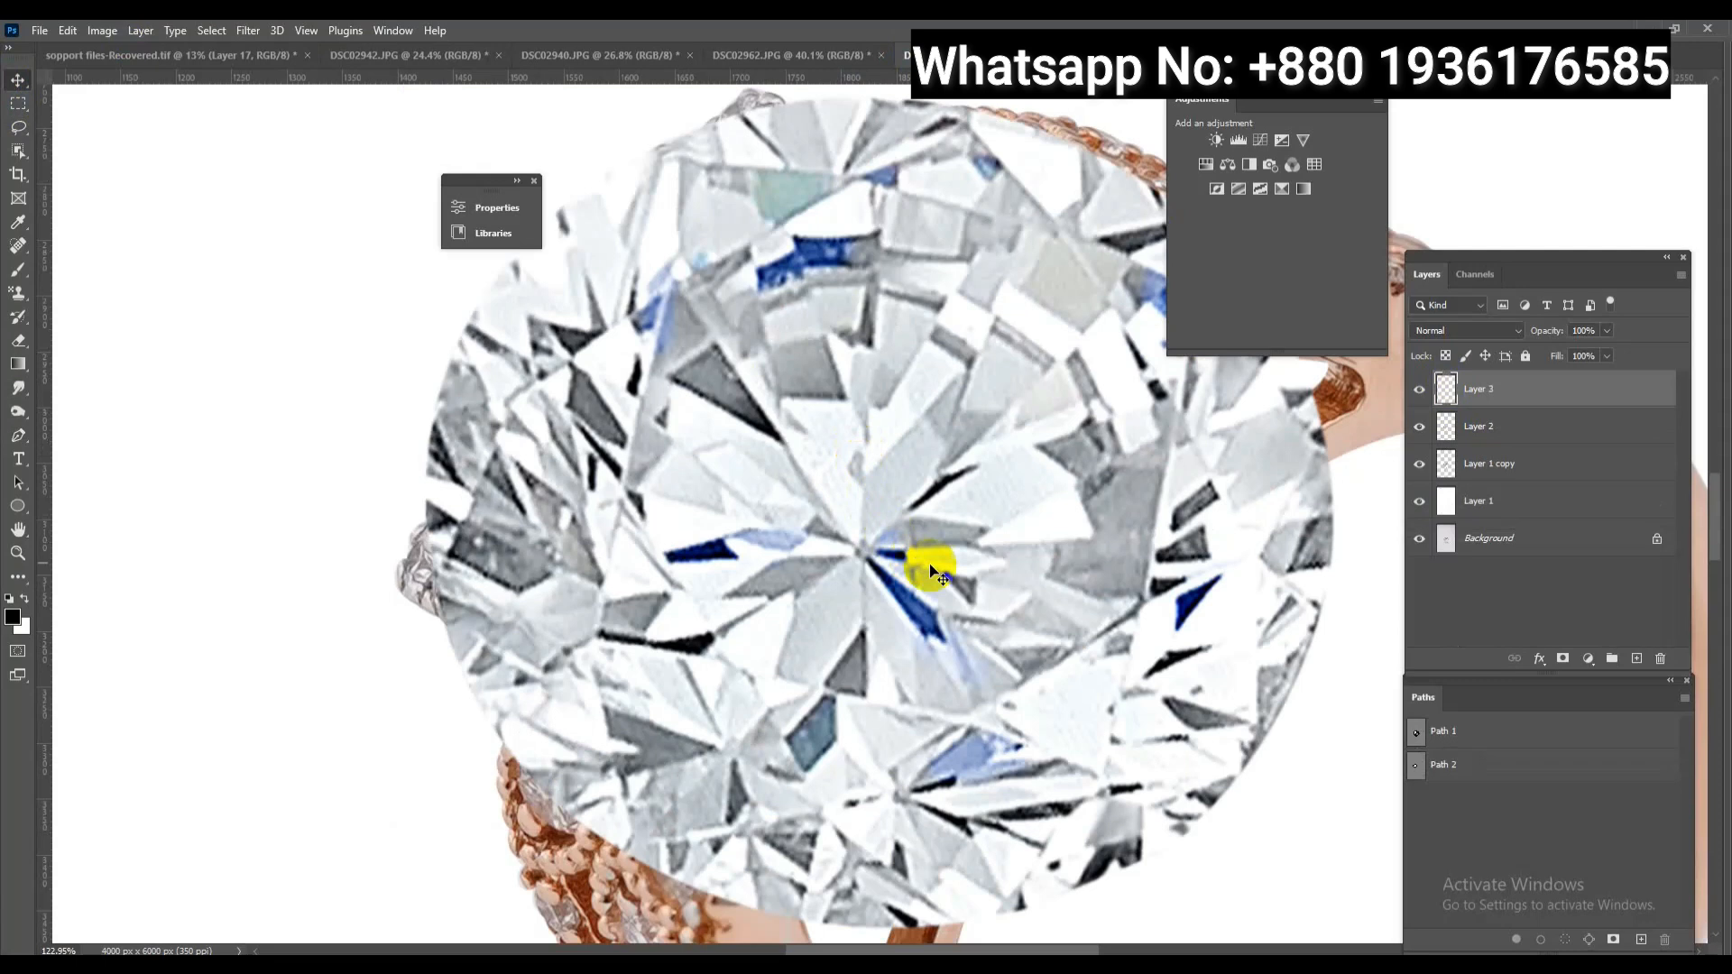
key("ctrl+t")
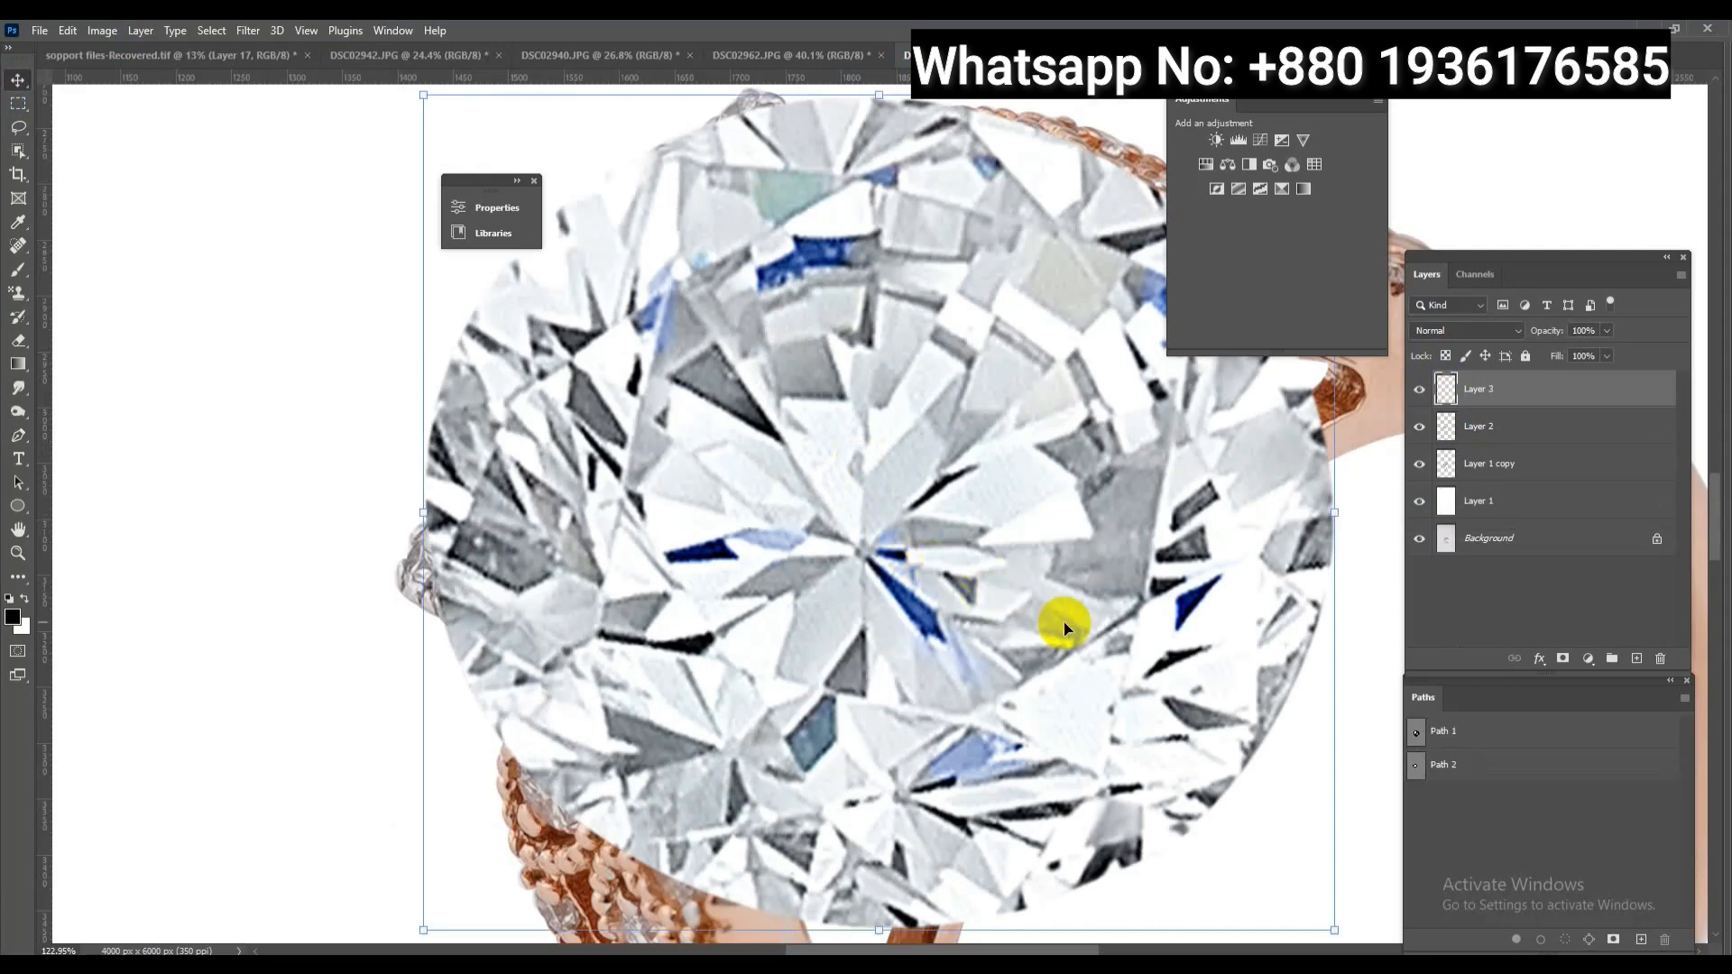
left_click_drag(991, 603, 935, 581)
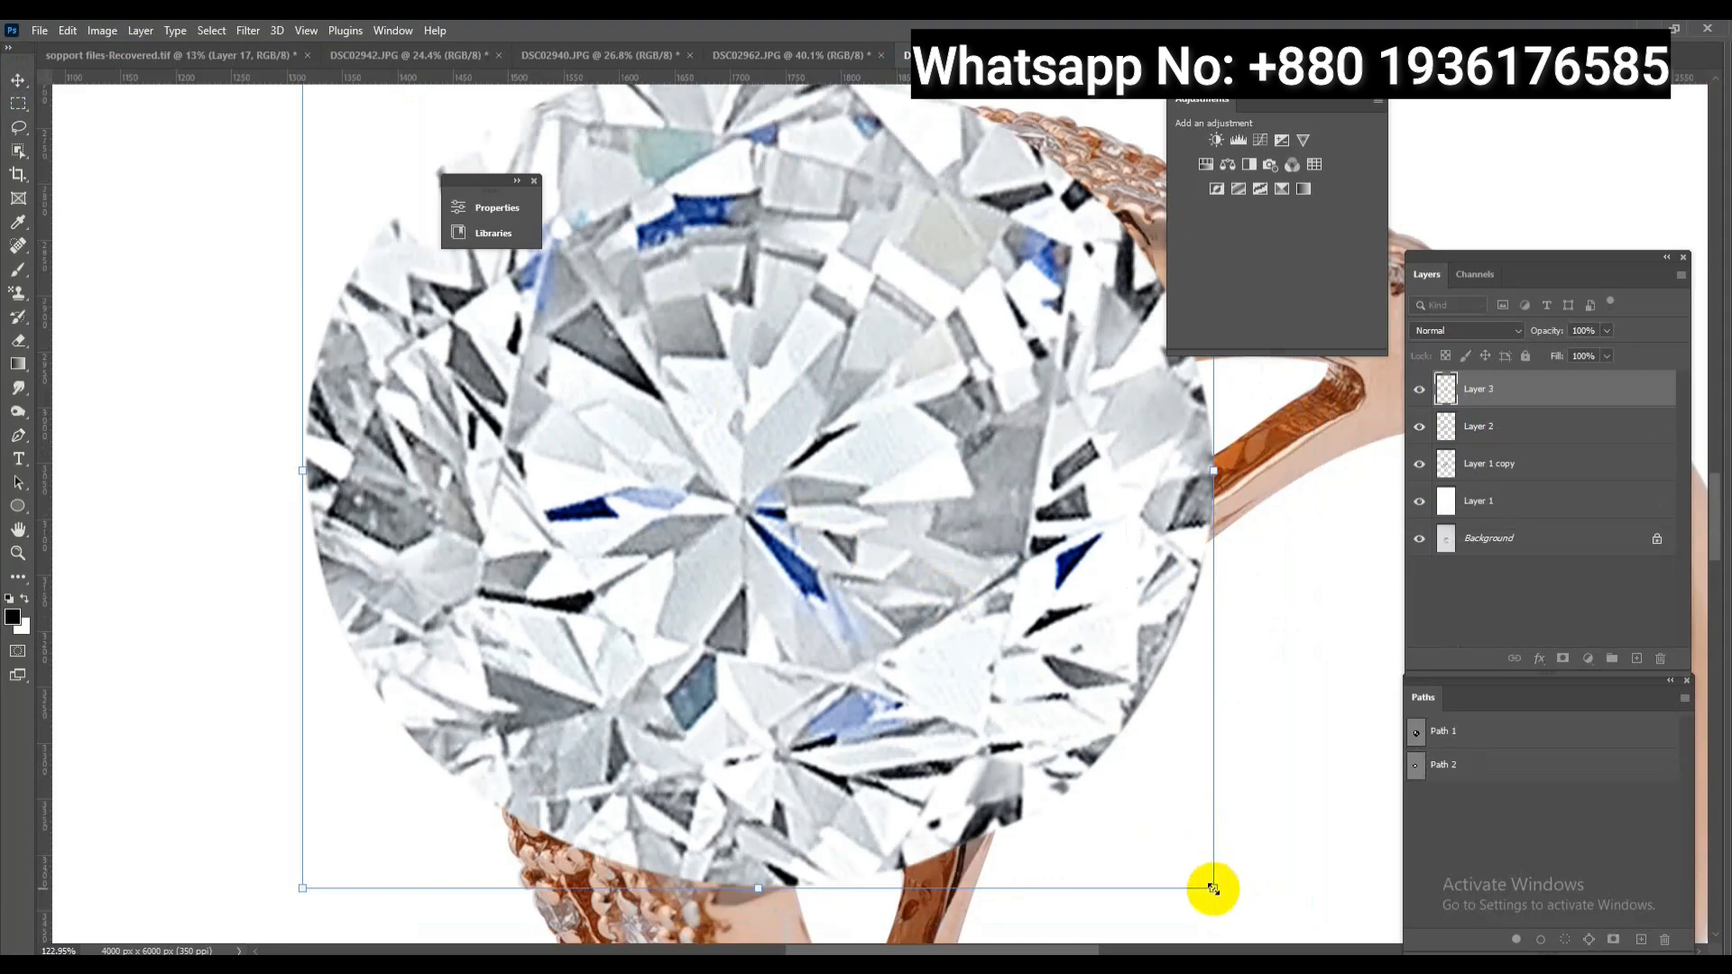
left_click_drag(1213, 889, 859, 424)
left_click_drag(773, 495, 858, 702)
Duplicate the round diamond onto the stones along the halo's lower-right side, fitting each copy to its stone
left_click_drag(929, 652, 1071, 406)
key("Return")
key("ctrl+t")
key("Return")
key("ctrl+z")
left_click_drag(869, 688, 1079, 395)
Place and fit copies of the round diamond on the stones along the halo's lower-left side
left_click_drag(1051, 386, 455, 566)
key("ctrl+t")
left_click_drag(414, 577, 469, 582)
key("Return")
left_click_drag(469, 582, 546, 620)
left_click_drag(546, 620, 598, 658)
left_click_drag(597, 658, 758, 742)
Refit the diamond copies near the halo's bottom corner and place another copy on its upper-left side
key("ctrl+t")
left_click_drag(851, 741, 475, 412)
key("Return")
left_click(680, 707)
key("ctrl+t")
key("Return")
Duplicate and resize the round diamond over the remaining stones on the halo's upper-left side
left_click_drag(528, 451, 638, 290)
key("ctrl+t")
left_click_drag(556, 239, 549, 360)
key("Return")
left_click_drag(549, 360, 460, 473)
left_click_drag(460, 473, 423, 532)
Place diamond copies on the halo's top corner stone and the first stones of its upper-right edge
left_click_drag(422, 533, 754, 155)
scroll(659, 253, "up", 1)
left_click_drag(753, 156, 798, 185)
left_click_drag(798, 185, 847, 205)
left_click_drag(1068, 358, 1005, 340)
key("ctrl+z")
left_click_drag(1061, 449, 1048, 341)
key("ctrl+z")
Resize the diamond copy and duplicate it over the remaining upper-right halo stones down to the right corner
key("ctrl+t")
left_click_drag(870, 217, 999, 295)
key("Return")
left_click_drag(999, 295, 1070, 329)
left_click_drag(1103, 360, 1161, 401)
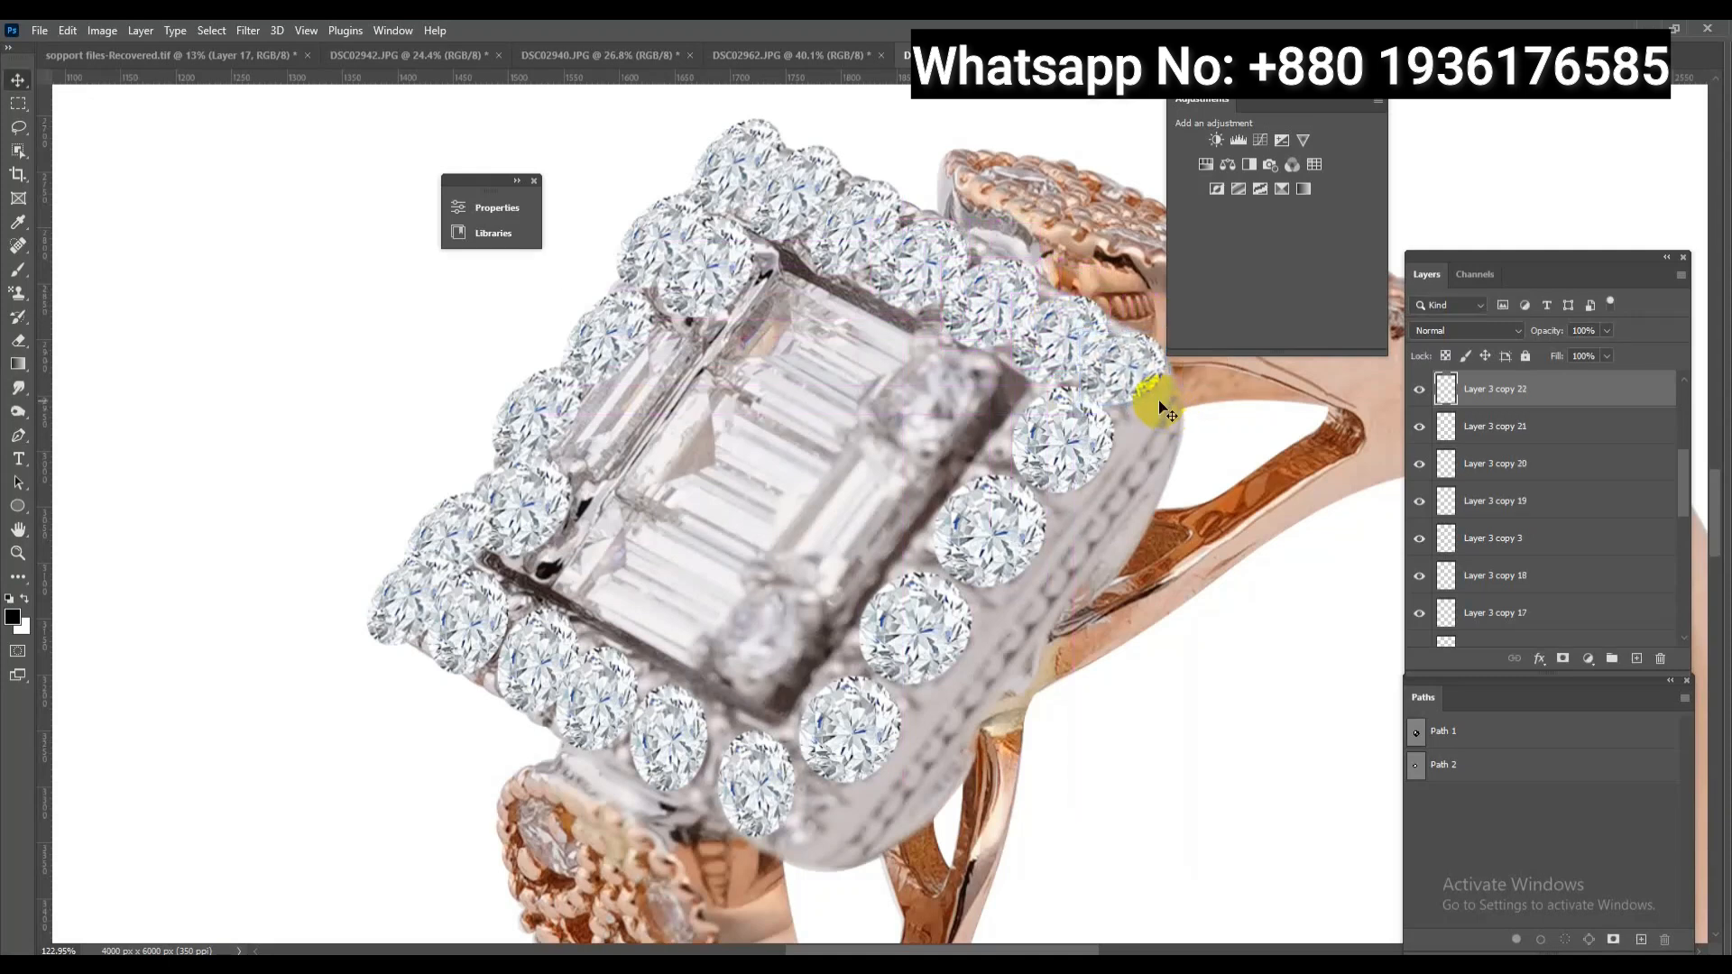
Place a diamond copy on the round stone at the inner bottom corner of the center setting and fit it
left_click_drag(1080, 344, 774, 631)
key("ctrl+t")
key("Return")
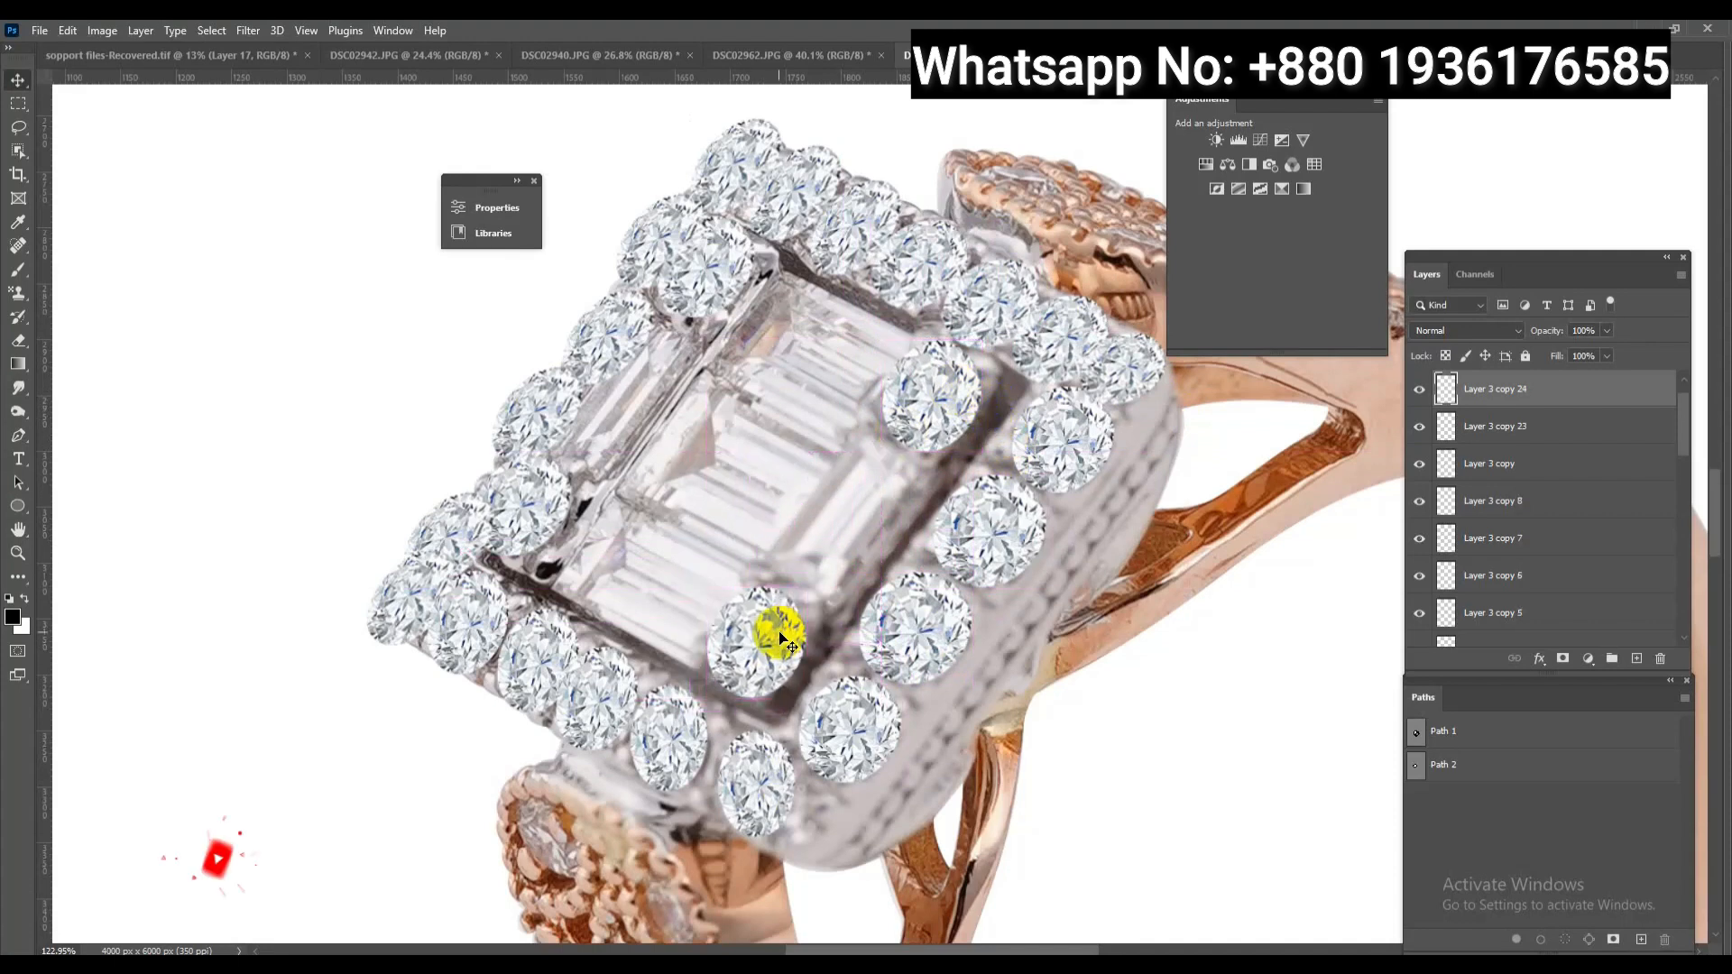
Merge the diamond copies with the diamond head layer and toggle the merged layer's visibility to compare
scroll(1567, 487, "down", 8)
left_click(1555, 521, "shift")
key("ctrl+e")
left_click(1508, 396)
key("ctrl+e")
left_click(1420, 388)
left_click(1420, 388)
Copy the baguette diamond from support files-Recovered.tif into the ring document, hiding the merged diamond layer
left_click(170, 56)
left_click(921, 593, "ctrl")
left_click(1449, 622, "ctrl")
left_click(963, 54)
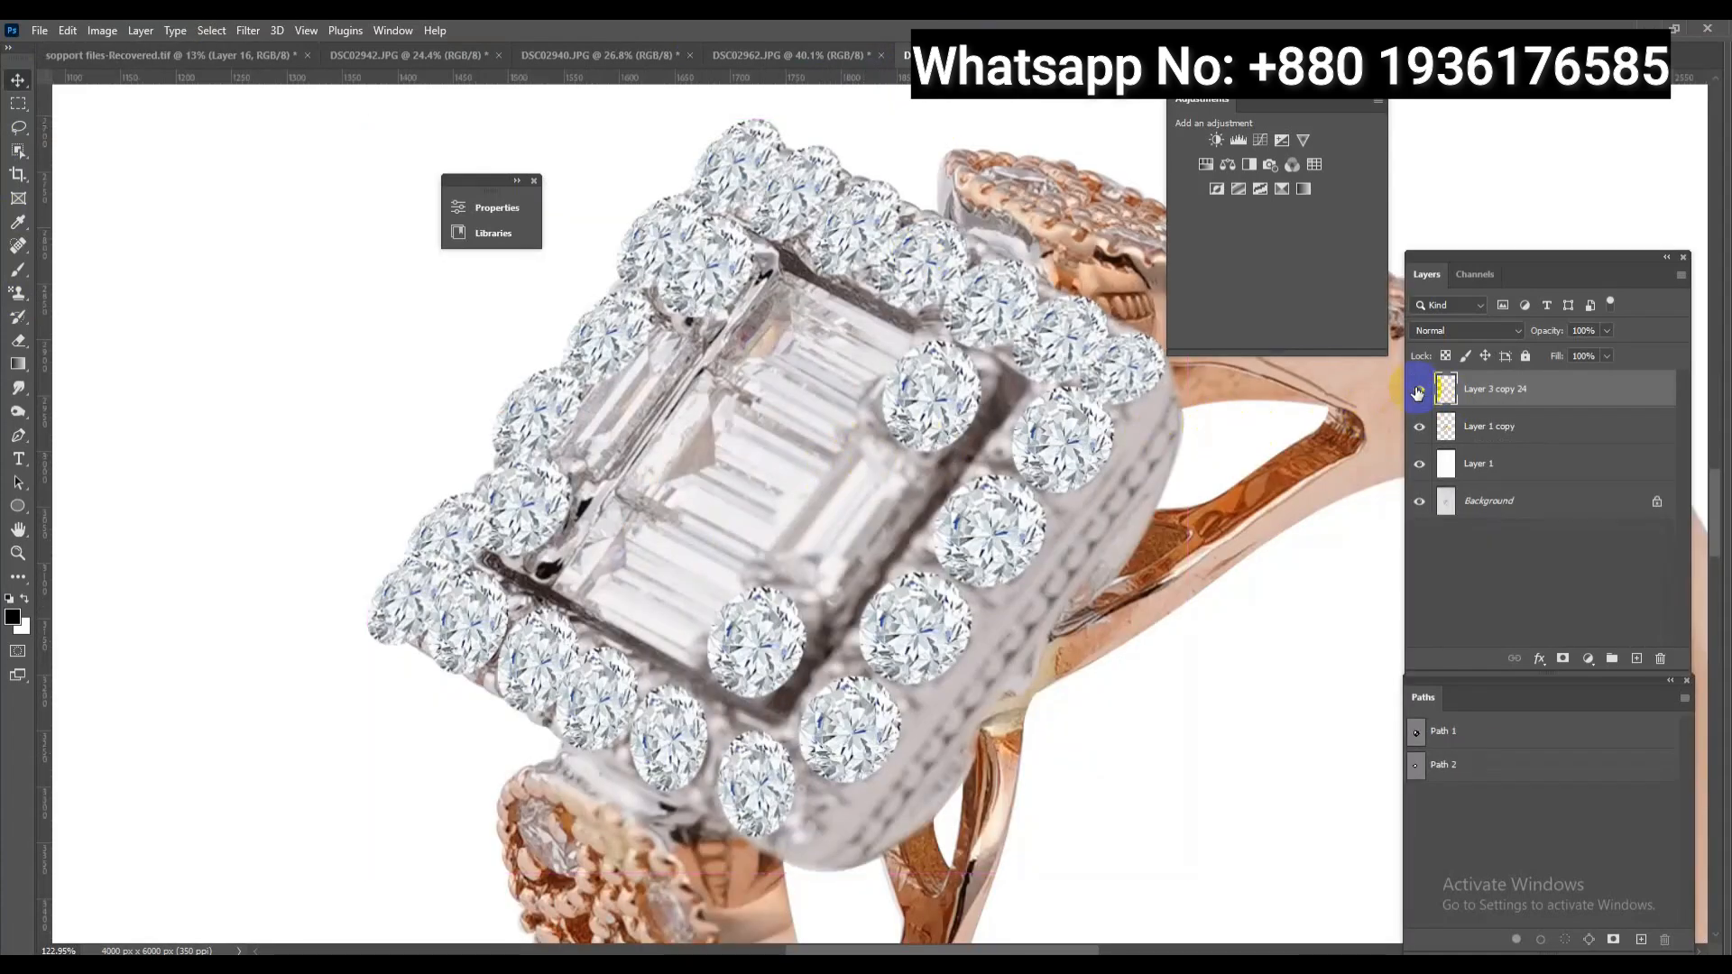
left_click(1419, 390)
key("ctrl+v")
Scale and rotate the pasted baguette diamond over the right-hand baguette stone of the center setting and duplicate it onto the left-hand one
key("ctrl+t")
left_click_drag(1218, 577, 1069, 708)
scroll(940, 568, "down", 5)
left_click_drag(1233, 398, 955, 501)
scroll(955, 500, "up", 5)
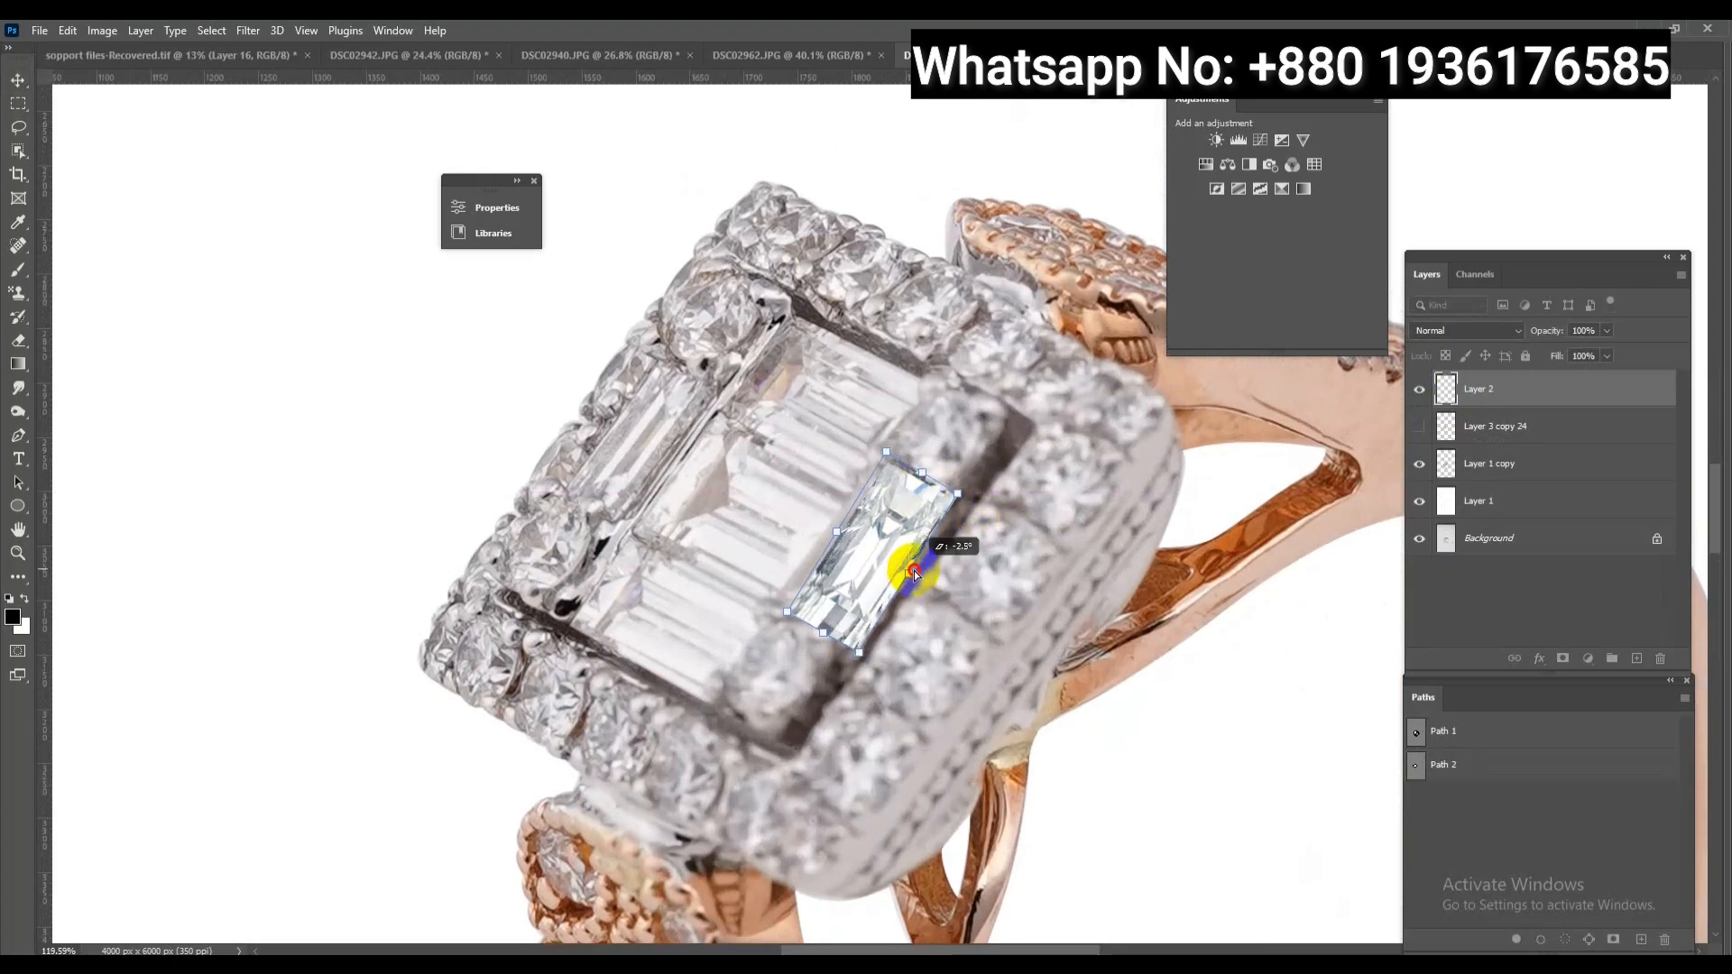
key("Return")
left_click_drag(986, 541, 742, 432, "alt")
left_click_drag(536, 336, 553, 352)
Duplicate the baguette diamond onto the middle stones of the center setting and rotate and distort the copy to fit
left_click_drag(661, 449, 745, 609, "alt")
key("ctrl+t")
left_click_drag(837, 574, 816, 492)
left_click_drag(675, 719, 826, 648, "ctrl")
key("Return")
key("t")
key("Delete")
key("Delete")
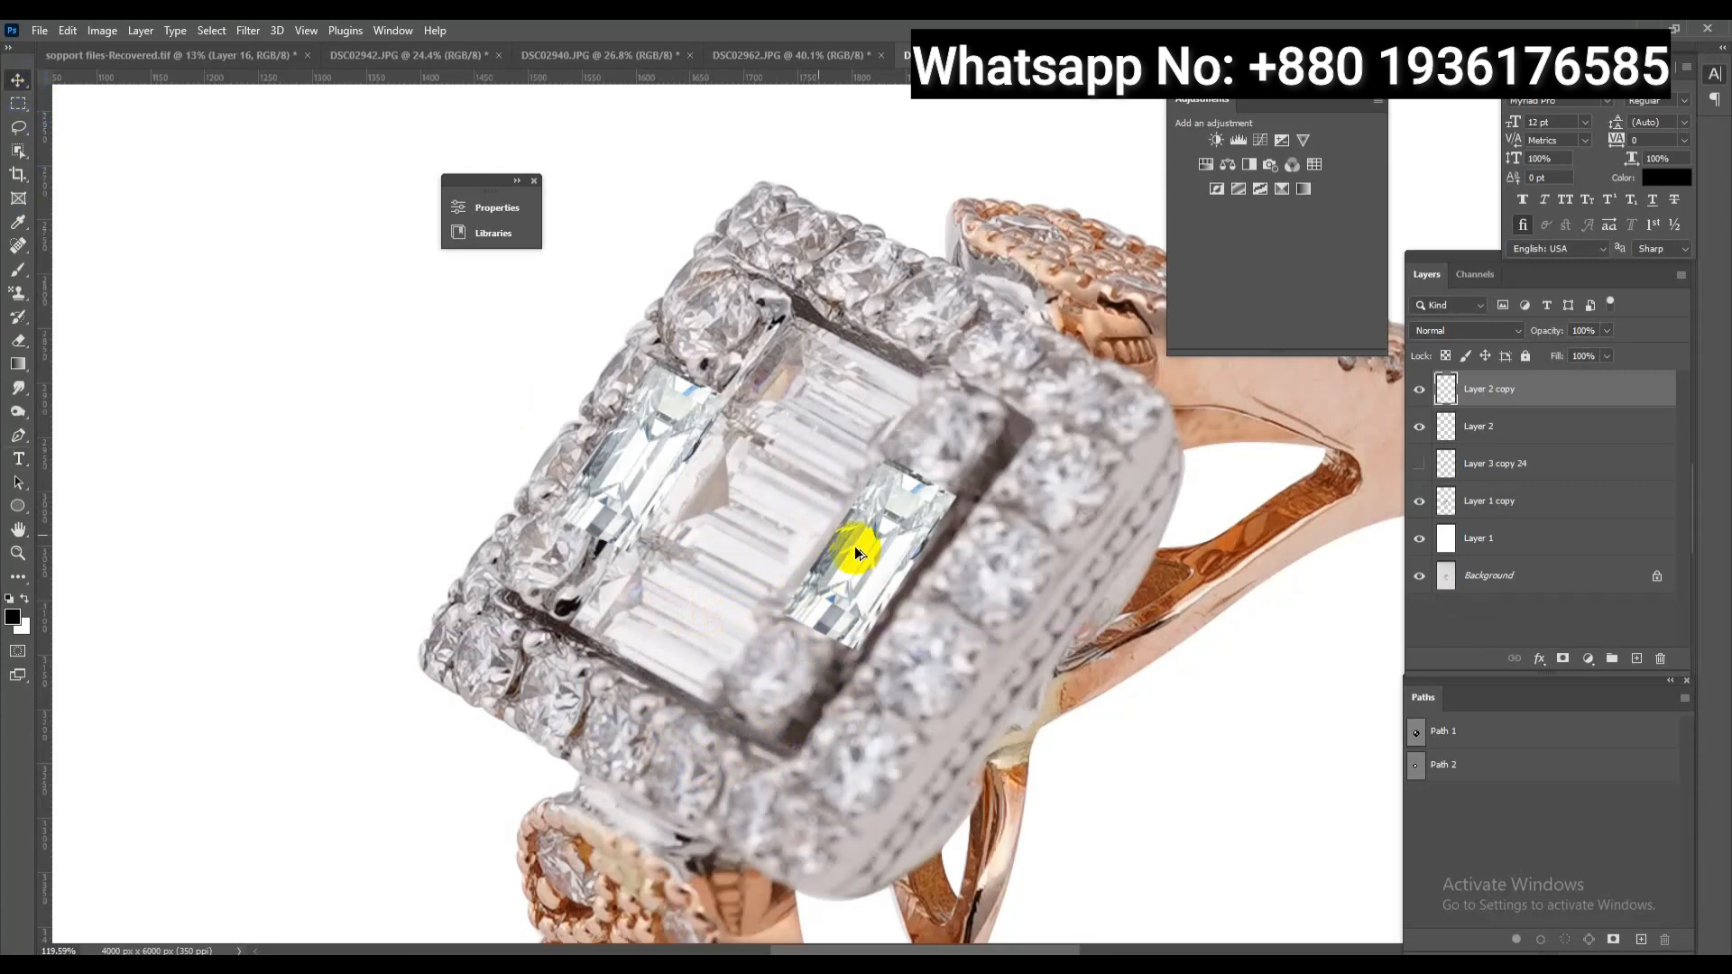
key("ctrl+z")
key("ctrl+z")
Refine the size and angle of the middle baguette copy so it matches the stone beneath
key("ctrl+t")
left_click_drag(777, 545, 755, 507, "ctrl")
key("Return")
key("ctrl+t")
mouse_move(832, 609)
left_mouse_down()
mouse_move(851, 619)
mouse_move(823, 588)
left_mouse_up()
key("Return")
Duplicate the baguette over the remaining middle stones up to the upper one and fit the copy there
left_click_drag(725, 637, 778, 611)
left_click_drag(759, 511, 846, 414, "alt")
key("ctrl+t")
left_click_drag(973, 504, 970, 492)
left_click_drag(932, 325, 940, 307)
key("Return")
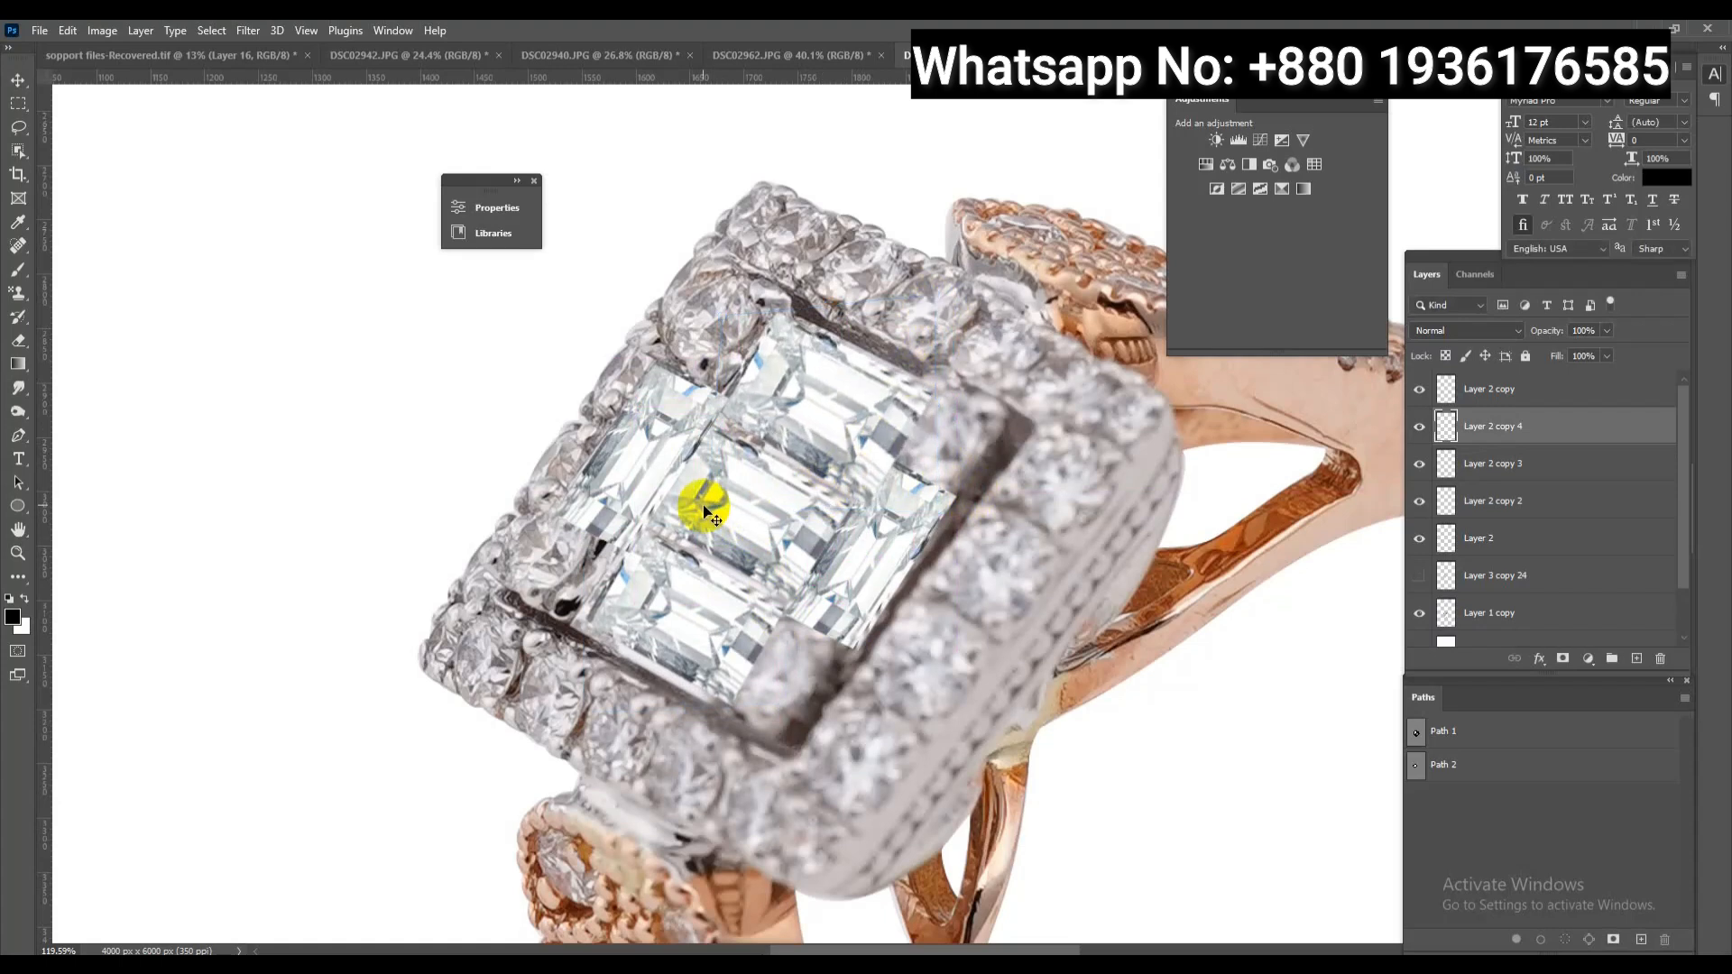
Bring the right-hand baguette to the front and move the shown round-diamond layer above the middle baguette layers
left_click(880, 560)
key("ctrl+shift+]")
scroll(1586, 448, "down", 2)
left_click(1420, 525)
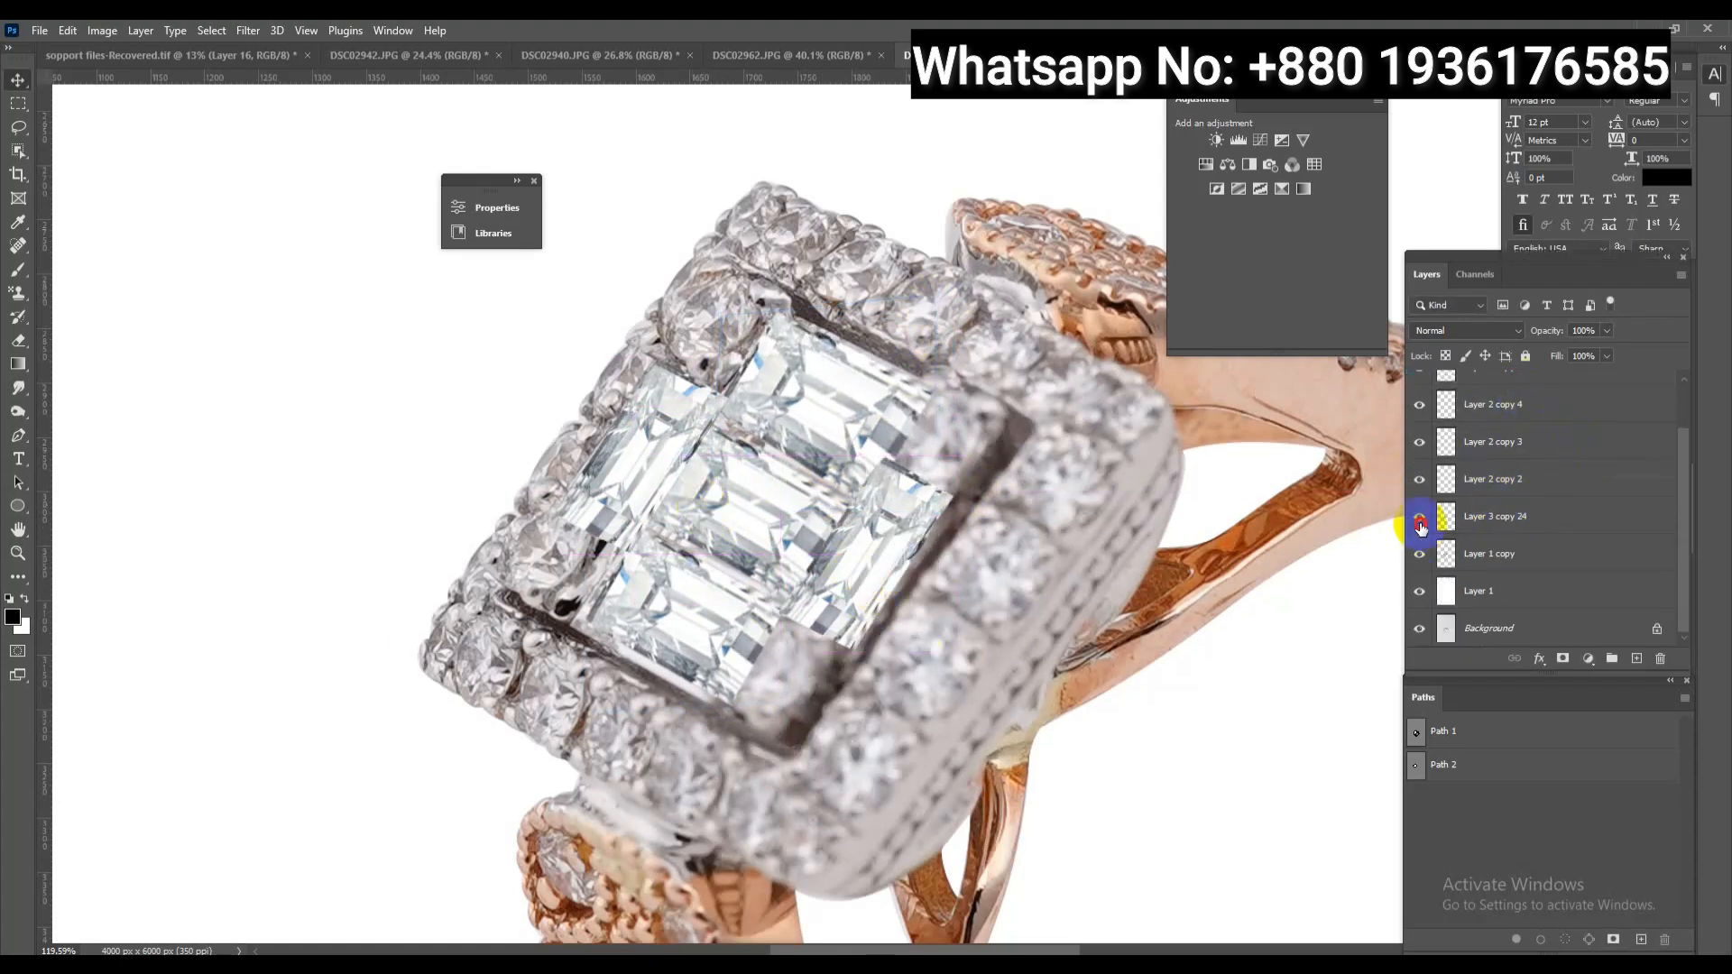
left_click_drag(1490, 518, 1486, 438)
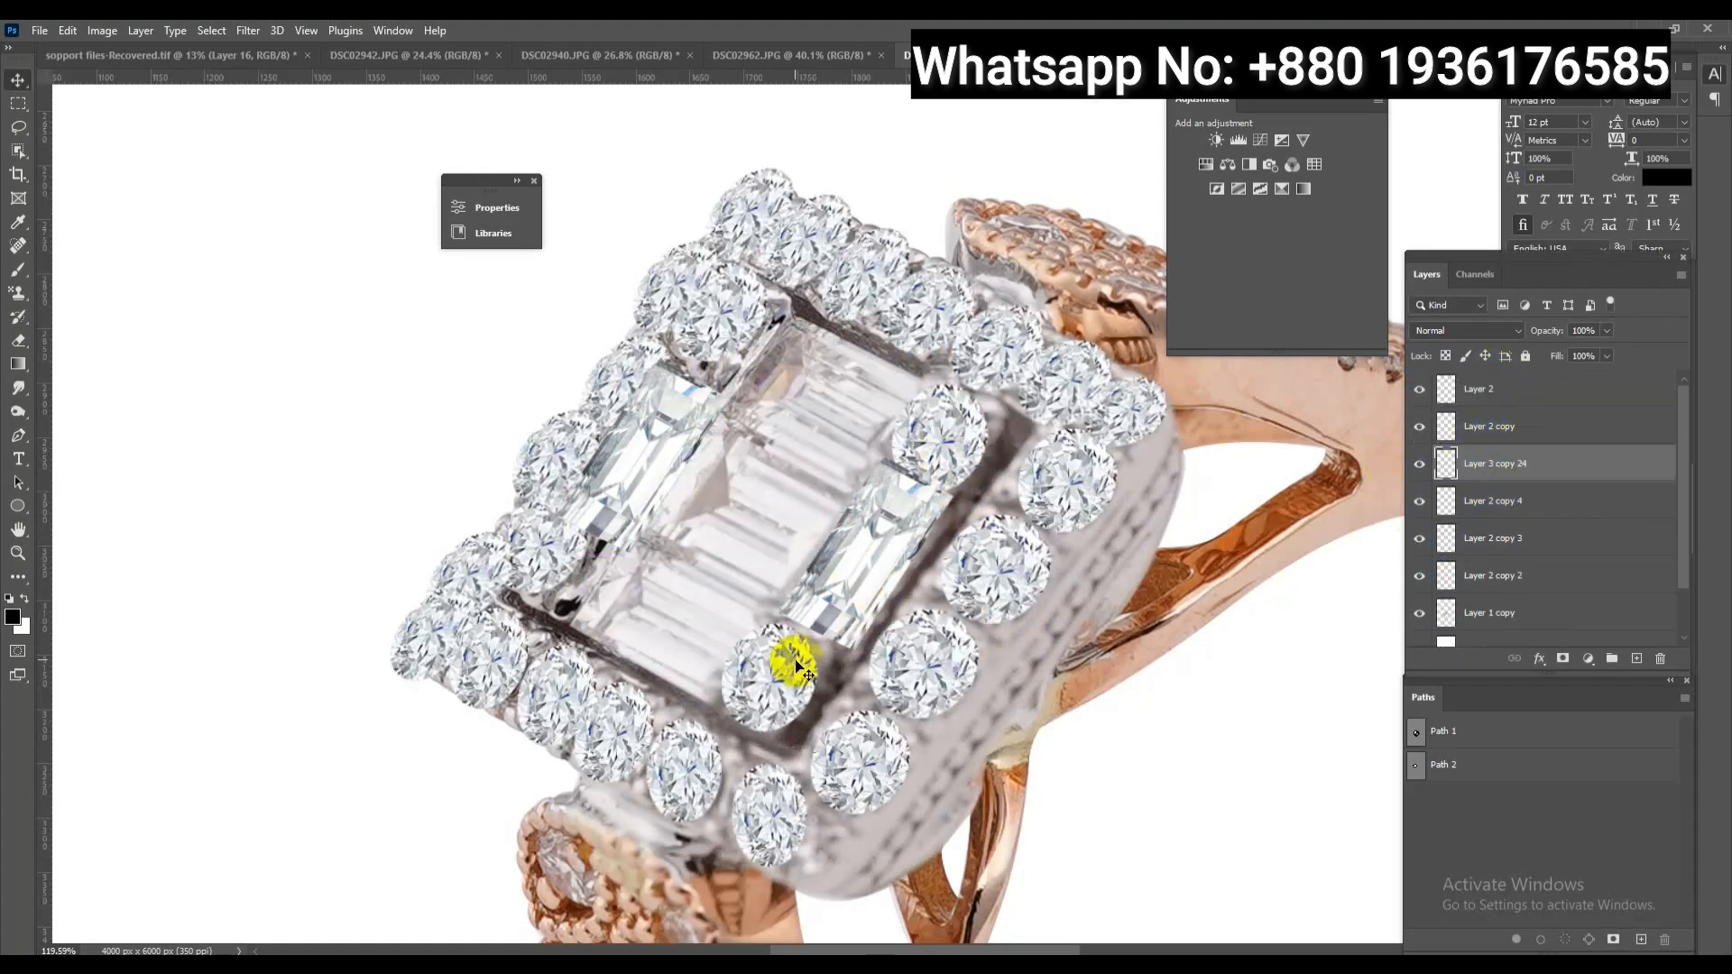
Merge the baguette and round-diamond layers into one and toggle its visibility to compare with the original stones
left_click(1523, 397)
scroll(1527, 452, "down", 2)
left_click(1537, 519, "shift")
key("ctrl+e")
left_click(1420, 388)
left_click(1420, 389)
Hide the merged diamond layer with a black mask and load the outline of Layer 1 copy as a selection
left_click(1563, 659, "alt")
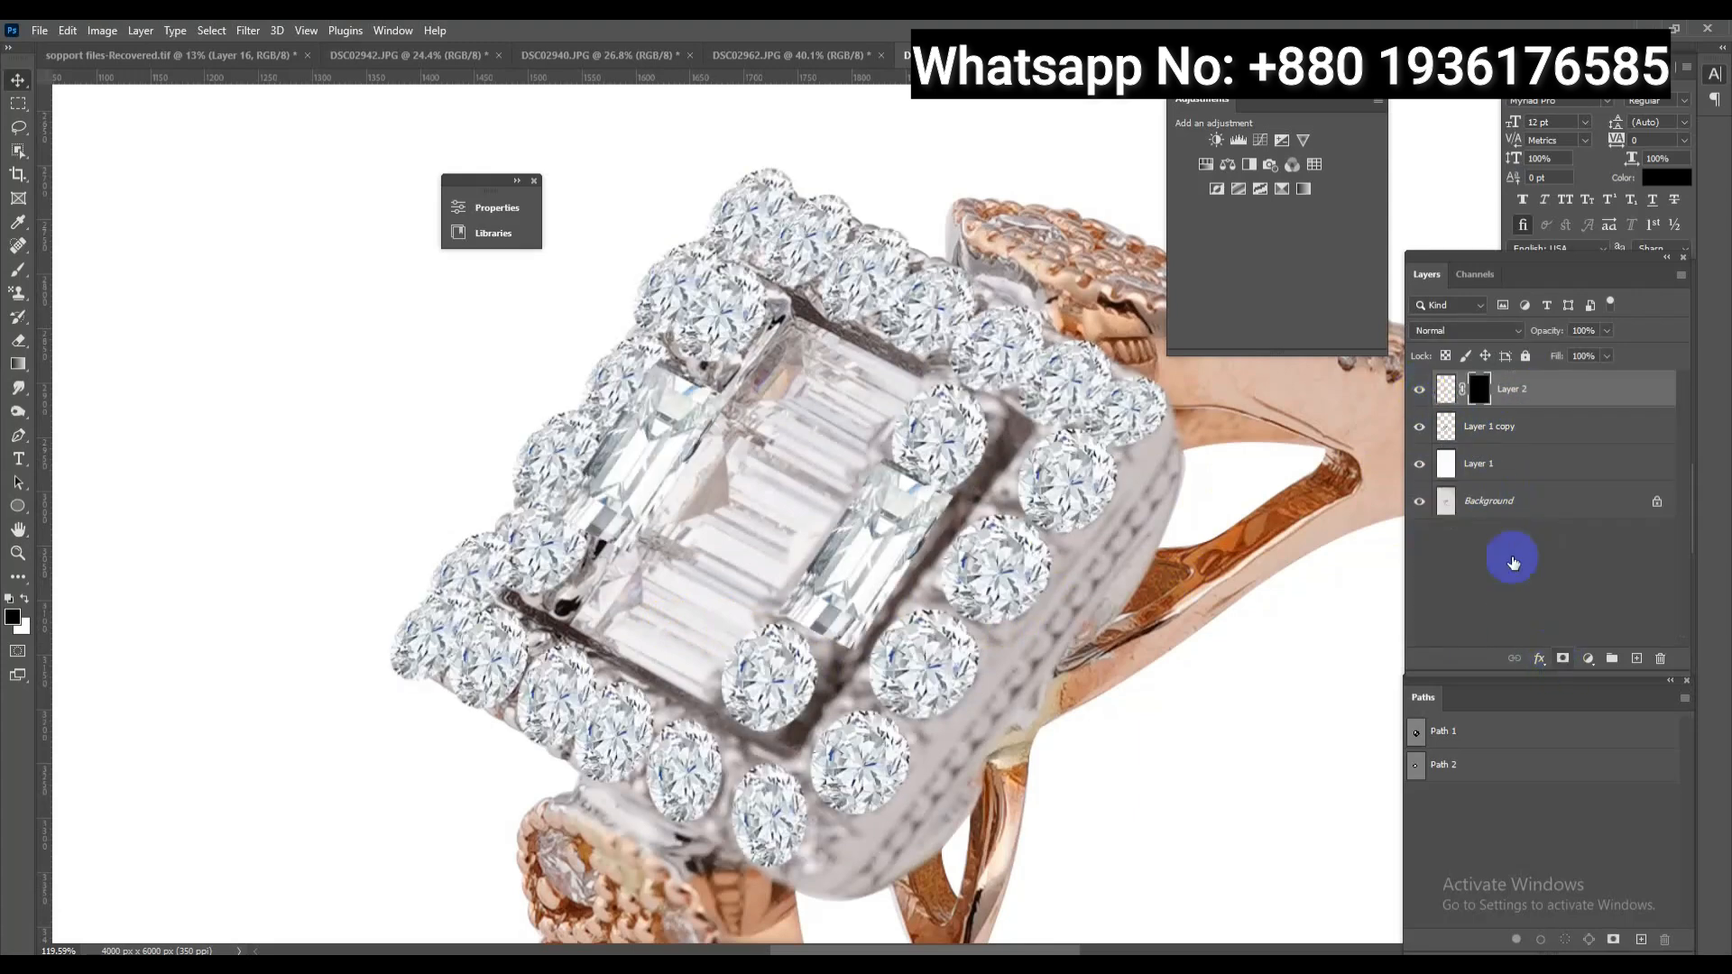
left_click(1447, 433, "ctrl")
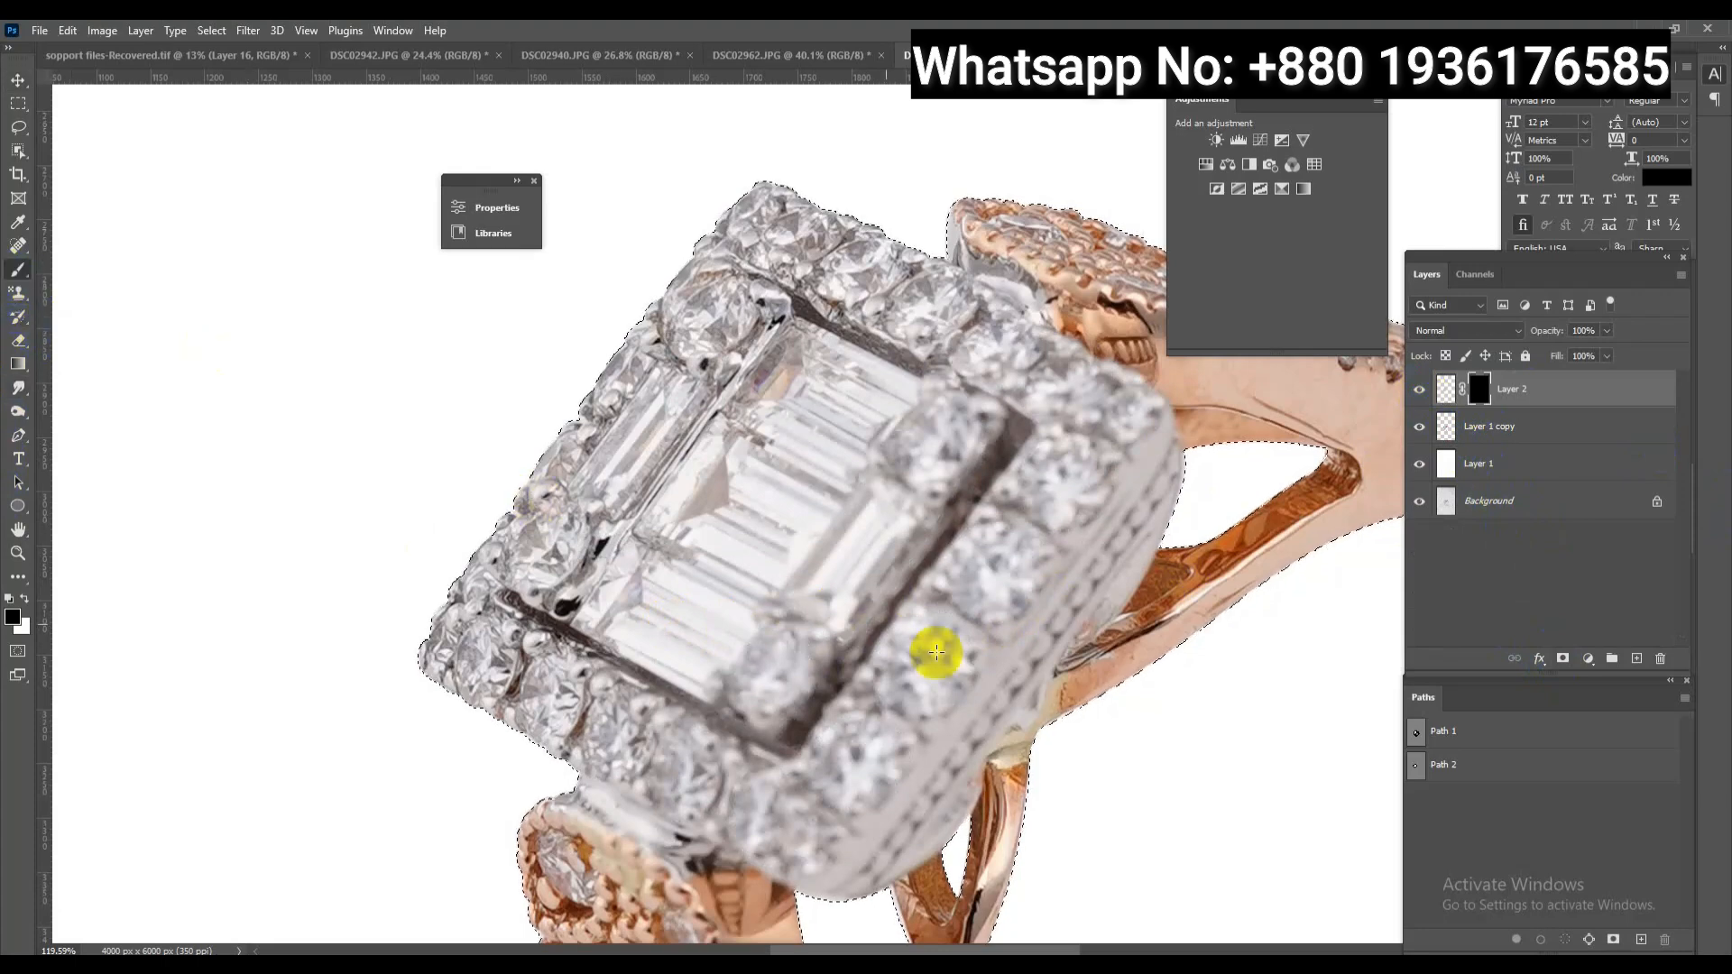
mouse_move(763, 561)
left_mouse_down()
mouse_move(793, 574)
mouse_move(151, 596)
left_mouse_up()
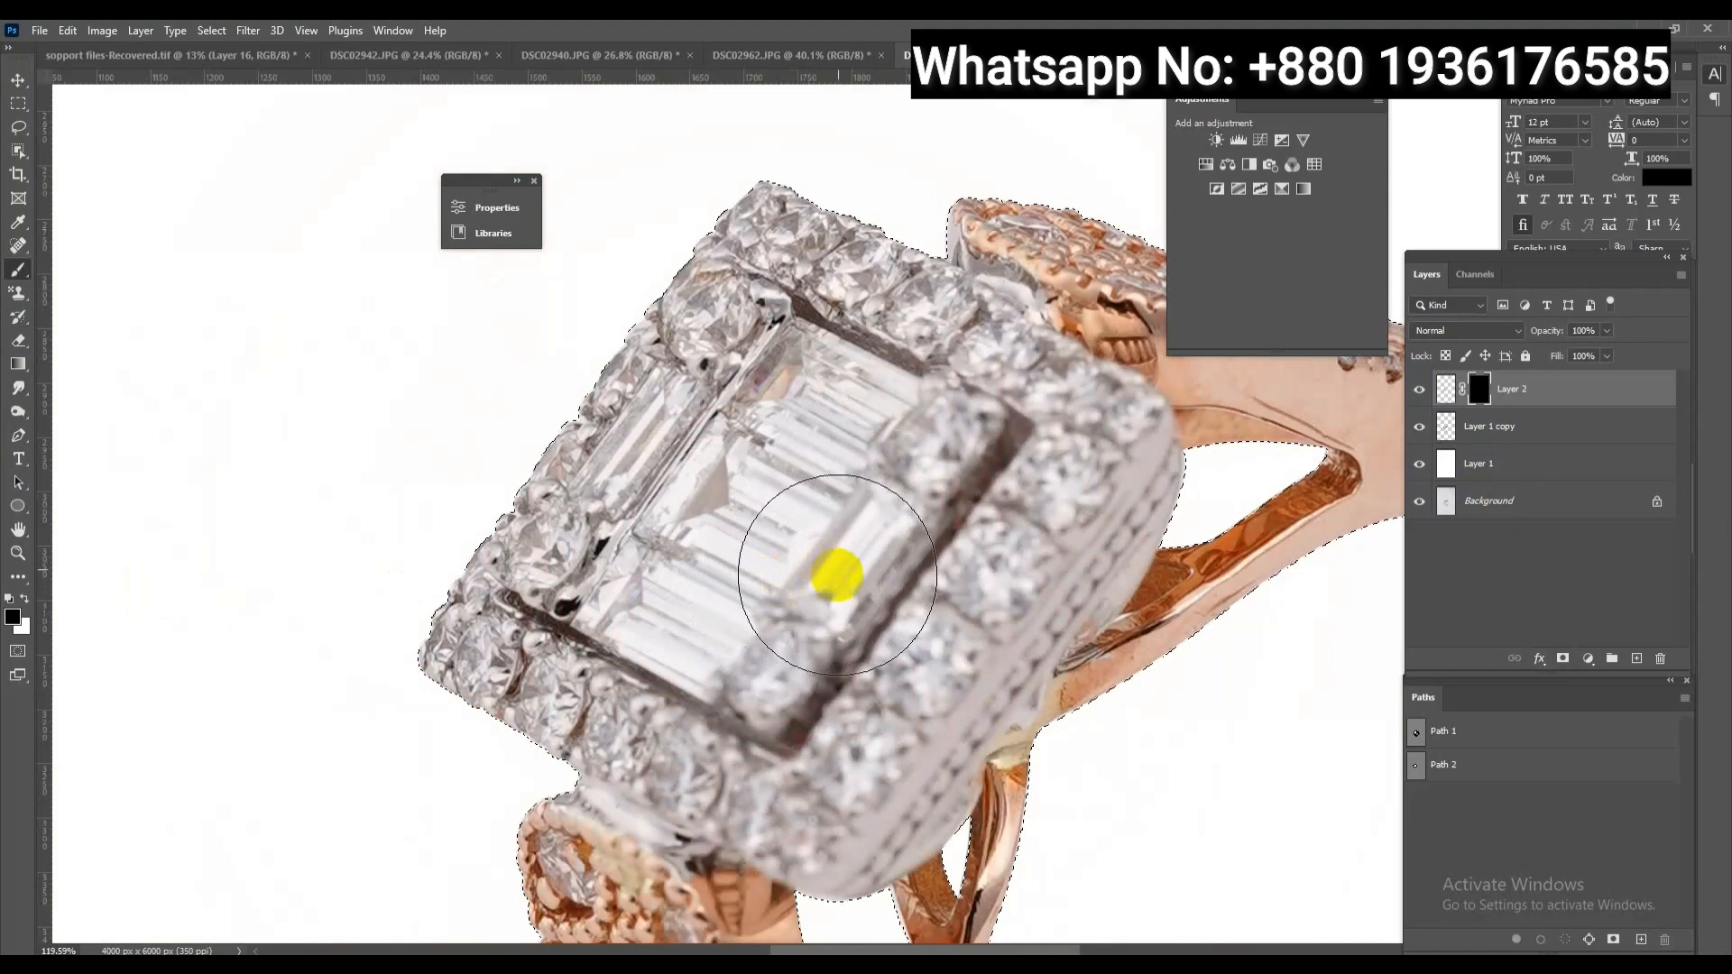
left_click_drag(826, 574, 733, 580)
Paint white on the mask with a 66% hardness brush to reveal the two round diamonds at the center setting's right-hand inner corners
key("x")
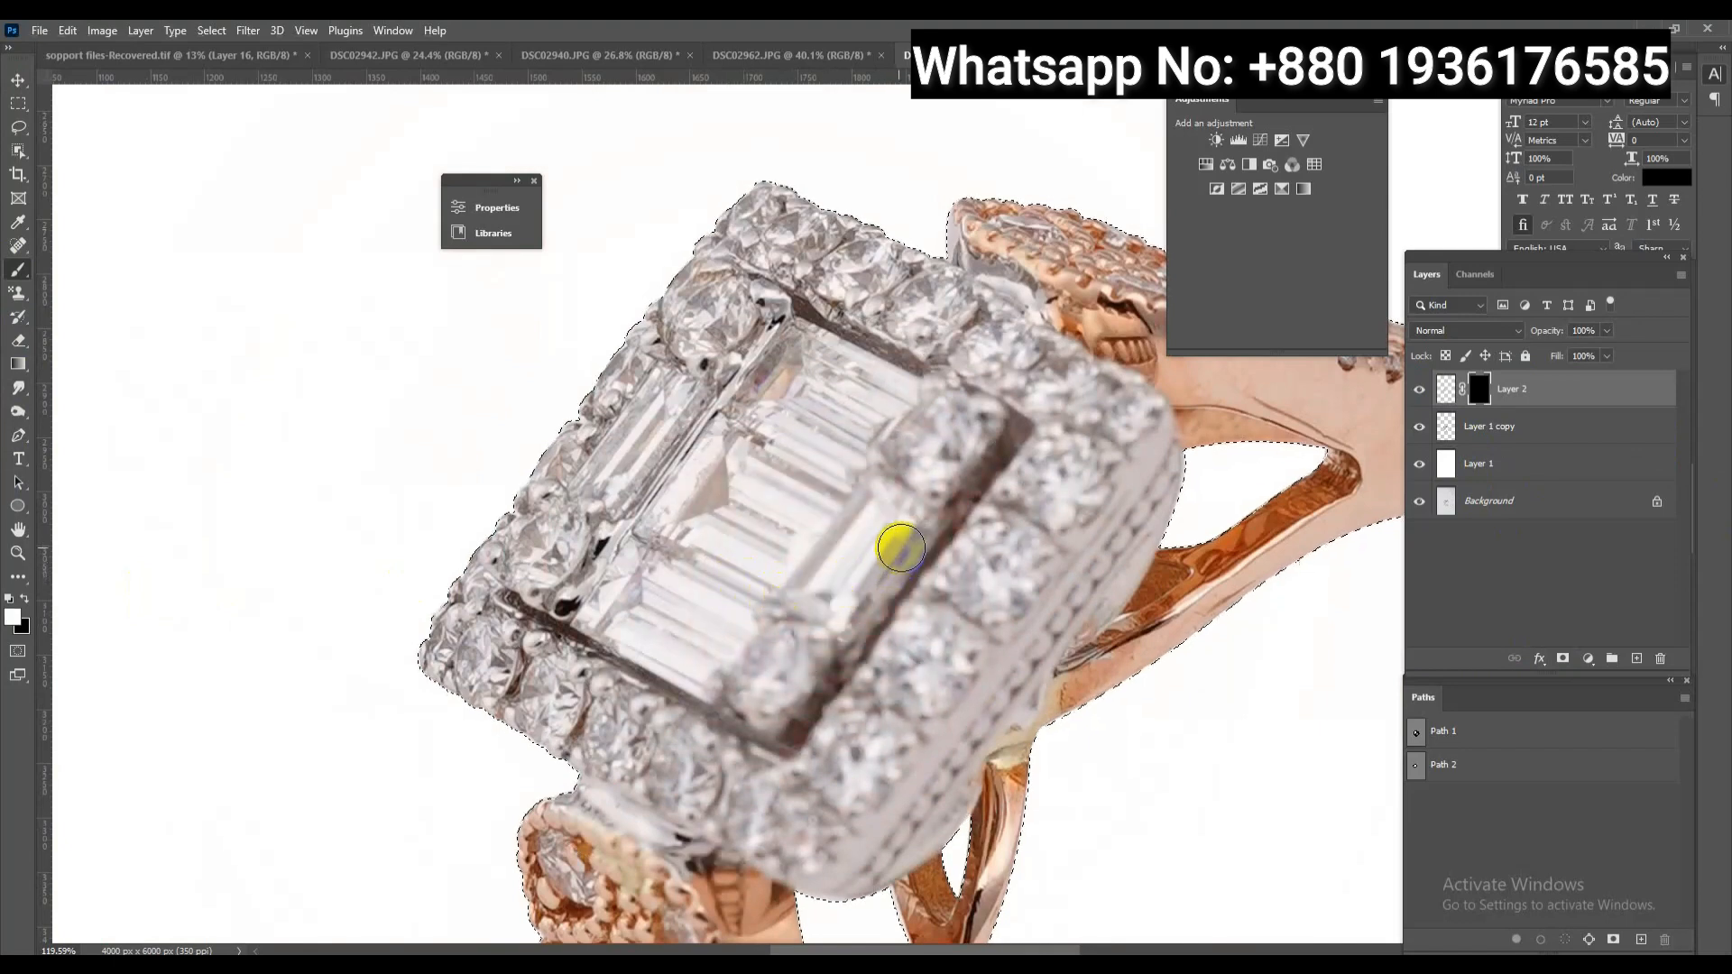
right_click(920, 556)
left_click(1074, 630)
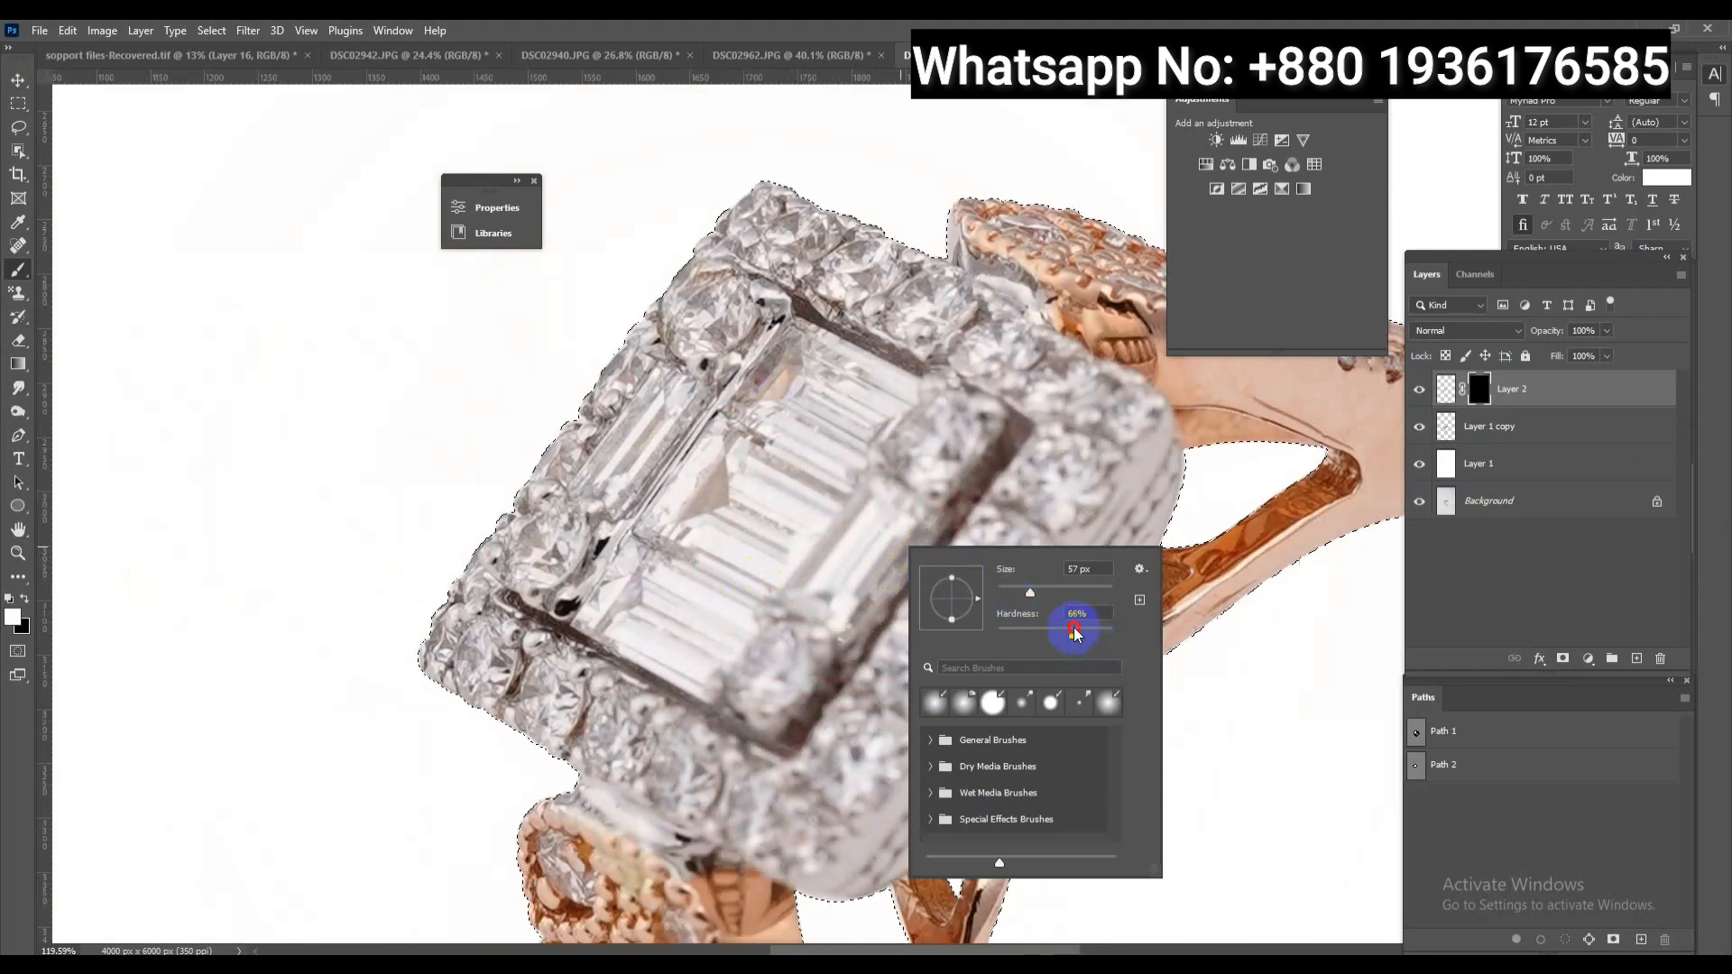
left_click(939, 448)
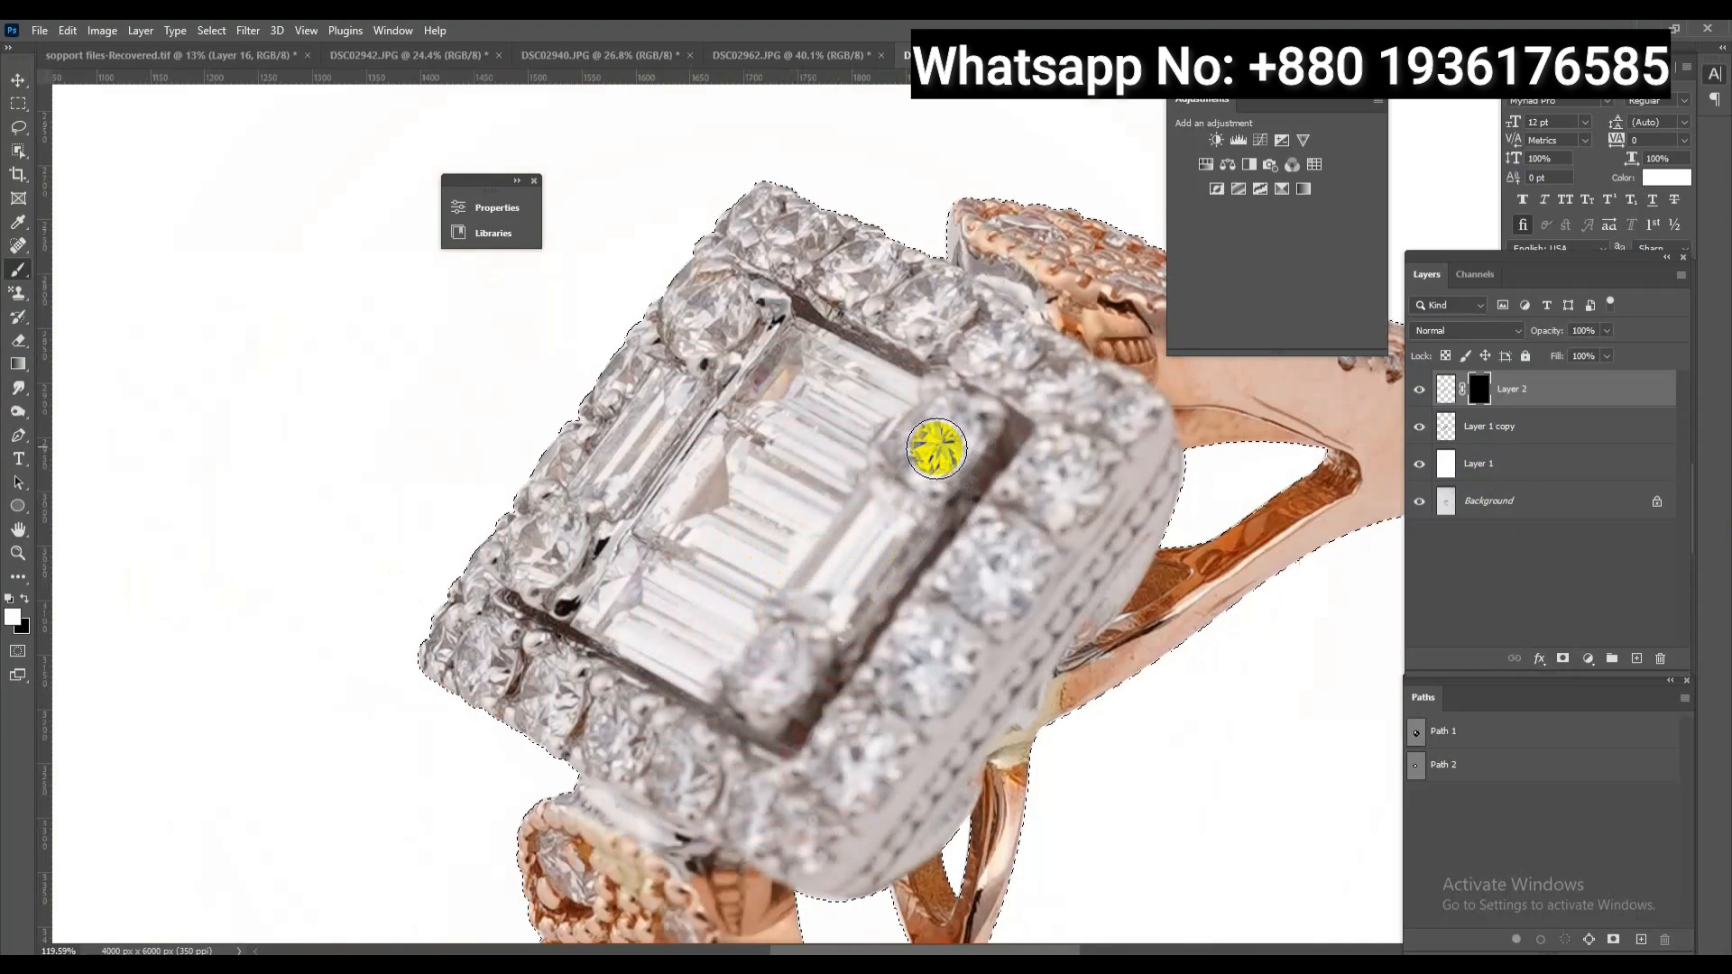
right_click(938, 448, "alt")
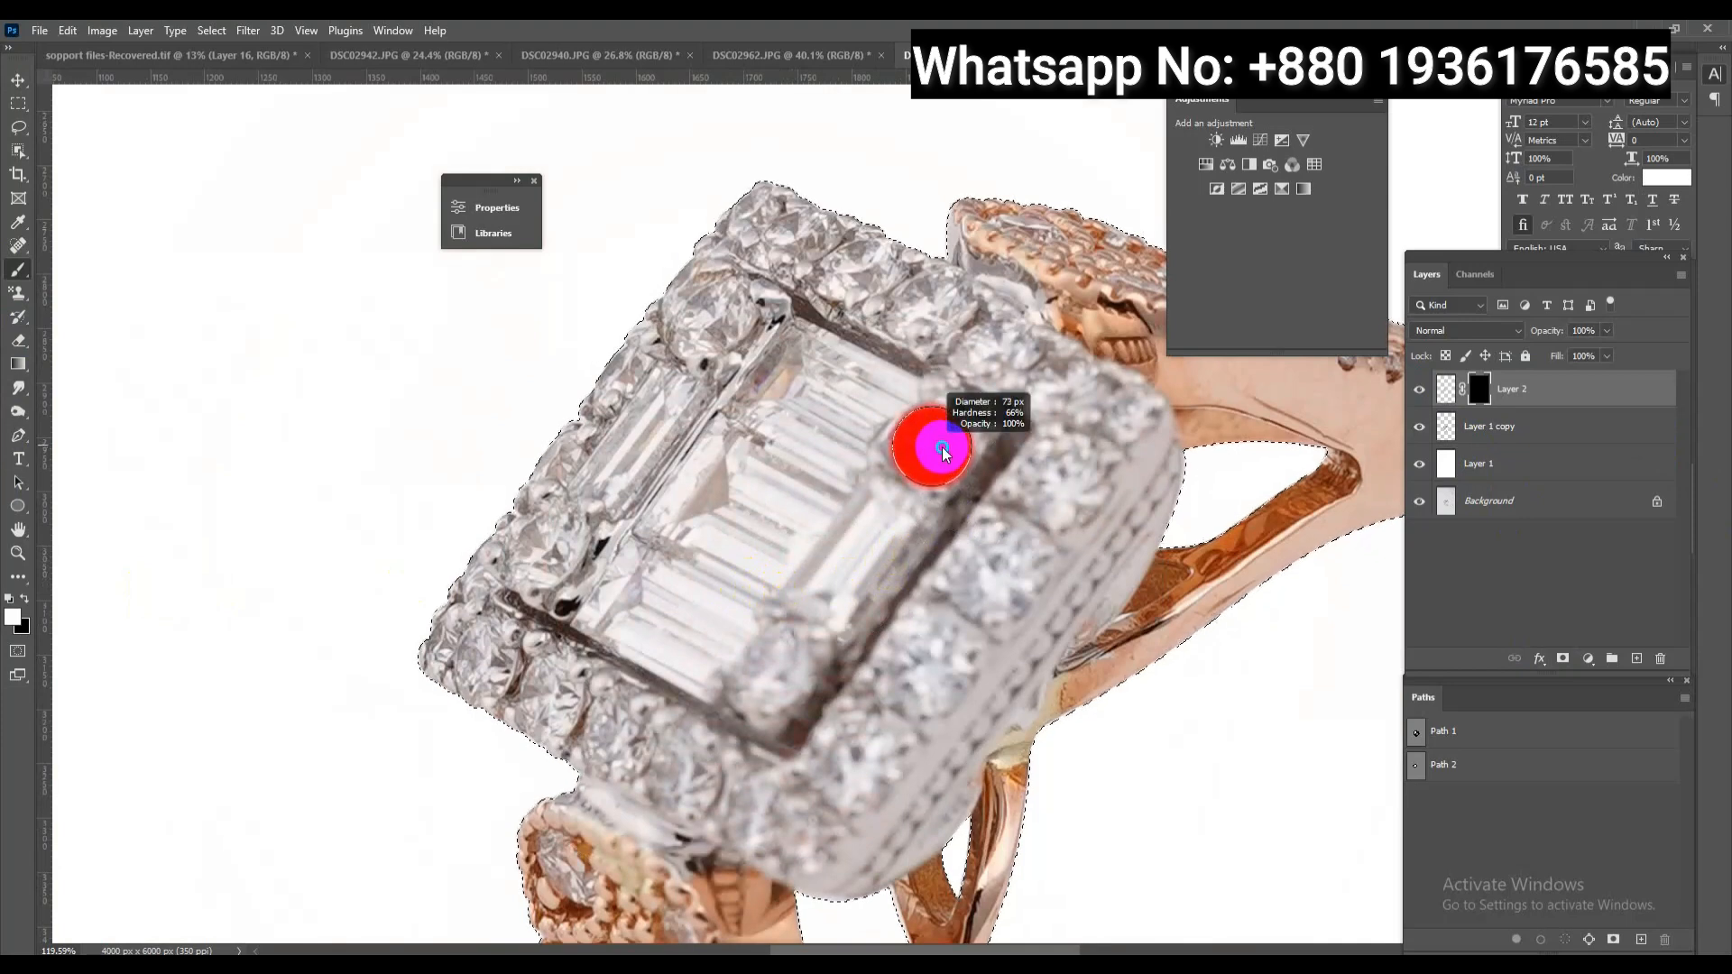
left_click(942, 442)
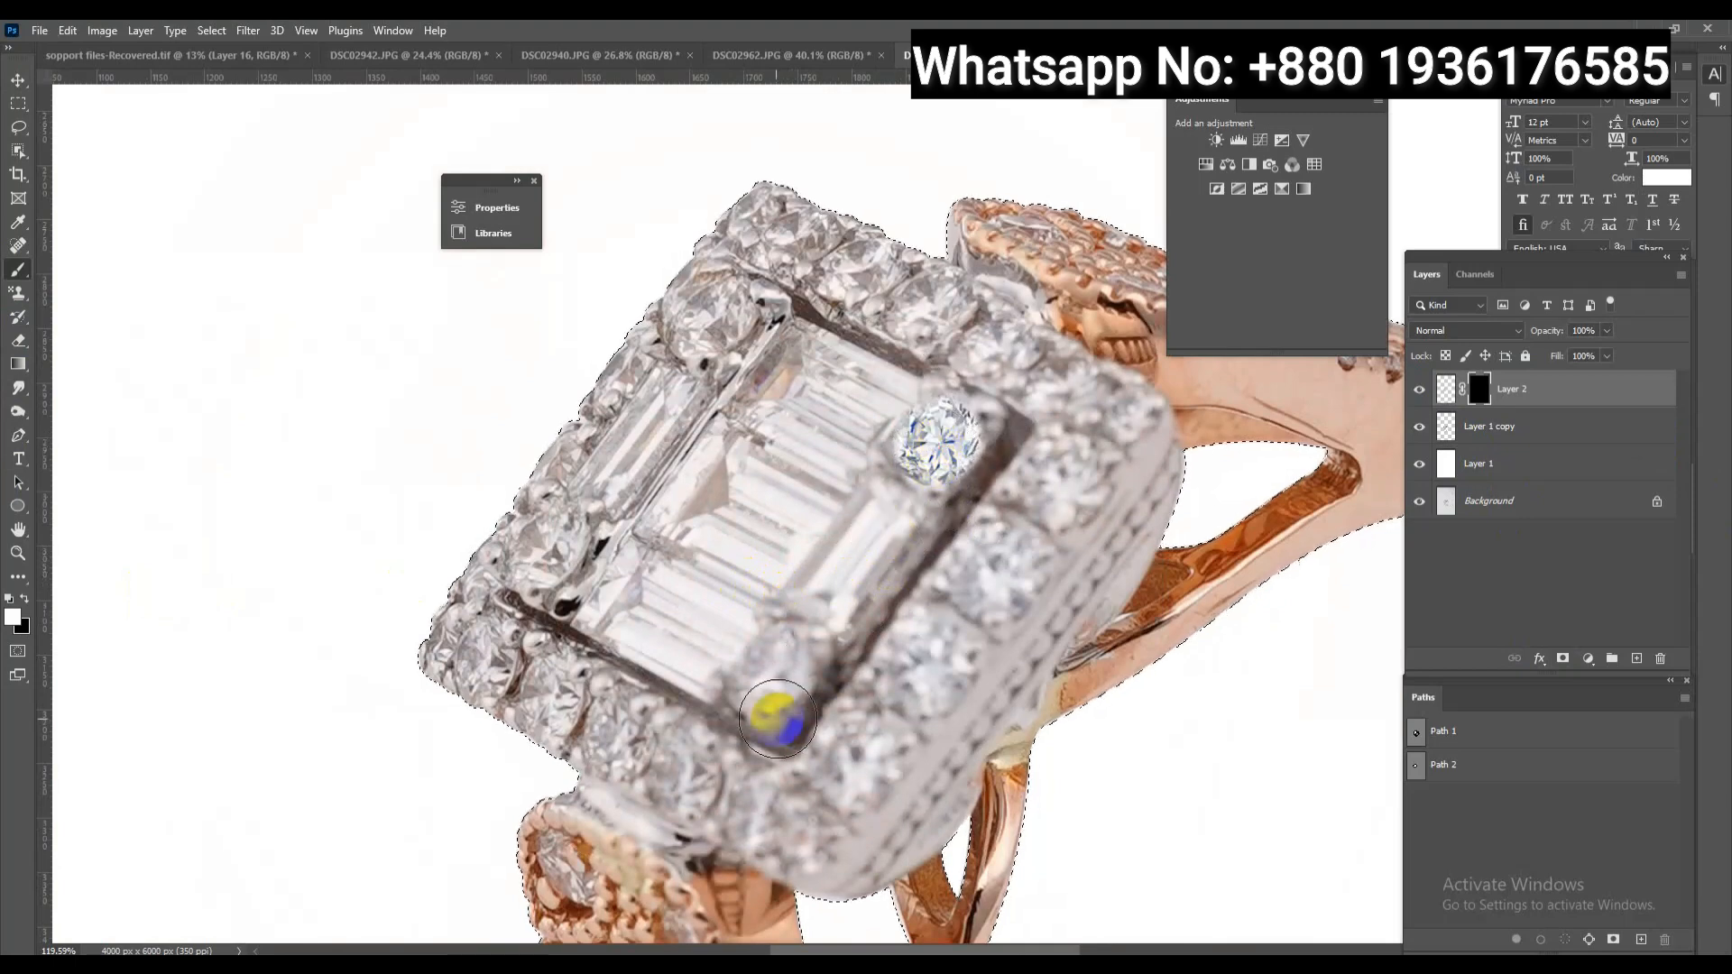
left_click(774, 665)
Reveal the round diamonds along the lower-left, upper-left and upper-right edges of the halo through the layer mask
left_click(682, 769)
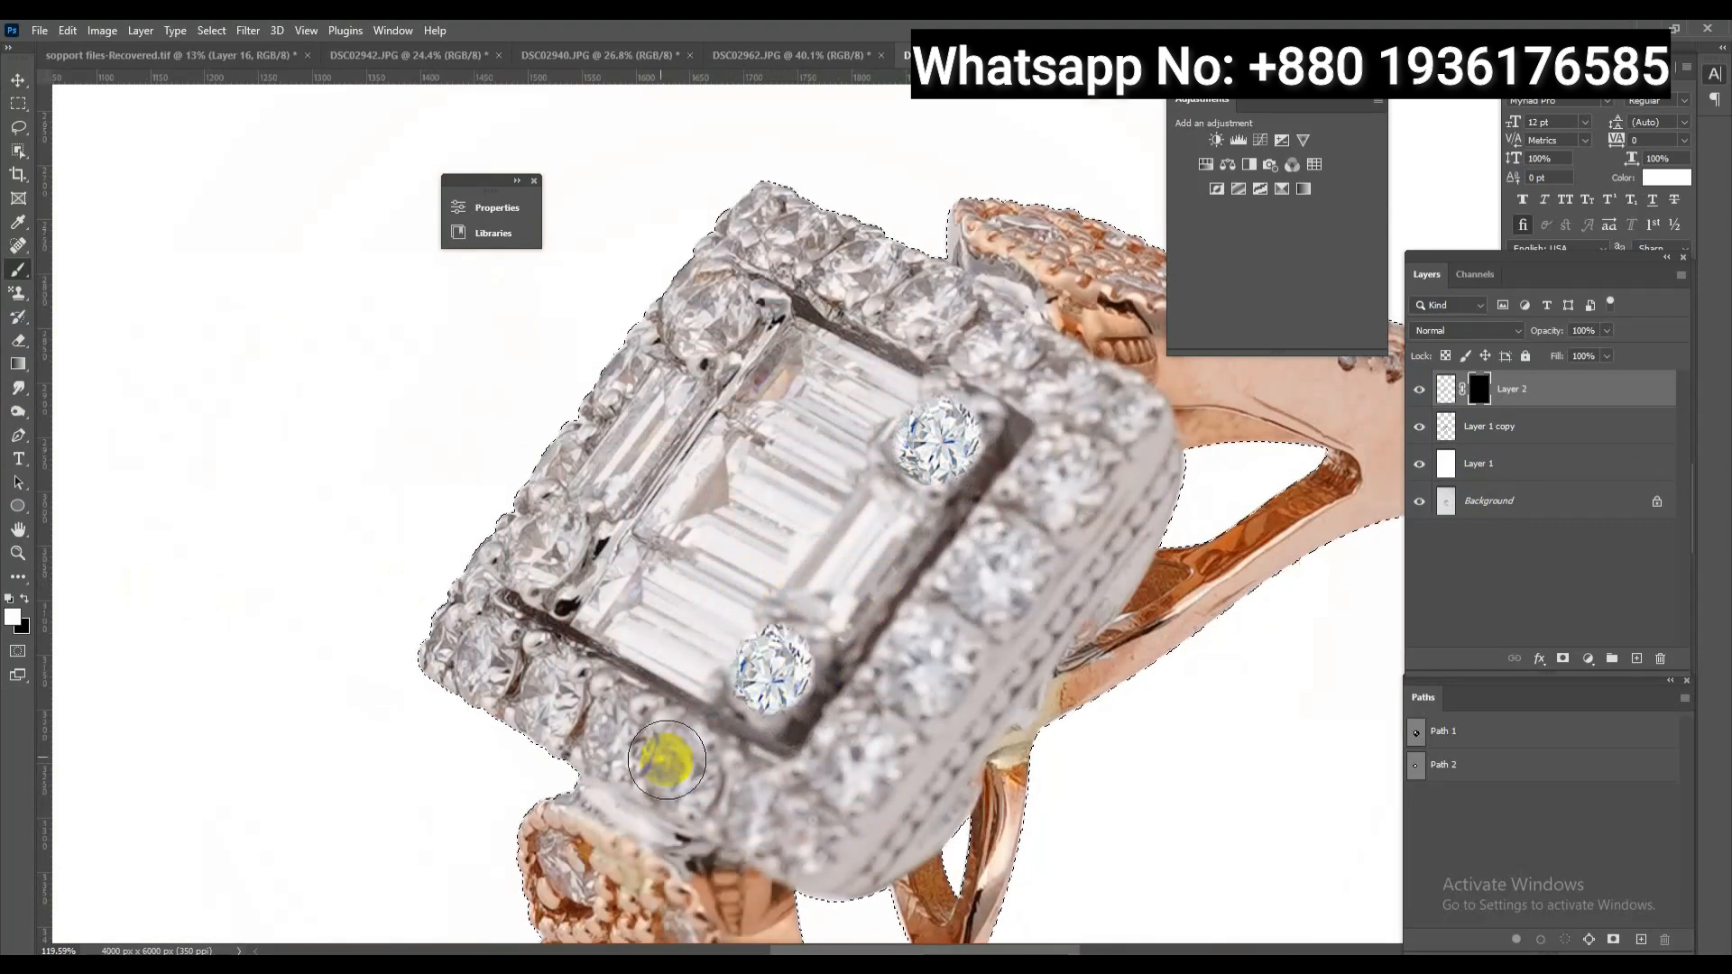
left_click(616, 738)
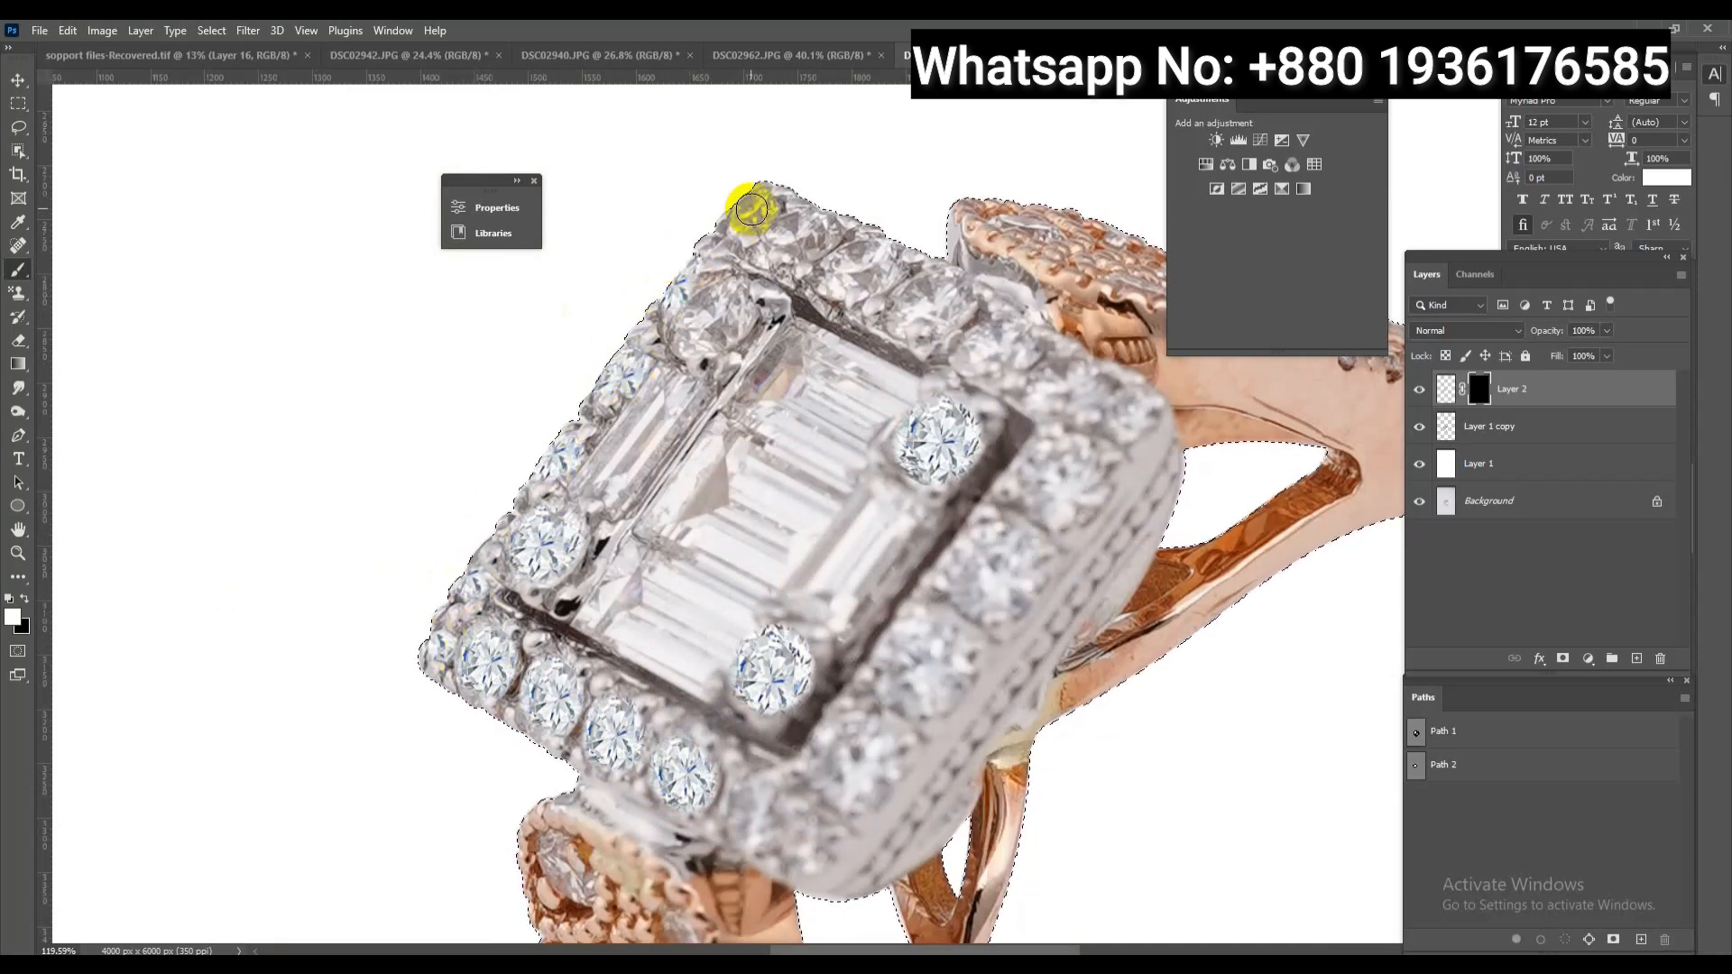
left_click(928, 287)
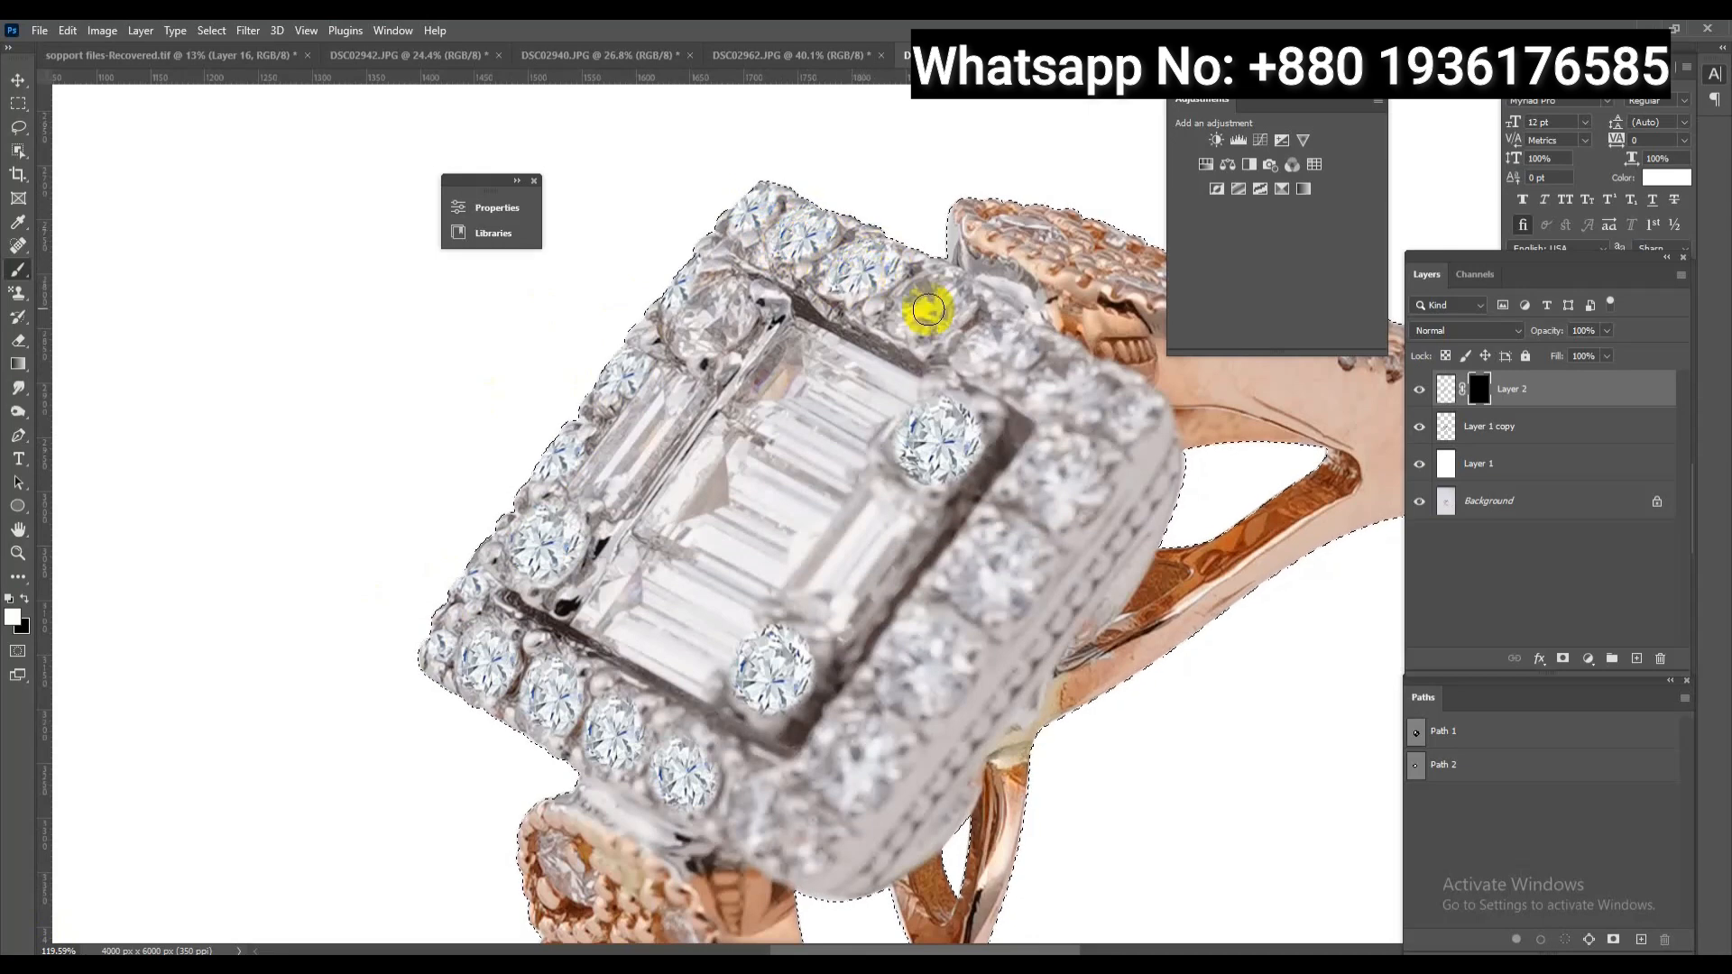
left_click_drag(991, 365, 1002, 333)
left_click_drag(1054, 397, 1125, 402)
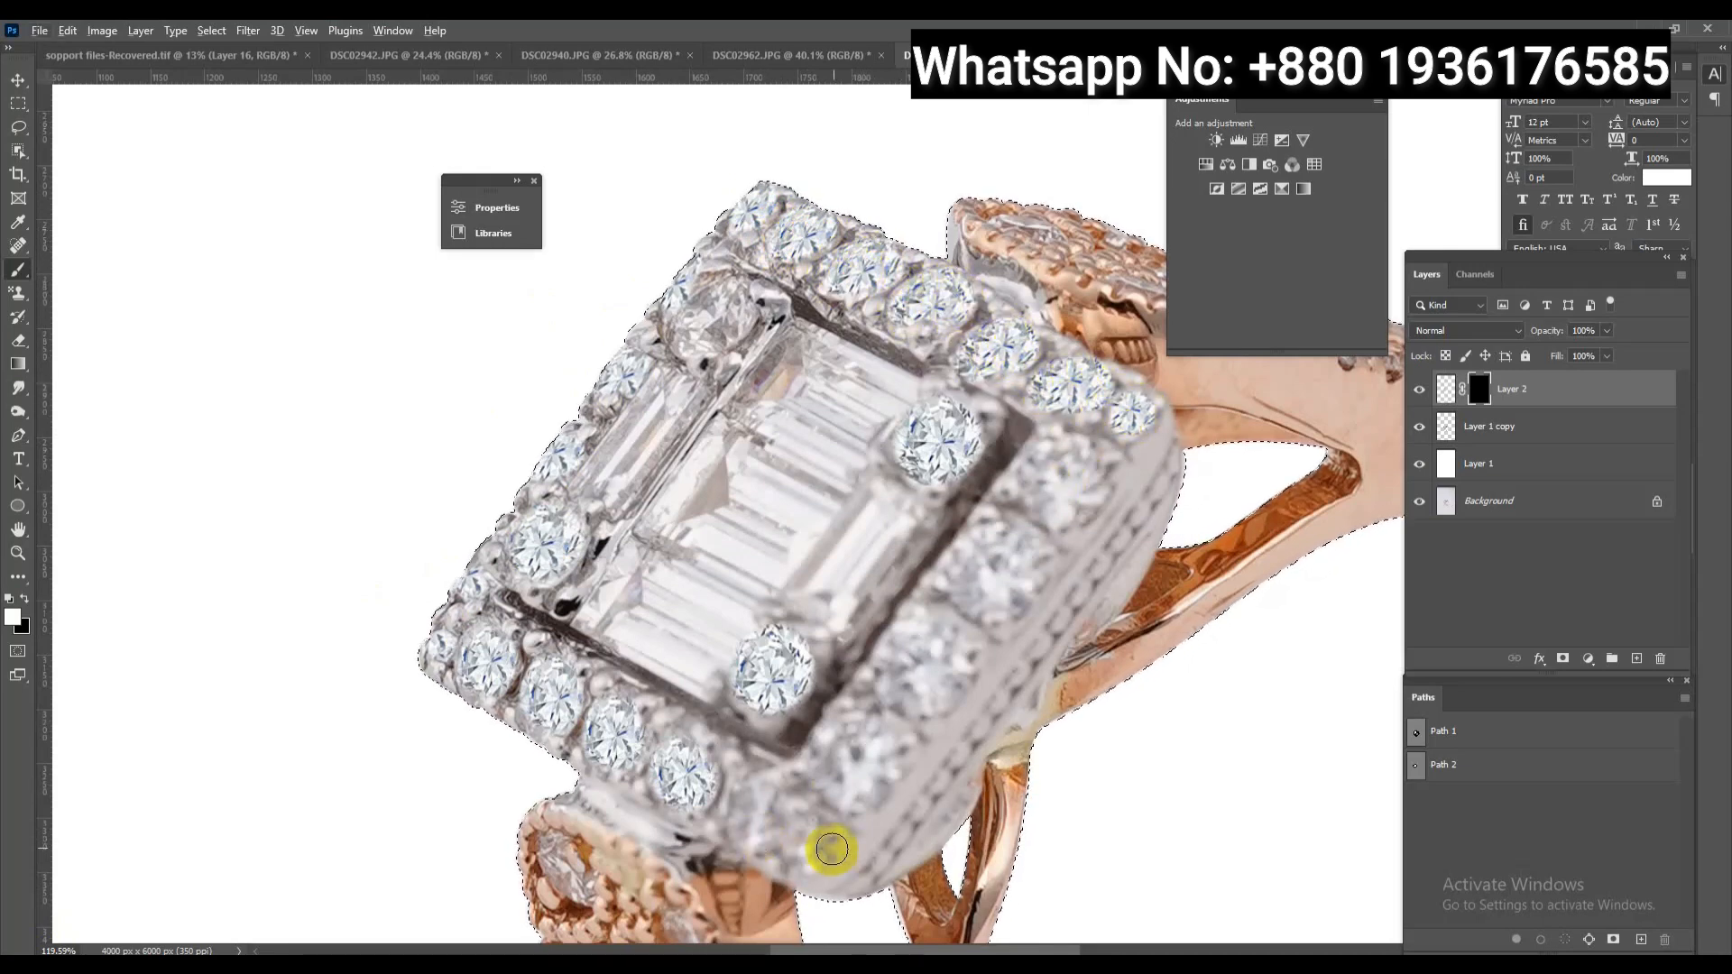
Reveal the round diamonds at the halo's bottom corner and along its lower-right edge, enlarging the brush for the bigger stones
mouse_move(749, 810)
left_mouse_down()
mouse_move(762, 855)
mouse_move(773, 818)
mouse_move(753, 846)
mouse_move(804, 881)
mouse_move(767, 862)
left_mouse_up()
key("x")
key("x")
right_click(847, 799, "alt")
left_click(859, 792)
left_click(926, 696)
left_click(995, 601)
left_click(1067, 504)
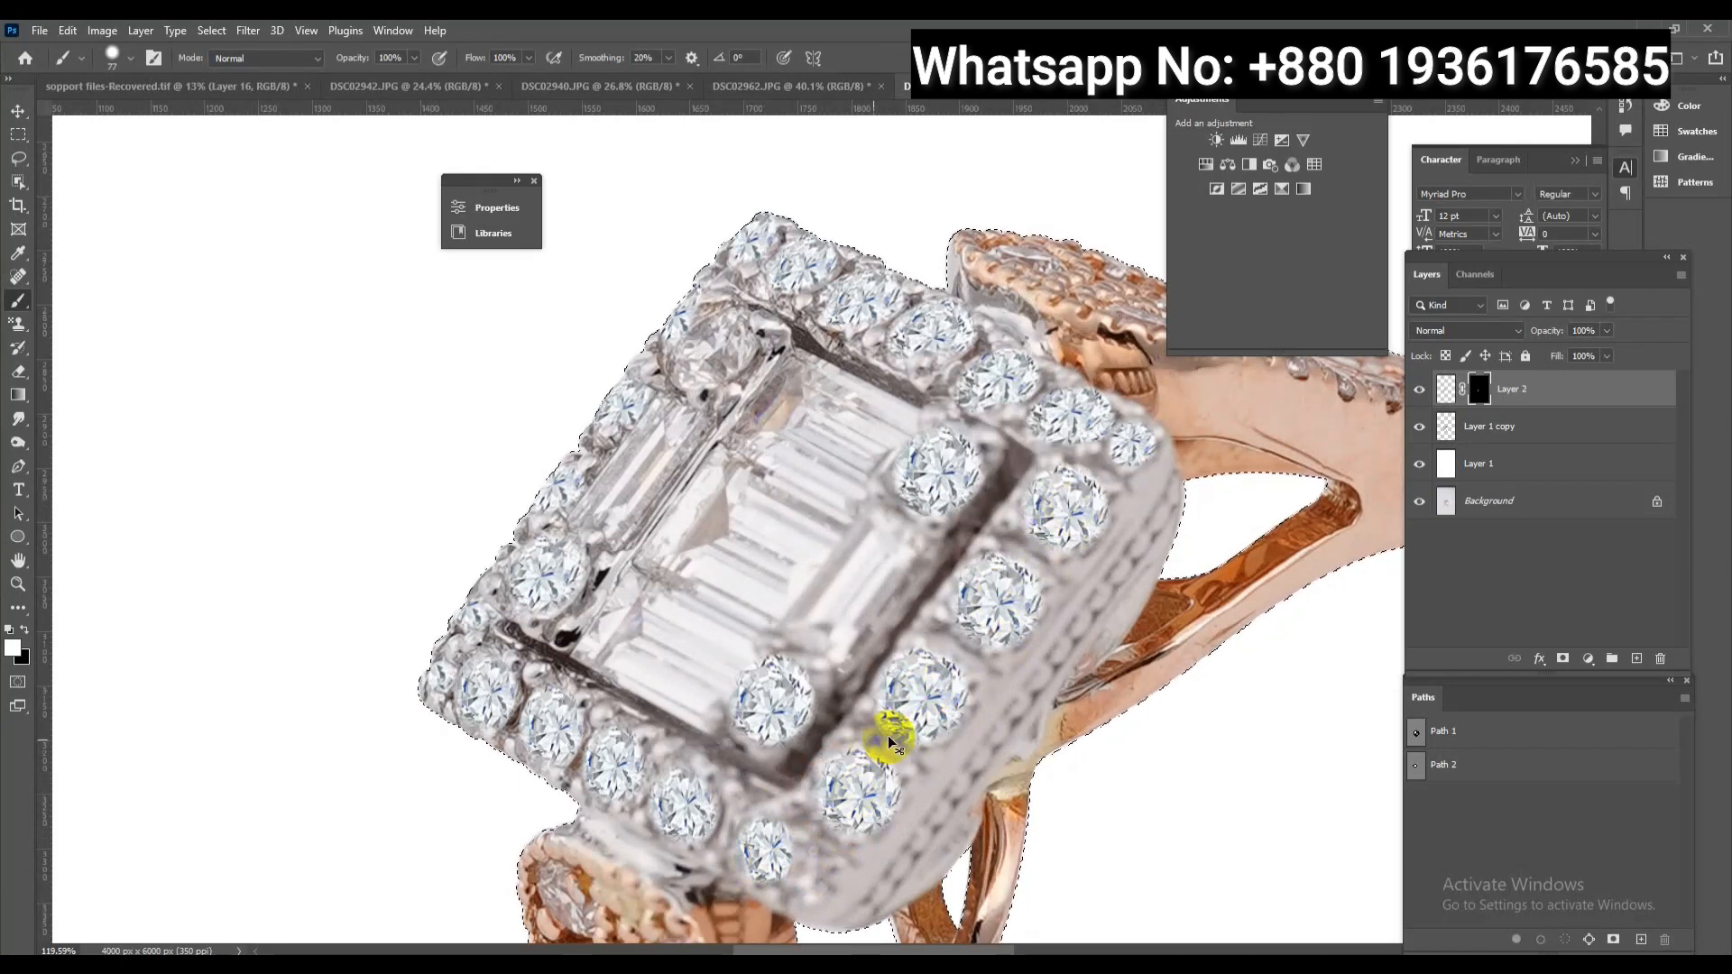
Bring a round diamond from support files-Recovered.tif into the ring document and scale it onto the small stone beside the halo's bottom corner
key("ctrl+minus")
key("ctrl+minus")
left_click(106, 85)
key("v")
left_click_drag(906, 619, 939, 514)
key("ctrl+t")
left_click_drag(1208, 682, 1187, 533)
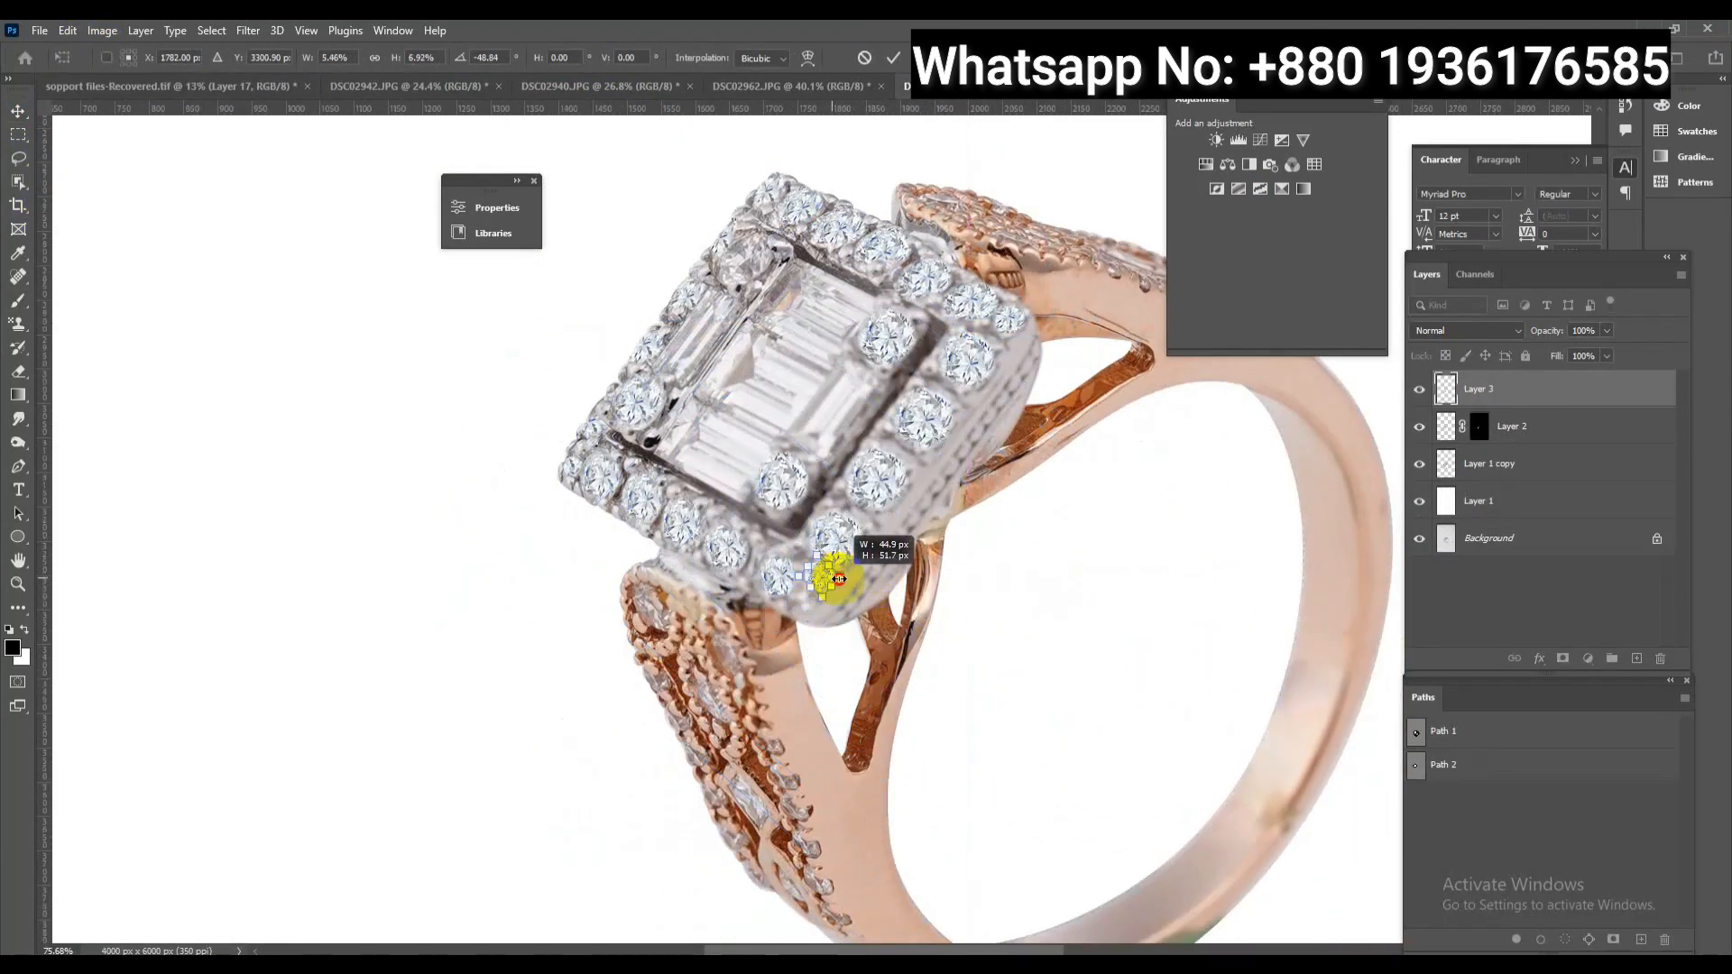
scroll(831, 572, "up", 5)
mouse_move(803, 592)
left_mouse_down()
mouse_move(902, 587)
mouse_move(828, 561)
left_mouse_up()
key("Return")
Add a black mask to the small diamond's layer and paint white to reveal only the stone beside the bottom corner
left_click(1562, 657, "alt")
key("x")
key("b")
key("bracketleft")
key("bracketleft")
key("bracketleft")
key("bracketleft")
left_click(817, 597)
On the Layer 2 mask, reveal the left-hand baguette diamond with a smaller white brush
scroll(888, 574, "down", 6)
left_click(1479, 426)
scroll(742, 372, "up", 6)
key("bracketleft")
key("bracketleft")
key("bracketleft")
key("bracketleft")
key("bracketleft")
mouse_move(751, 373)
left_mouse_down()
mouse_move(874, 228)
mouse_move(812, 209)
mouse_move(824, 240)
mouse_move(885, 247)
left_mouse_up()
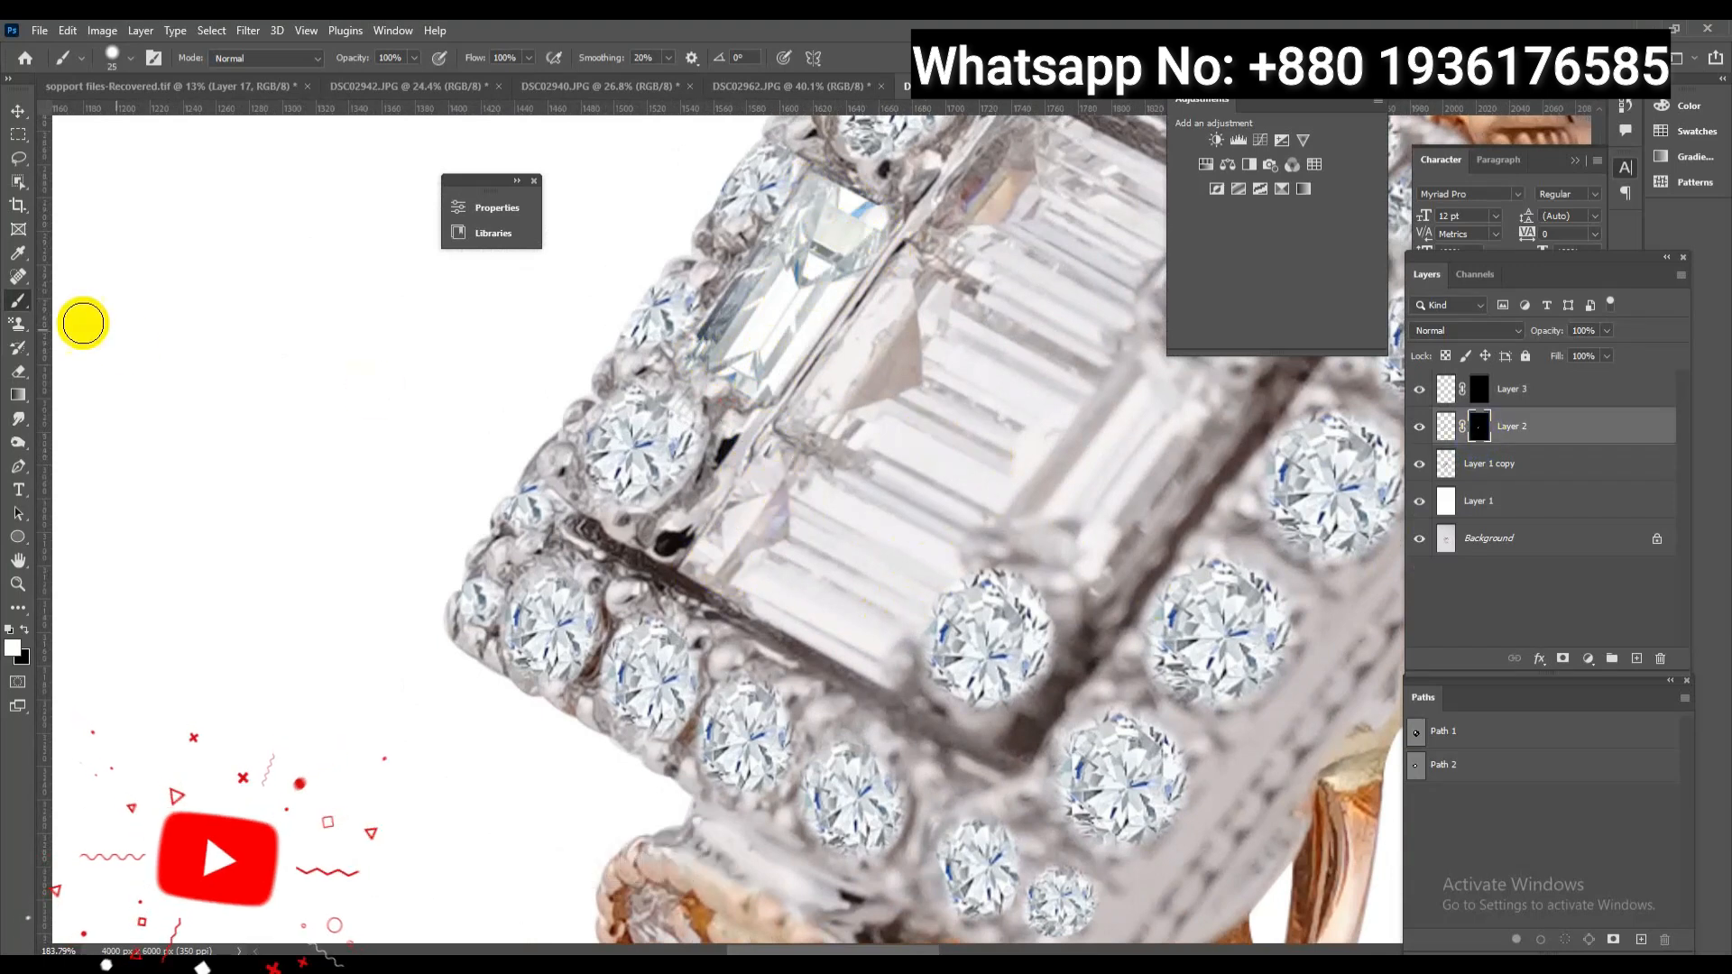
Reveal the right-hand baguette diamond of the center setting on the Layer 2 mask
scroll(959, 491, "down", 6)
scroll(874, 569, "up", 5)
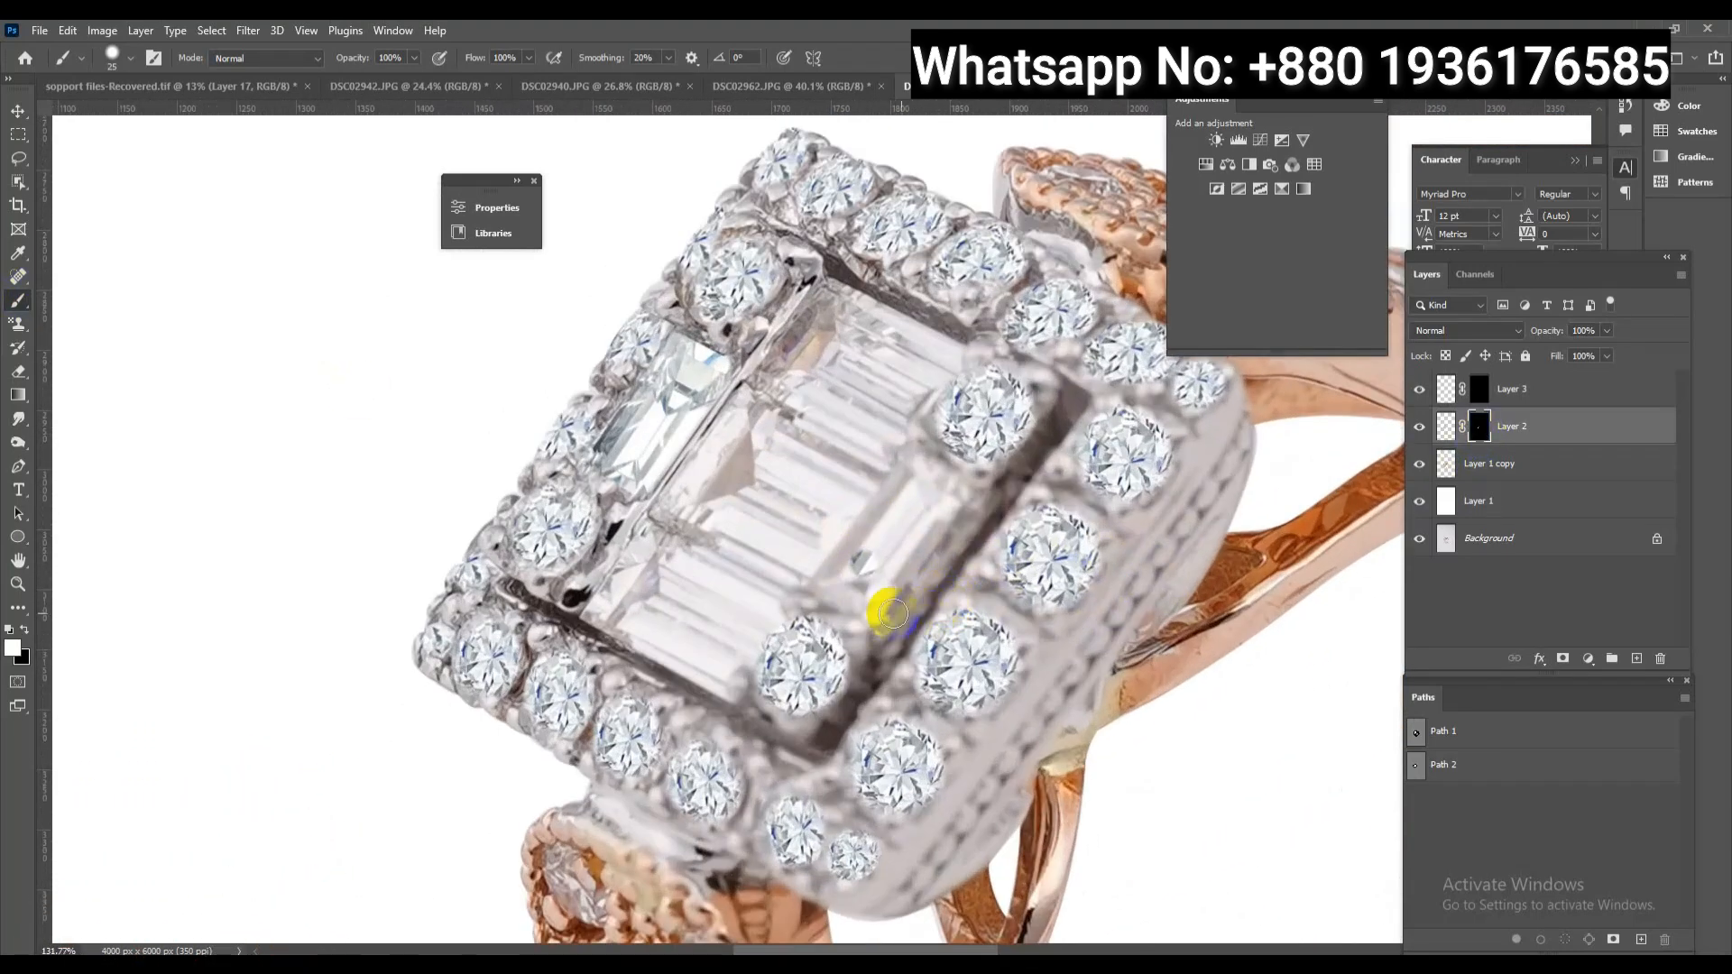
mouse_move(924, 472)
left_mouse_down()
mouse_move(874, 596)
mouse_move(886, 615)
left_mouse_up()
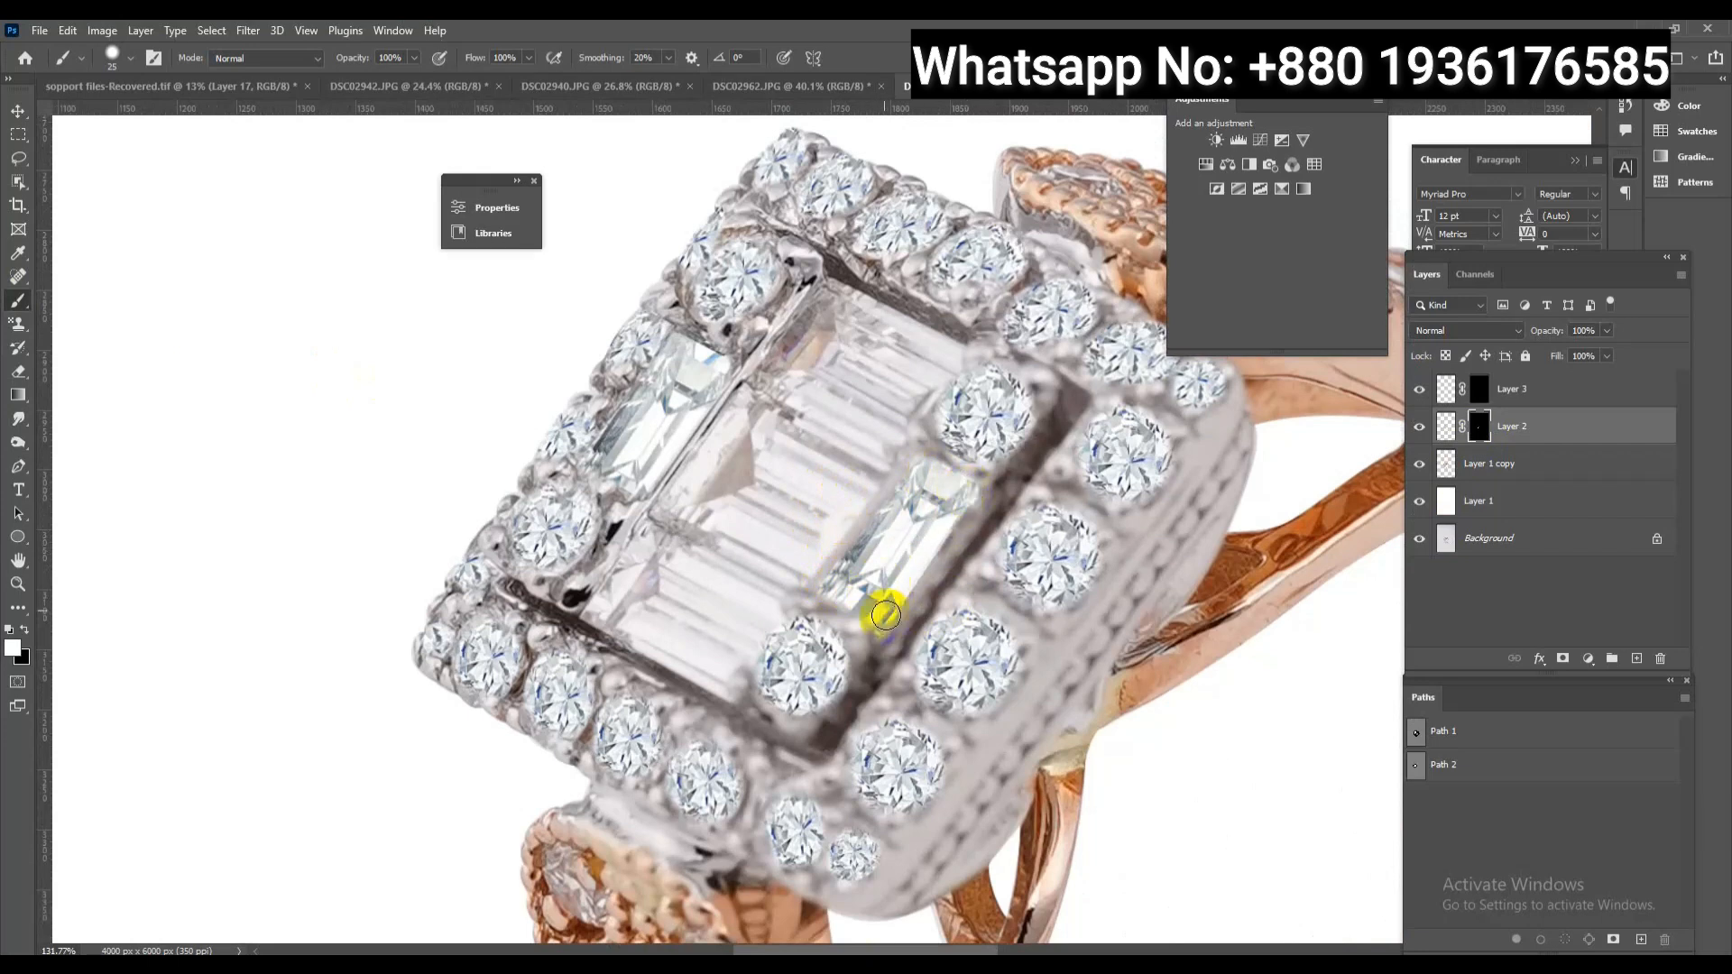
scroll(810, 449, "down", 5)
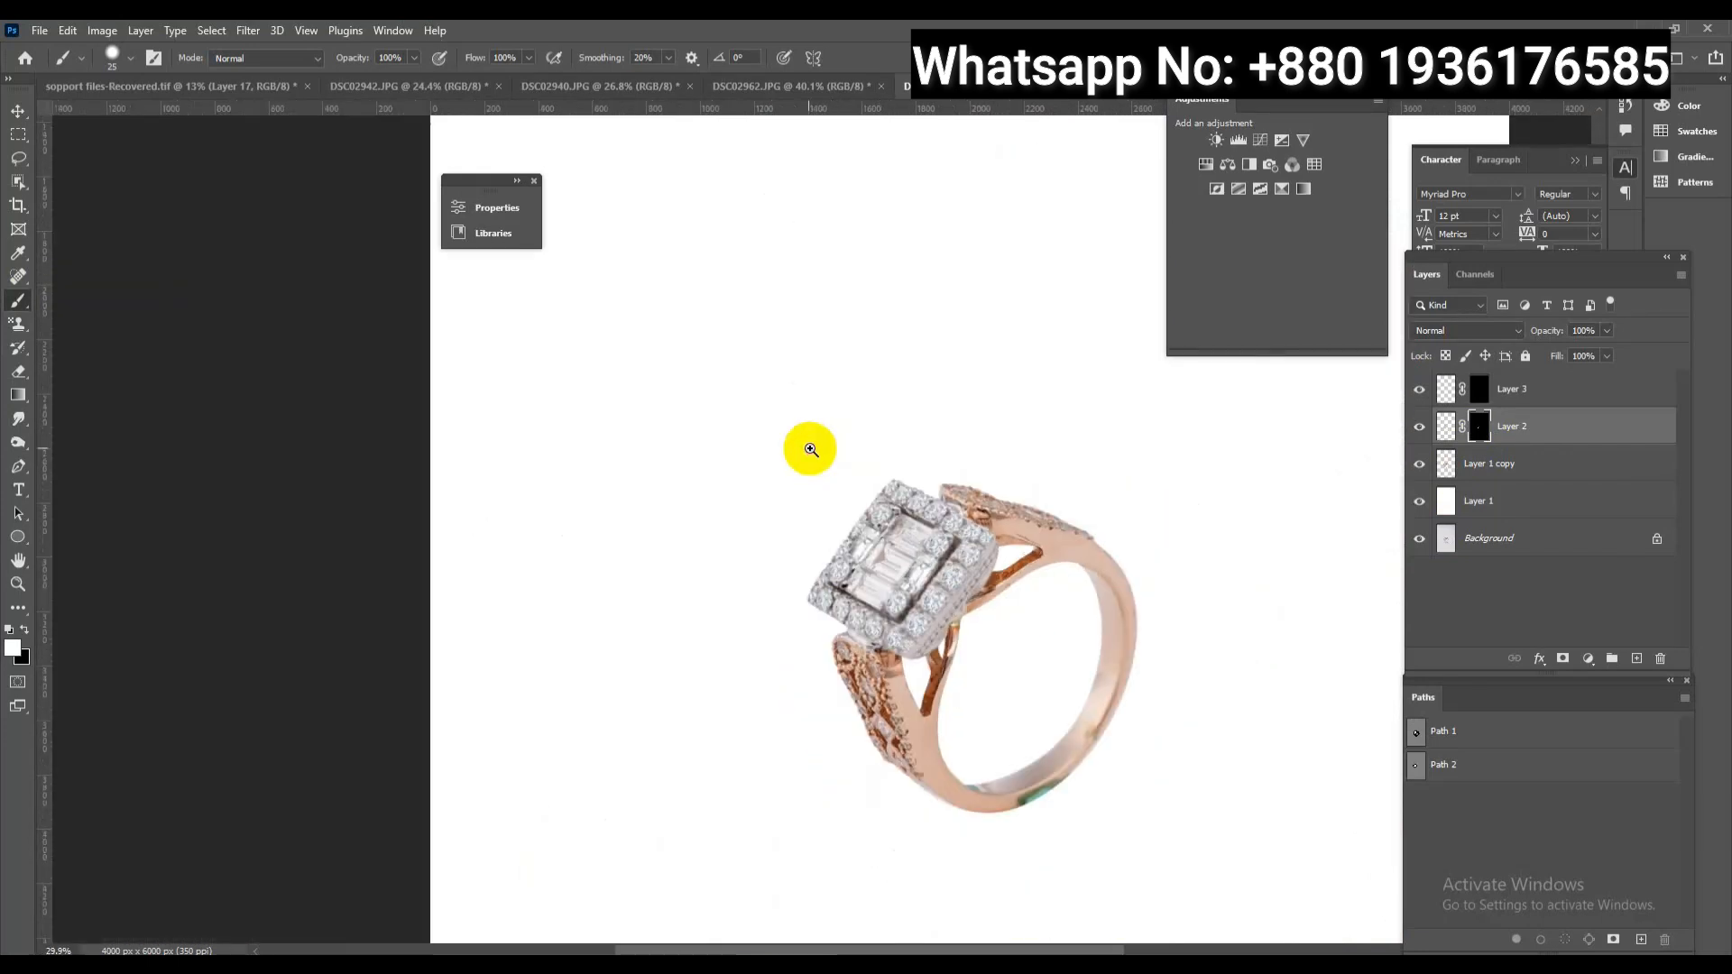
Copy a baguette diamond from support files-Recovered.tif and paste it into the ring document
left_click(152, 88)
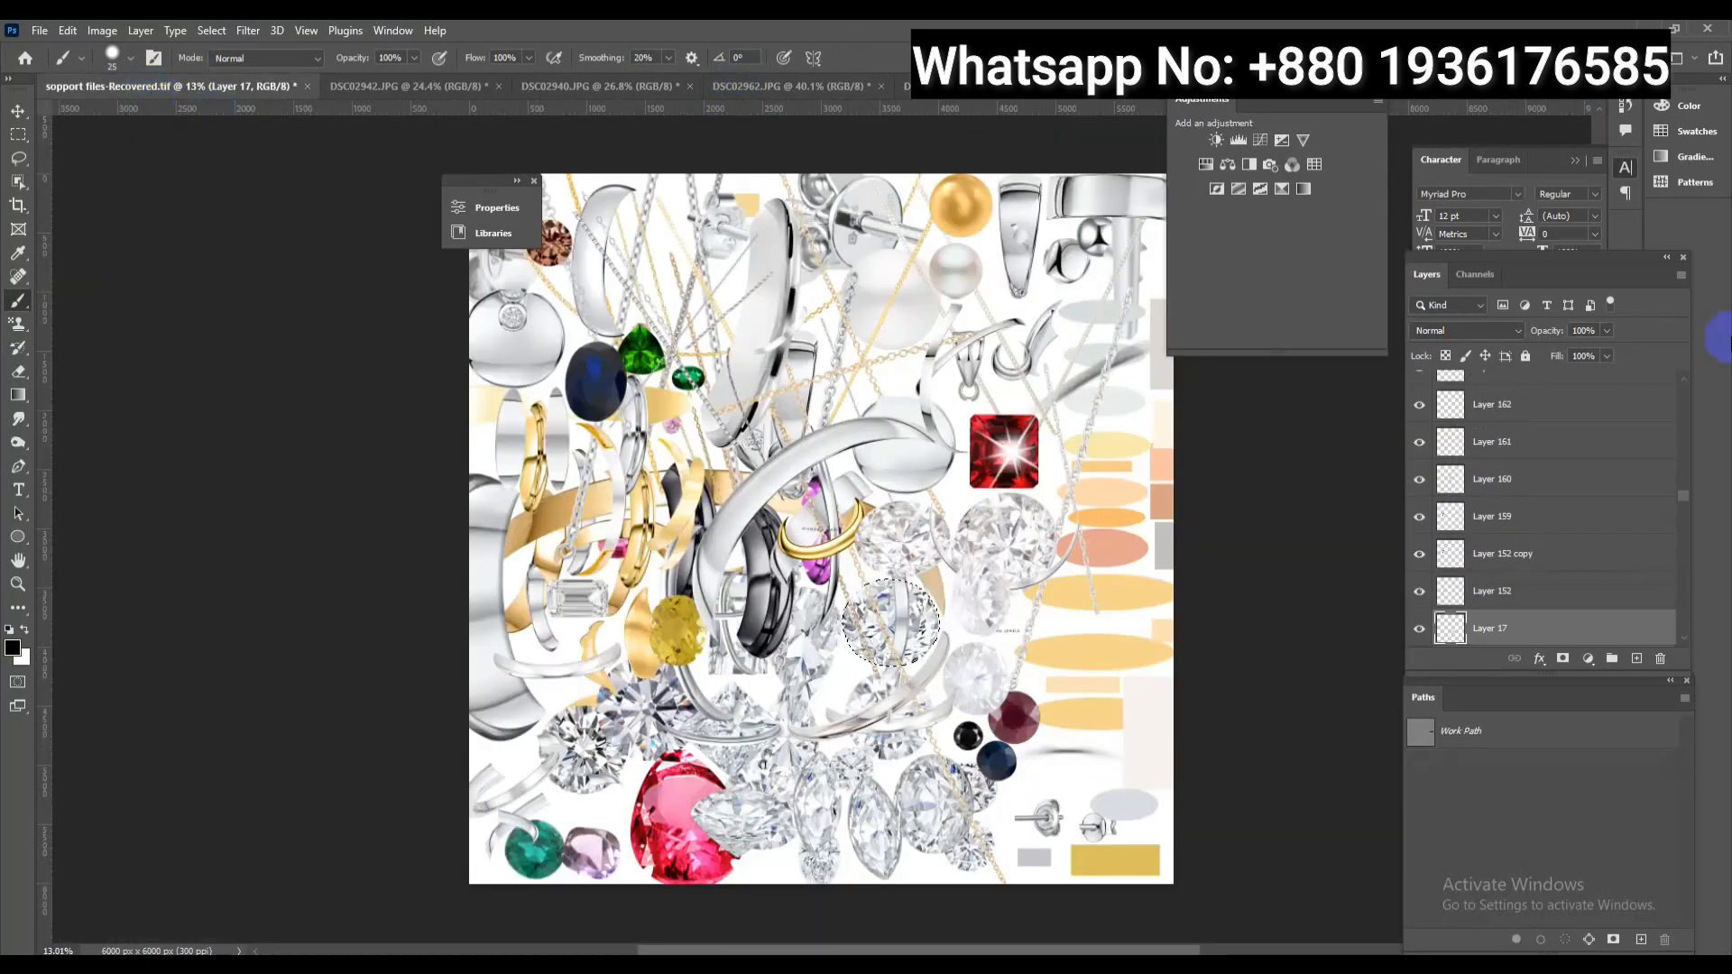
left_click(18, 109)
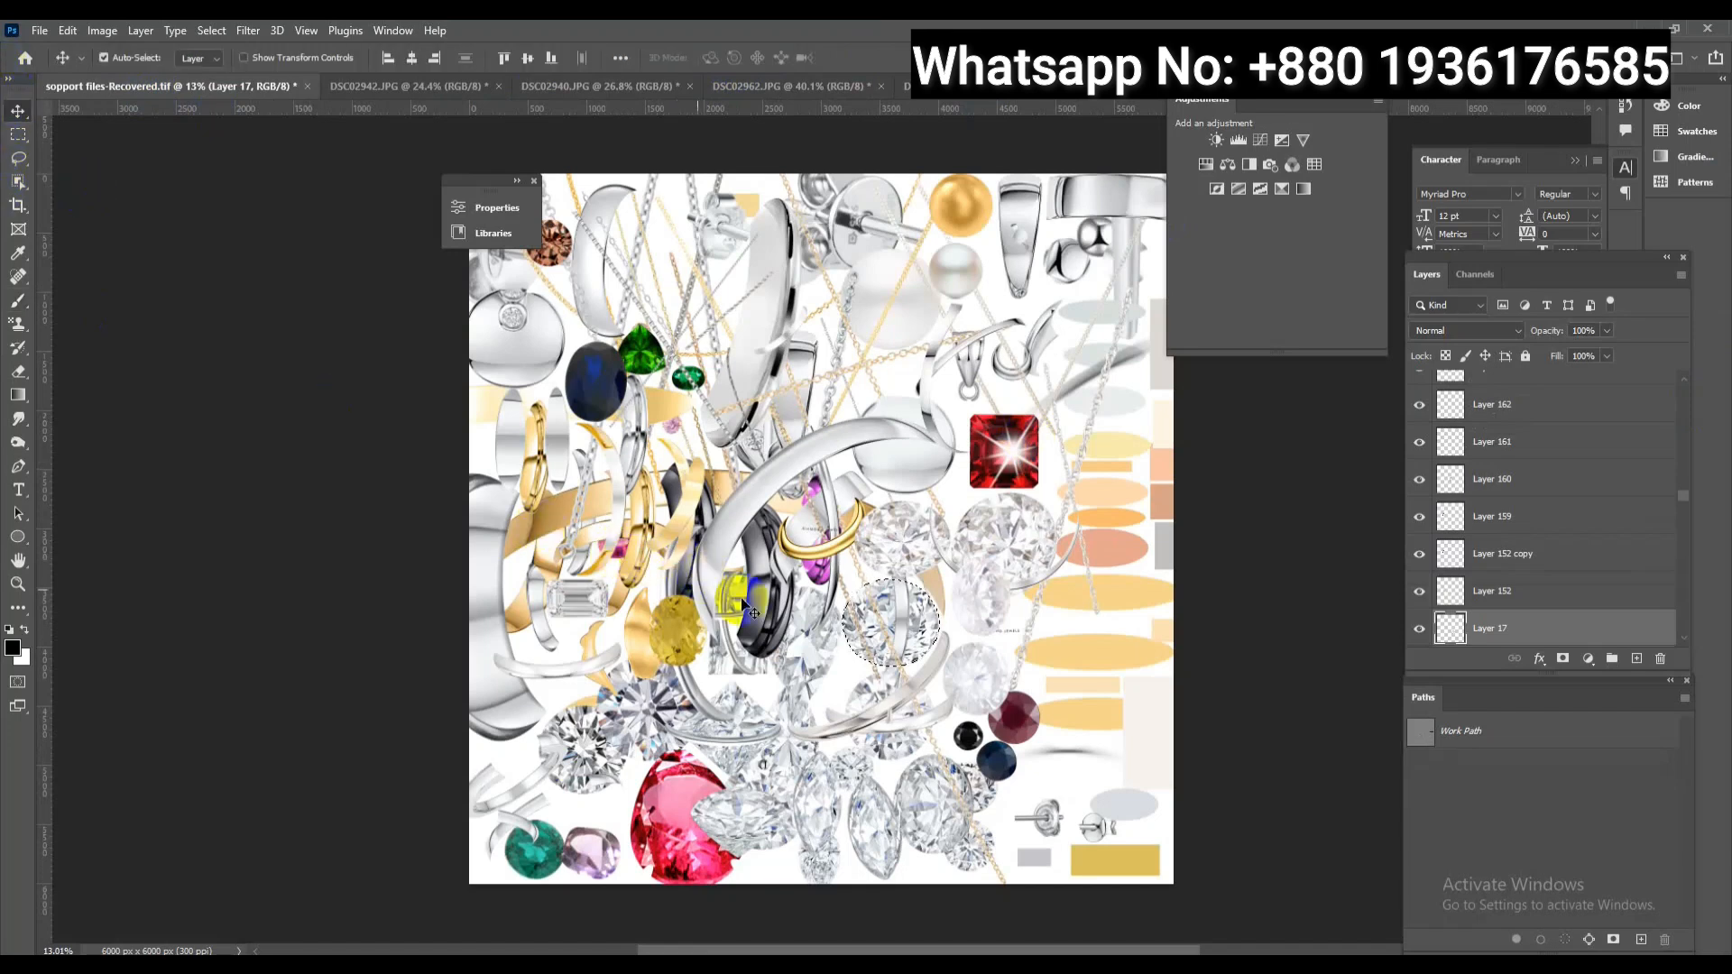
left_click(722, 668)
left_click(976, 92)
key("ctrl+v")
Scale, rotate and position the pasted baguette diamond over the upper middle stone of the center setting
key("ctrl+t")
left_click_drag(1041, 898, 868, 612)
left_click_drag(868, 527, 875, 528)
left_click_drag(916, 519, 857, 428)
left_click_drag(824, 511, 836, 492)
left_click_drag(917, 565, 934, 432)
key("Return")
Duplicate the baguette diamond down over the remaining middle stones of the center setting and adjust the fit
left_click_drag(935, 432, 856, 579)
key("ctrl+t")
left_click_drag(874, 613, 873, 616)
key("Return")
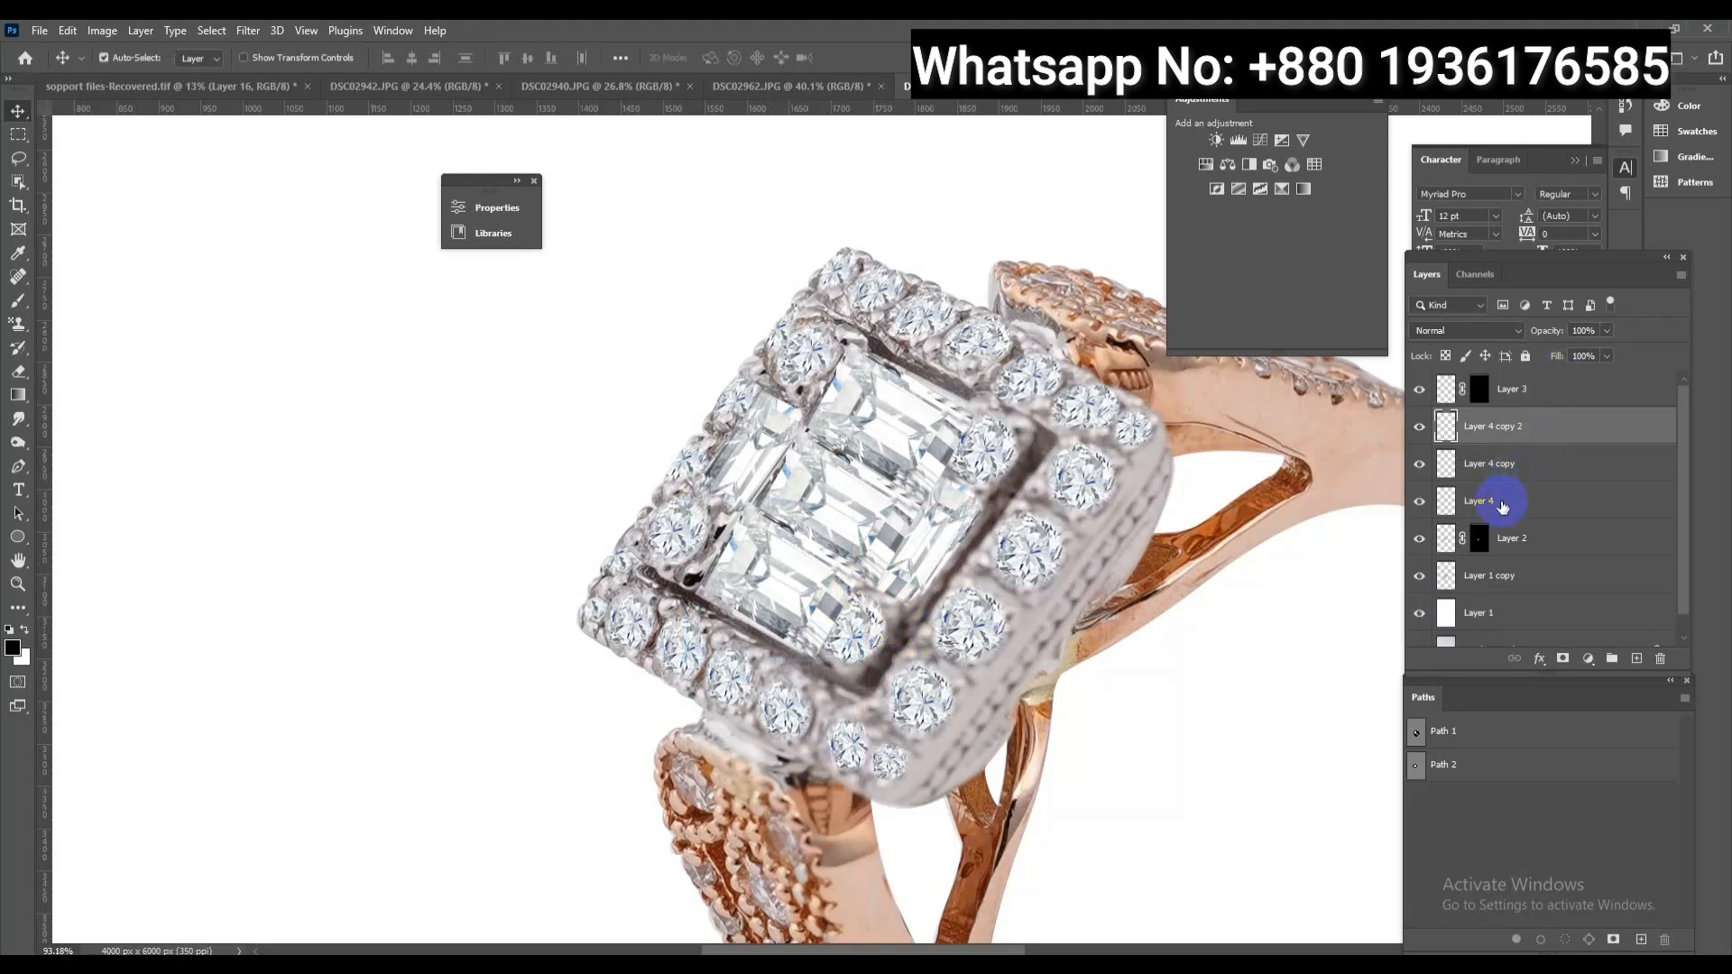
Merge the three middle baguette layers and hide the merged layer with an inverted mask
left_click(1502, 507, "shift")
key("ctrl+e")
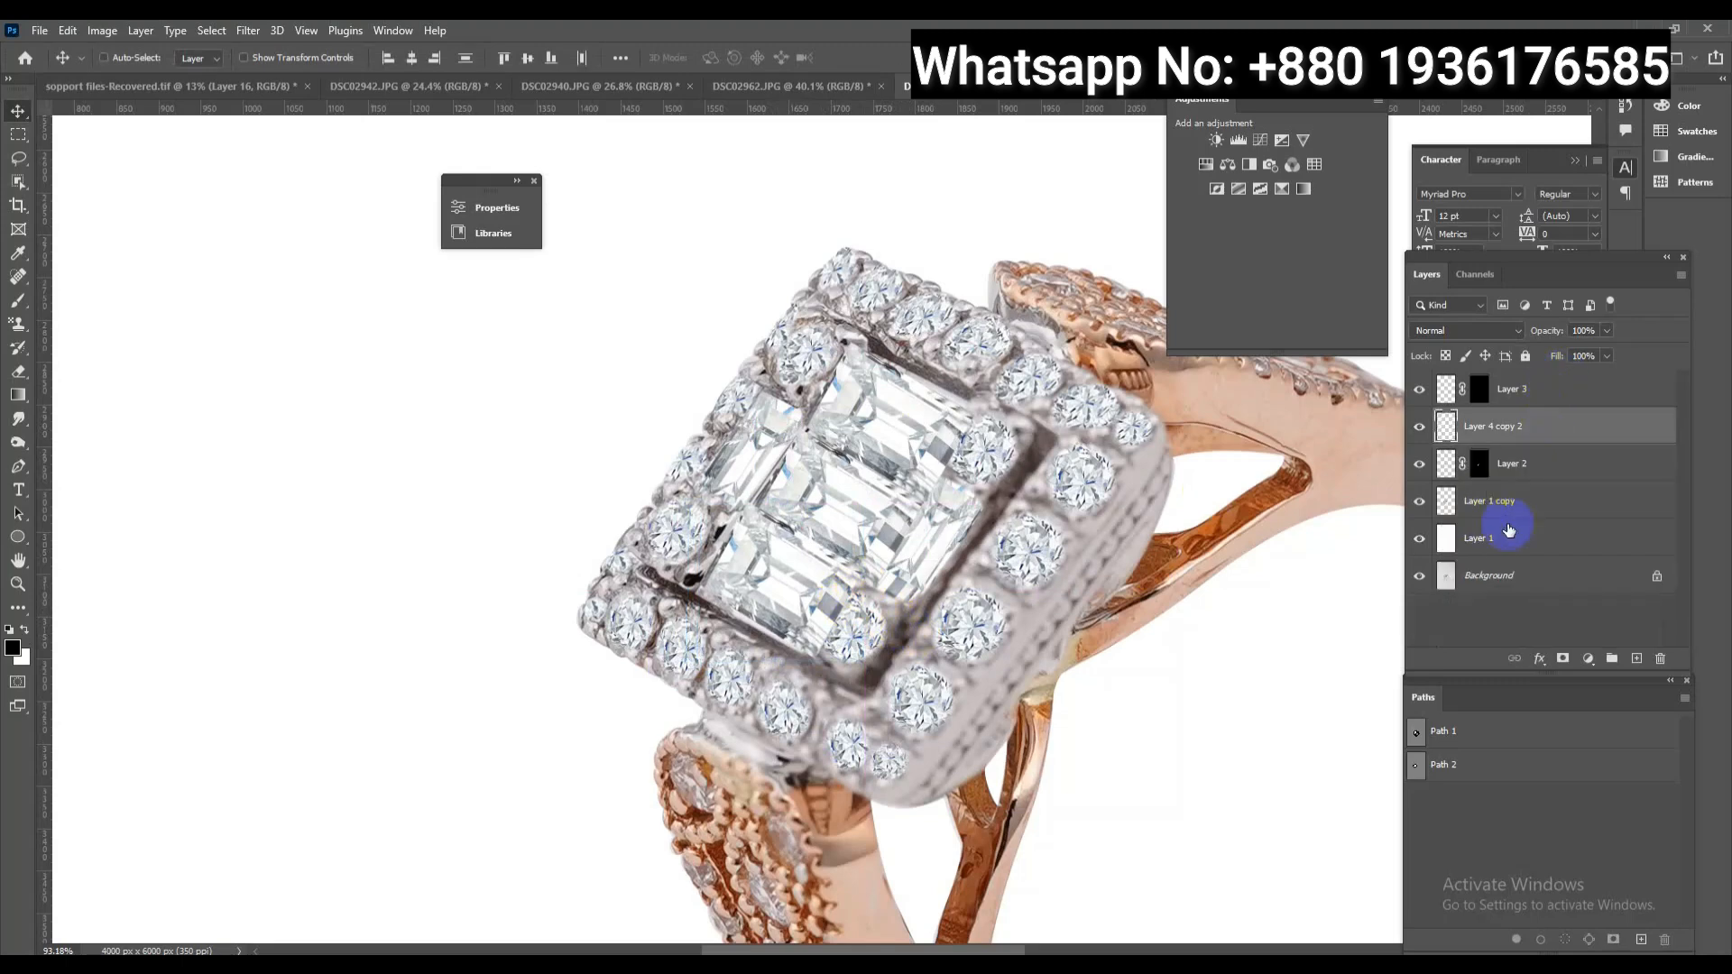
left_click(1563, 658)
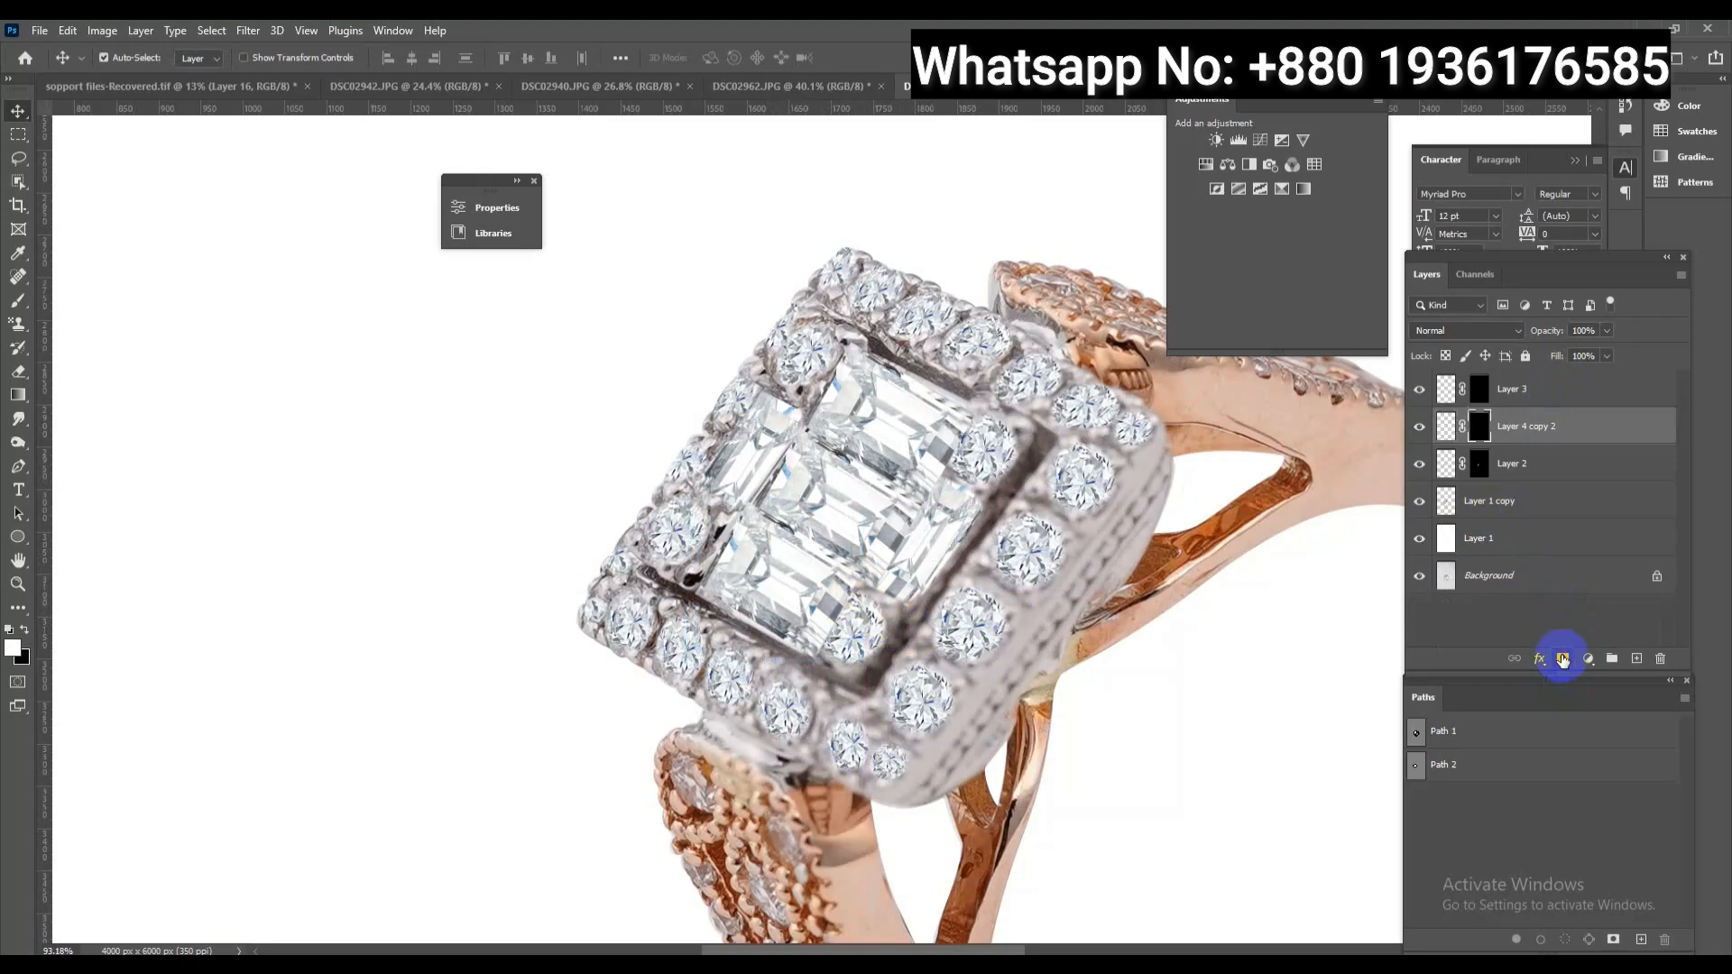
key("ctrl+i")
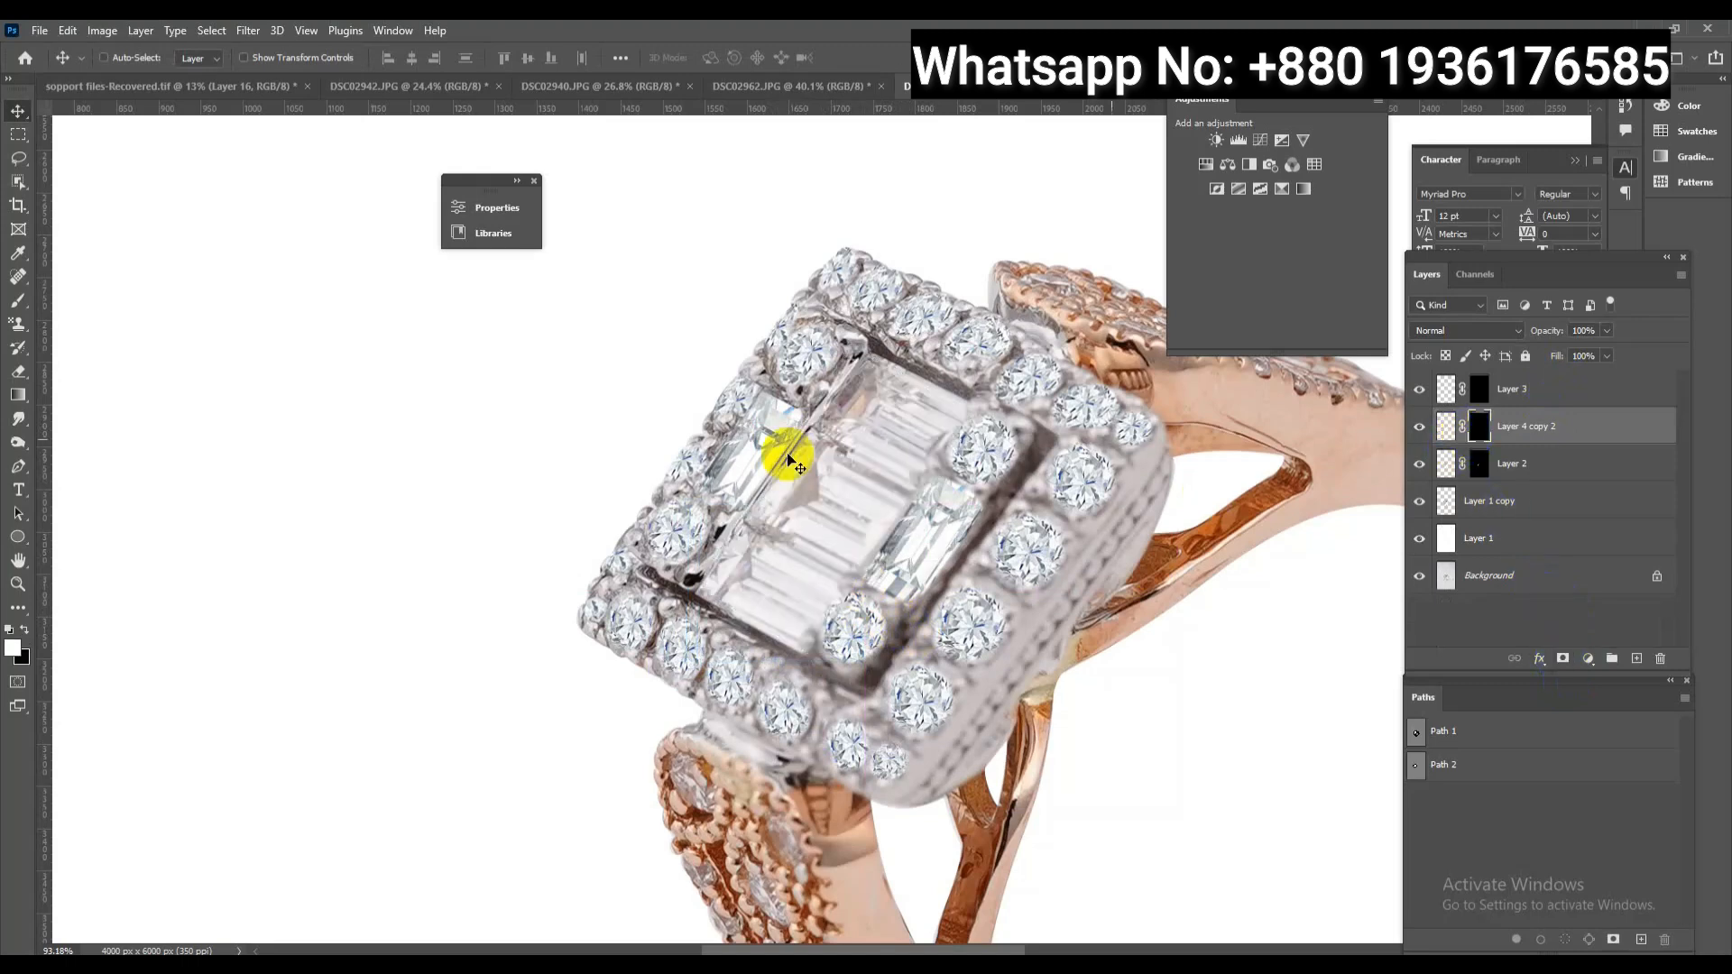
Paint white on the merged baguette layer's mask to reveal the middle baguette diamonds of the center setting
left_click(15, 305)
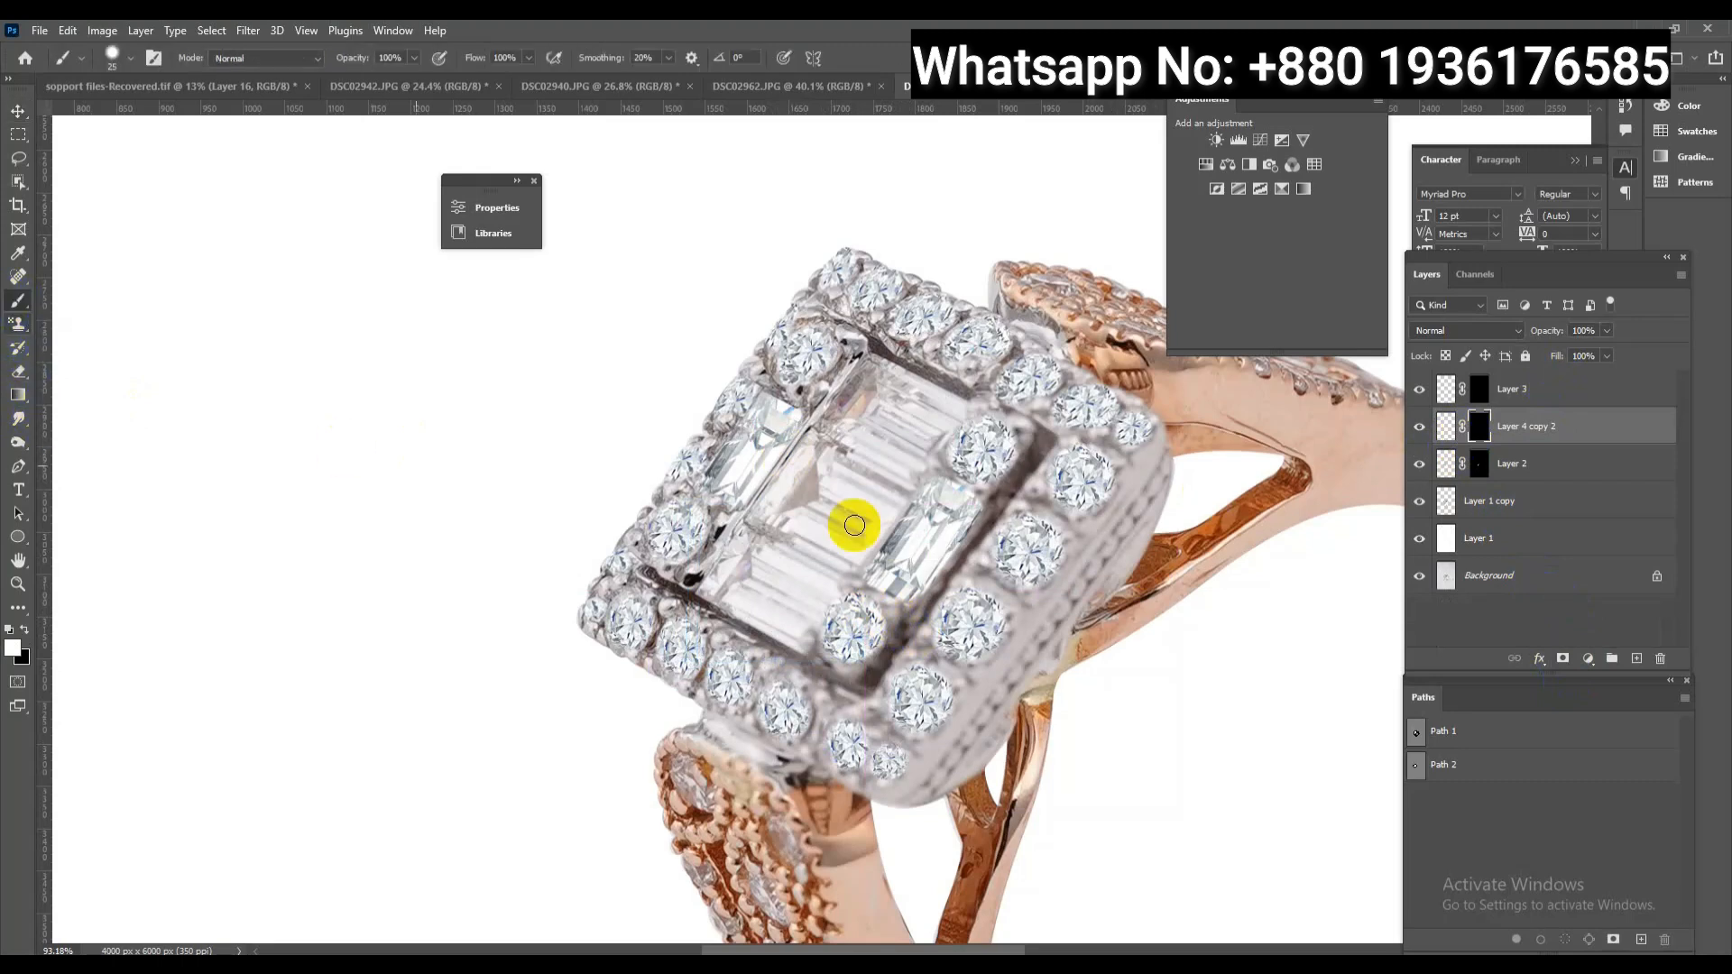
mouse_move(825, 585)
left_mouse_down()
mouse_move(950, 400)
mouse_move(865, 365)
mouse_move(715, 579)
mouse_move(801, 640)
mouse_move(736, 574)
mouse_move(845, 484)
mouse_move(758, 545)
mouse_move(874, 398)
mouse_move(852, 505)
mouse_move(920, 425)
mouse_move(858, 565)
mouse_move(824, 572)
mouse_move(803, 606)
mouse_move(843, 479)
mouse_move(820, 530)
mouse_move(761, 530)
mouse_move(871, 412)
mouse_move(908, 442)
left_mouse_up()
right_click(777, 615, "alt")
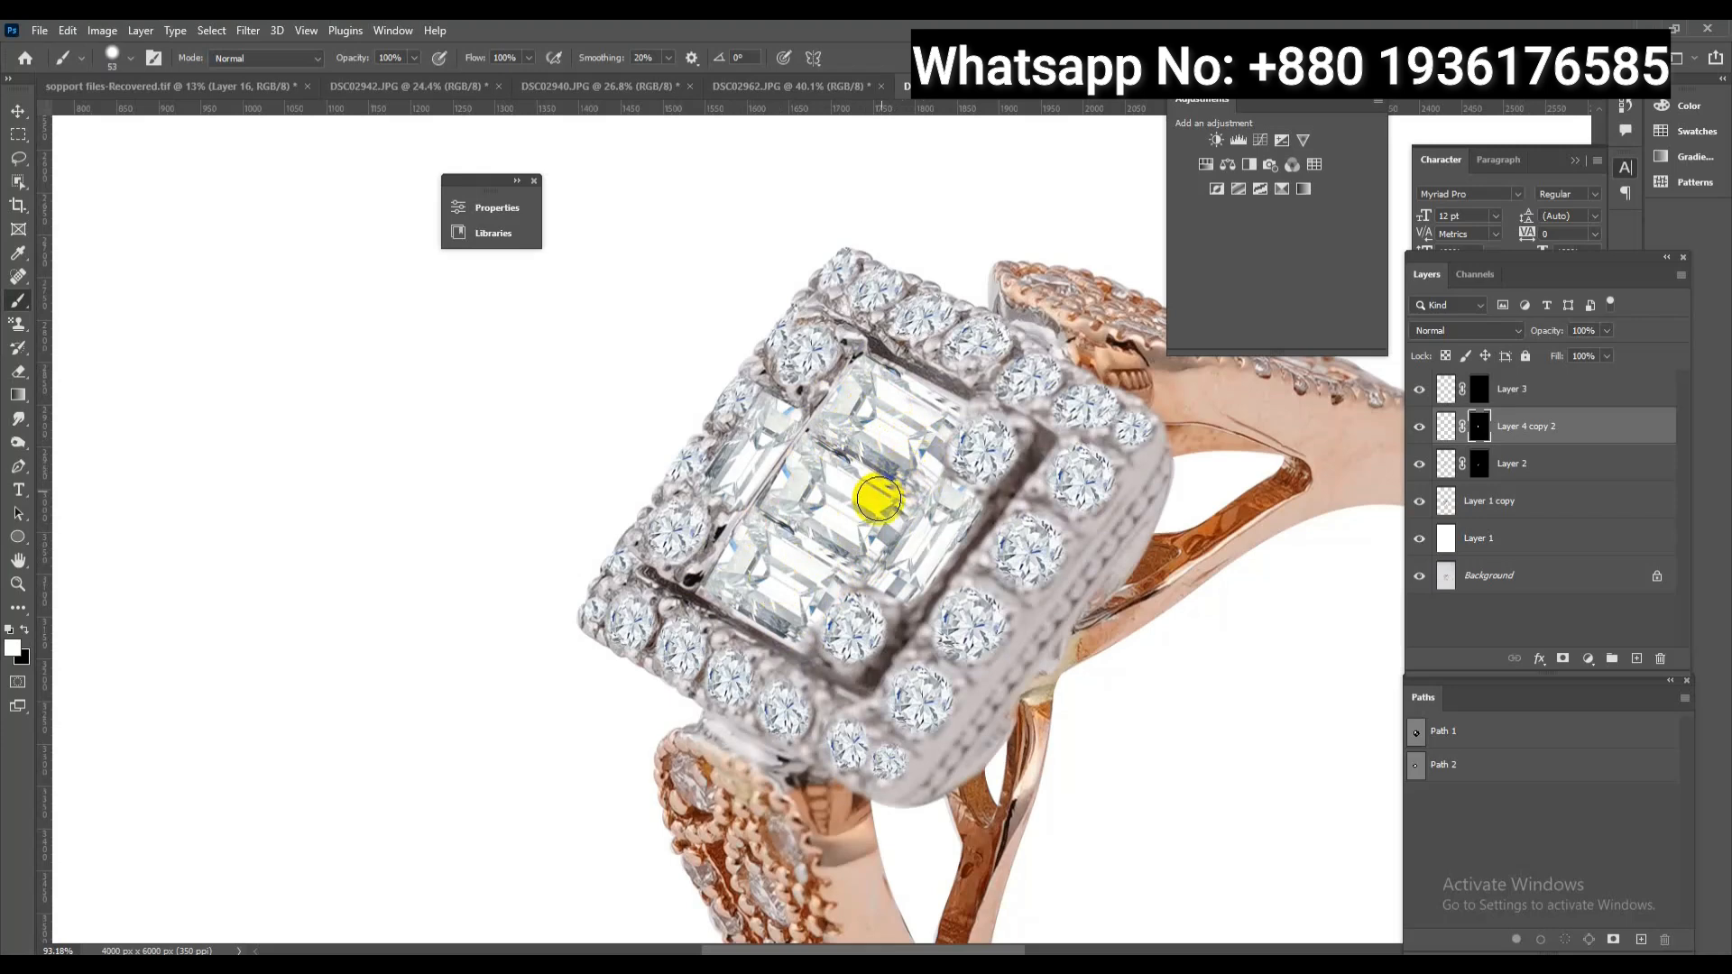
left_click(791, 629)
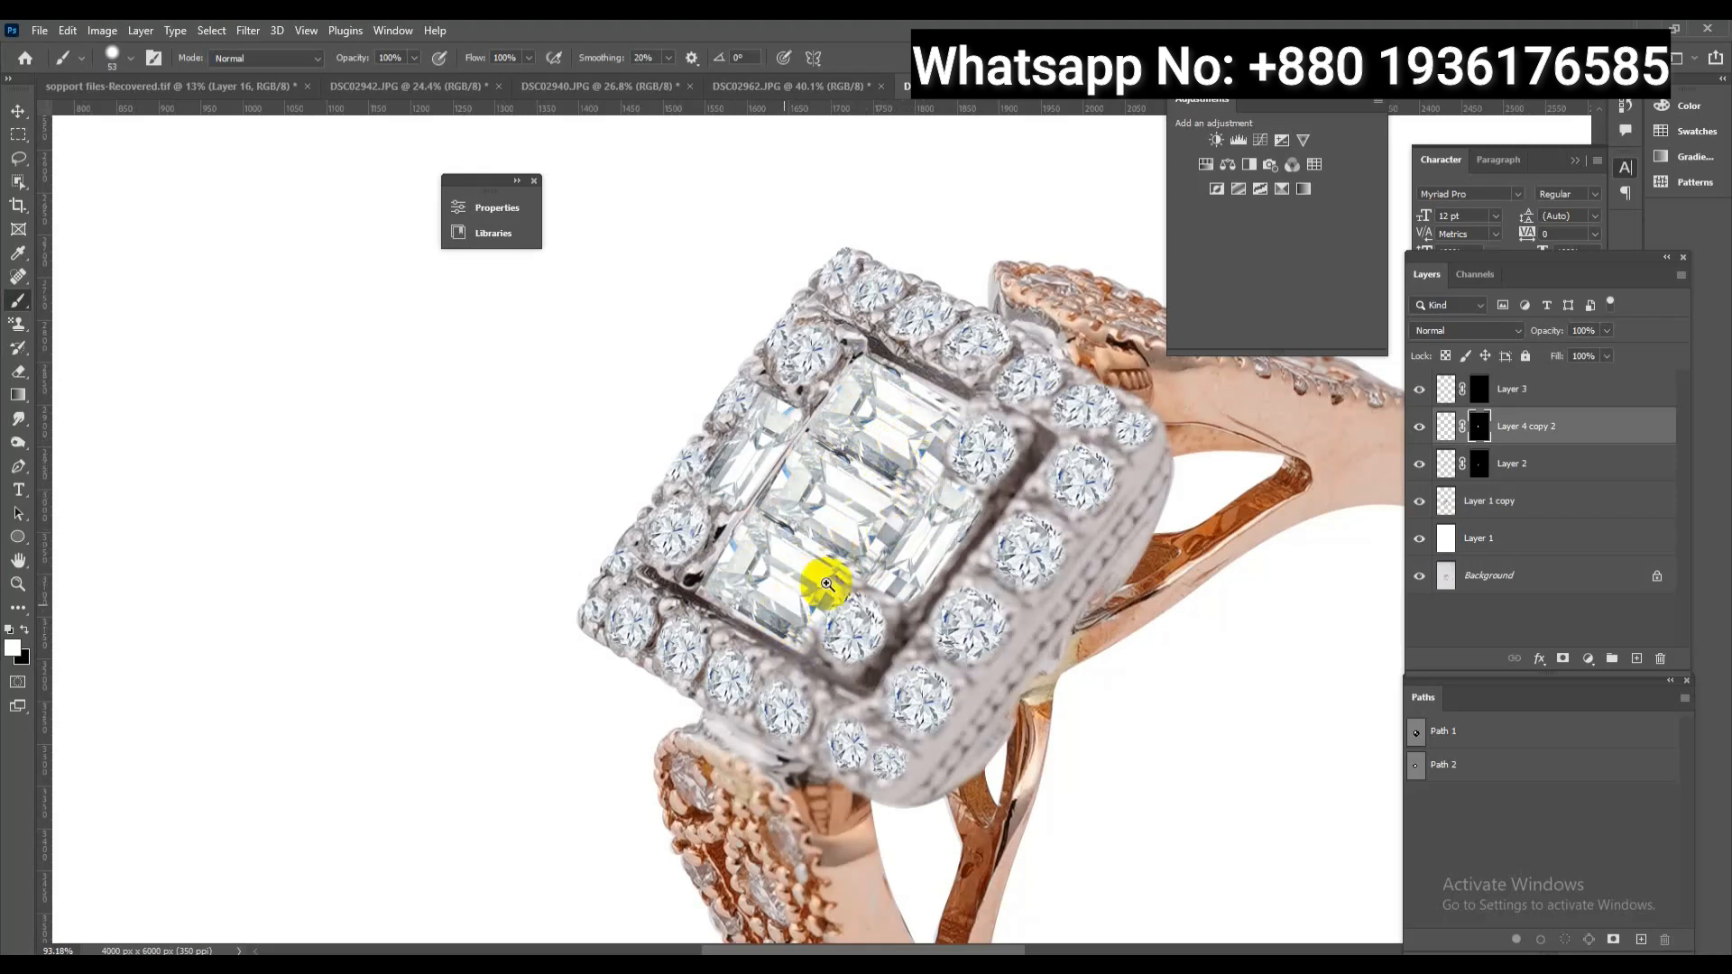
Hide Layer 2, copy the Path 2 area of Layer 1 copy to a new layer, and load the new layer's outline as a selection
left_click_drag(866, 517, 762, 429)
left_click(1491, 498)
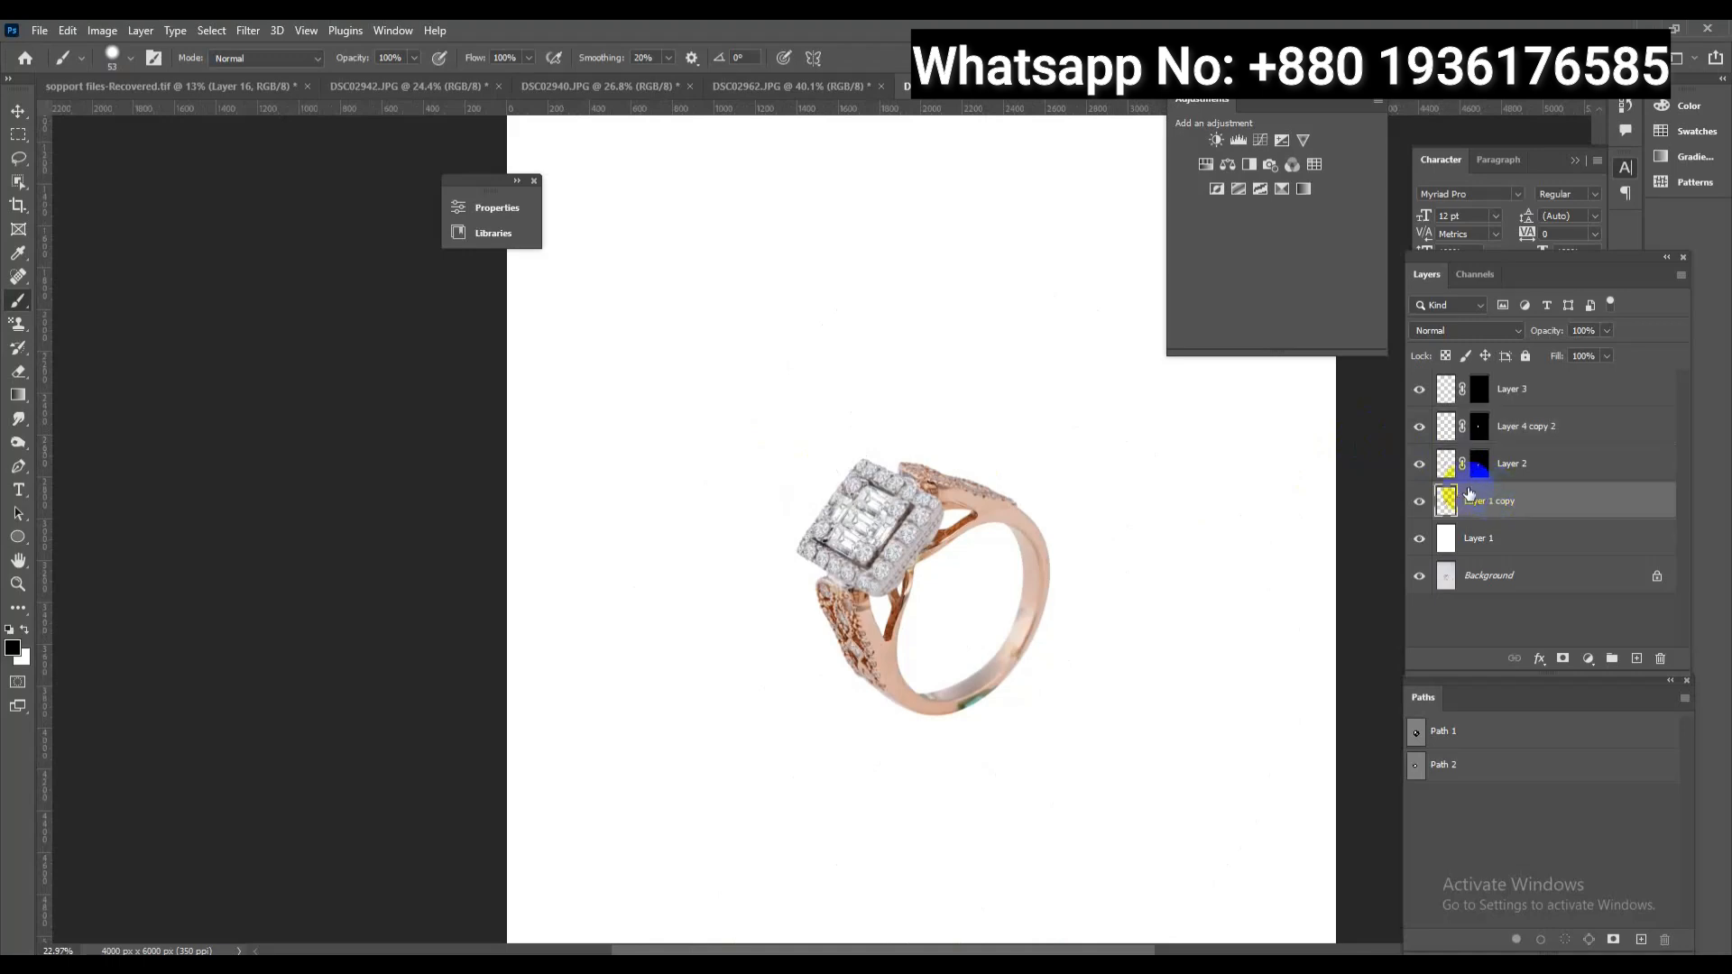
left_click(1420, 466)
left_click(1414, 769, "ctrl")
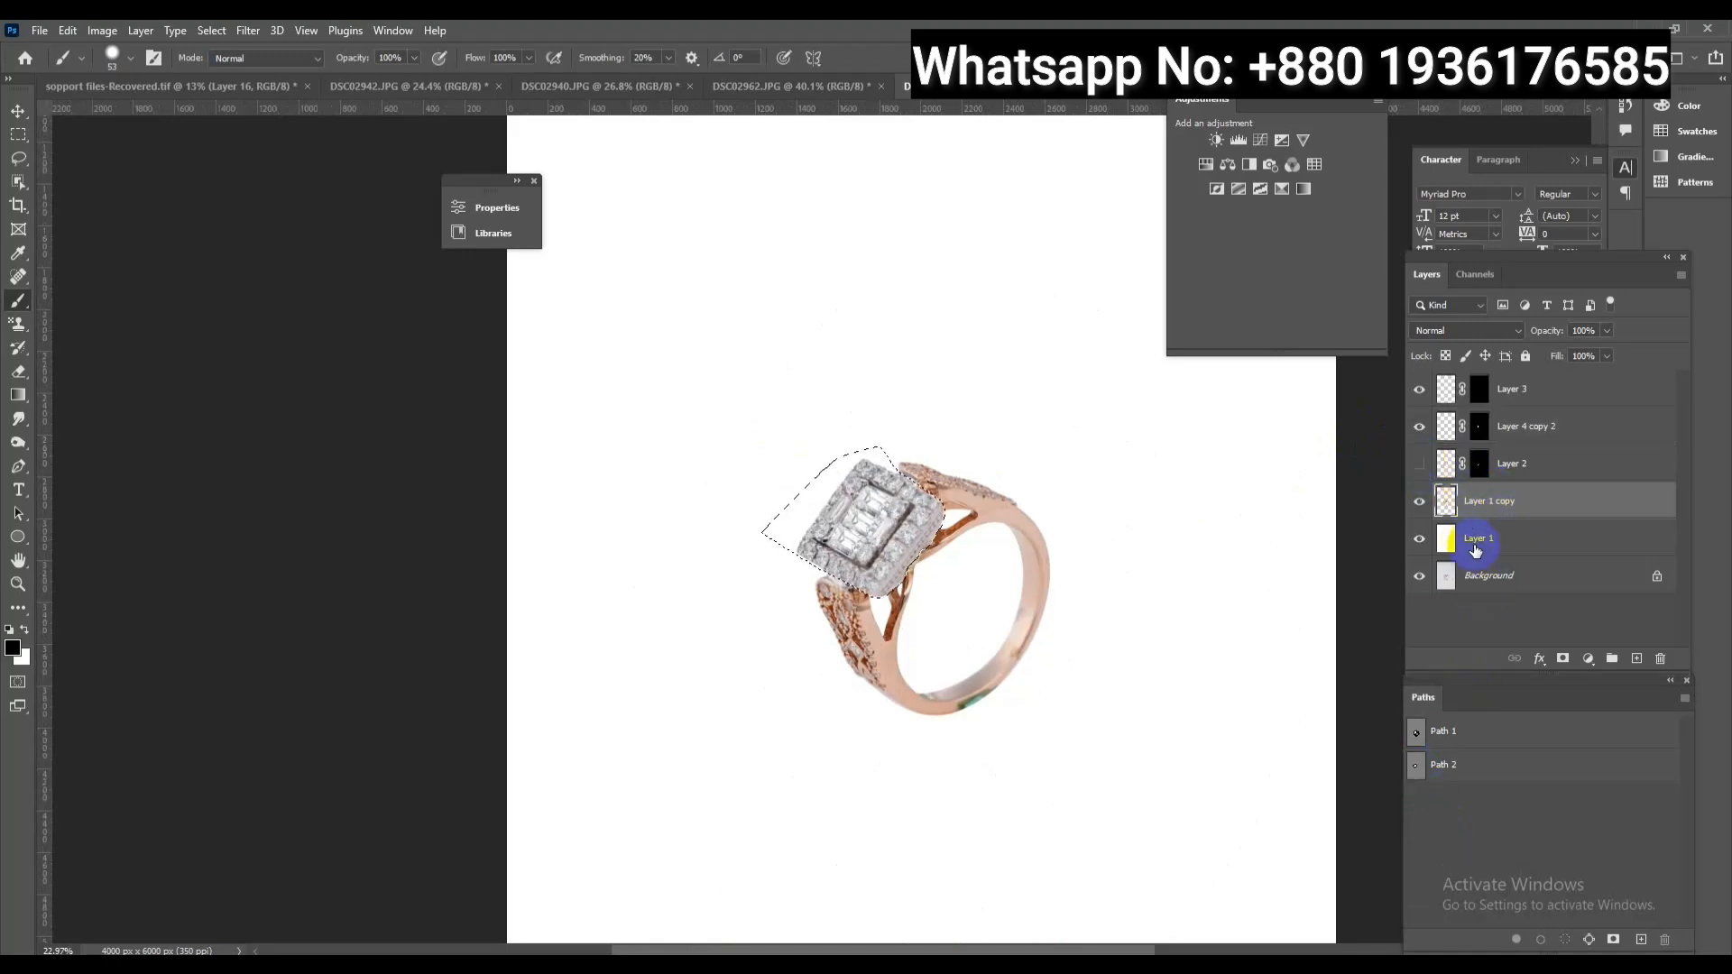
key("ctrl+j")
left_click(1455, 516, "ctrl")
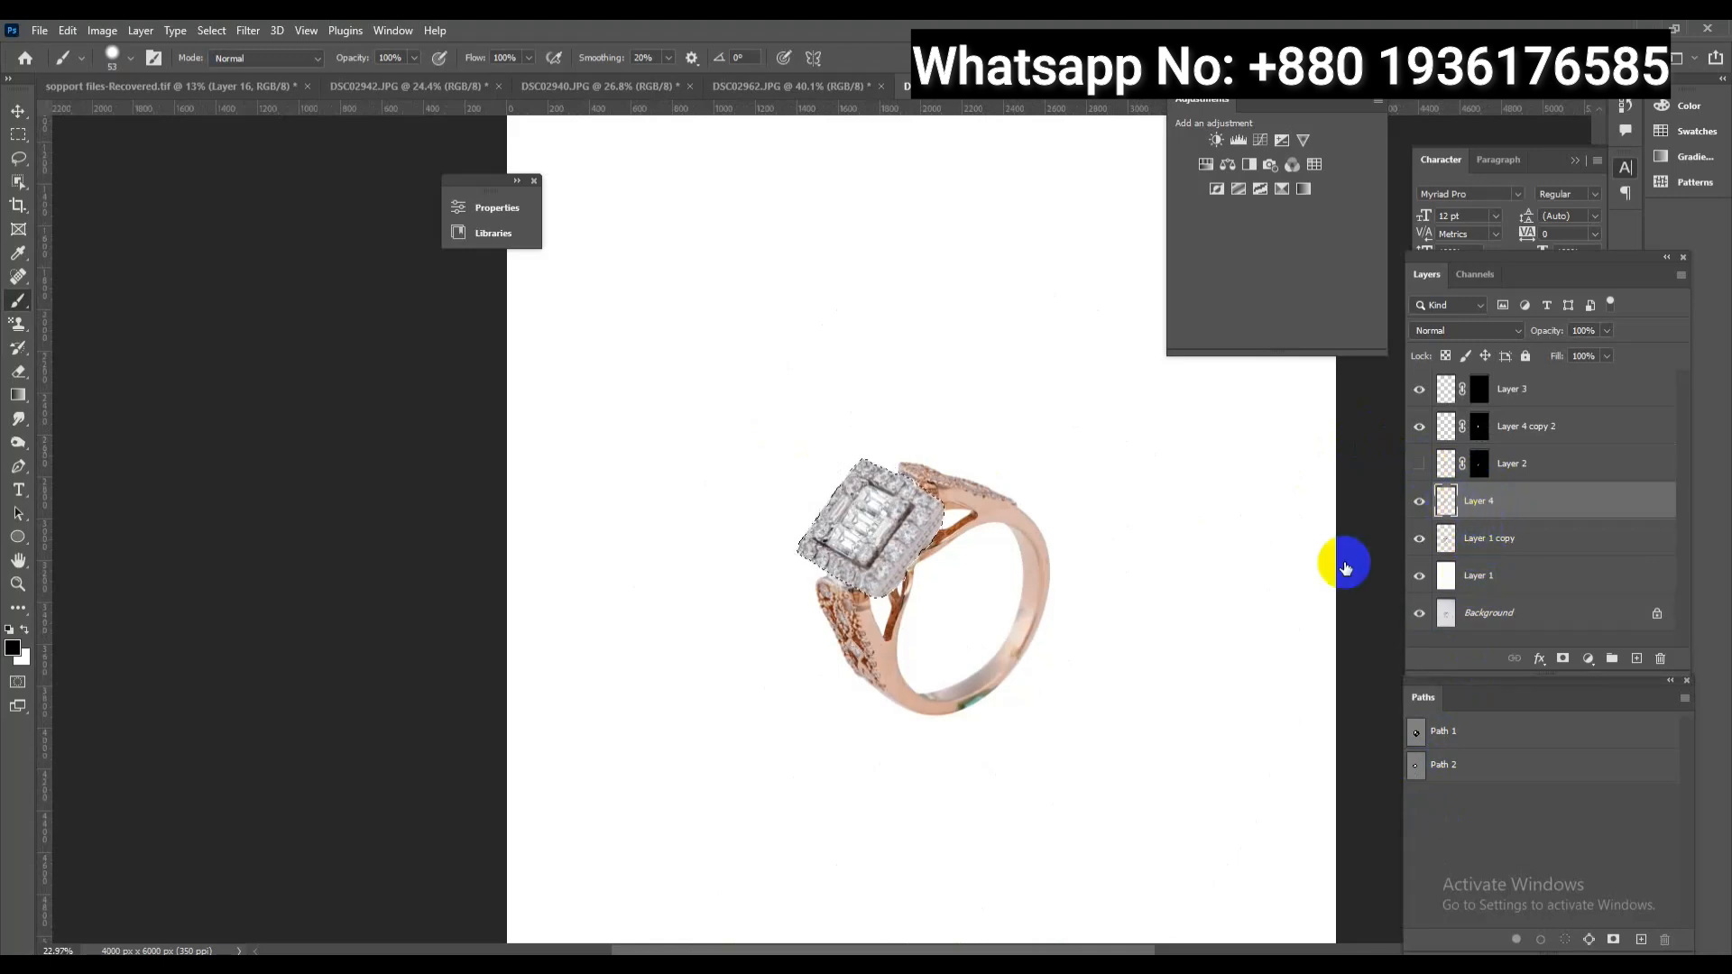
Fill the diamond head selection on a new layer with the light gray metal color sampled from the support file
scroll(998, 565, "up", 3)
left_click(1661, 657)
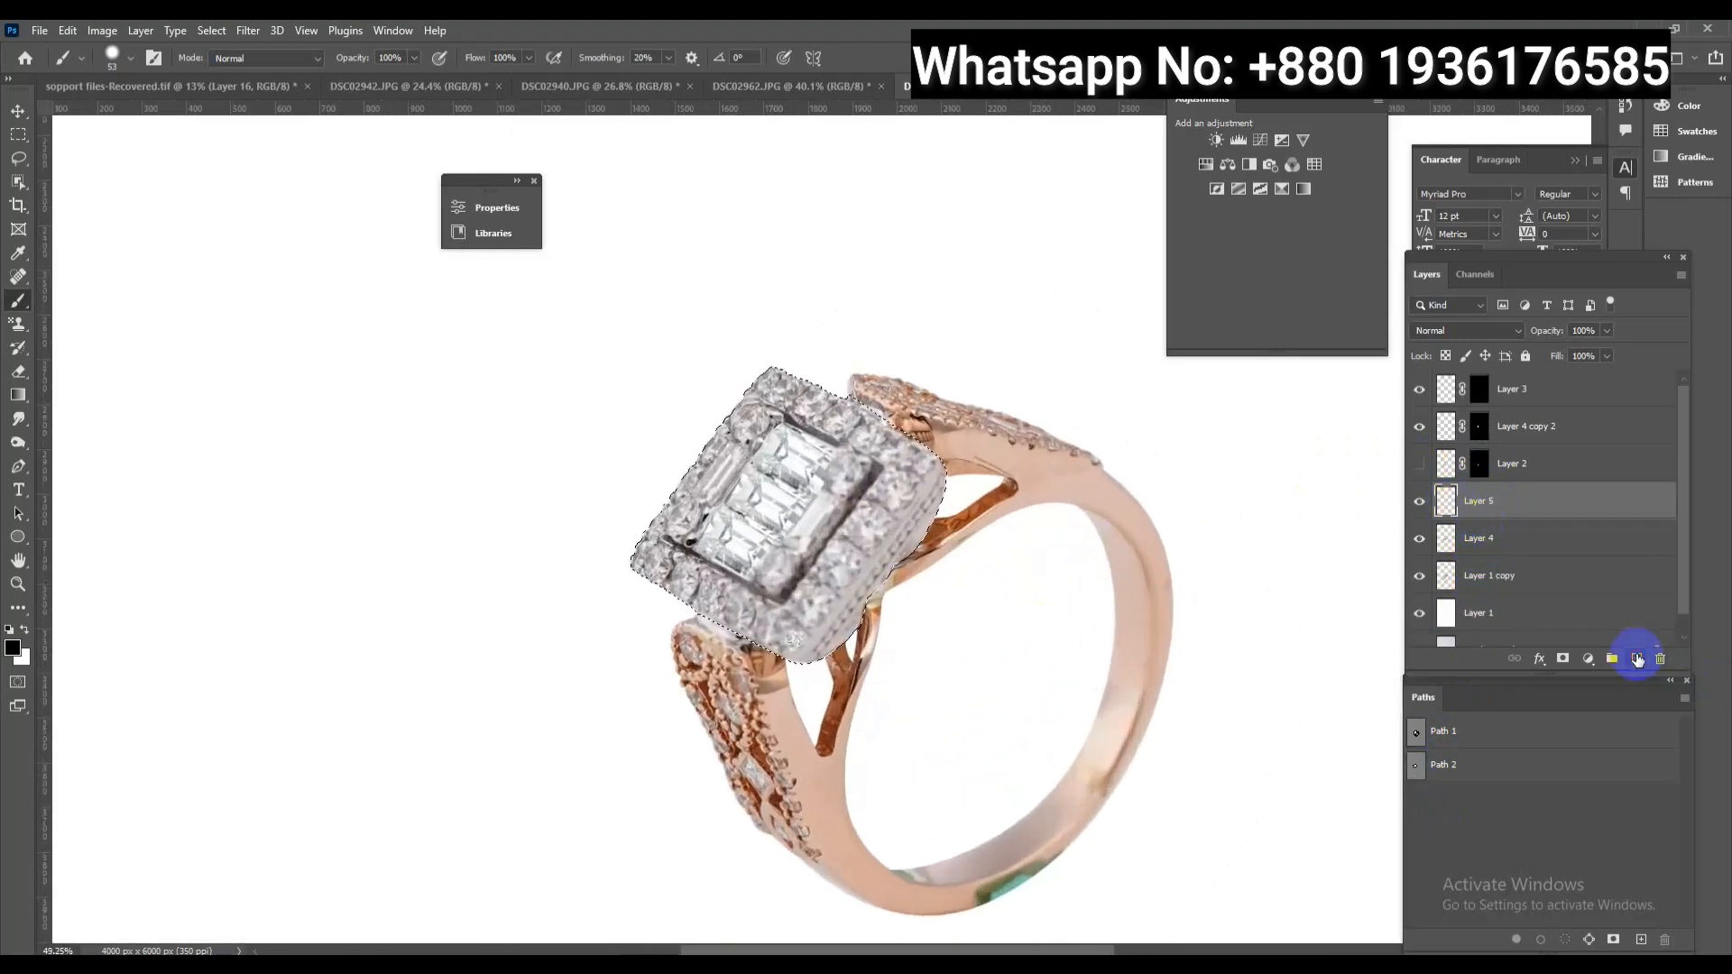
left_click(113, 87)
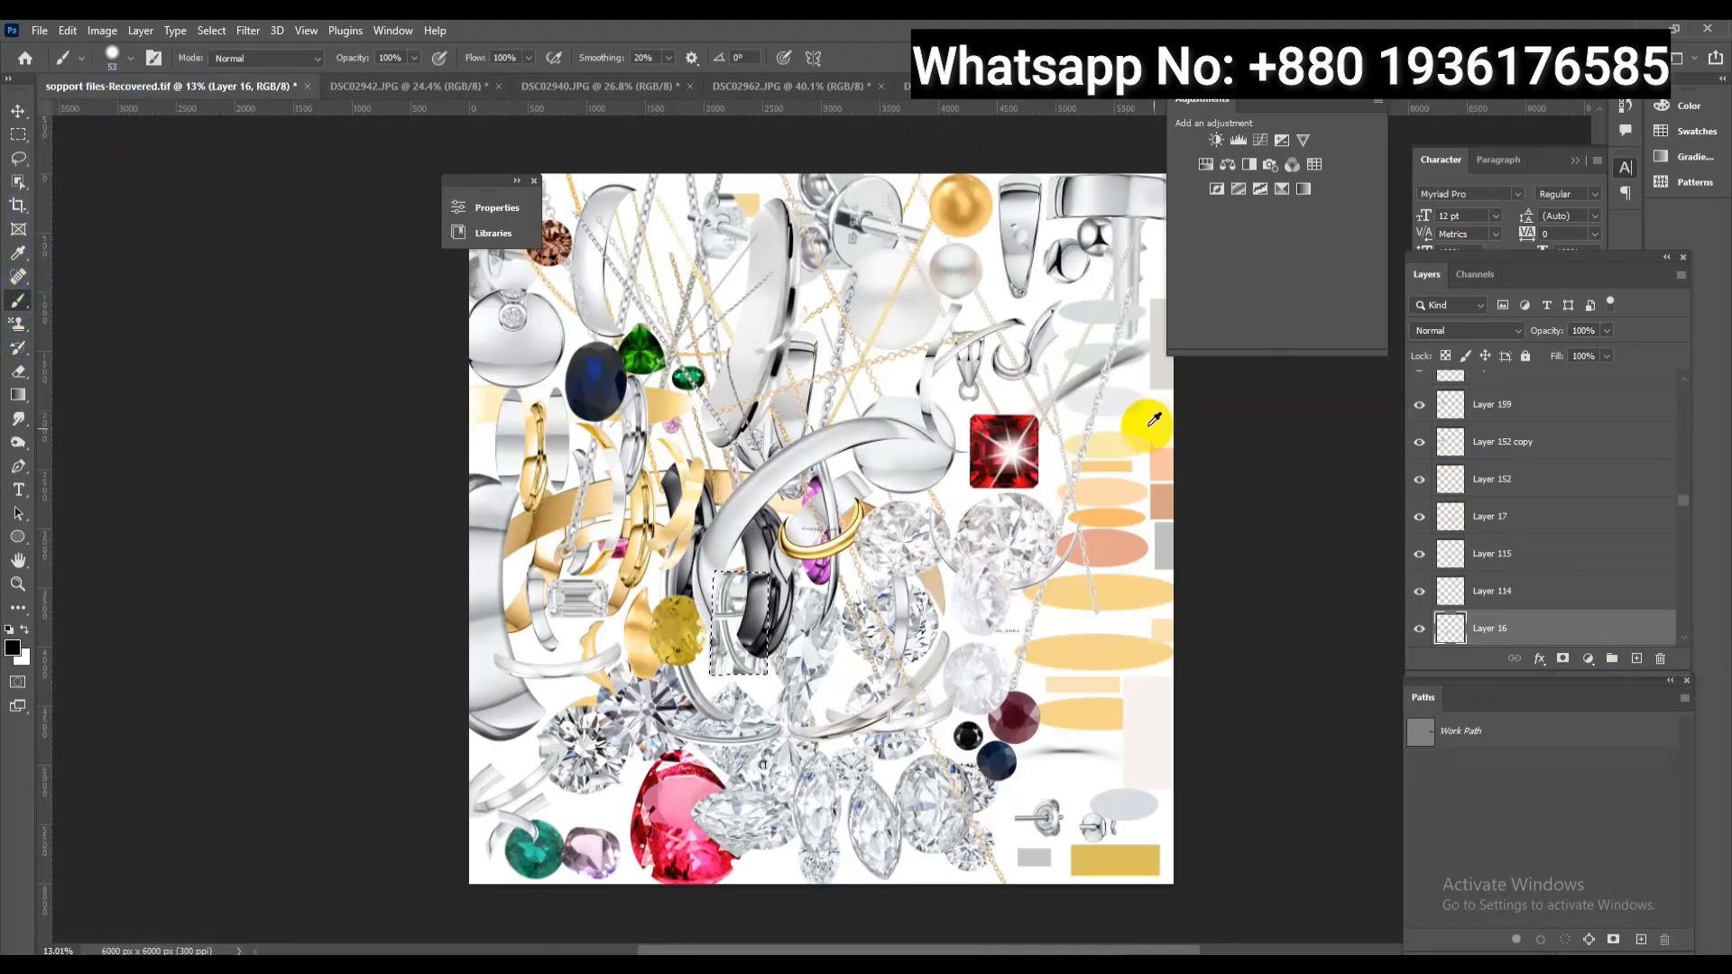
left_click(1133, 401, "alt")
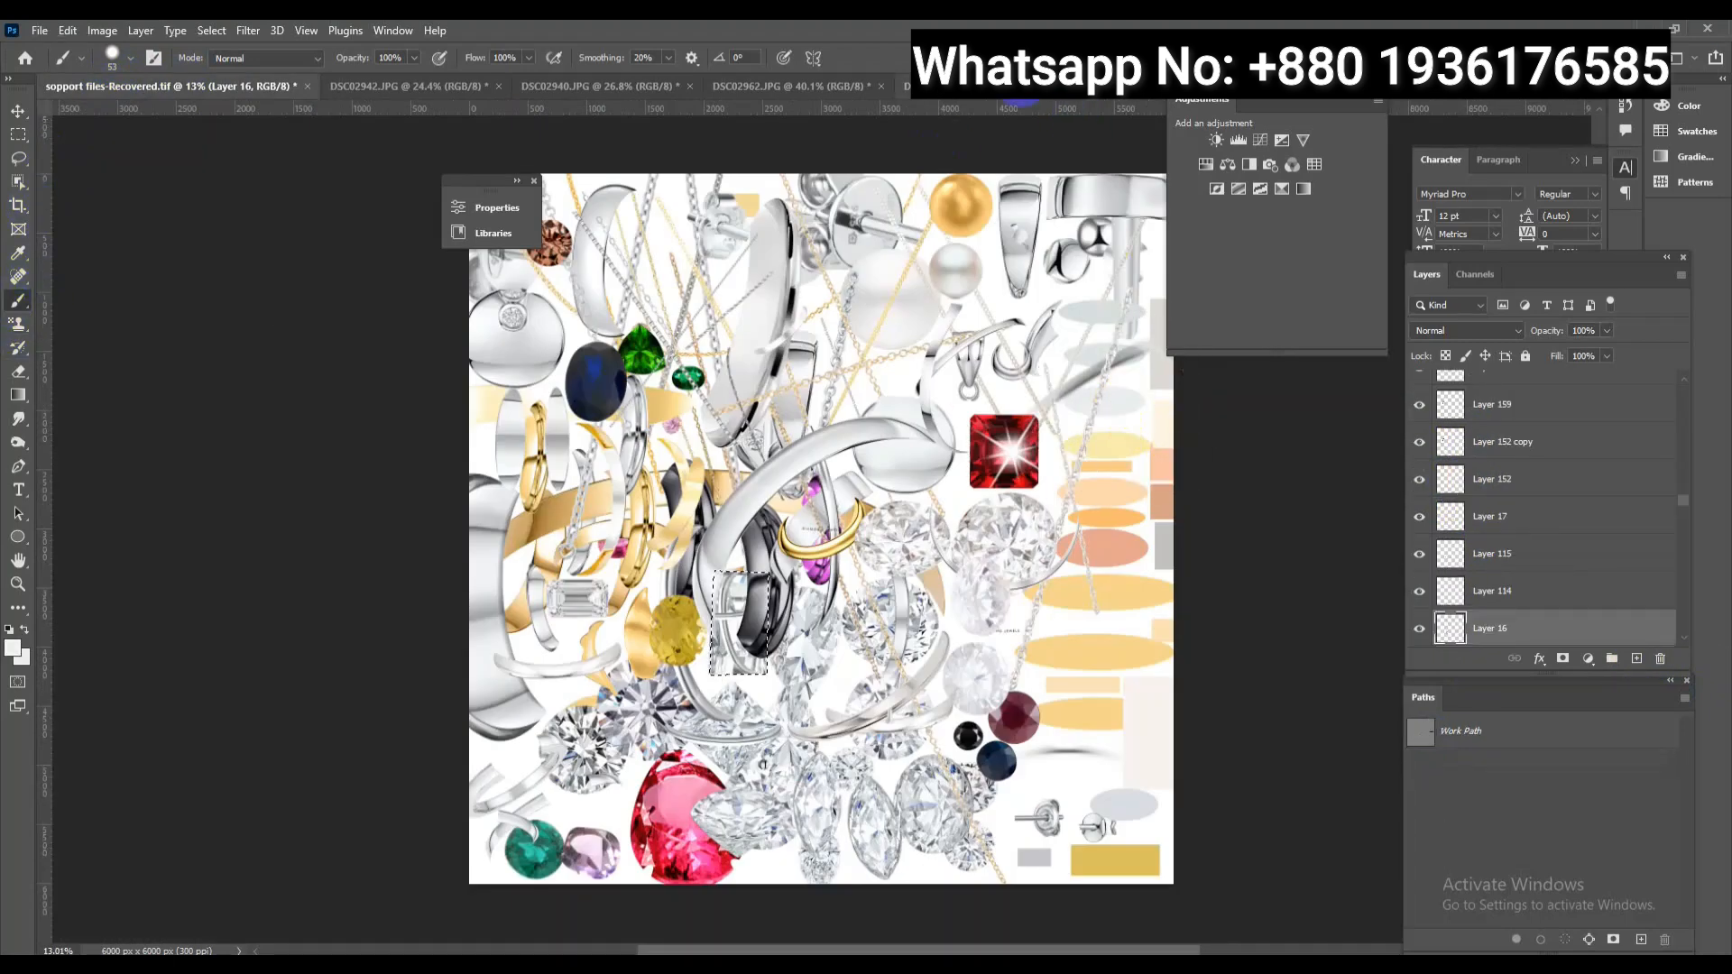
left_click(922, 86)
key("alt+BackSpace")
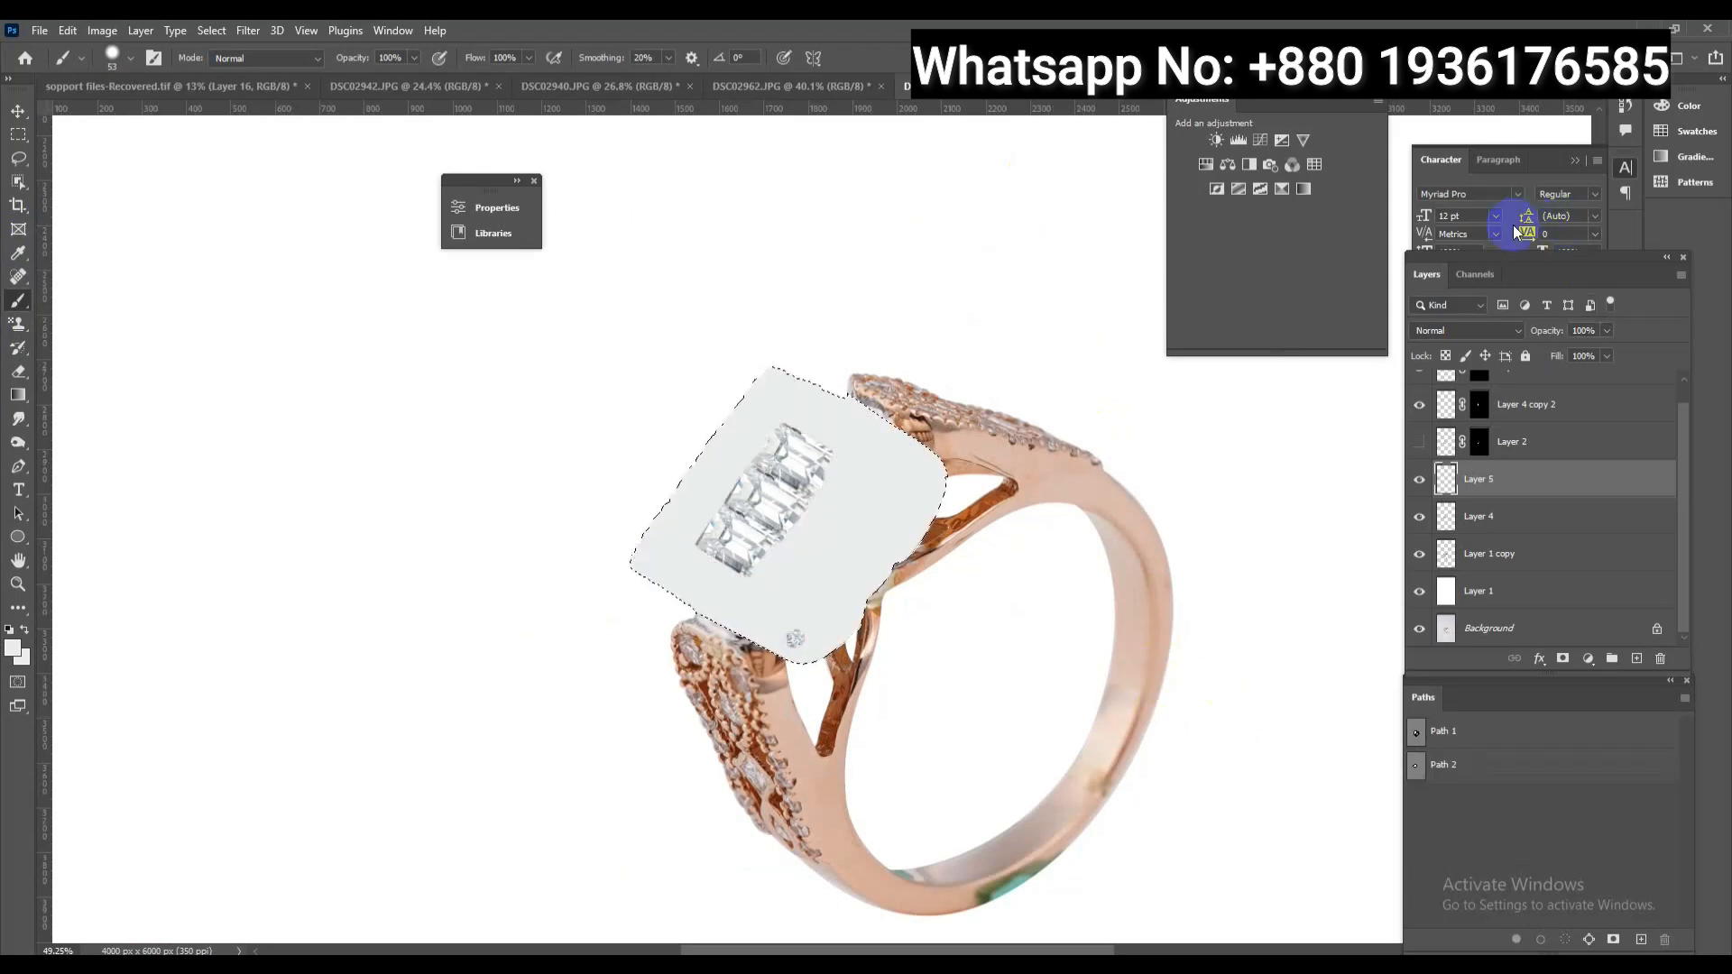
Try to tint the diamond head by setting the gray fill layer to Color blend mode and merging it into Layer 4
left_click(1467, 330)
left_click(1434, 758)
mouse_move(865, 664)
left_mouse_down()
mouse_move(923, 675)
mouse_move(898, 662)
left_mouse_up()
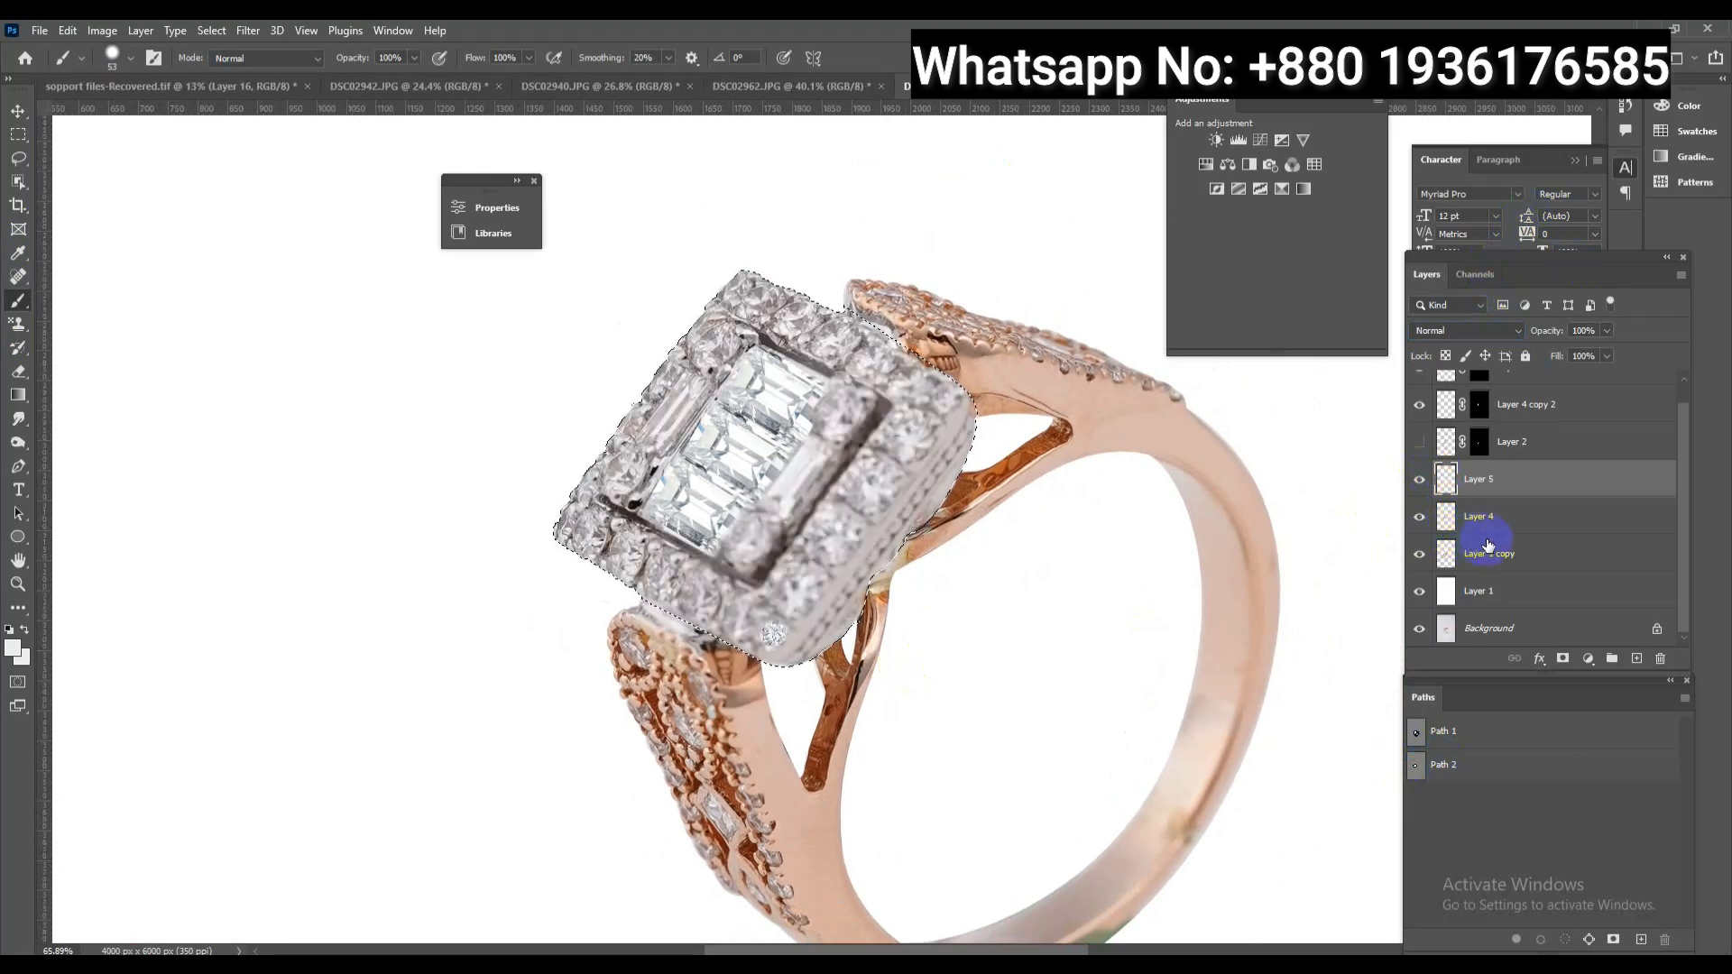
key("ctrl+e")
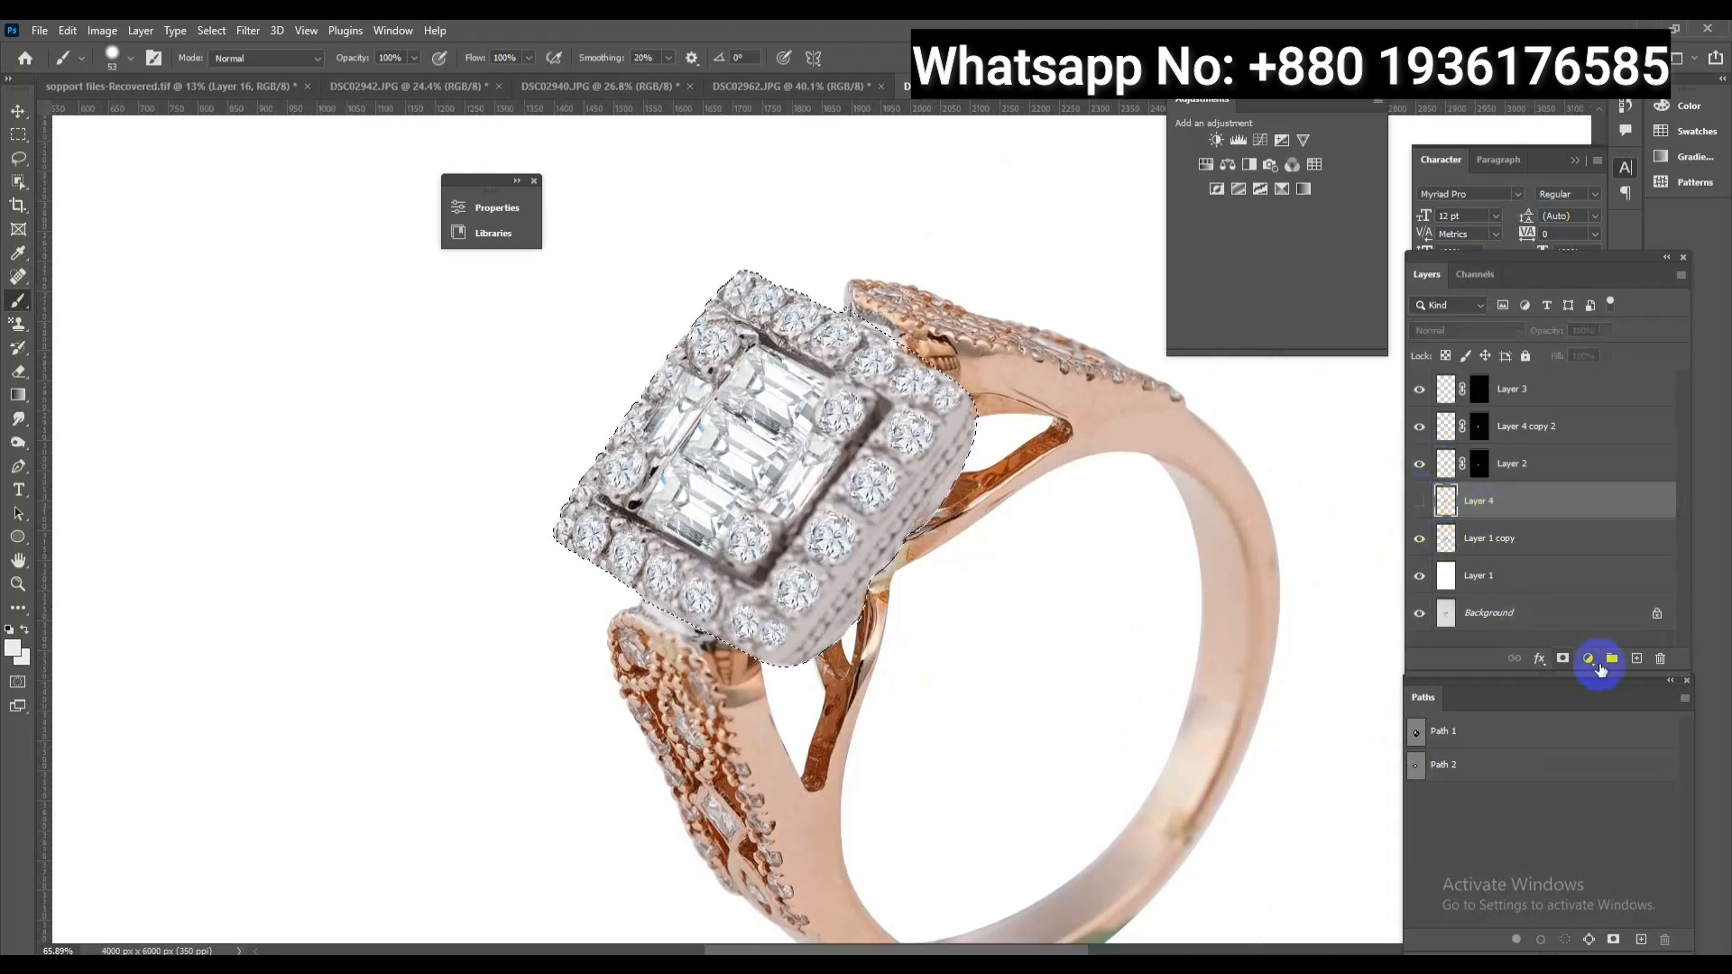
Fill the head selection with the sampled gray on a new layer, blend it in Color mode, and merge it into Layer 4
left_click(1637, 659)
left_click(1419, 539)
key("alt+BackSpace")
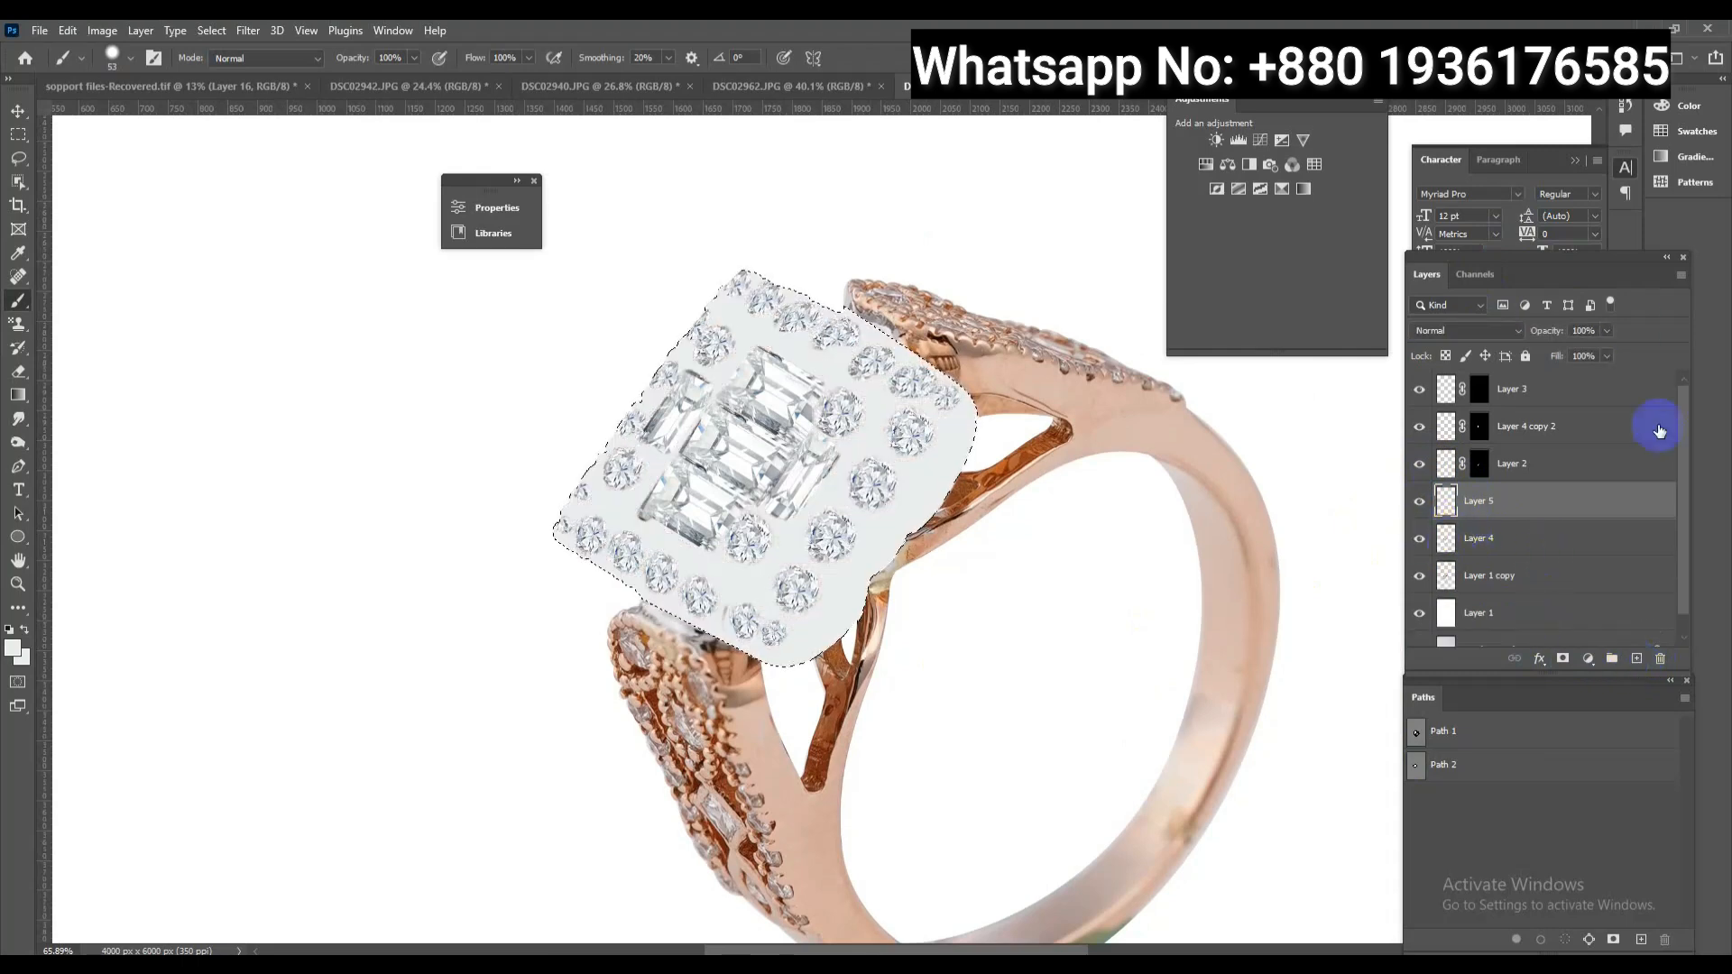
left_click(1502, 329)
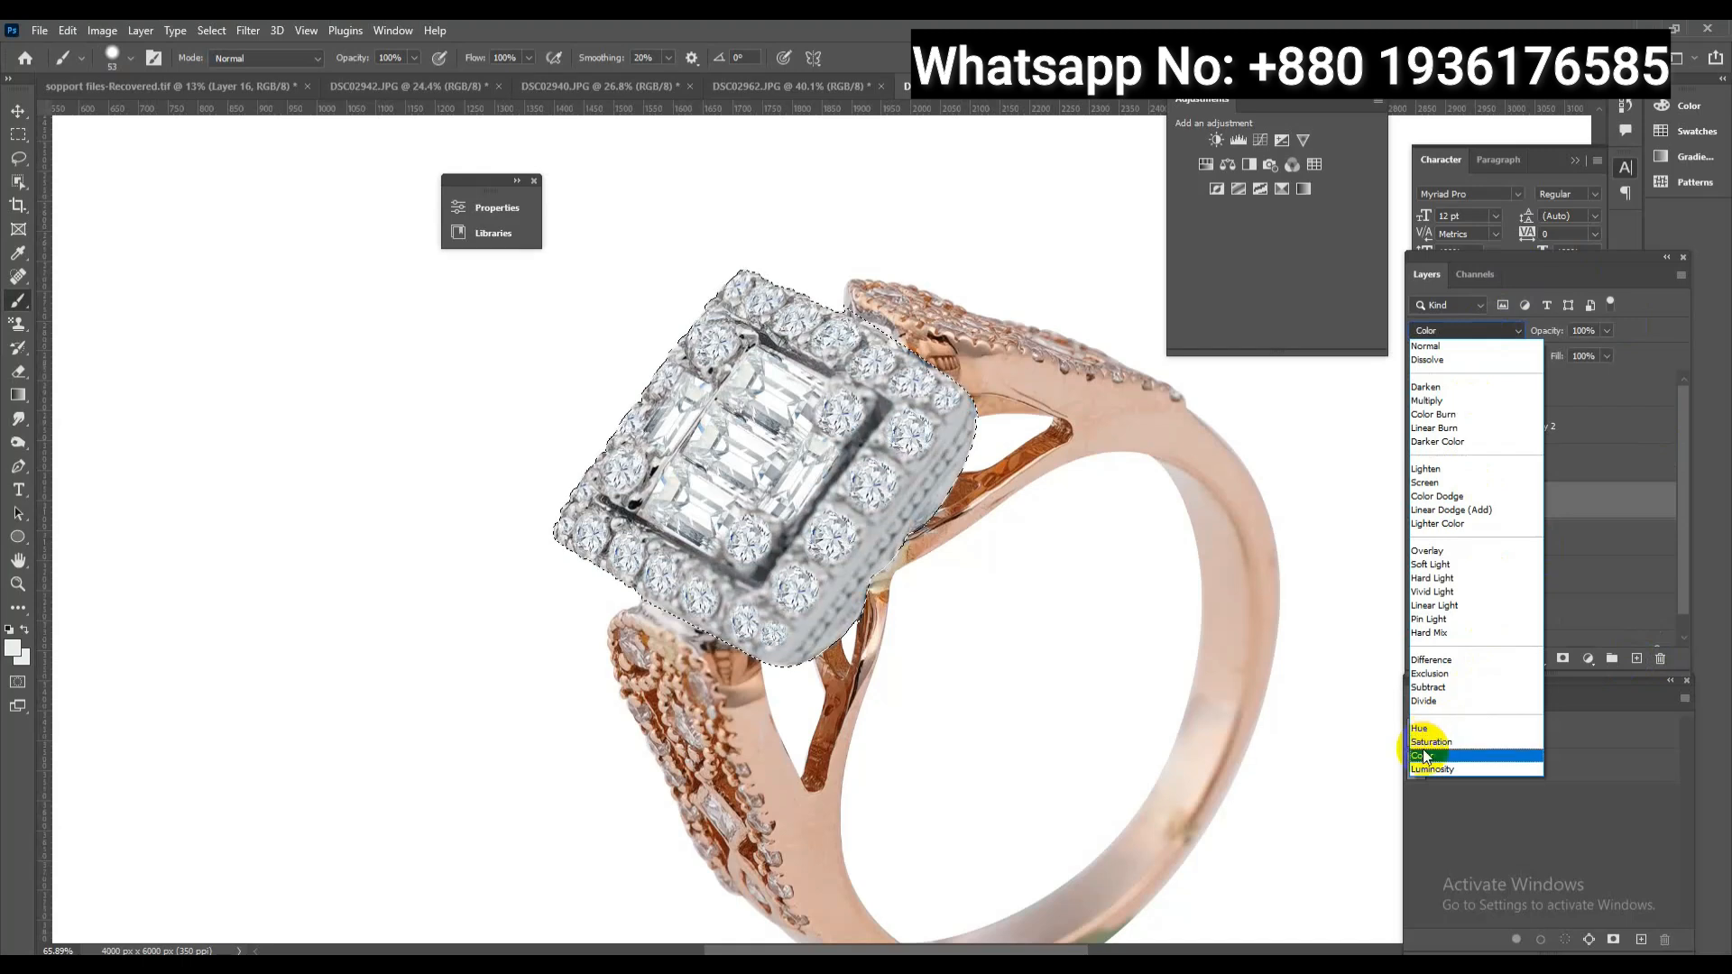
key("Escape")
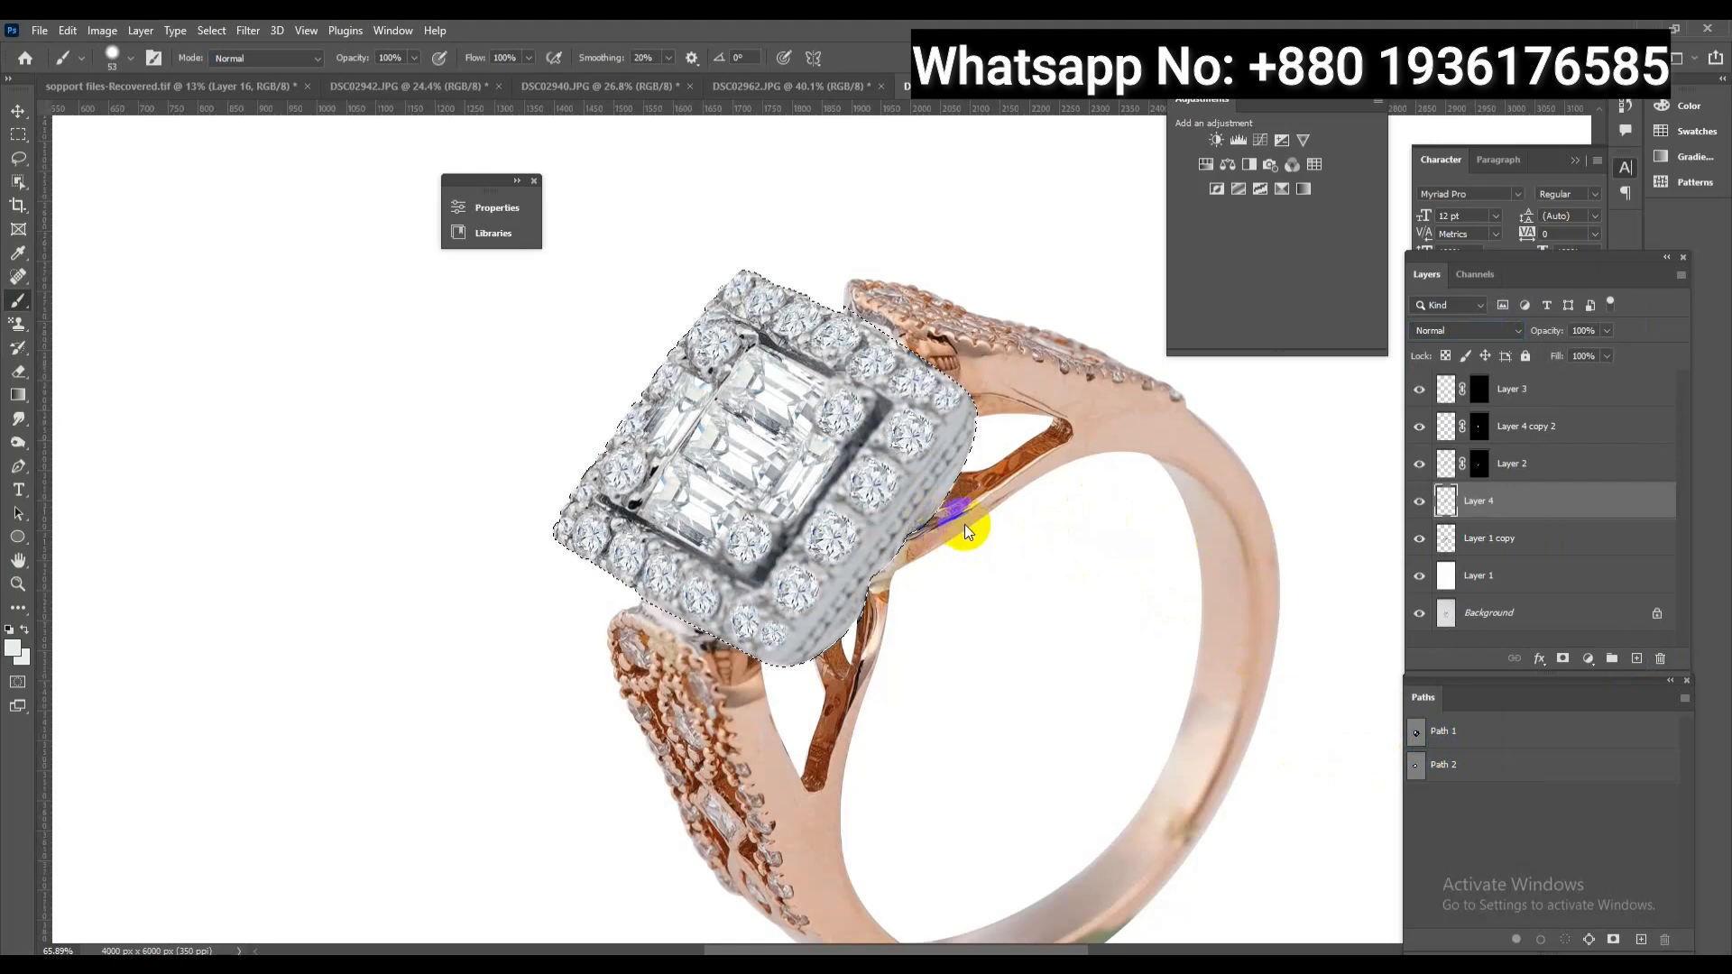
Apply the Camera Raw filter to Layer 4 with Texture +100, Clarity +28 and Noise Reduction 81
key("ctrl+shift+a")
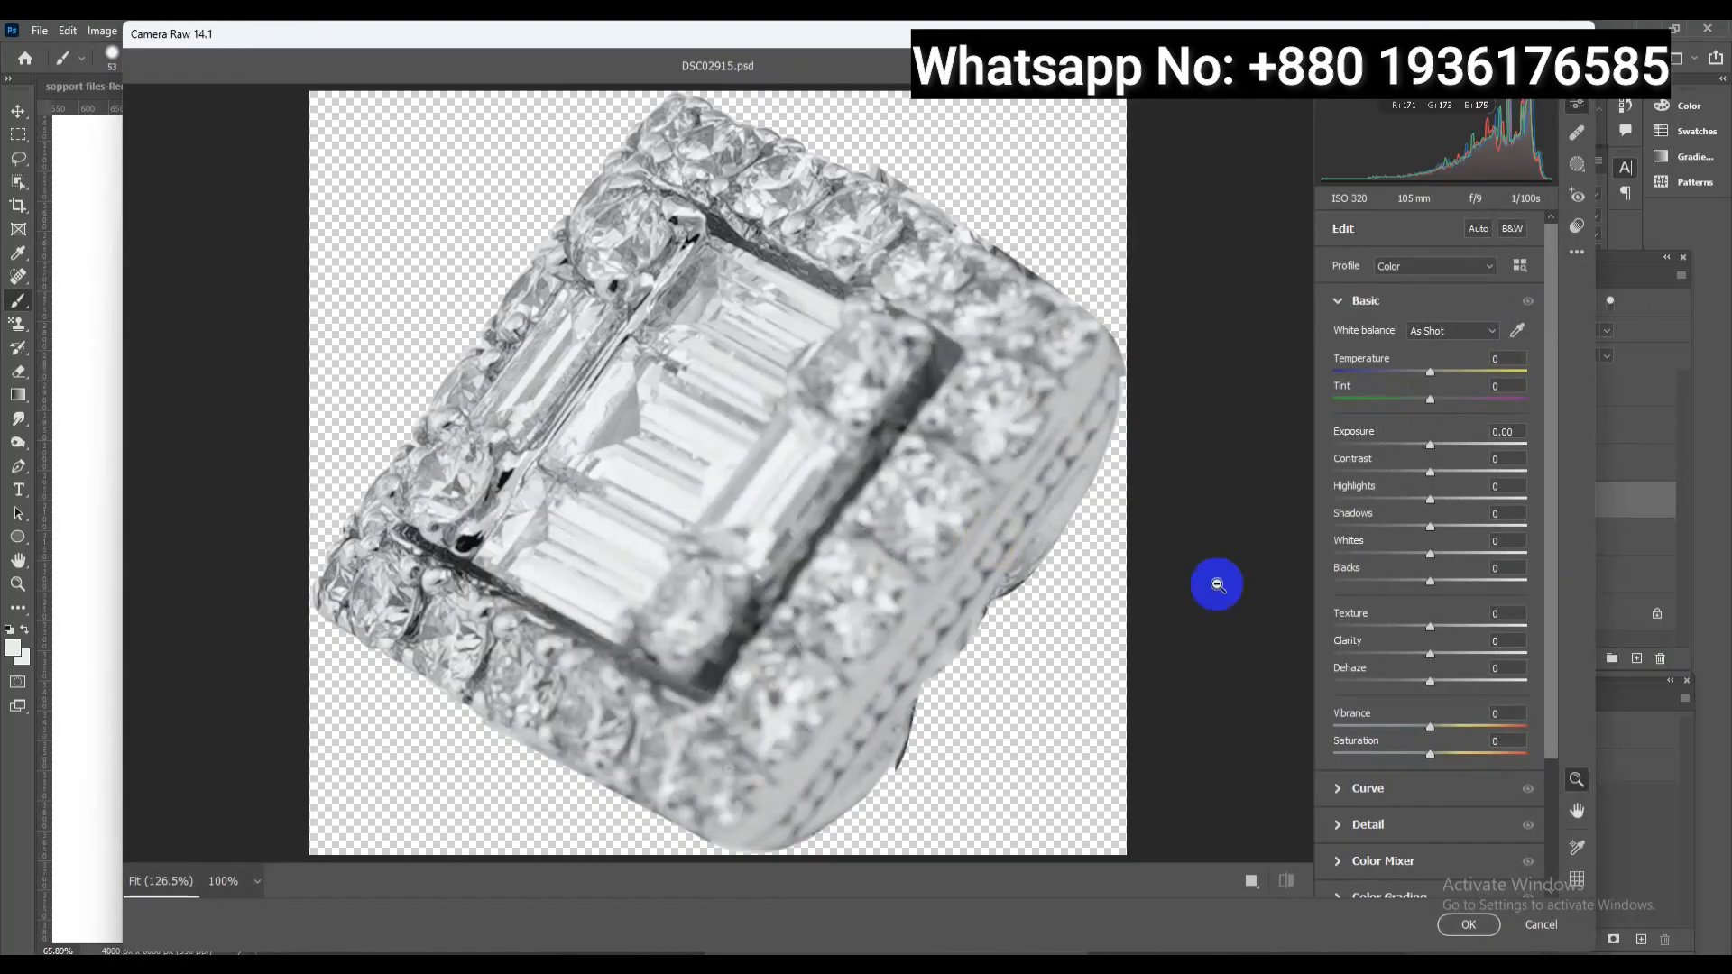
left_click_drag(1428, 625, 1457, 662)
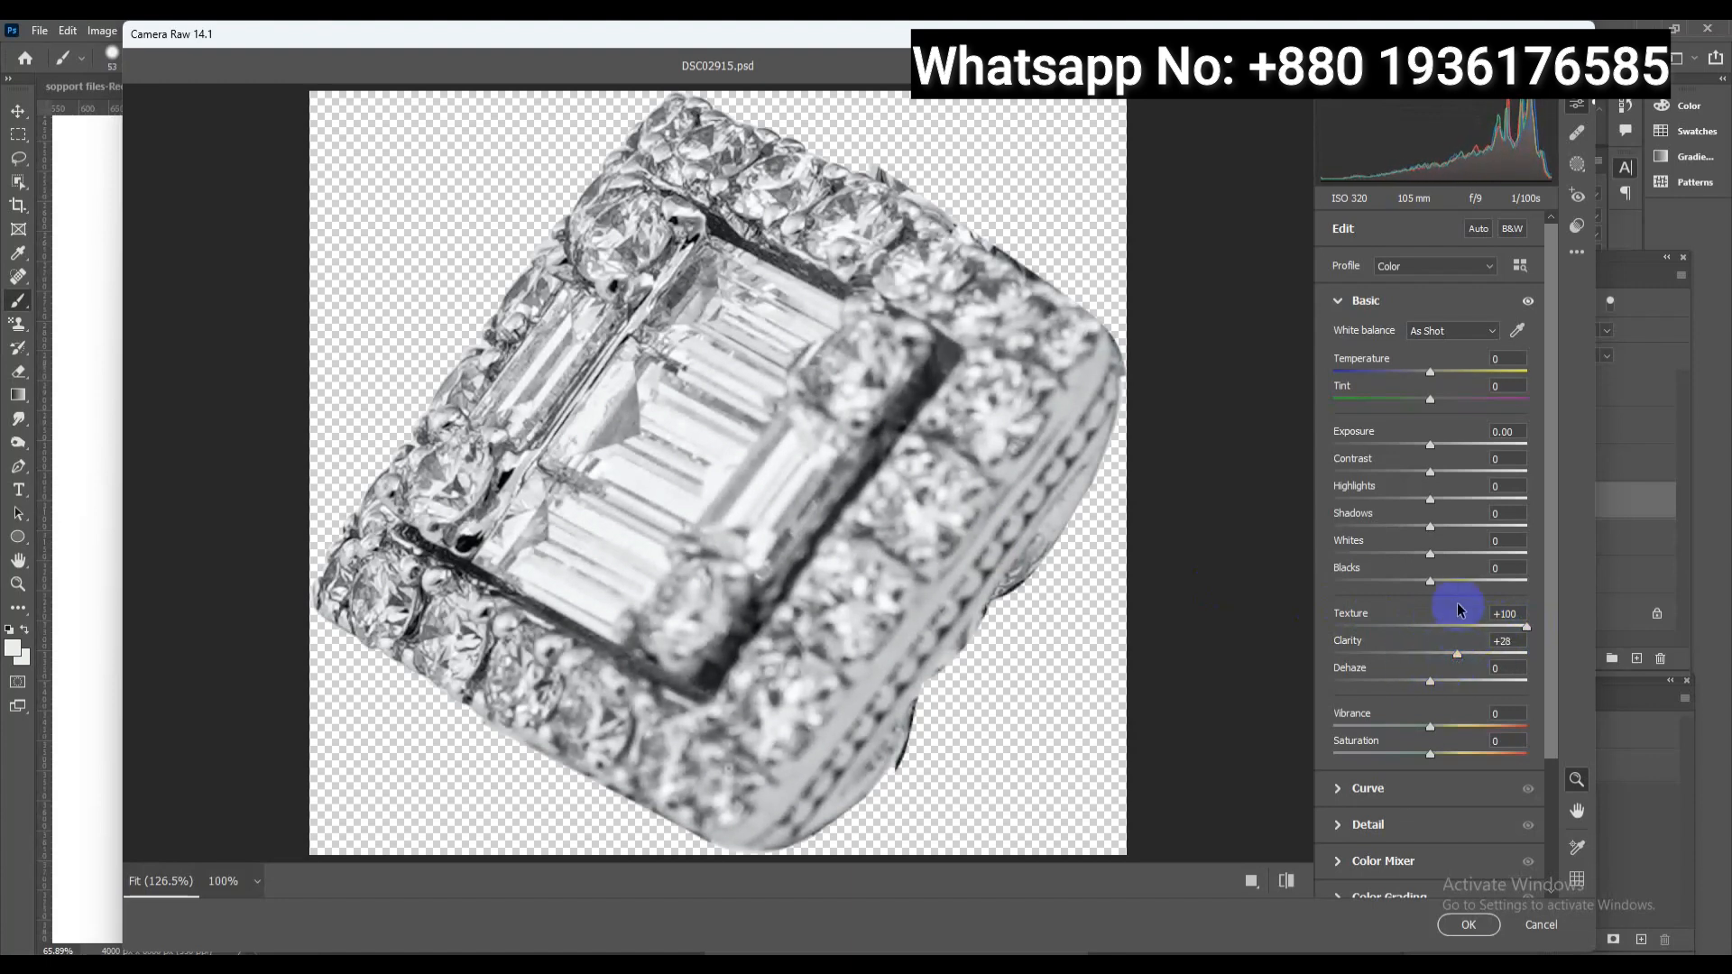
left_click_drag(1430, 578, 1509, 544)
left_click_drag(1443, 469, 1490, 453)
left_click(1447, 823)
left_click(1469, 925)
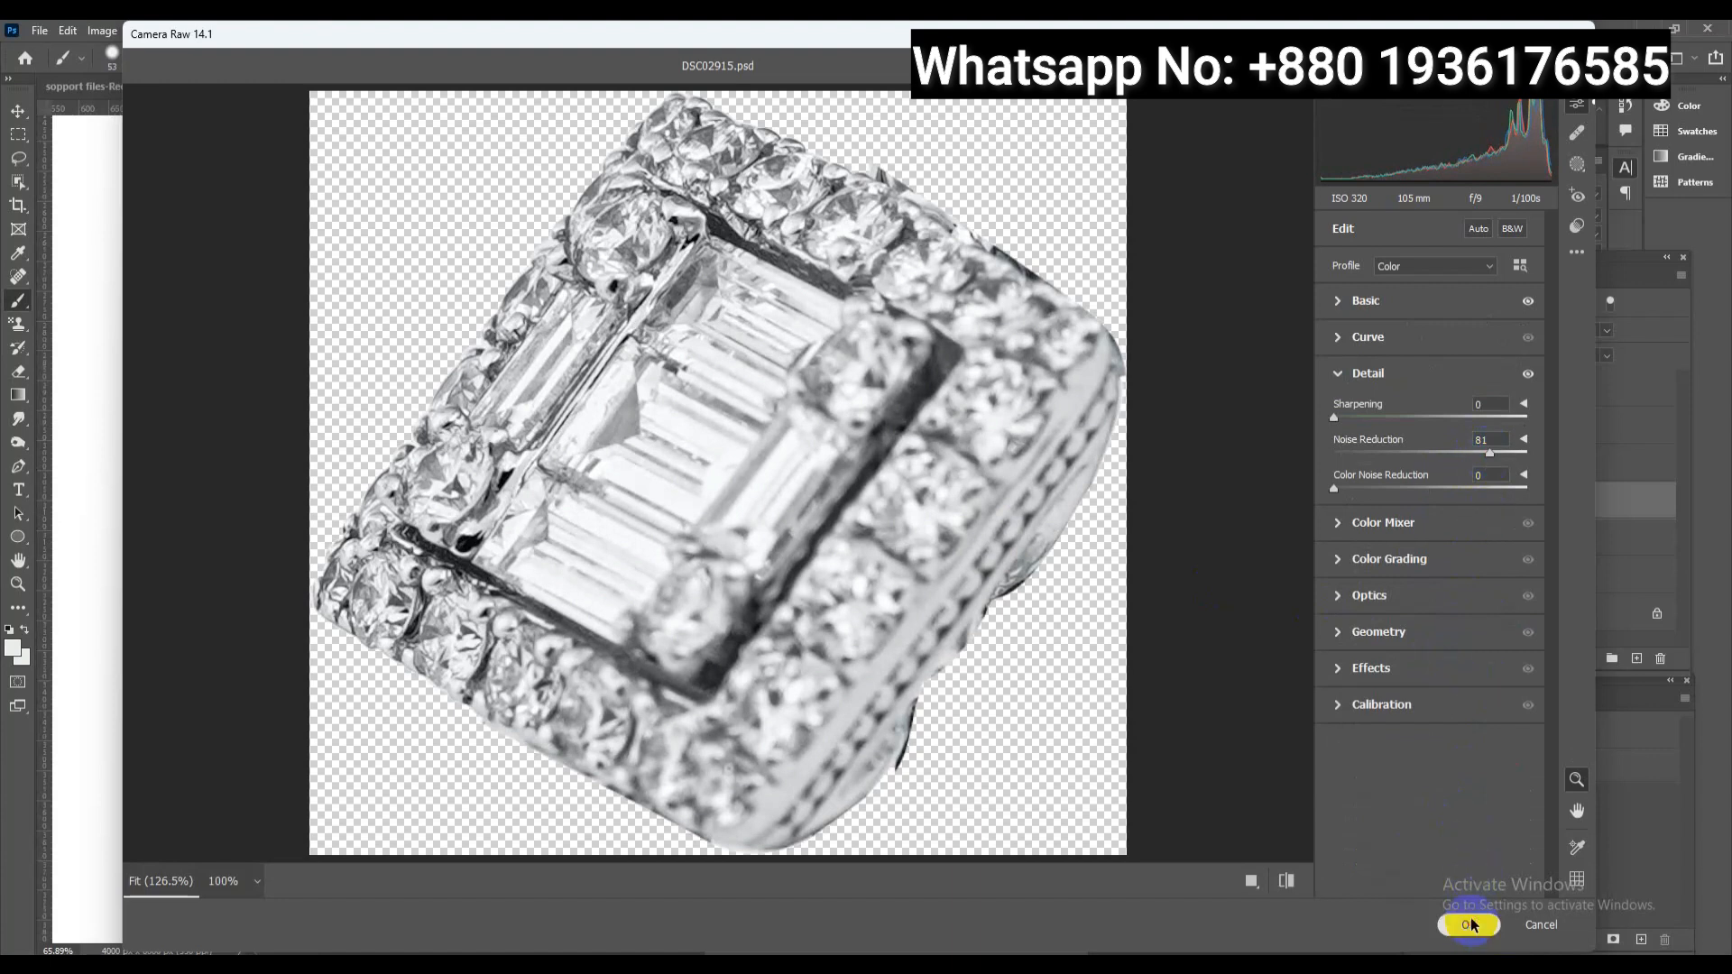
left_click(1473, 931)
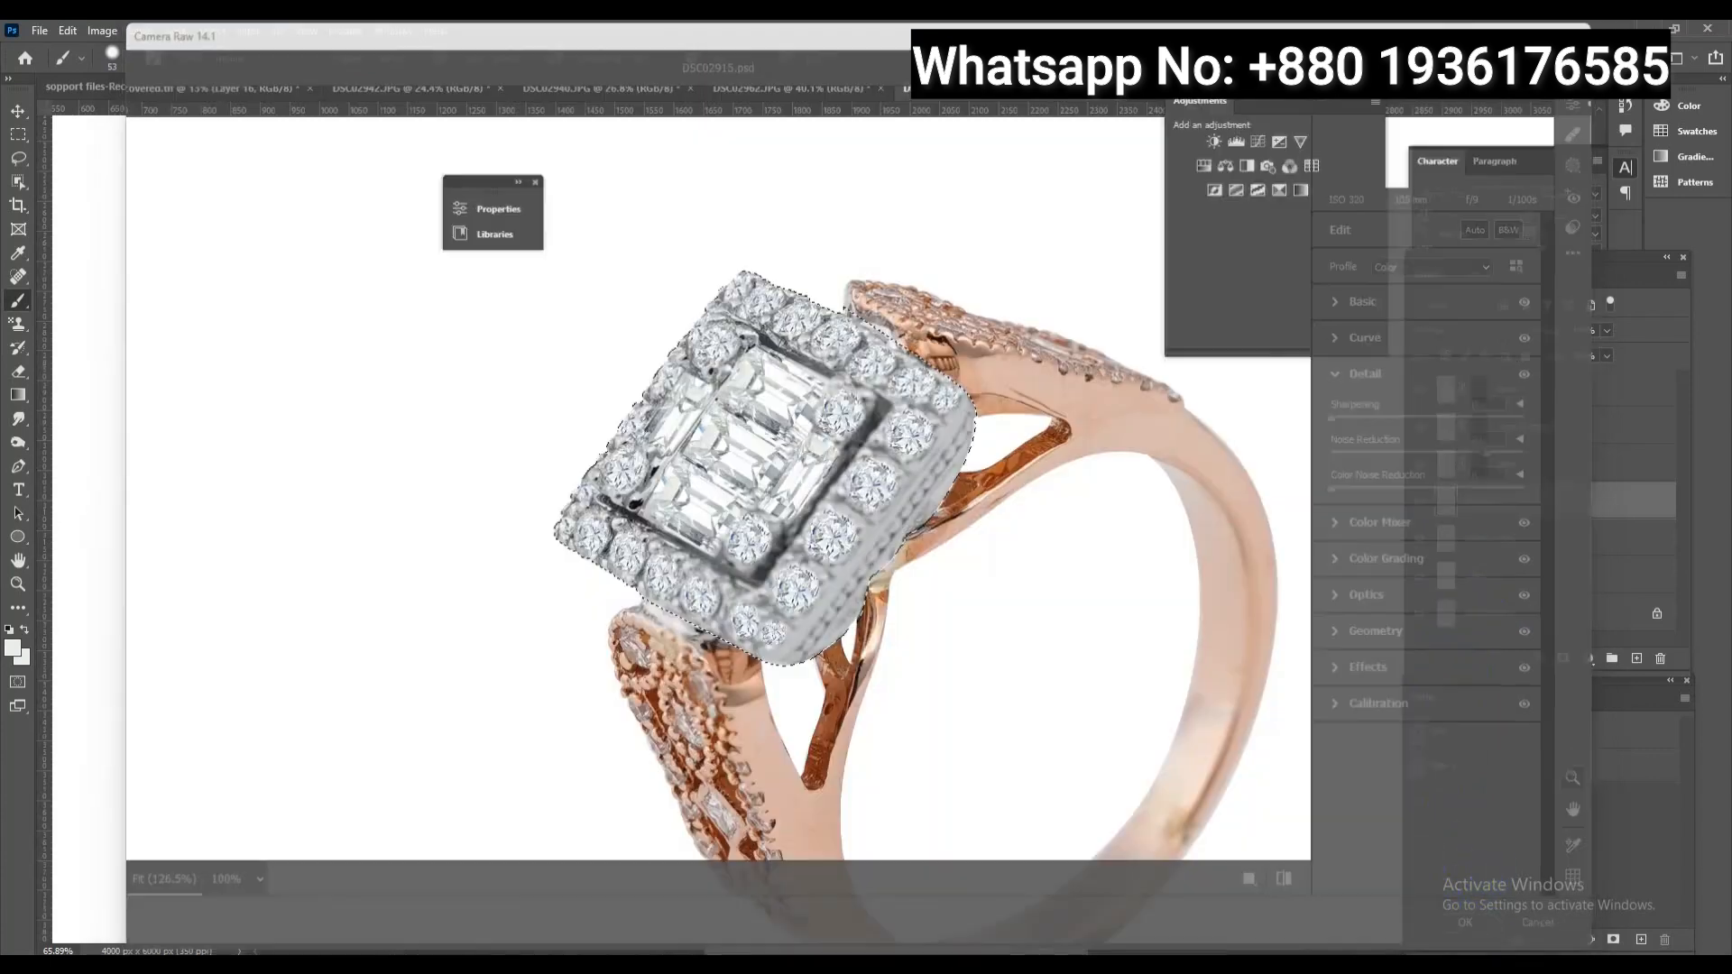
Burn the midtones at 50% exposure along the side and edges of the diamond head
left_click(17, 441)
mouse_move(810, 614)
left_mouse_down()
mouse_move(615, 596)
mouse_move(529, 614)
left_mouse_up()
left_click_drag(824, 616, 851, 560)
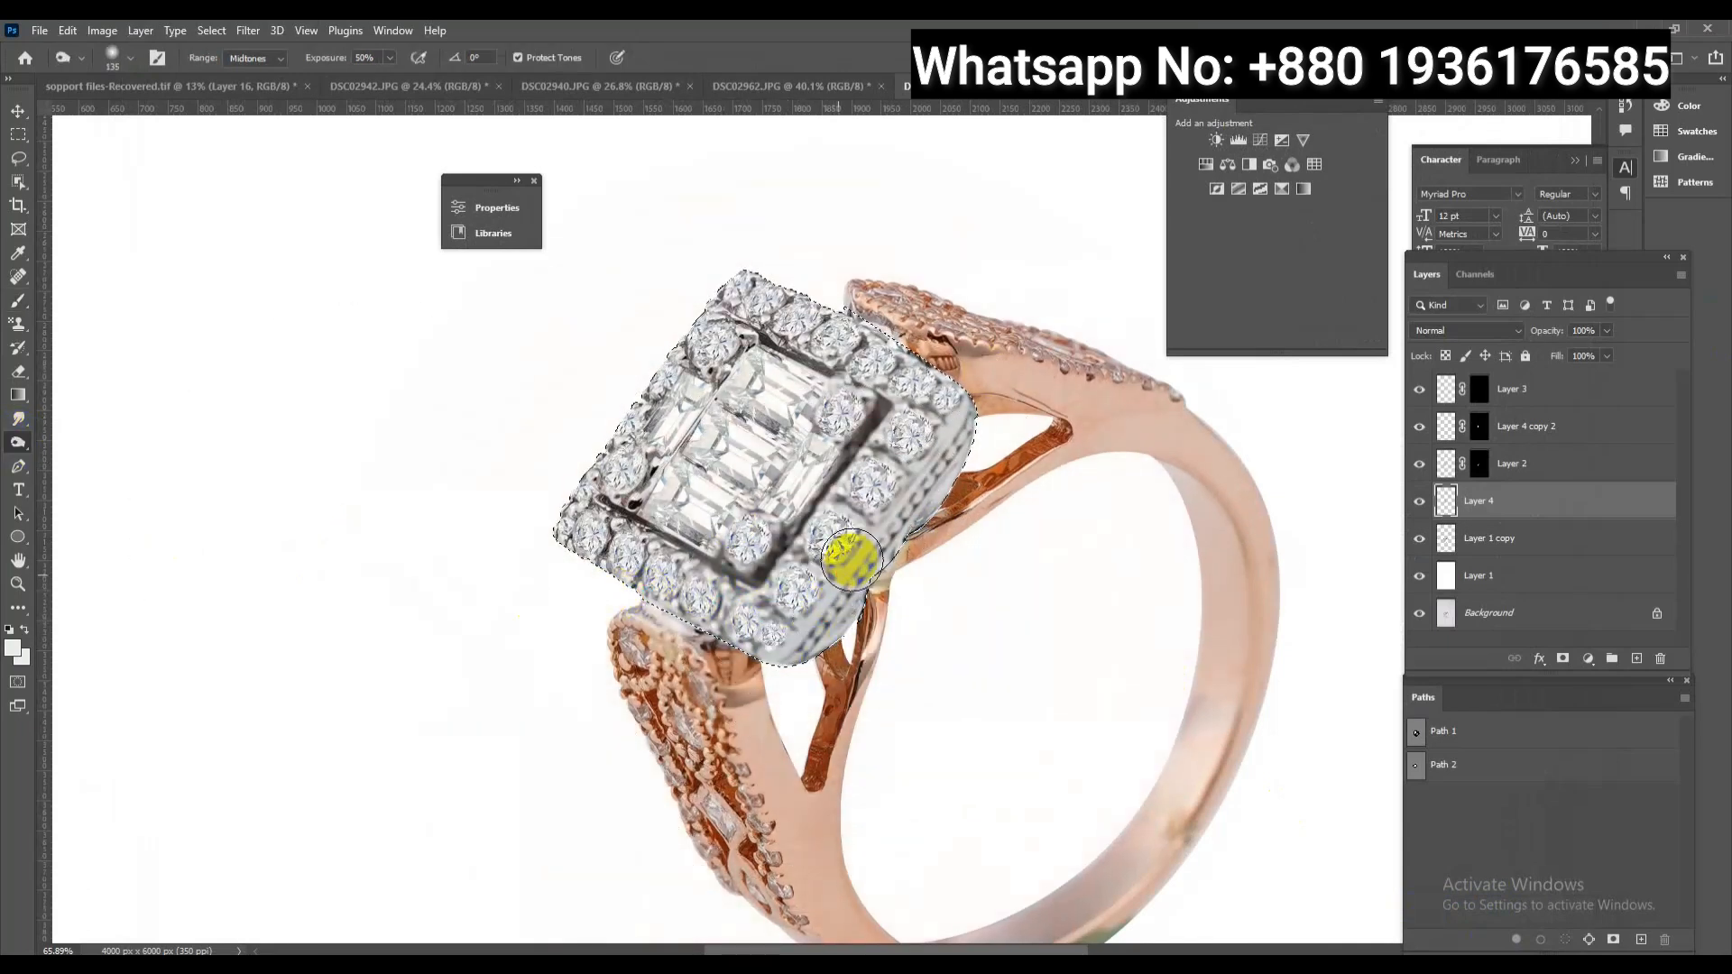
mouse_move(958, 413)
left_mouse_down()
mouse_move(848, 487)
mouse_move(816, 560)
mouse_move(924, 435)
left_mouse_up()
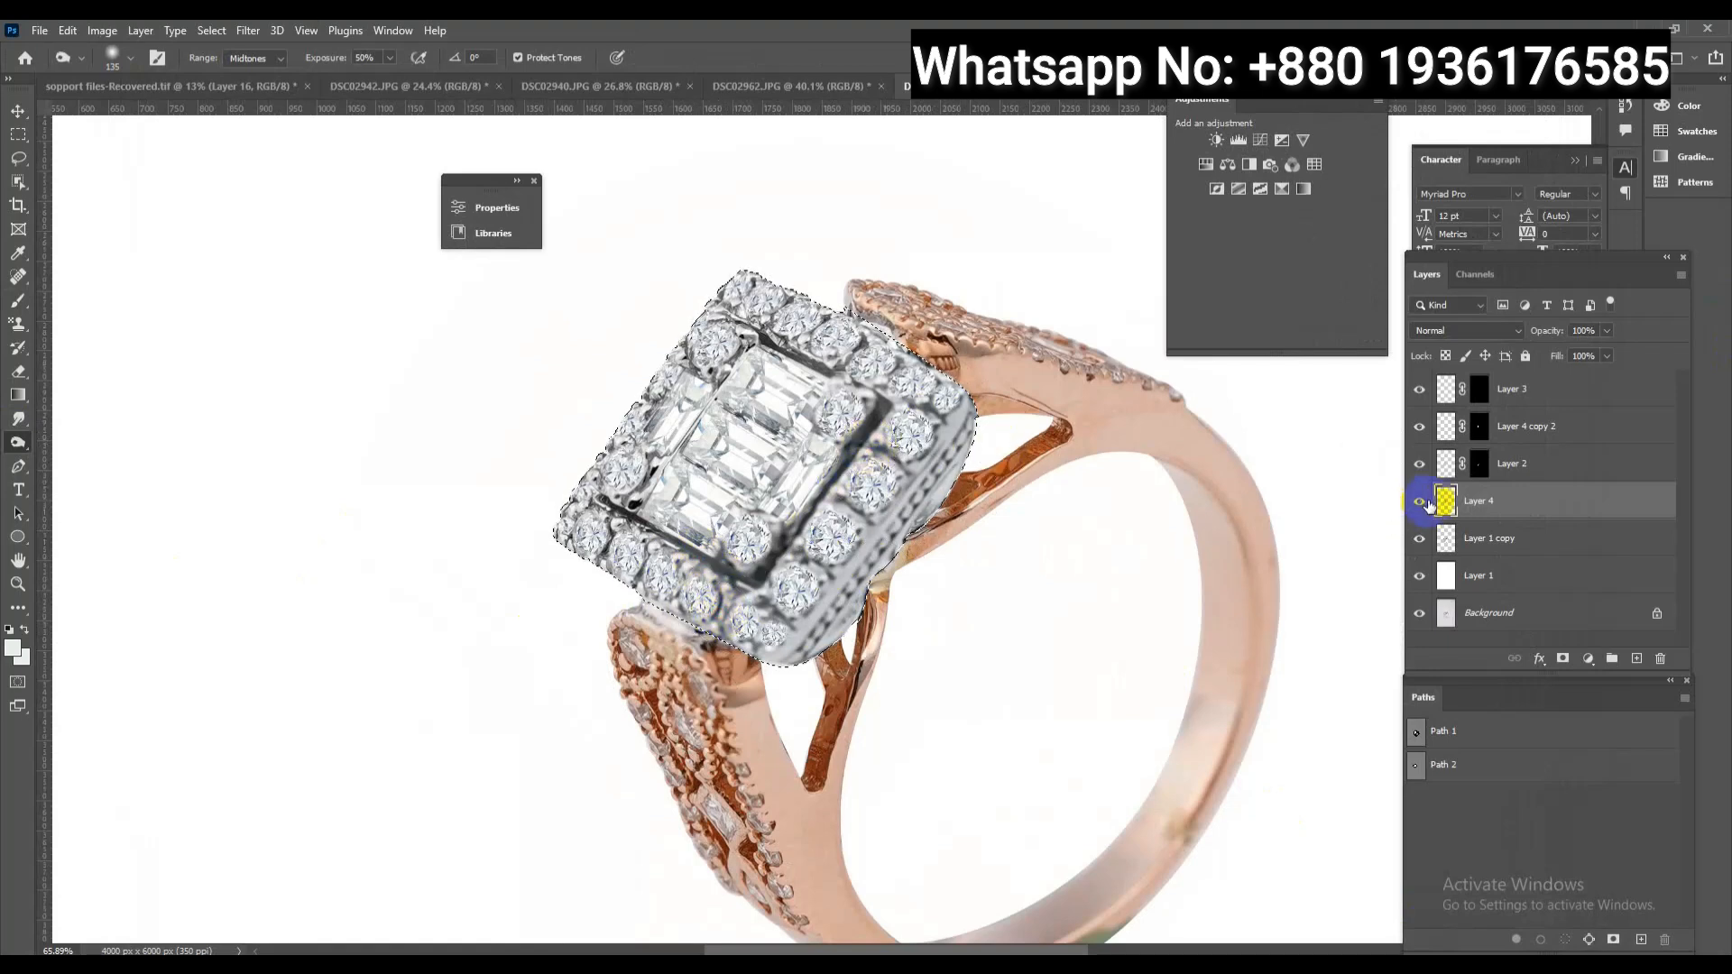
Apply a Selective Color adjustment to the diamond head with black at -18% for Neutrals and about -9% for Whites
left_click(1593, 663)
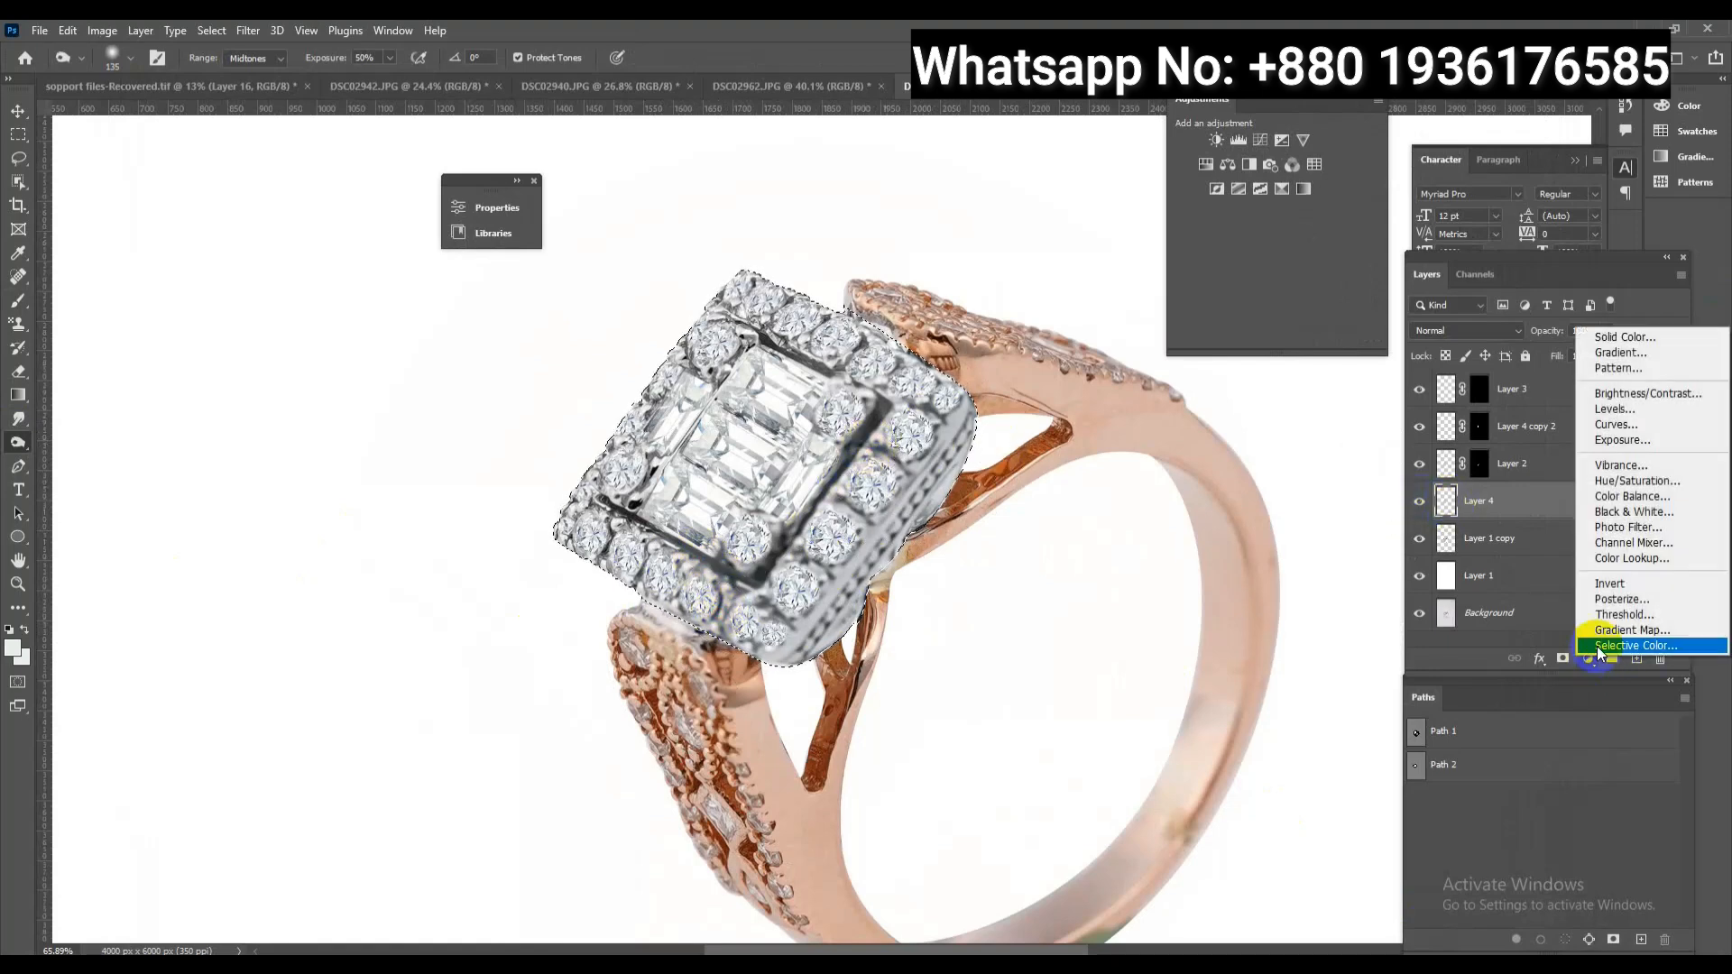
left_click(1624, 643)
mouse_move(663, 418)
left_mouse_down()
mouse_move(631, 427)
mouse_move(648, 431)
left_mouse_up()
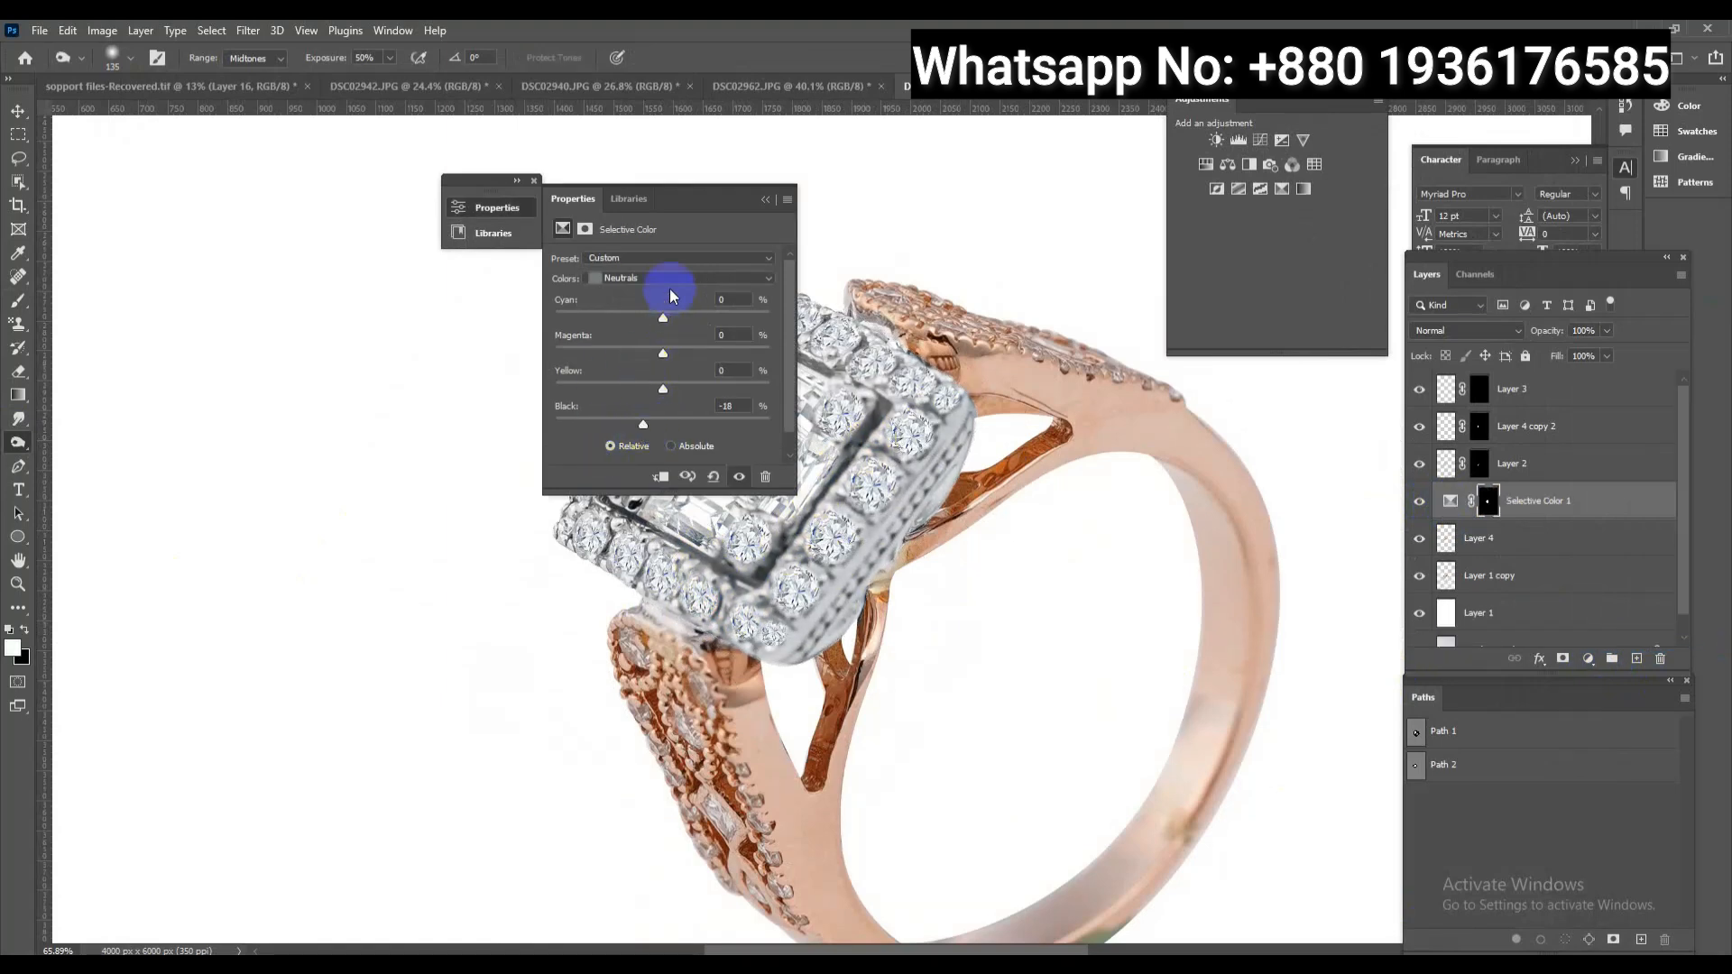
left_click(670, 280)
left_click(663, 416)
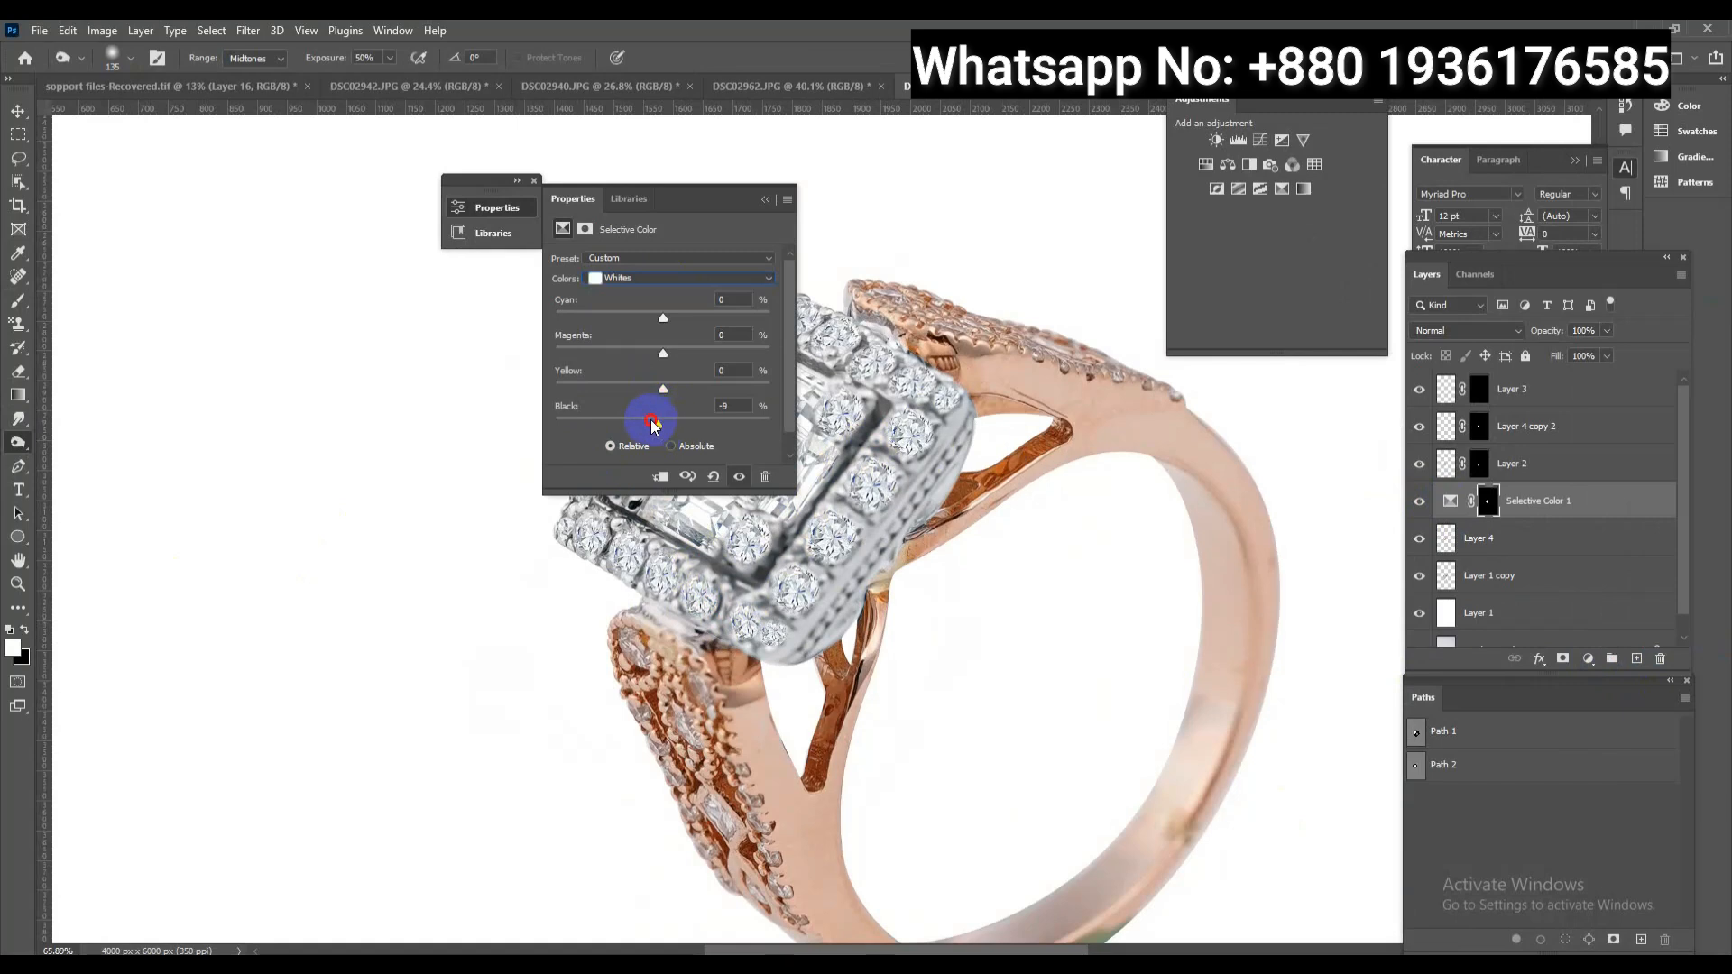
left_click(766, 199)
key("Delete")
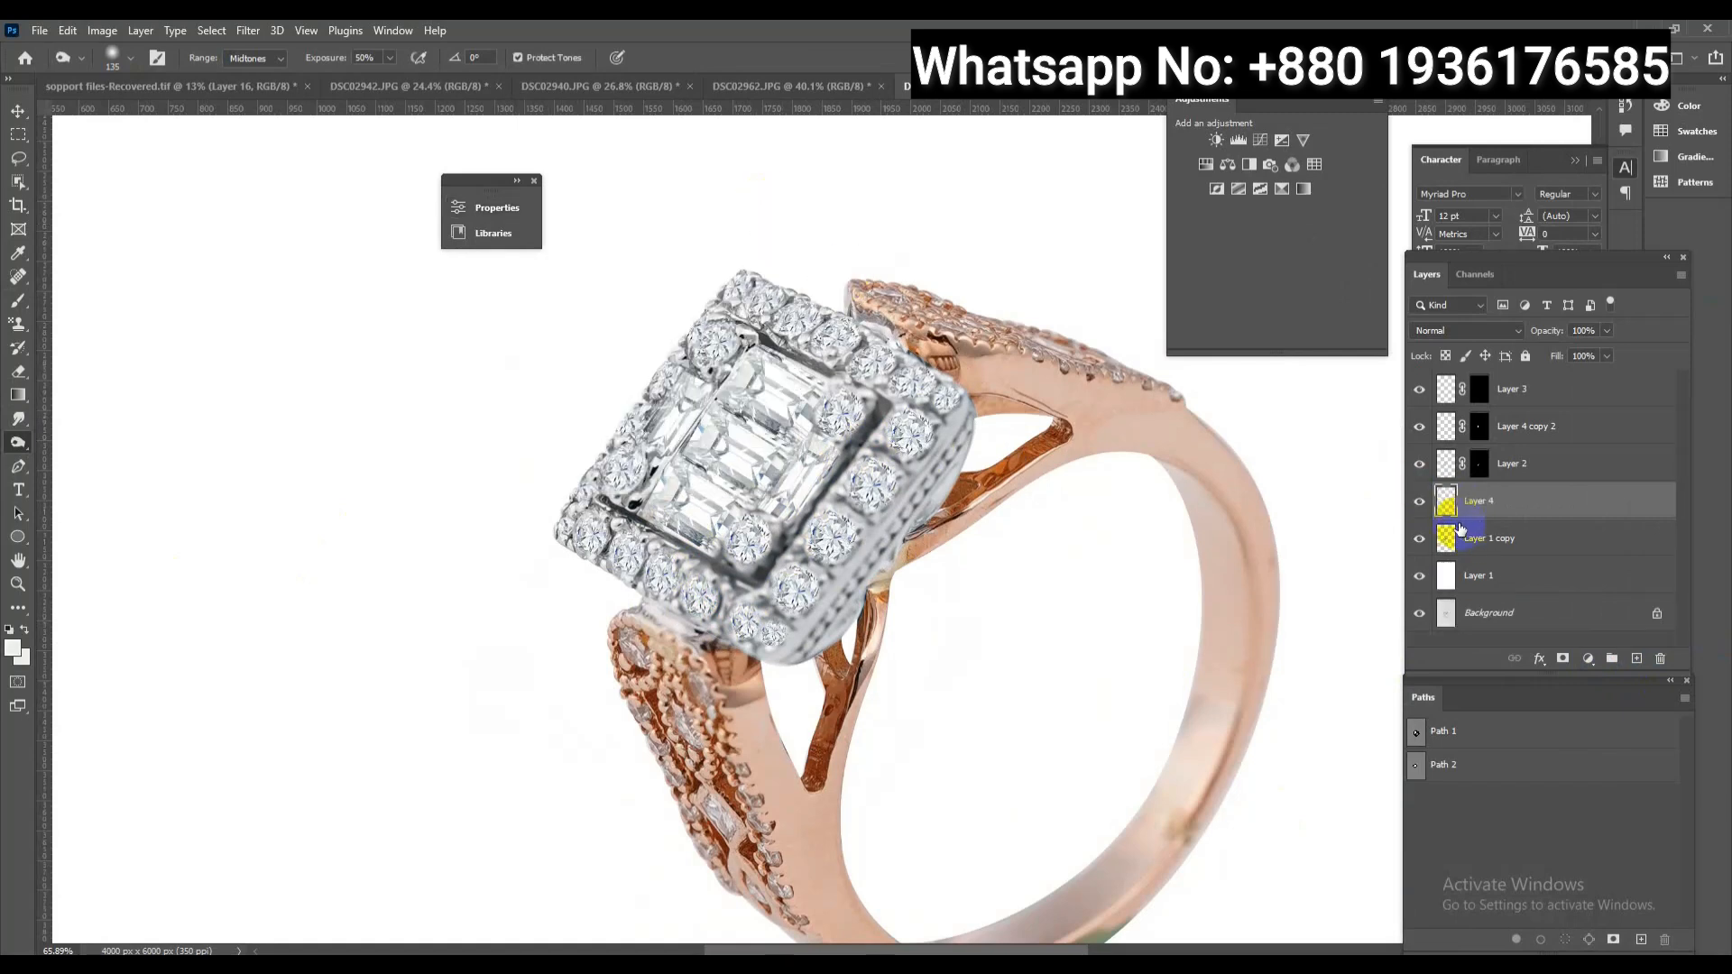
Save the retouched ring document
left_click_drag(1004, 558, 911, 469)
left_click_drag(1007, 660, 1062, 695)
key("ctrl+s")
left_click_drag(1037, 761, 1070, 768)
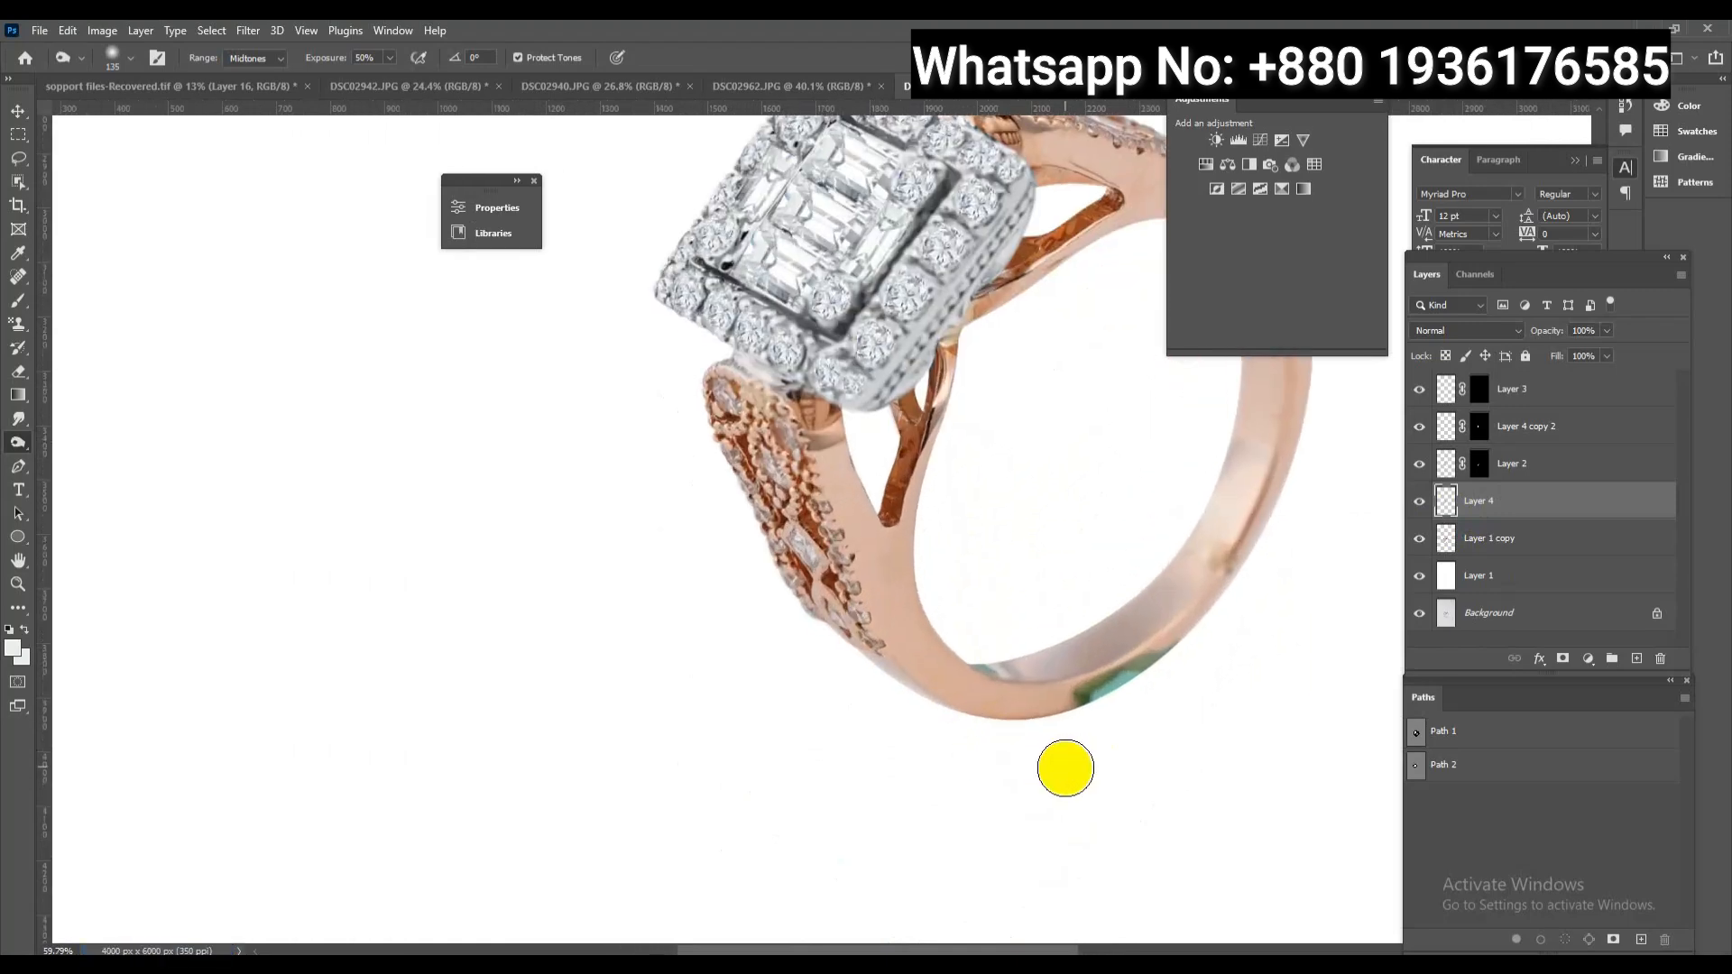
left_click_drag(791, 510, 825, 515)
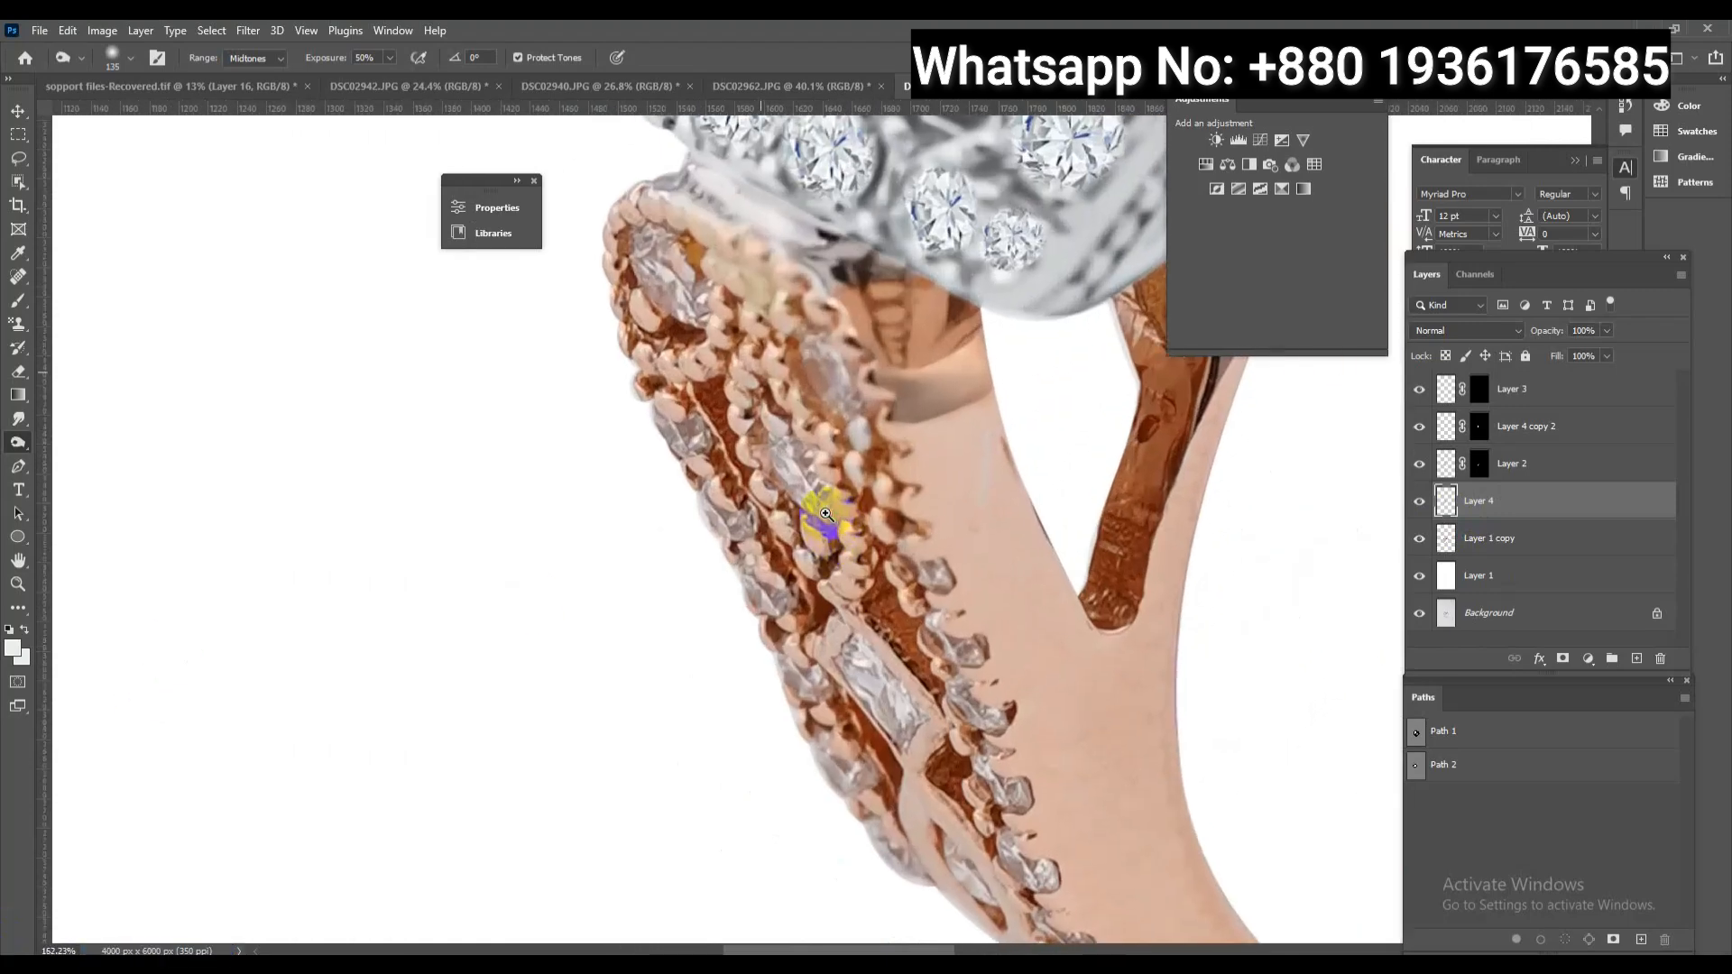
left_click_drag(868, 620, 914, 476)
key("ctrl+z")
key("ctrl+z")
key("ctrl+z")
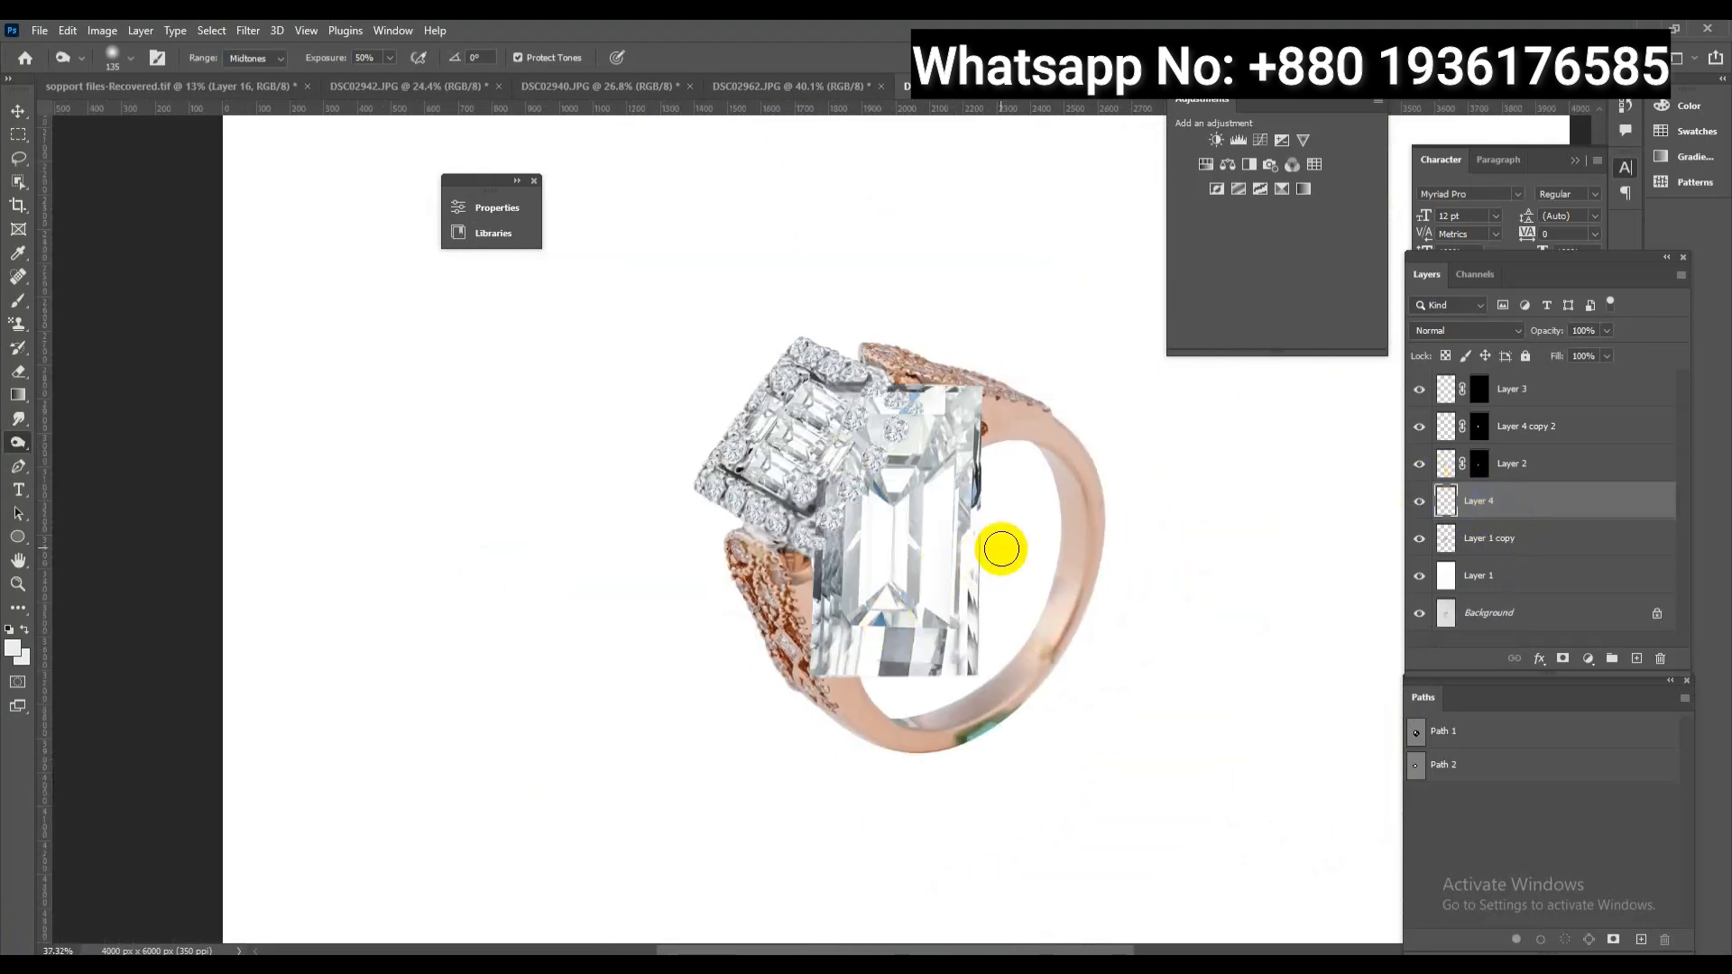
key("ctrl+z")
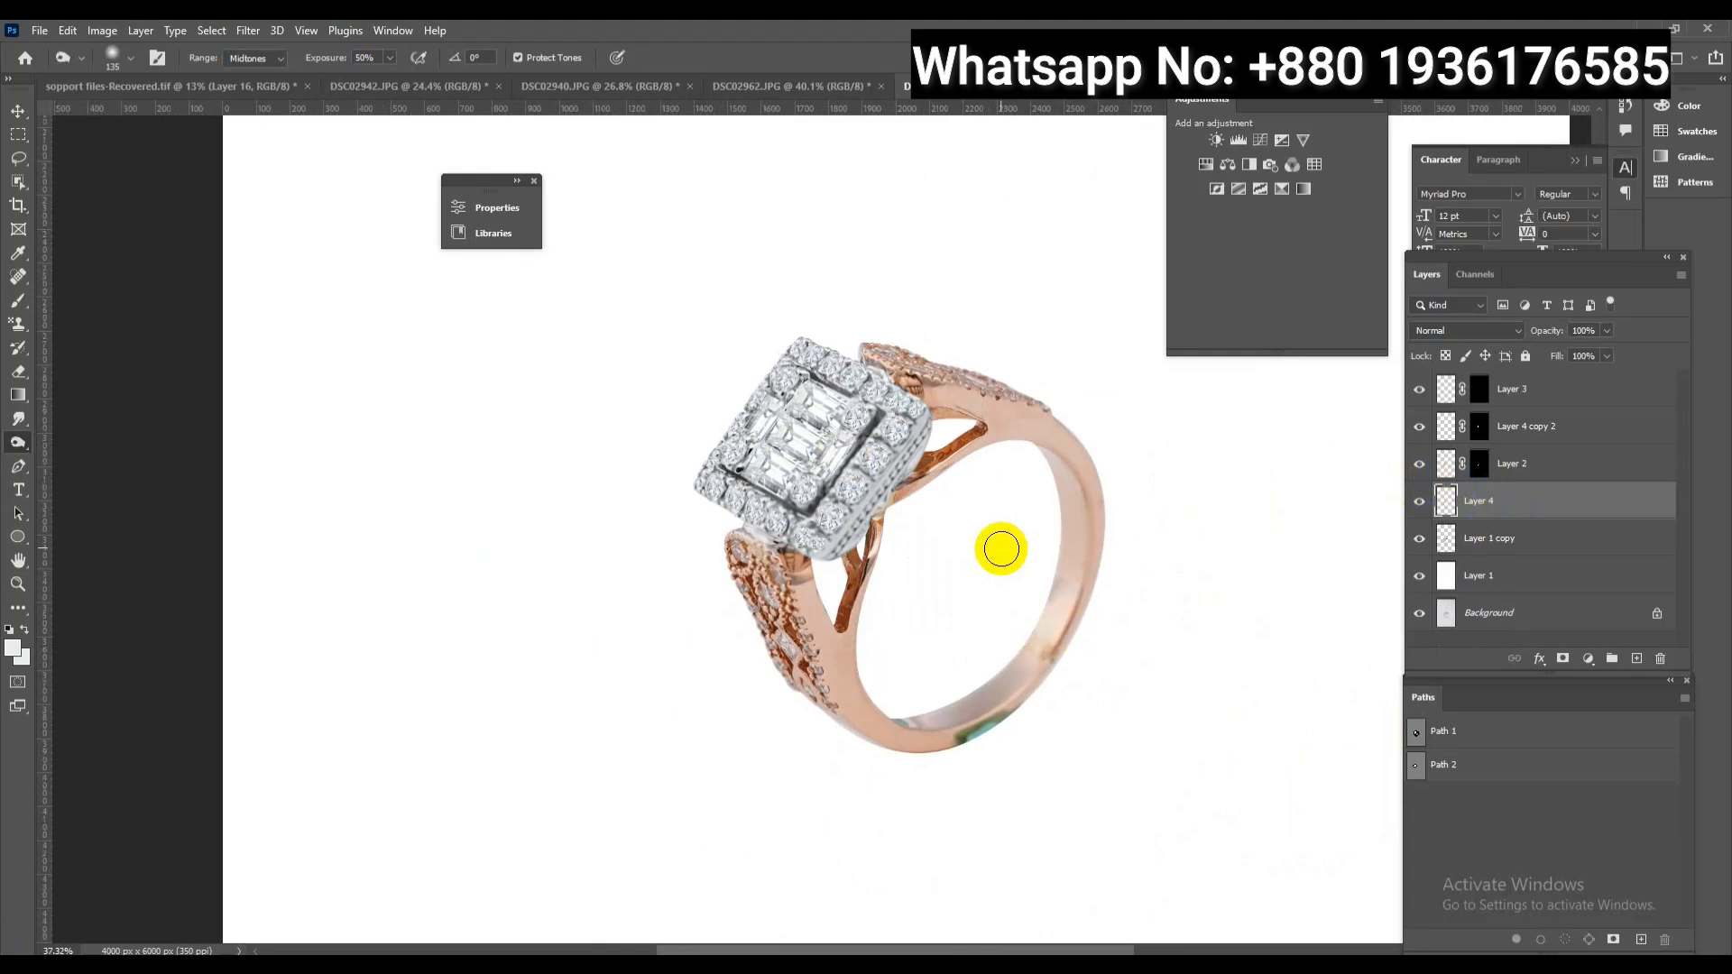
Bring the round diamond from the support file into the ring document and squeeze and rotate it over the near shoulder's baguette stone
left_click(108, 86)
key("v")
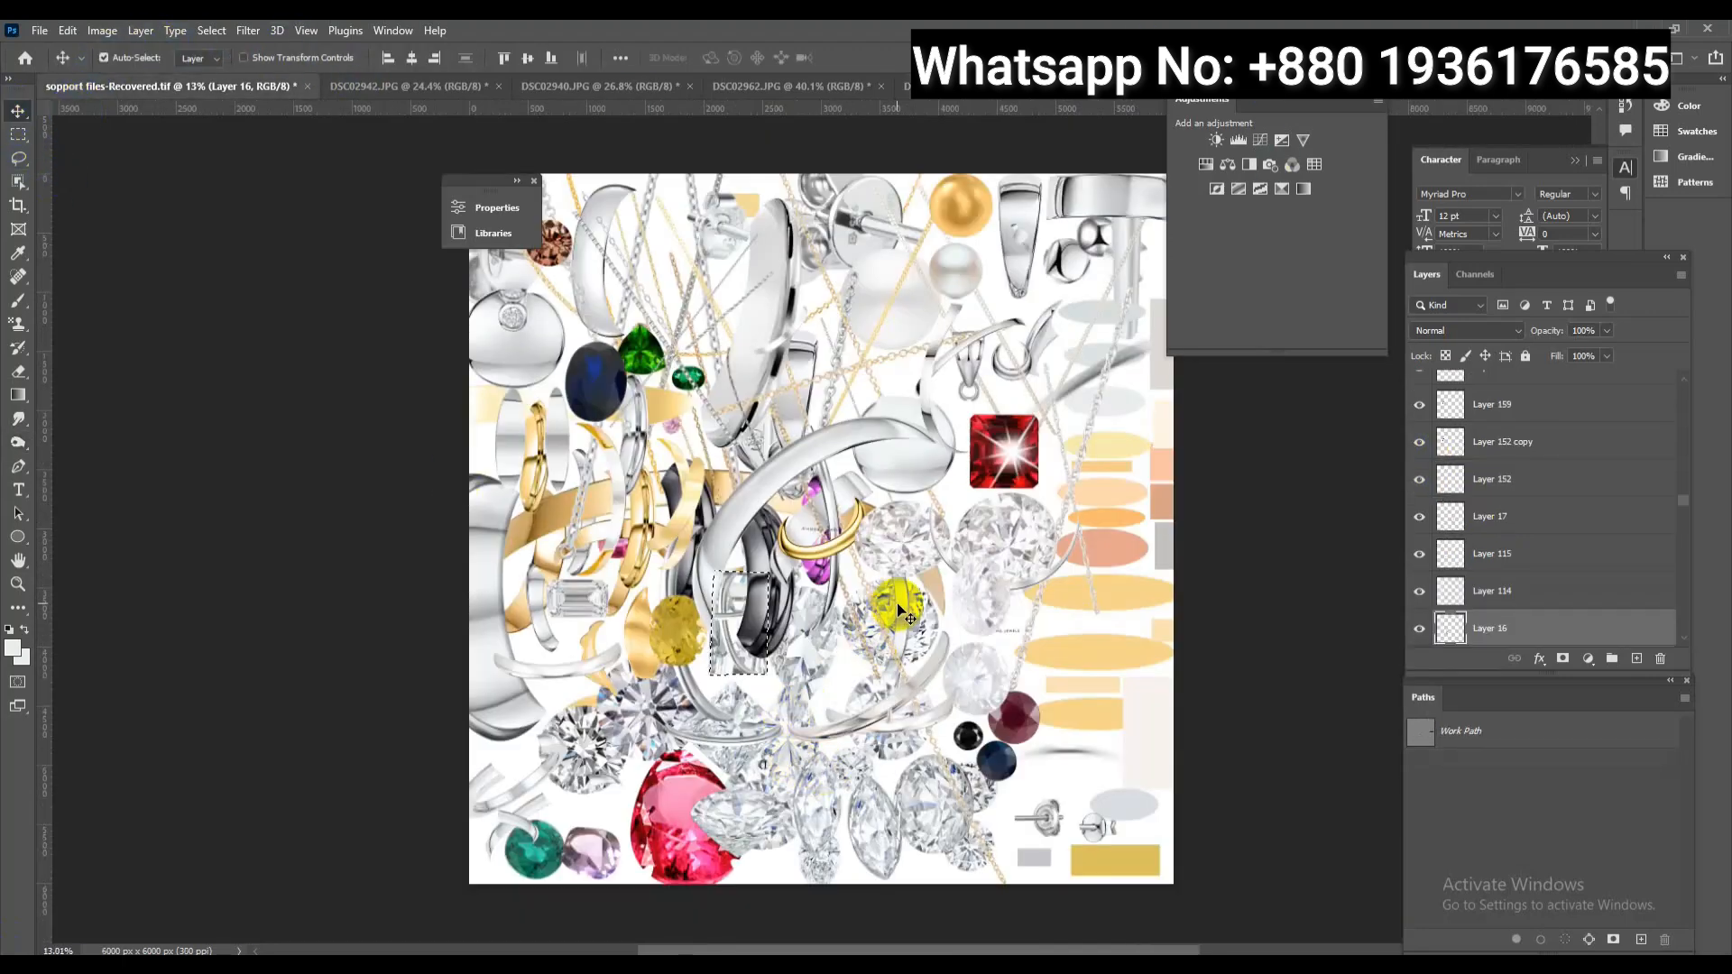
left_click_drag(898, 606, 881, 597)
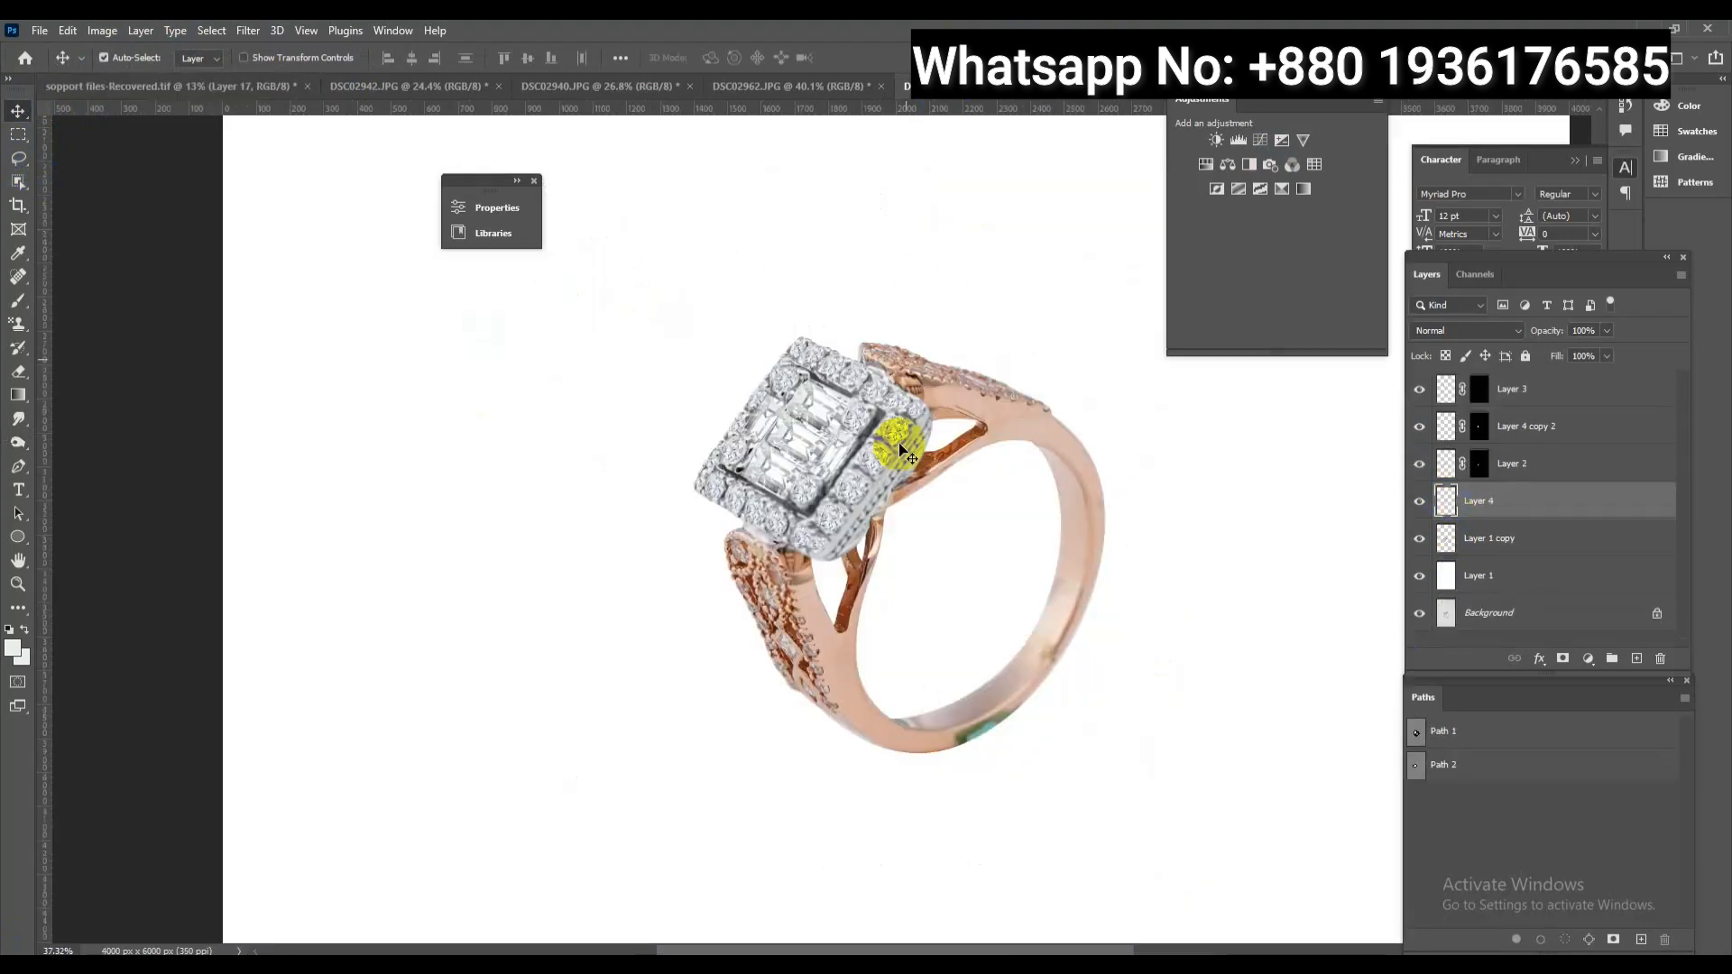
key("ctrl+t")
left_click_drag(902, 572, 835, 688)
left_click_drag(762, 464, 1032, 755)
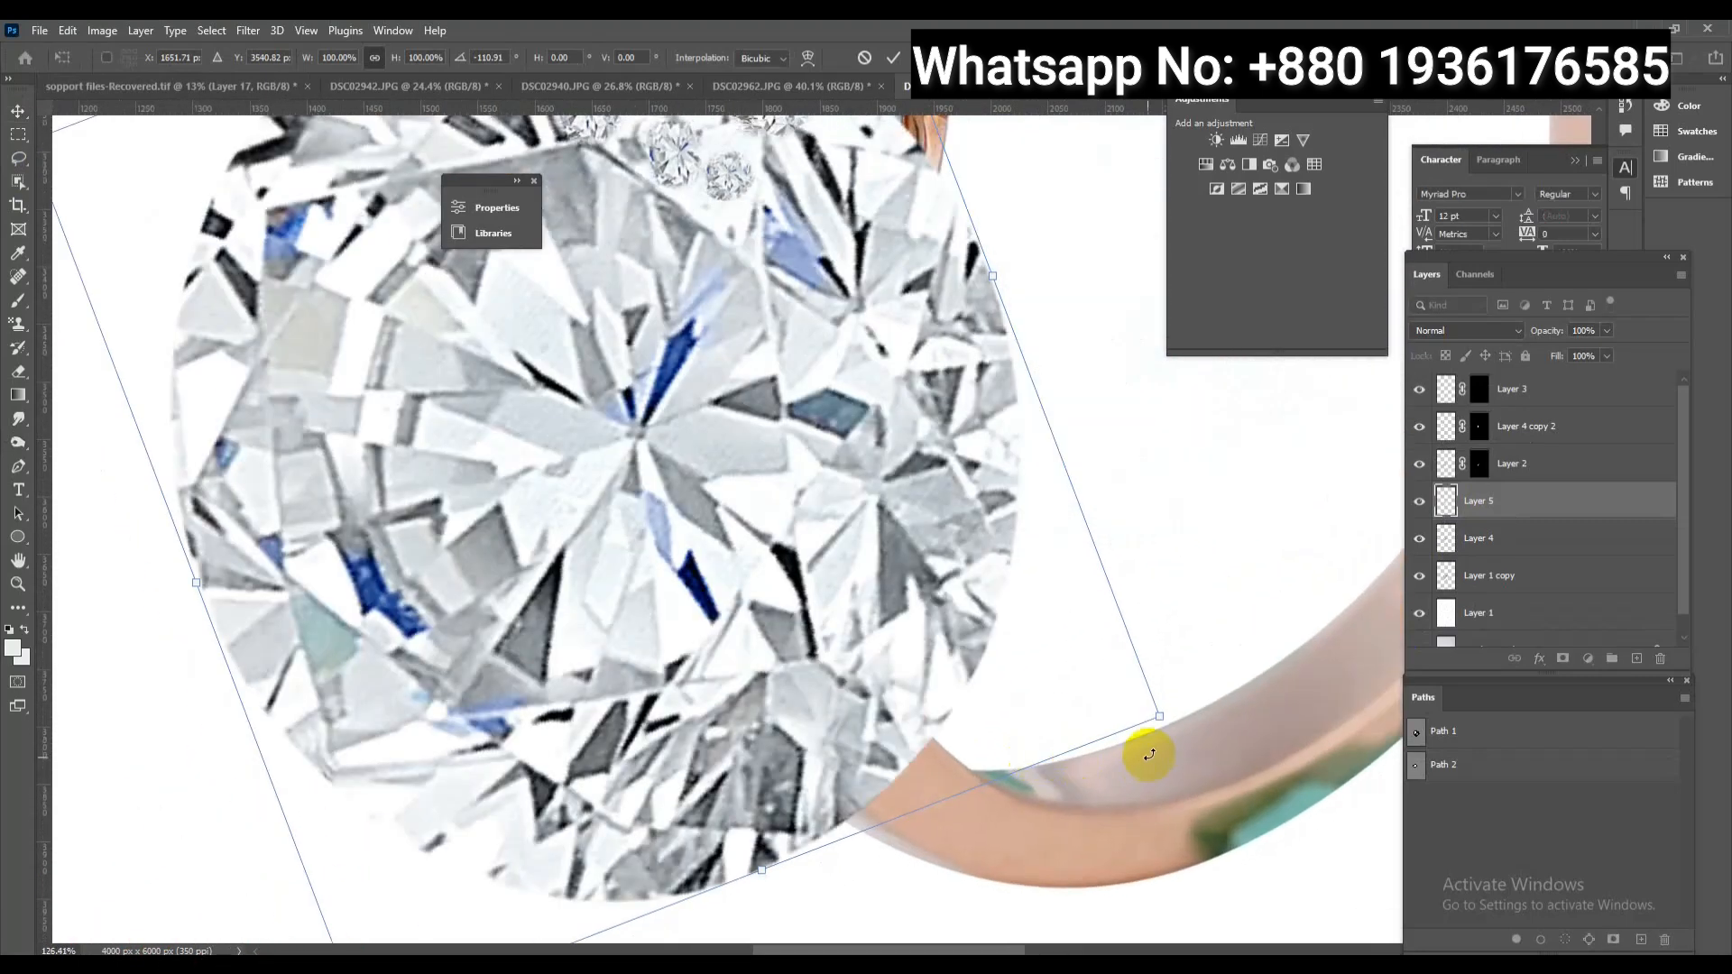
left_click_drag(1161, 716, 745, 472)
left_click_drag(661, 528, 661, 538)
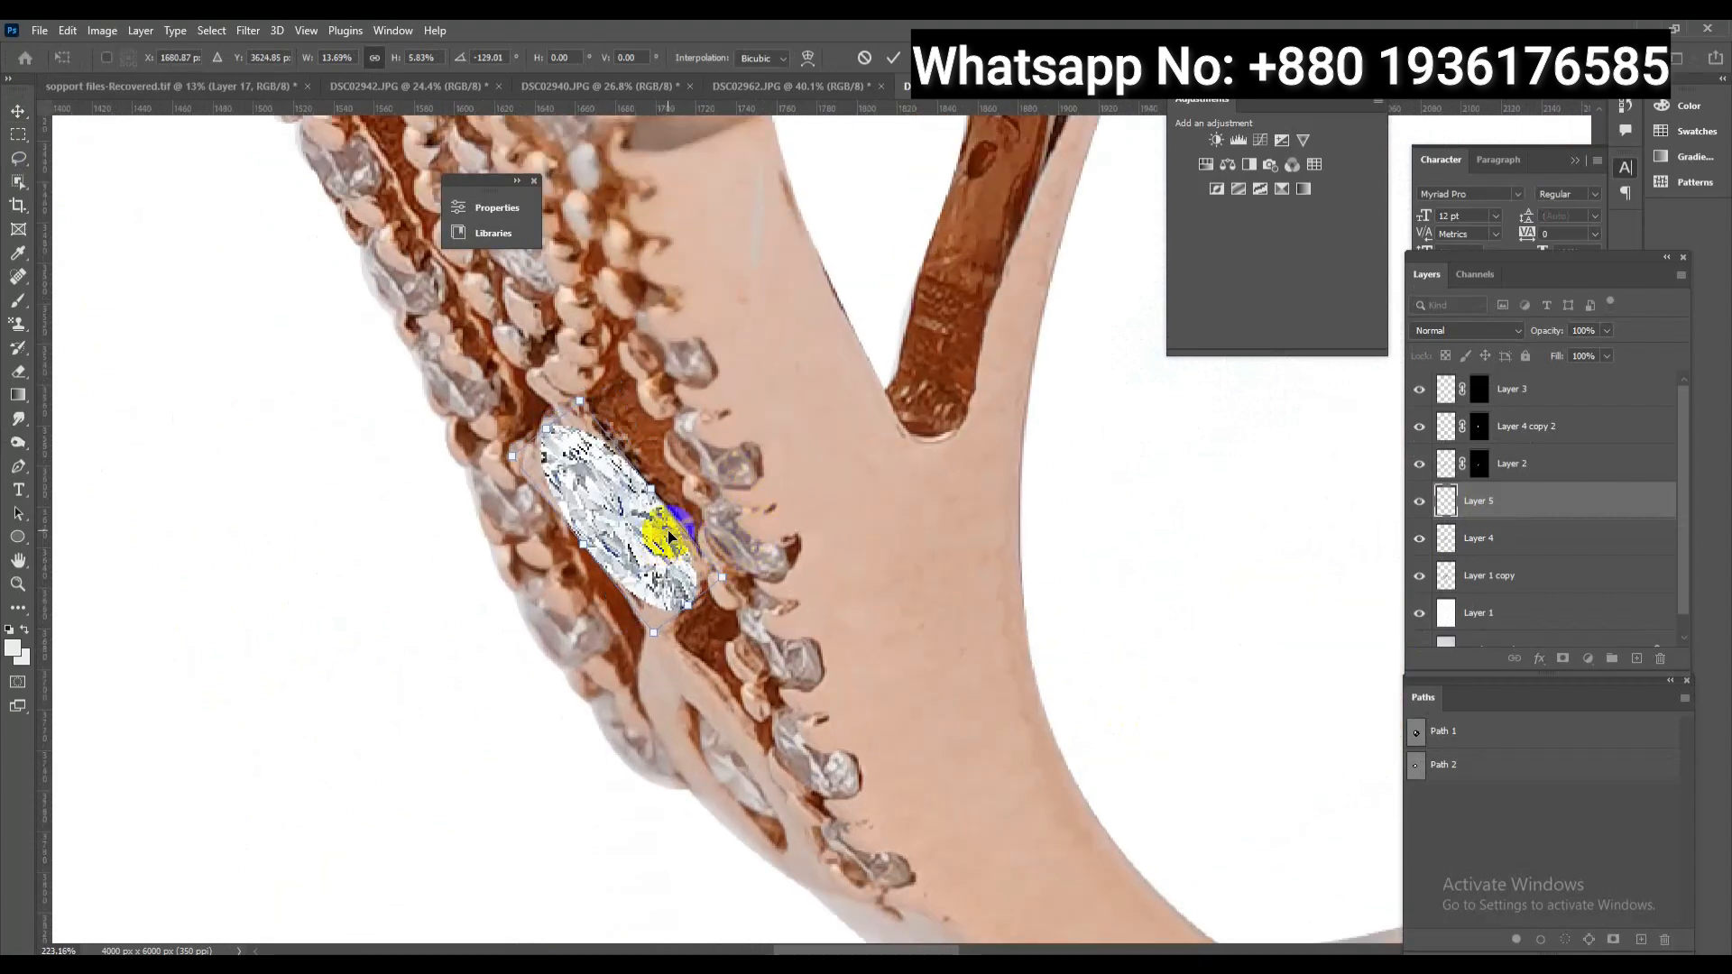
key("Return")
Duplicate the elongated diamond onto the other two center stones of the near shoulder and adjust the fit
key("ctrl+t")
left_click_drag(700, 629, 813, 581)
key("Return")
Scale a fresh round diamond copy to about 7%, rotate it -116°, and fit it over the near shoulder's upper inner stone
scroll(731, 758, "down", 3)
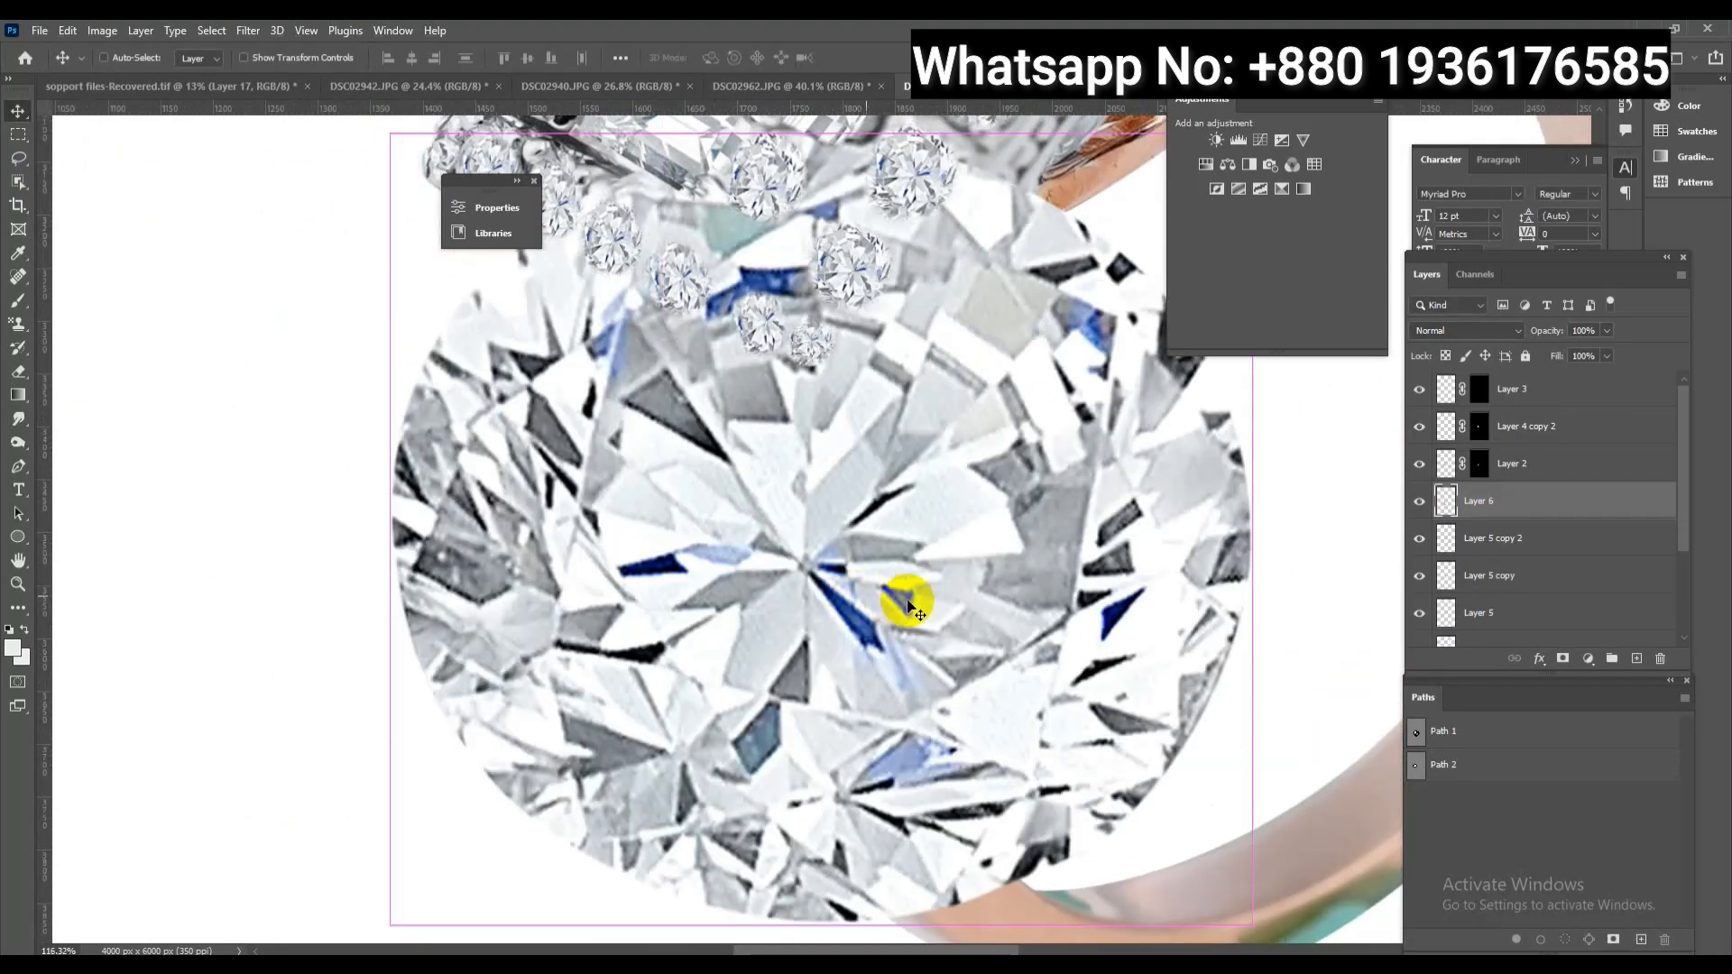
key("ctrl+t")
left_click_drag(1250, 925, 852, 578)
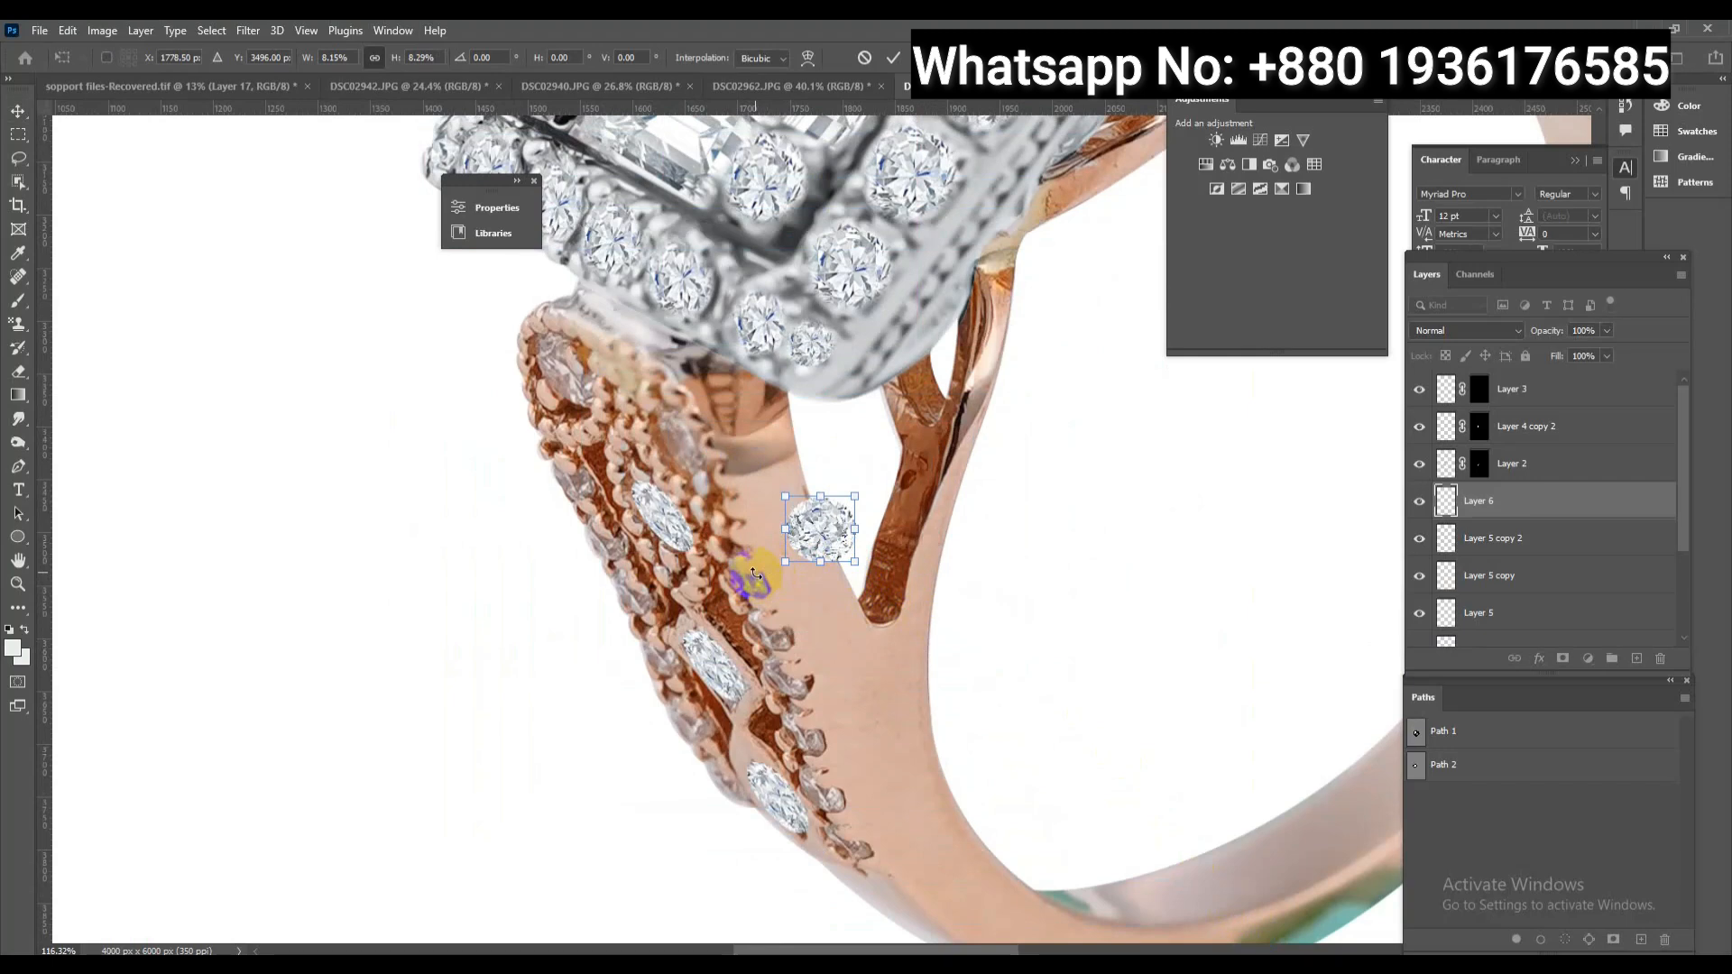
left_click_drag(781, 512, 837, 553)
left_click_drag(909, 599, 523, 375)
left_click_drag(668, 370, 505, 296)
mouse_move(651, 410)
left_mouse_down()
mouse_move(636, 390)
mouse_move(636, 407)
left_mouse_up()
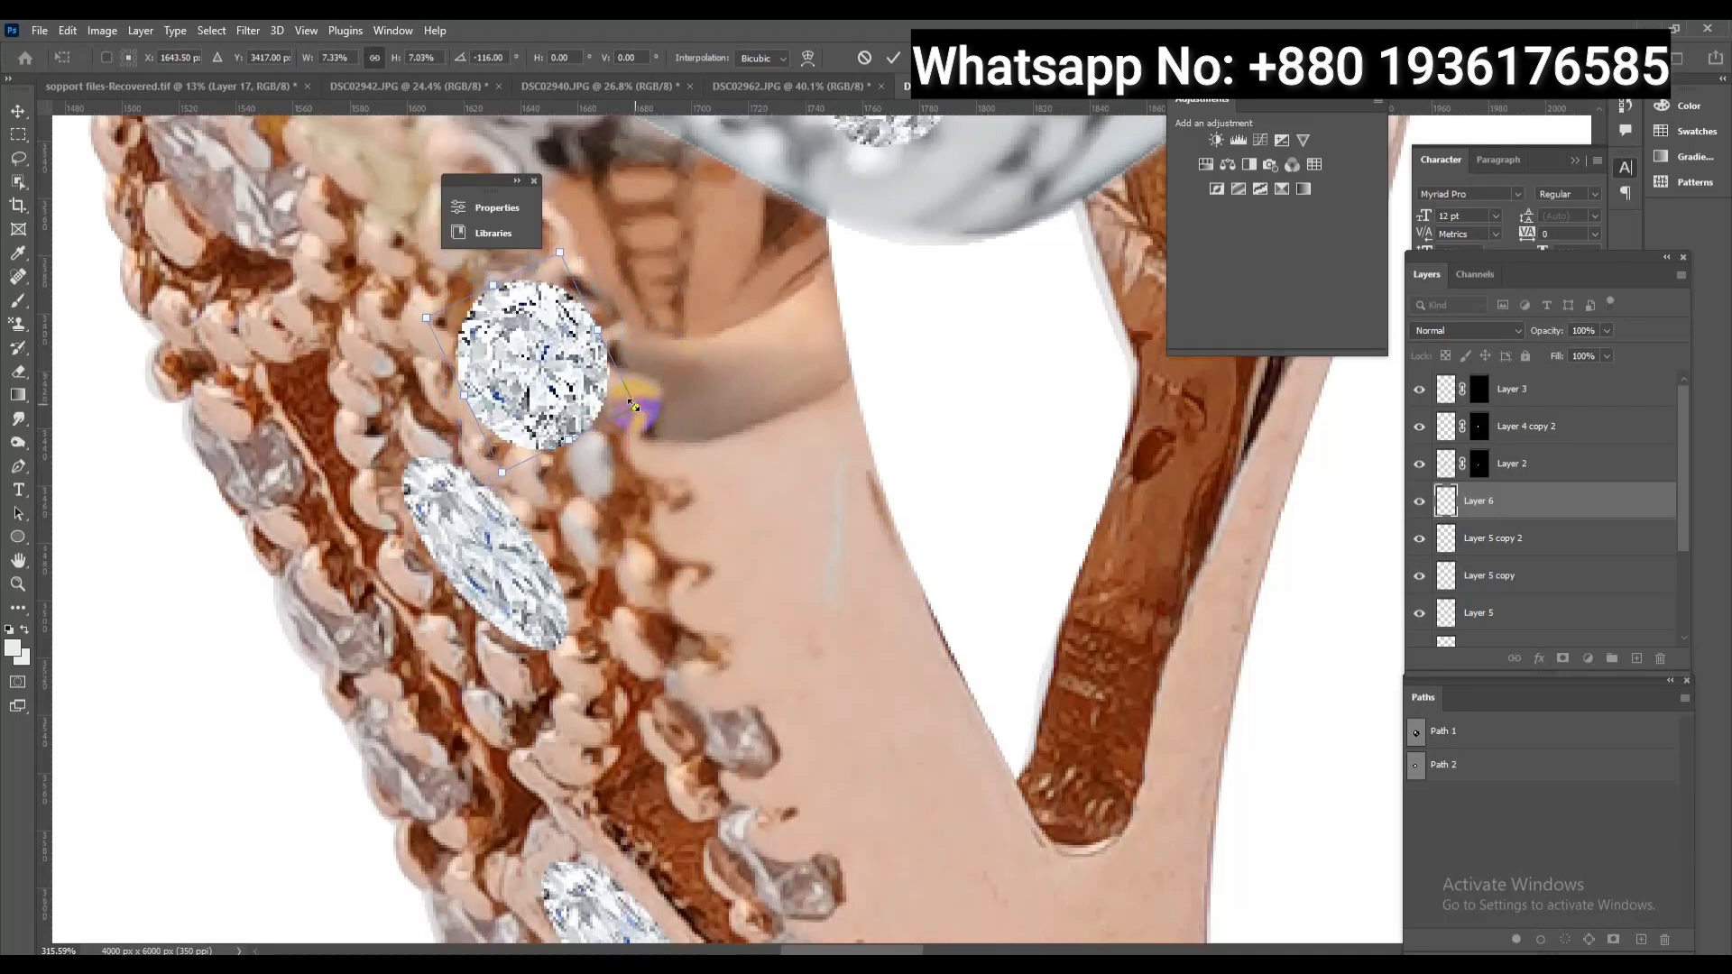
key("Return")
Duplicate the small round diamond down over the inner-edge stones of the near shoulder, resizing it to fit
left_click_drag(563, 357, 715, 734)
key("ctrl+t")
mouse_move(783, 813)
left_mouse_down()
mouse_move(758, 804)
mouse_move(771, 787)
left_mouse_up()
key("Return")
left_click_drag(710, 710, 772, 842)
left_click_drag(772, 842, 781, 485)
left_click_drag(781, 485, 821, 595)
left_click_drag(821, 596, 851, 486)
left_click_drag(857, 483, 929, 630)
Duplicate the small round diamond up along the outer-edge stones of the near shoulder
left_click_drag(928, 629, 750, 705)
mouse_move(750, 705)
left_mouse_down()
mouse_move(662, 549)
mouse_move(740, 731)
left_mouse_up()
left_click_drag(732, 680, 650, 499)
left_click_drag(670, 549, 731, 722)
left_click_drag(731, 722, 576, 435)
left_click_drag(577, 435, 624, 639)
left_click_drag(608, 601, 510, 433)
left_click_drag(509, 433, 595, 701)
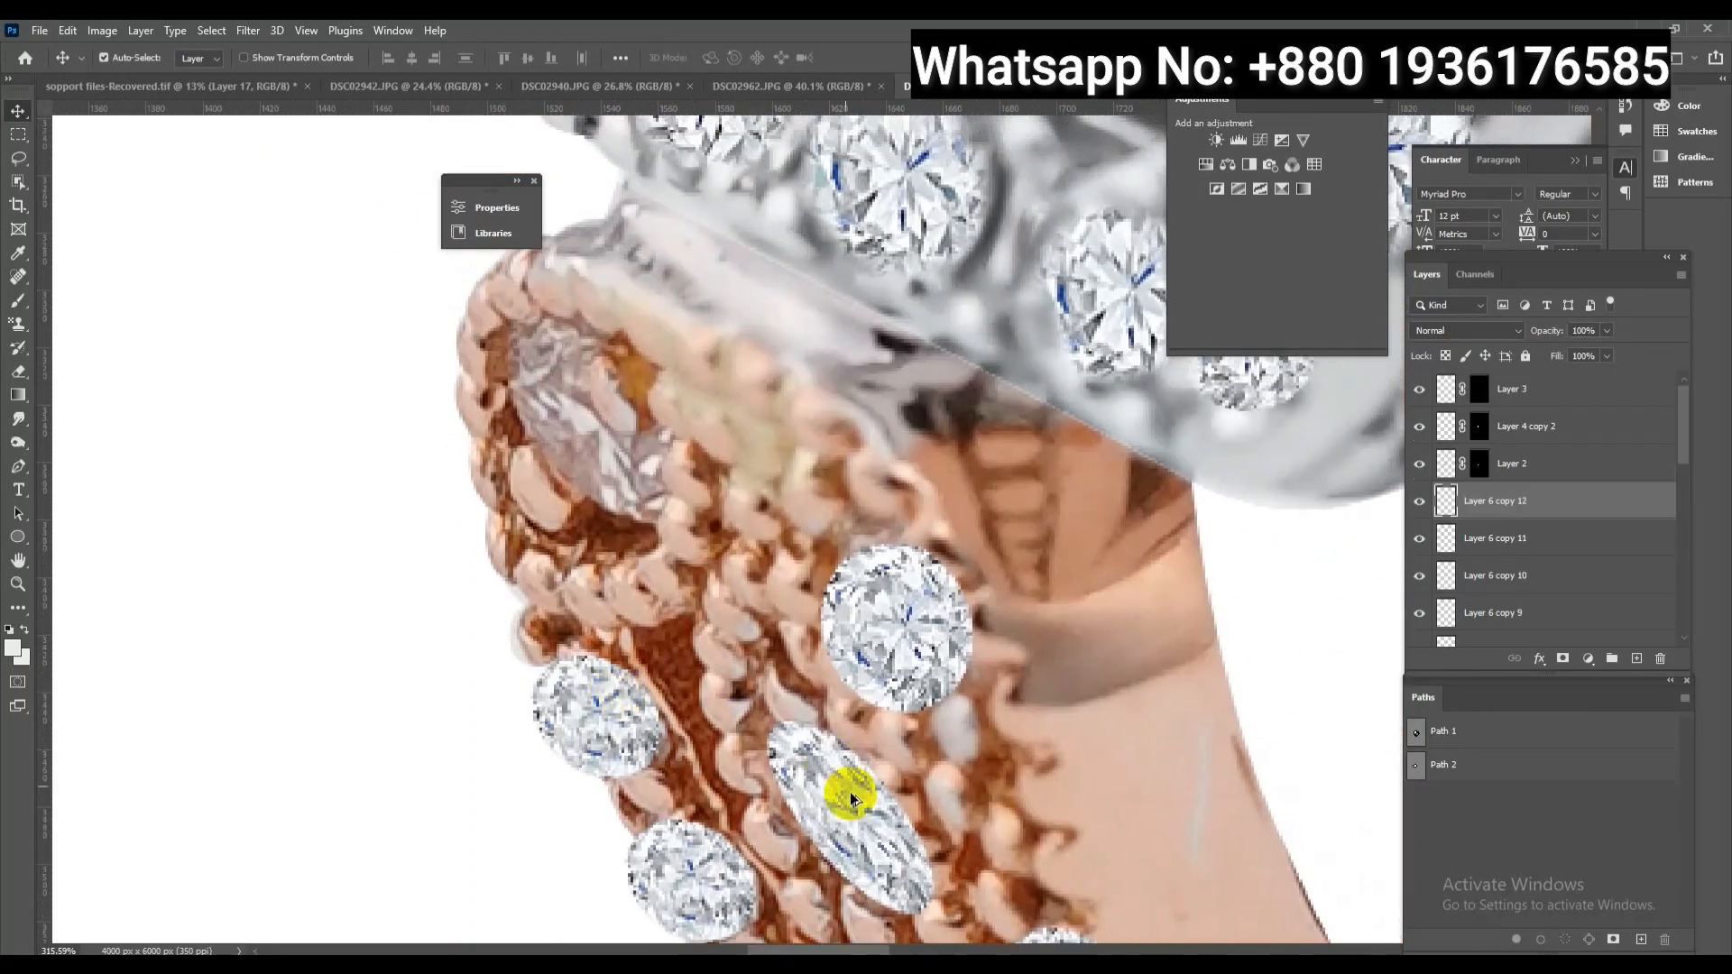
left_click_drag(851, 797, 580, 405)
key("ctrl+t")
left_click_drag(664, 327, 748, 254)
key("Return")
key("Delete")
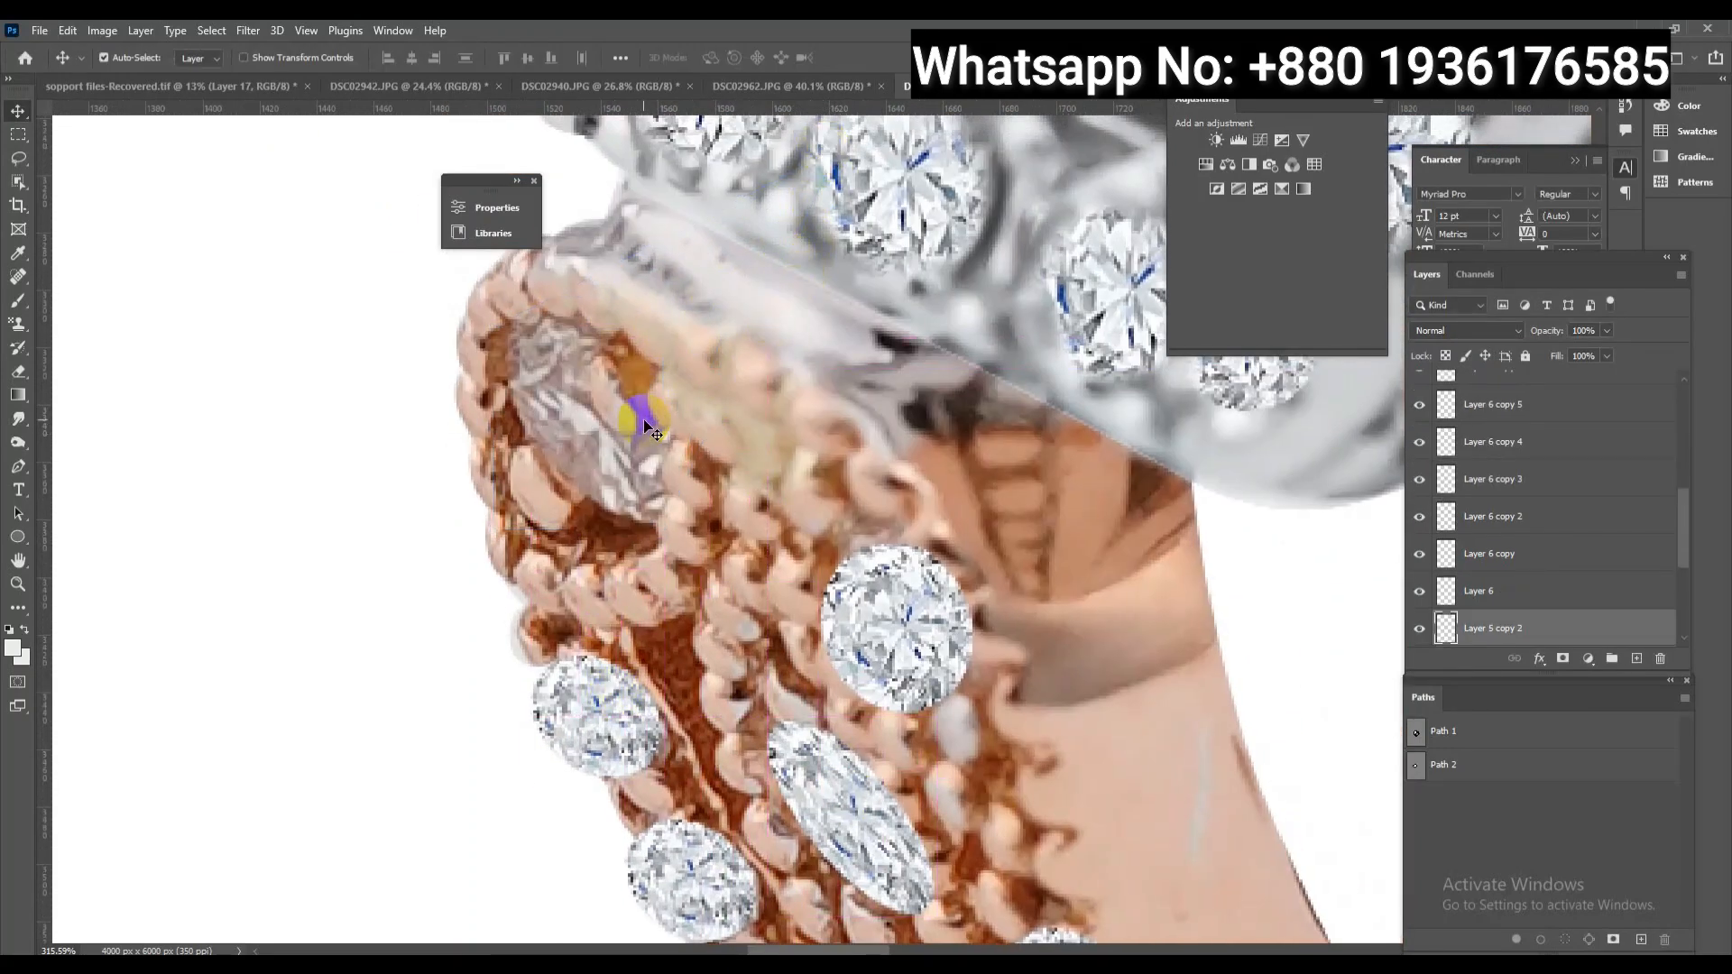
Paste another round diamond, scale it down, and fit it over the large stone at the near shoulder's upper end
key("ctrl+v")
key("ctrl+t")
scroll(715, 526, "down", 12)
left_click_drag(1144, 268, 724, 561)
scroll(787, 572, "up", 12)
left_click_drag(902, 635, 648, 516)
left_click_drag(778, 548, 724, 543)
key("Return")
Duplicate the elongated diamond to the far shoulder, rotate it about -34°, and place it on the stone at the shoulder's tip
scroll(686, 518, "down", 10)
scroll(881, 464, "up", 5)
left_click_drag(784, 629, 545, 678)
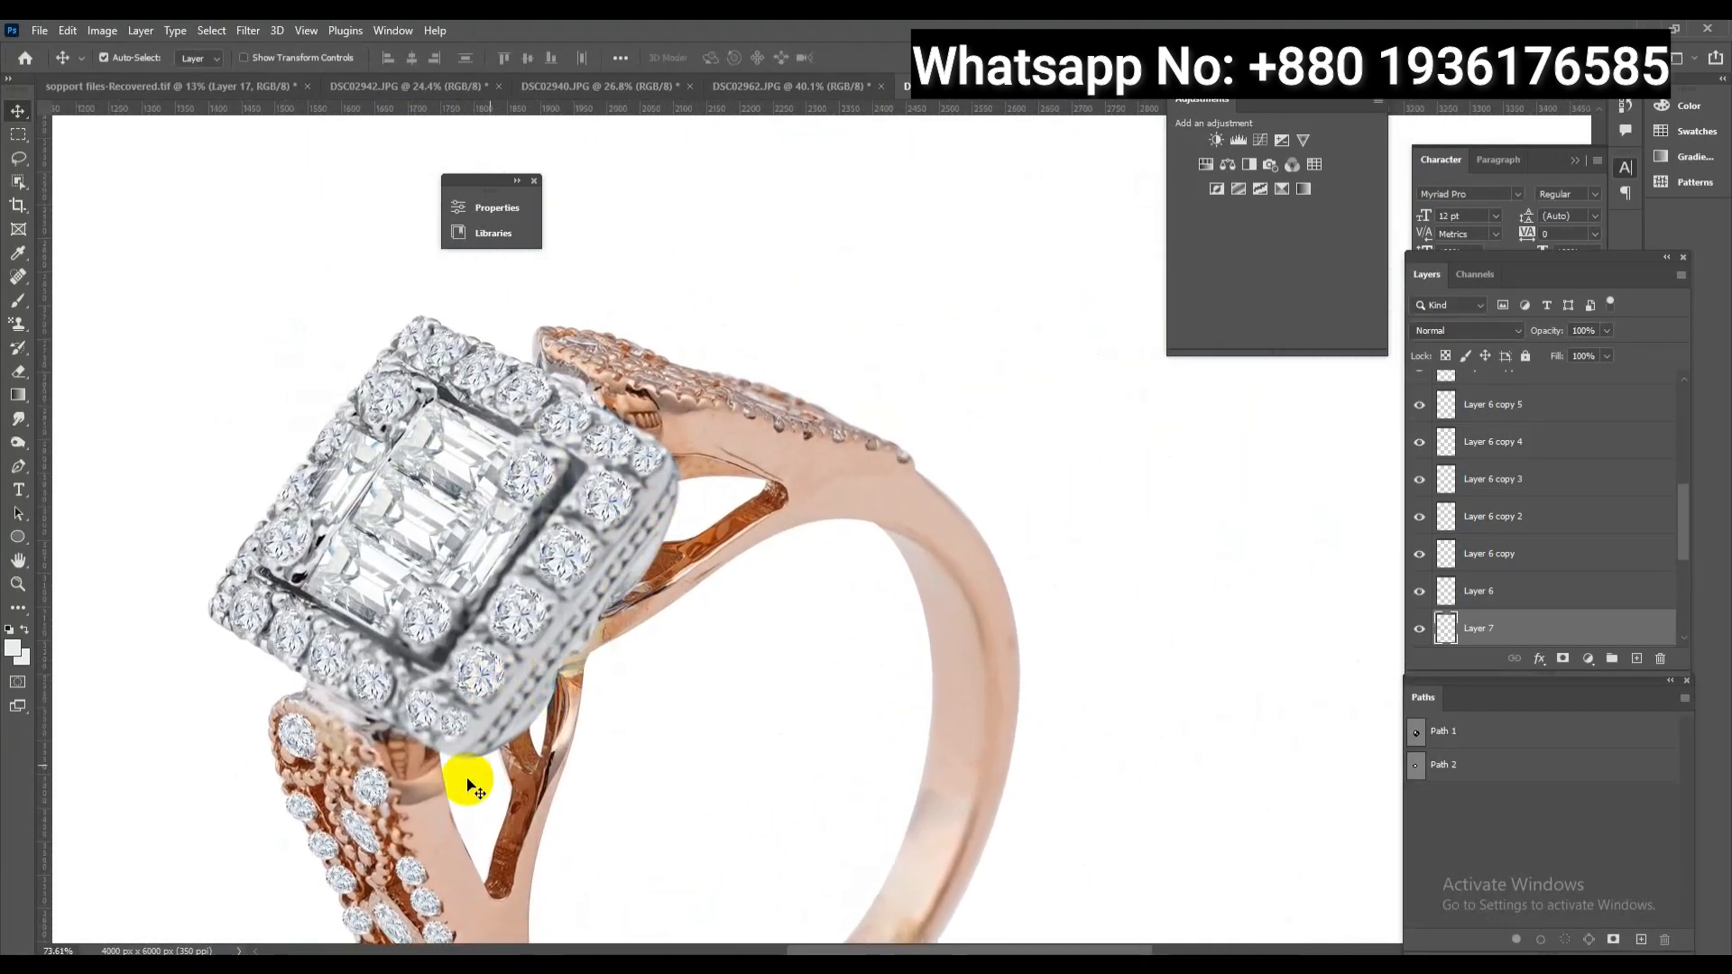
left_click_drag(356, 825, 760, 406, "alt")
scroll(760, 406, "up", 5)
key("ctrl+t")
left_click_drag(920, 406, 862, 360)
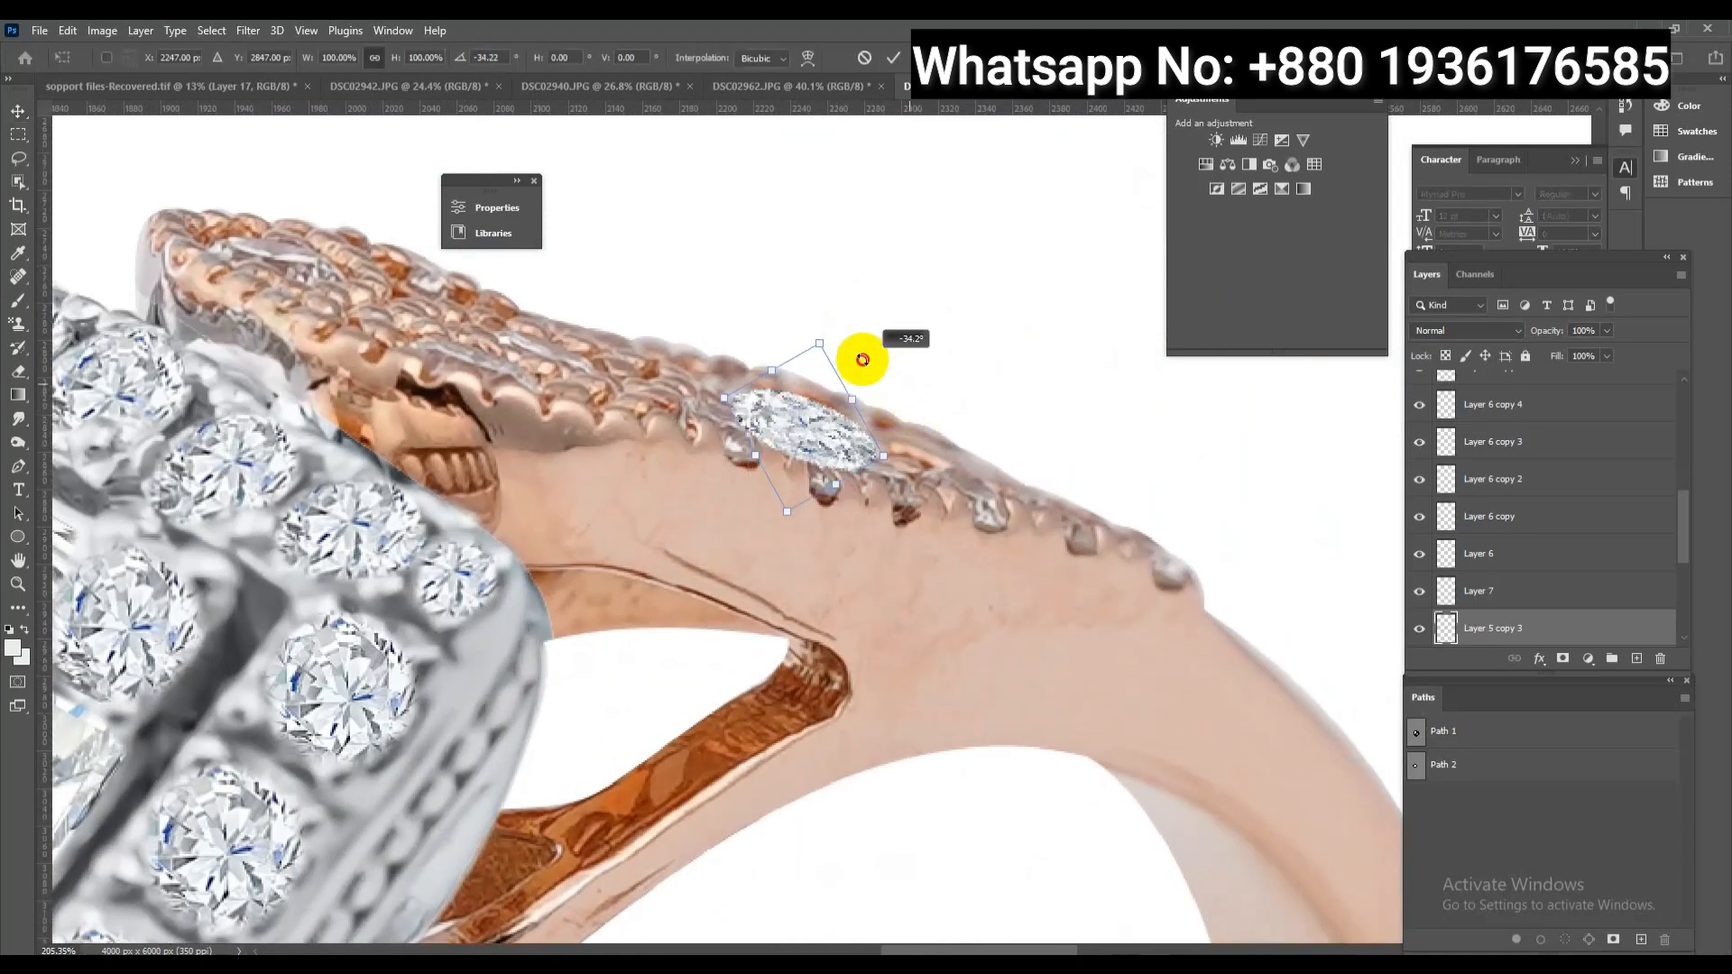
left_click_drag(825, 426, 1184, 578)
key("Return")
Duplicate the elongated diamond up along the far shoulder's center stones and adjust the copy at the upper end to fit
left_click_drag(1184, 578, 993, 508, "alt")
left_click_drag(993, 507, 561, 359, "alt")
left_click_drag(550, 359, 440, 271, "alt")
left_click_drag(433, 269, 291, 250, "alt")
key("ctrl+t")
left_click_drag(339, 242, 327, 216)
key("Return")
scroll(866, 259, "down", 10)
scroll(1570, 397, "up", 2)
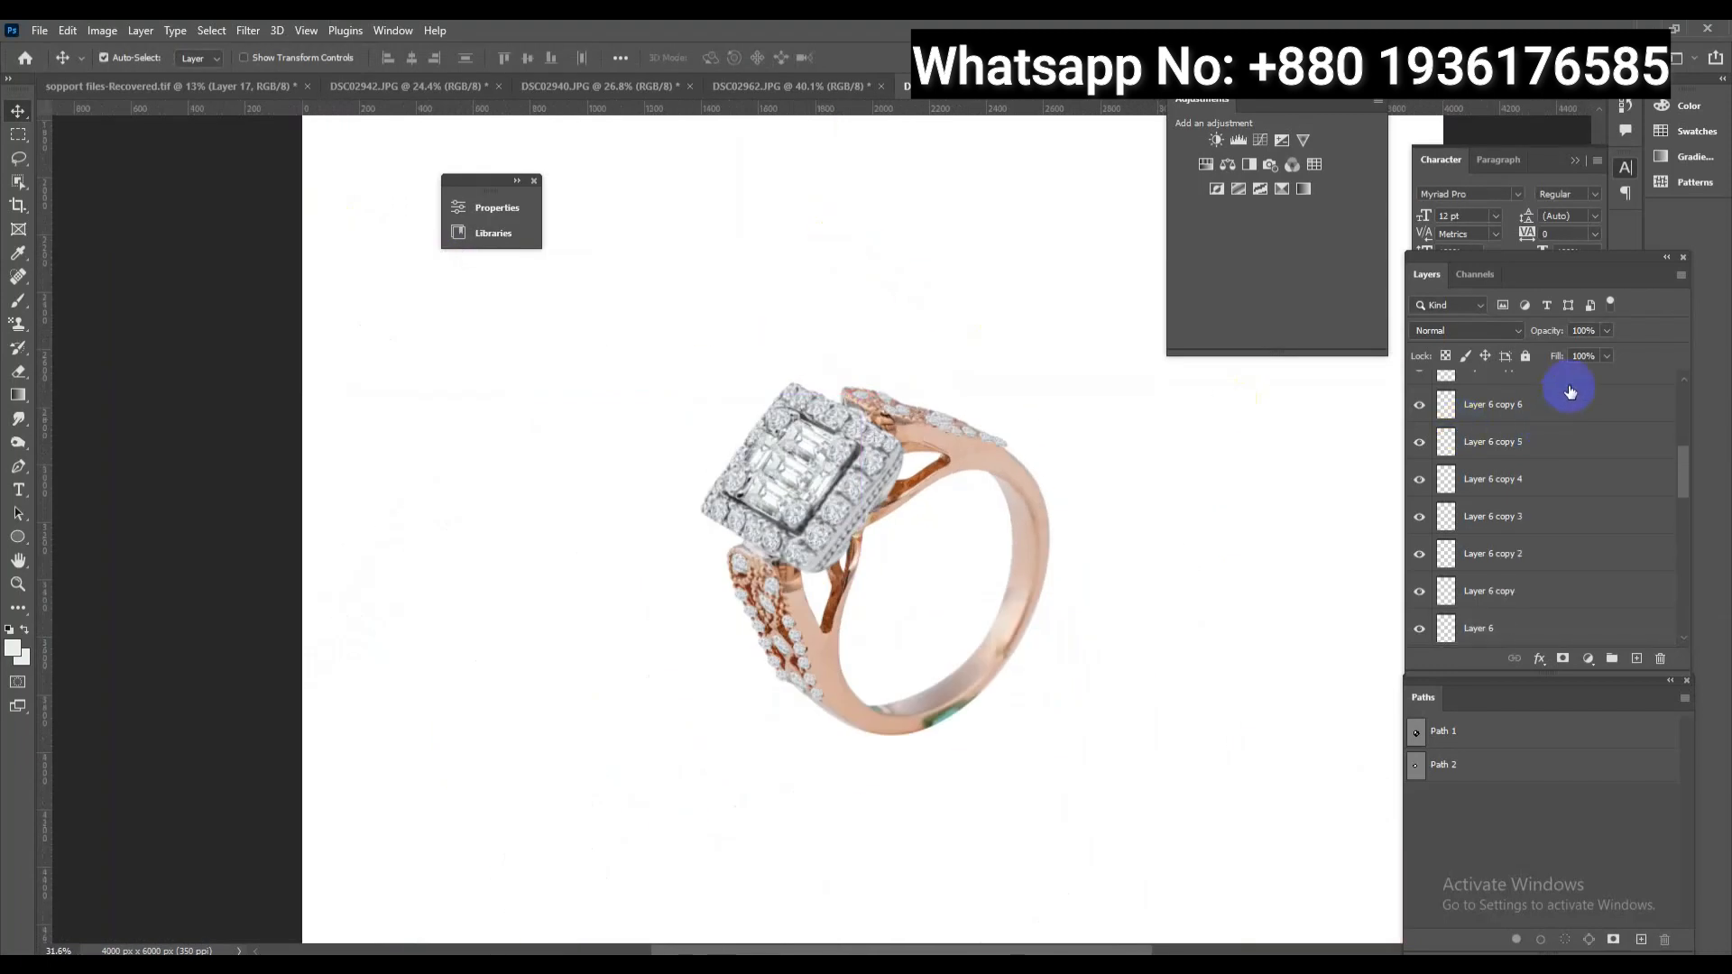
scroll(1570, 390, "up", 2)
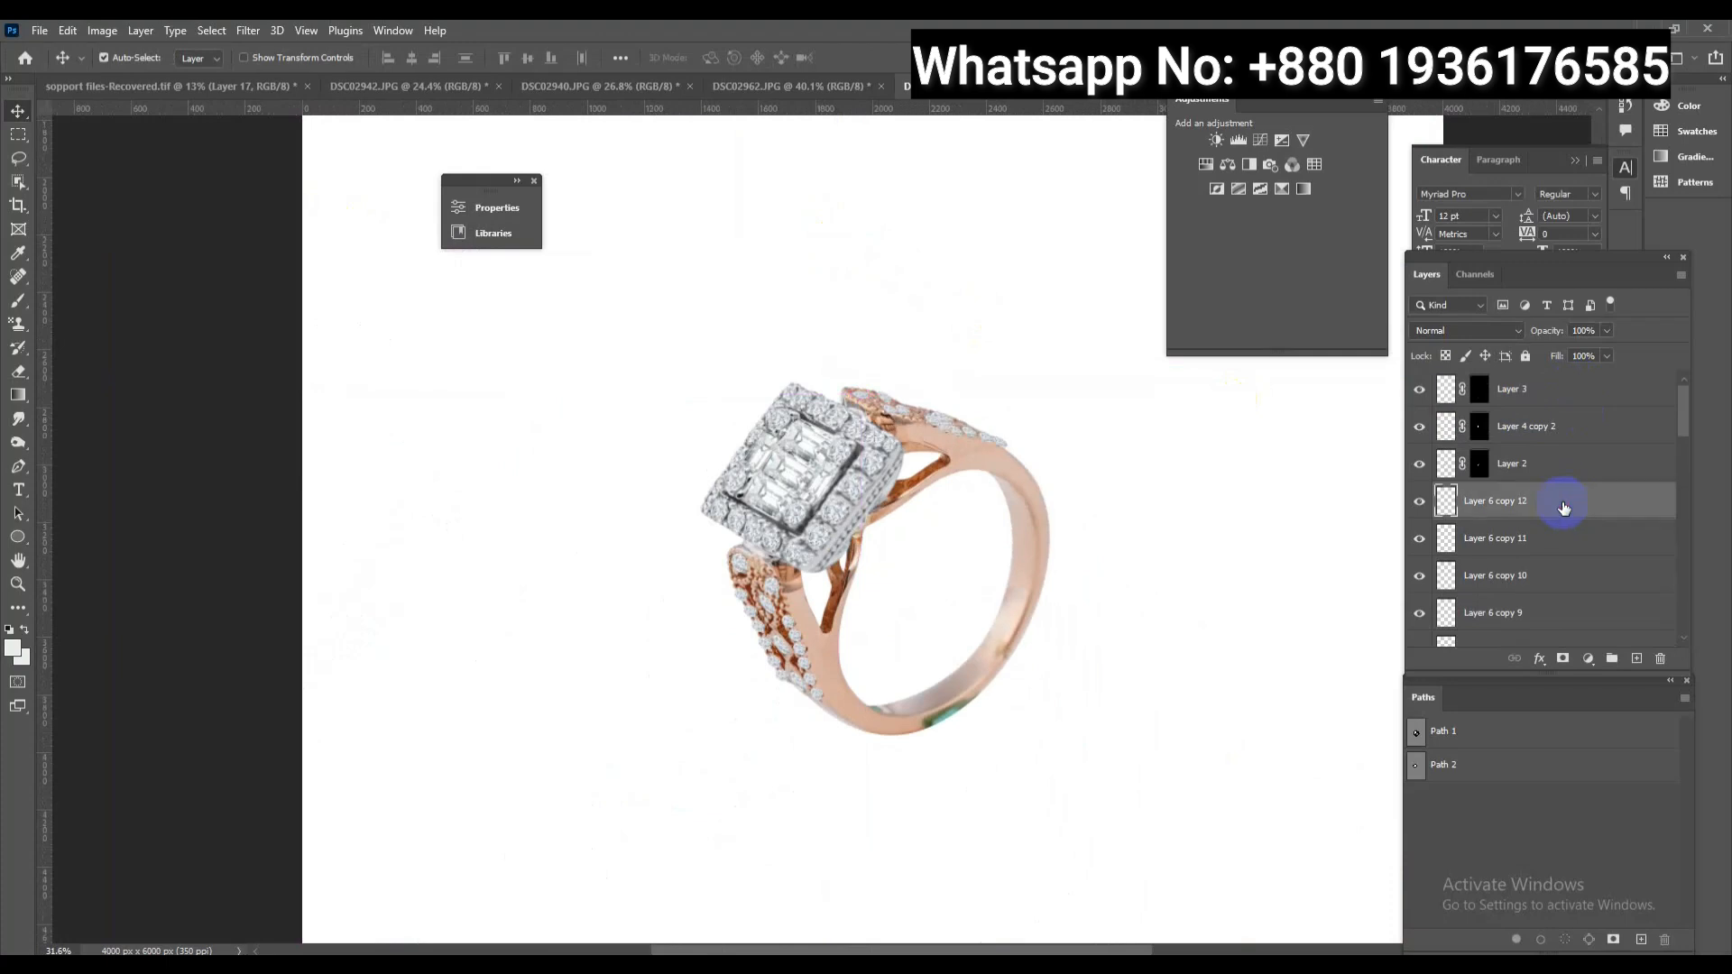
scroll(1575, 519, "down", 5)
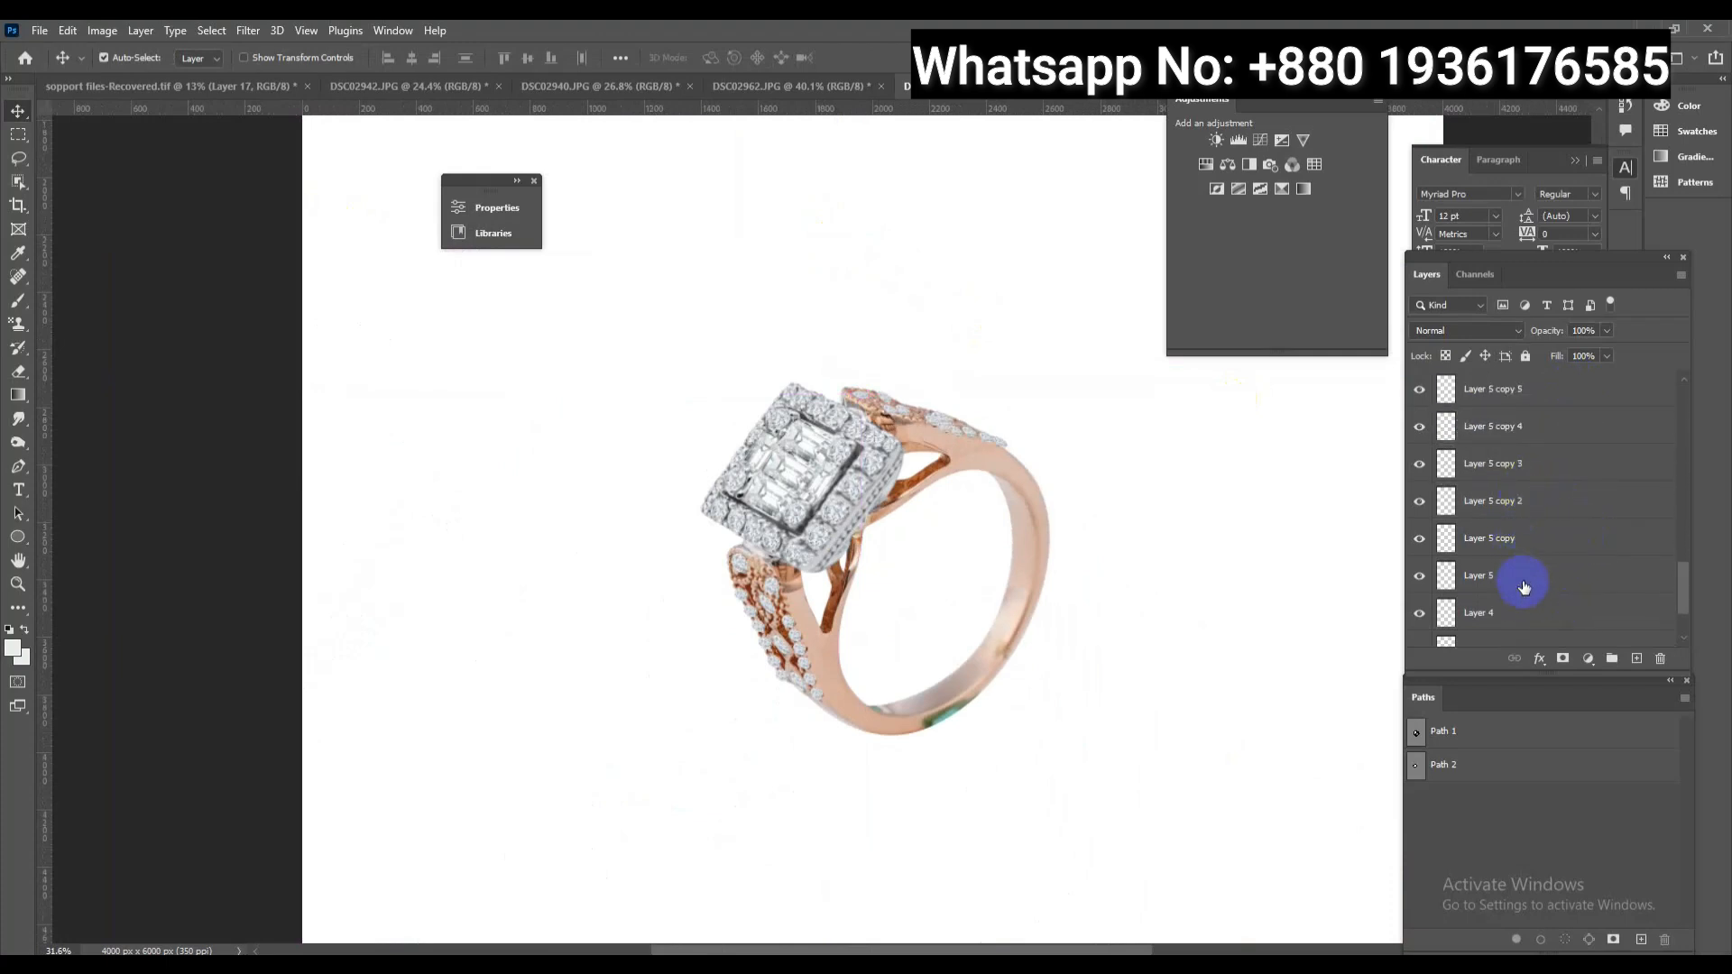
scroll(1534, 604, "down", 3)
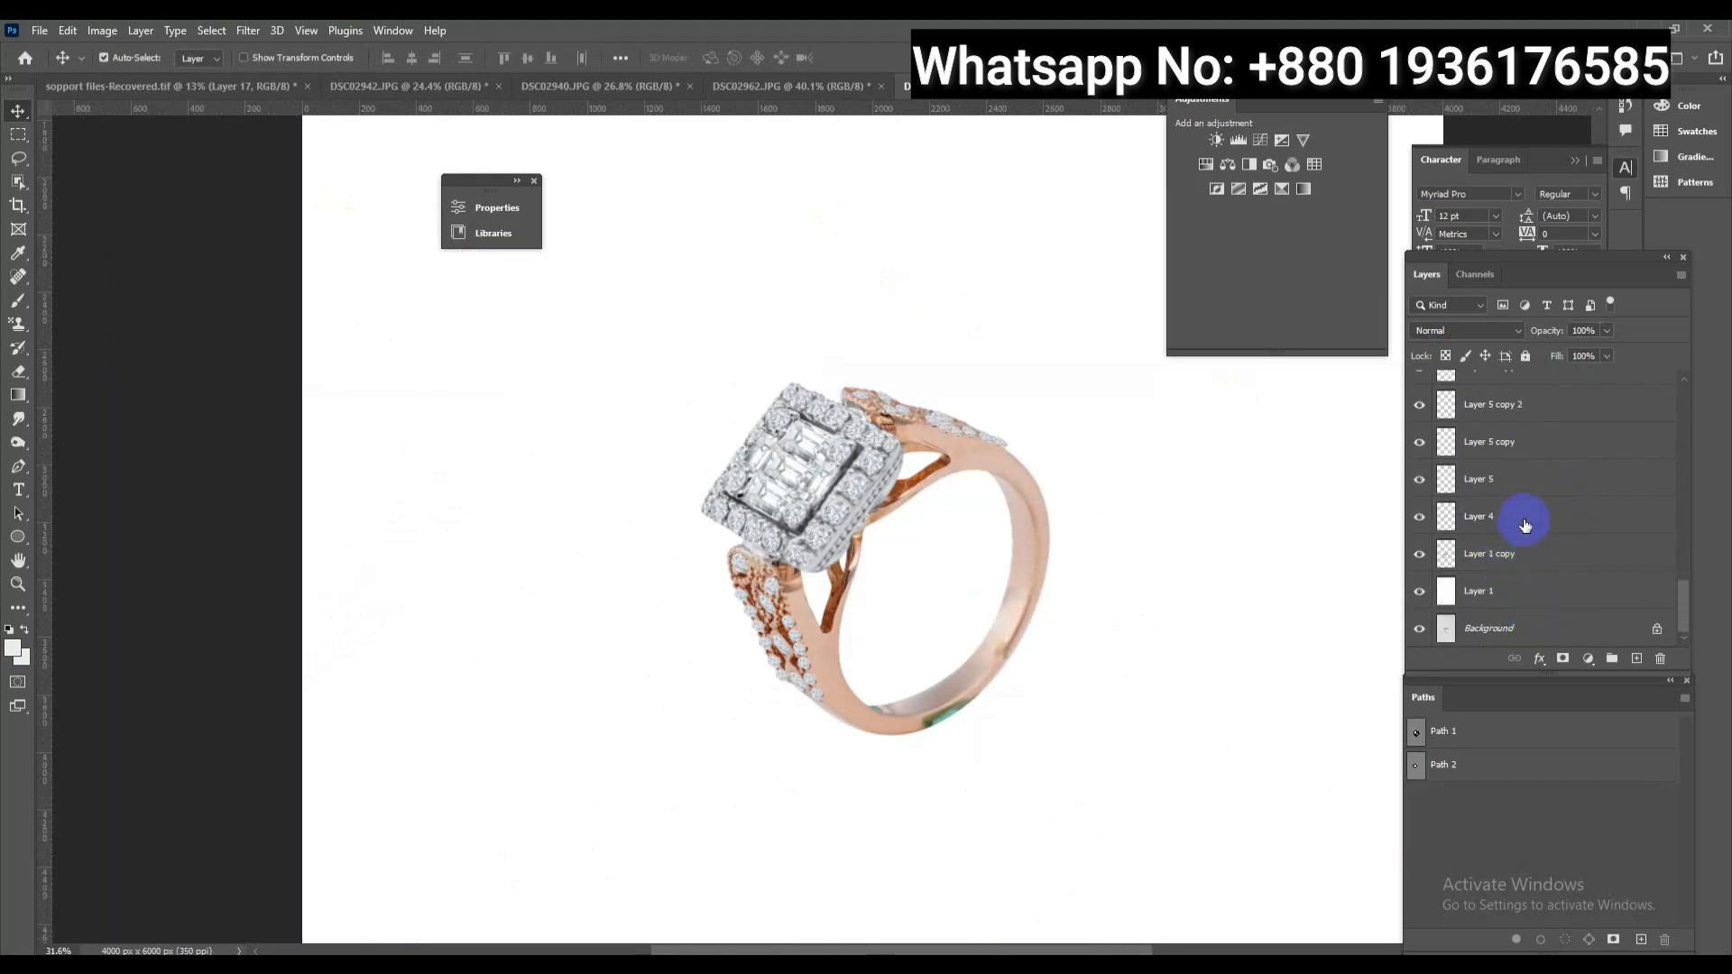
left_click(1525, 524, "shift")
key("ctrl+e")
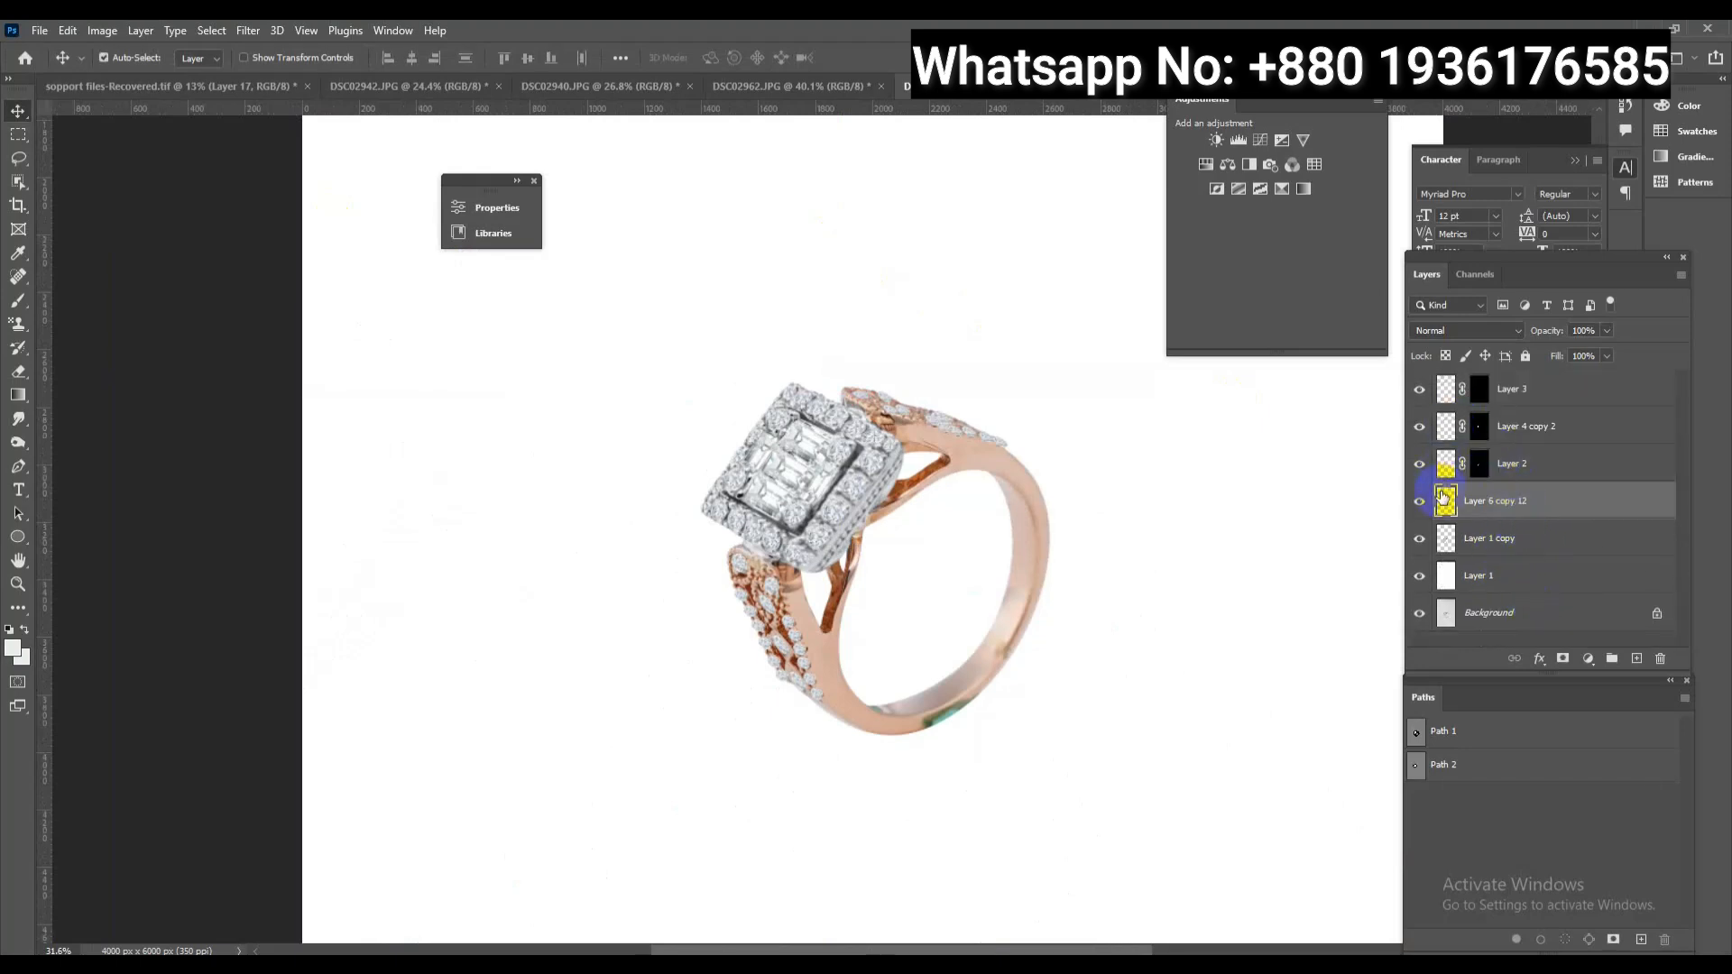
left_click(1417, 504)
left_click(1419, 507)
key("ctrl+comma")
key("ctrl+z")
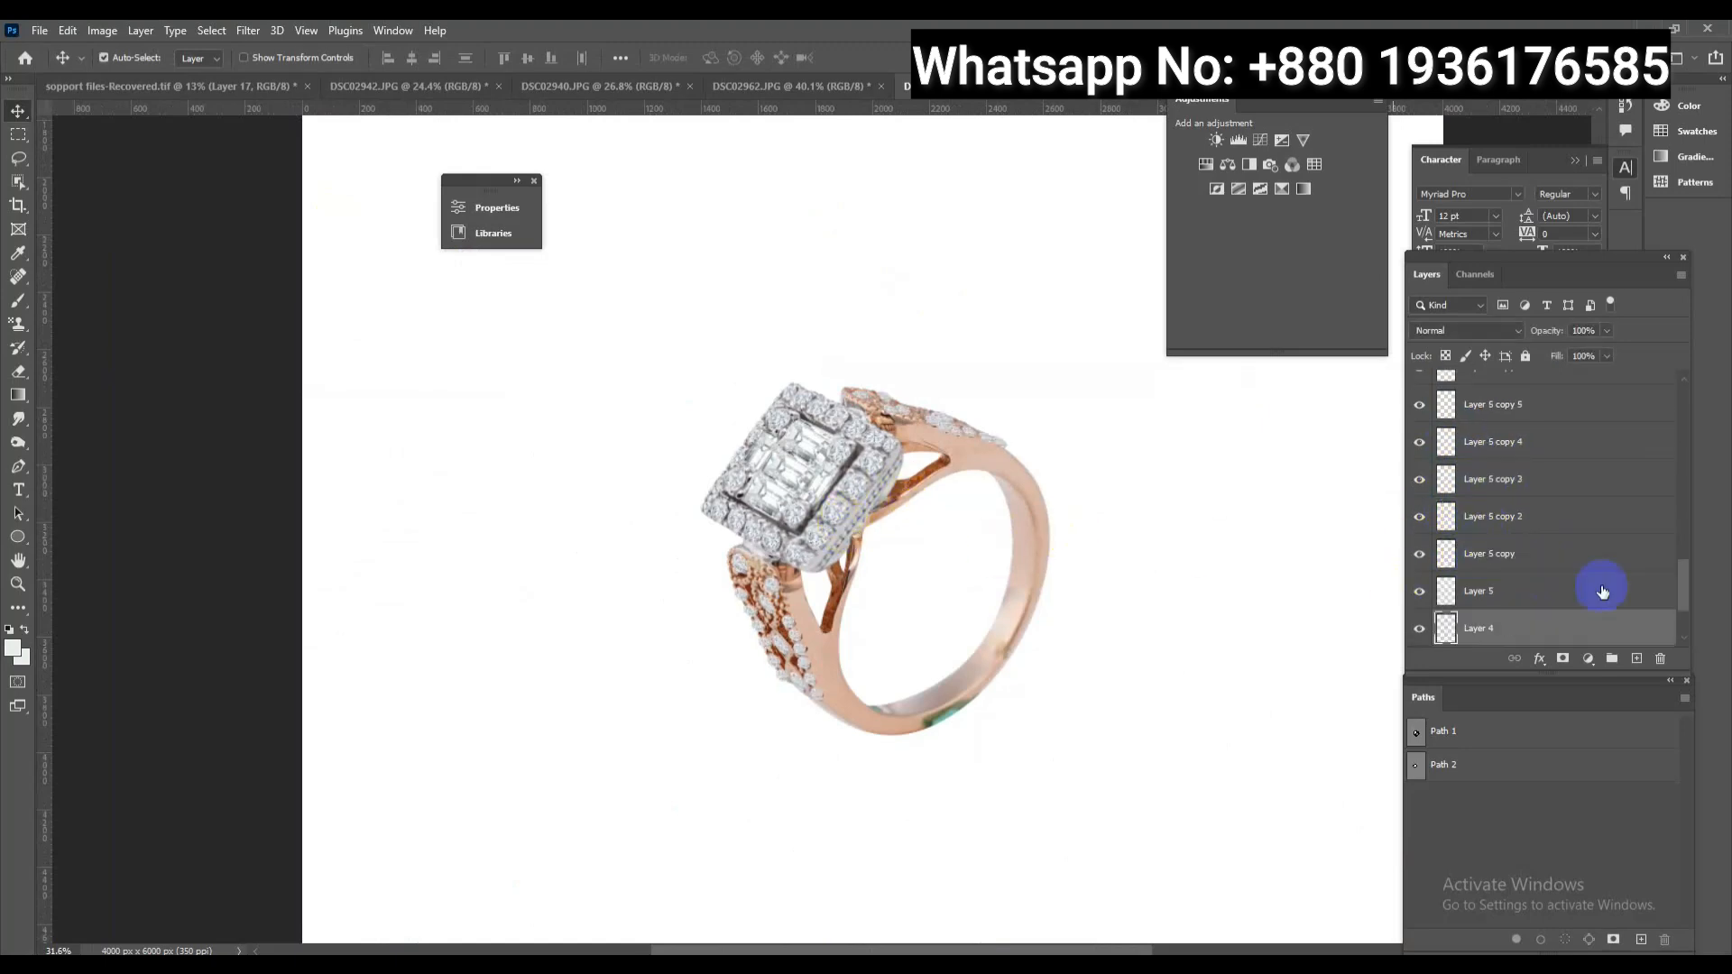
Merge all shoulder diamond layers from Layer 5 up to Layer 6 copy 12 into one layer, leaving Layer 4 separate
scroll(1602, 551, "up", 3)
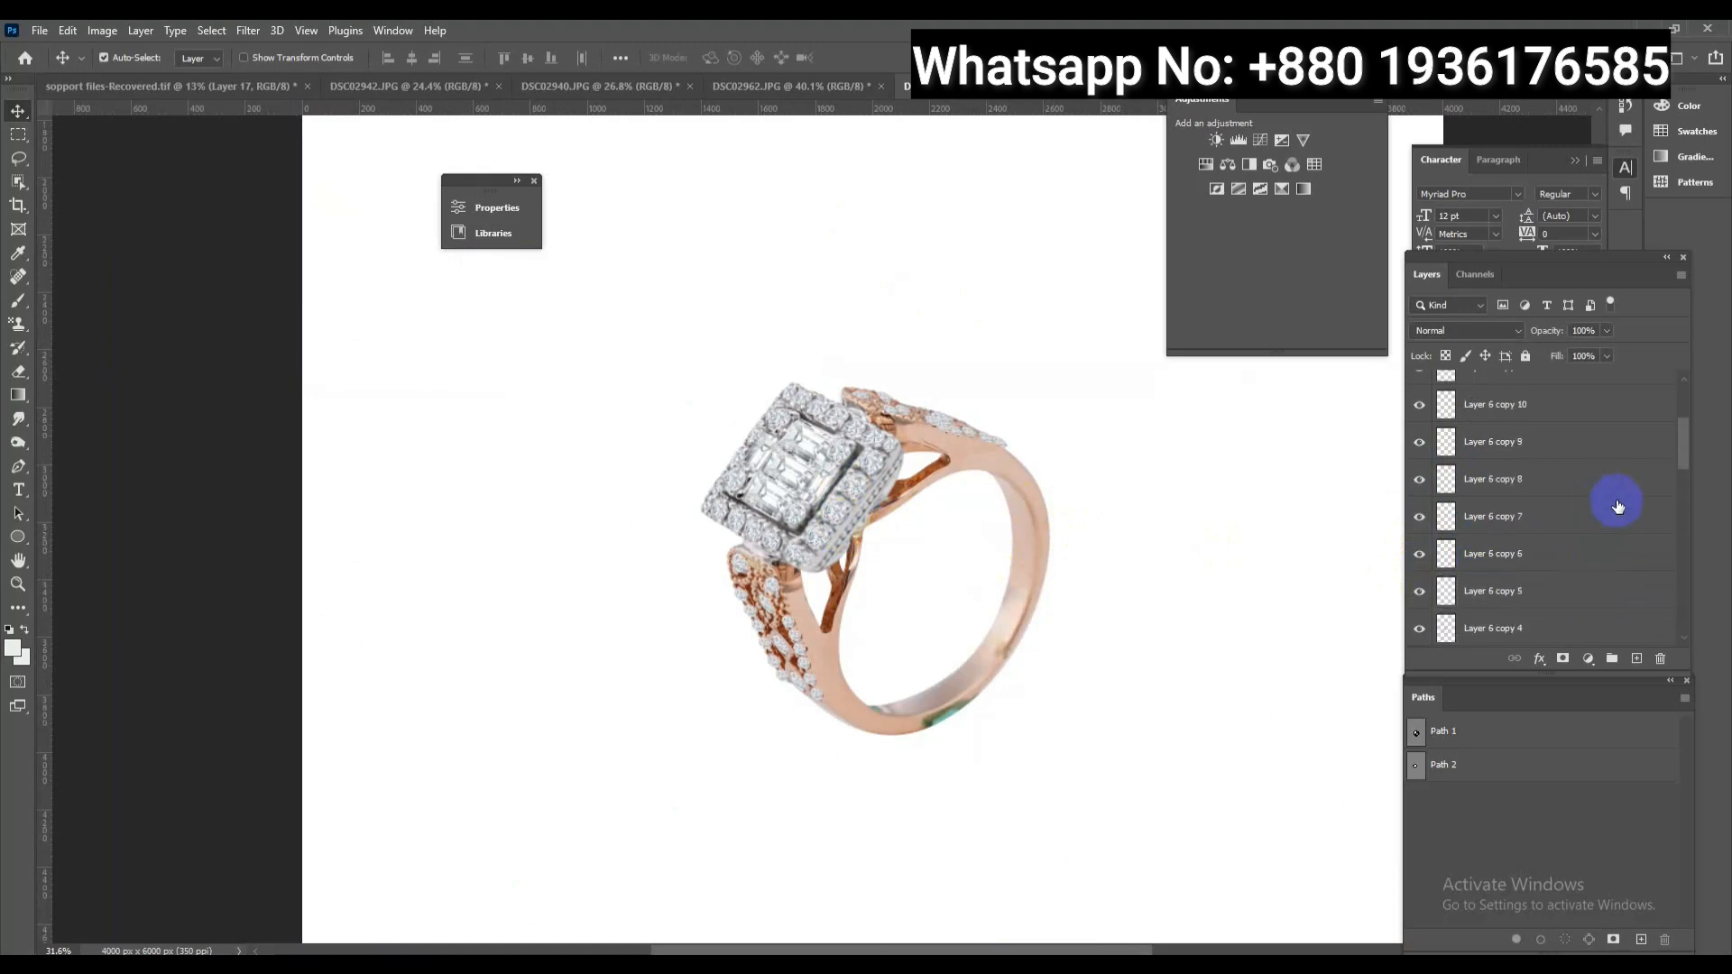
scroll(1618, 506, "up", 3)
left_click(1586, 502, "shift")
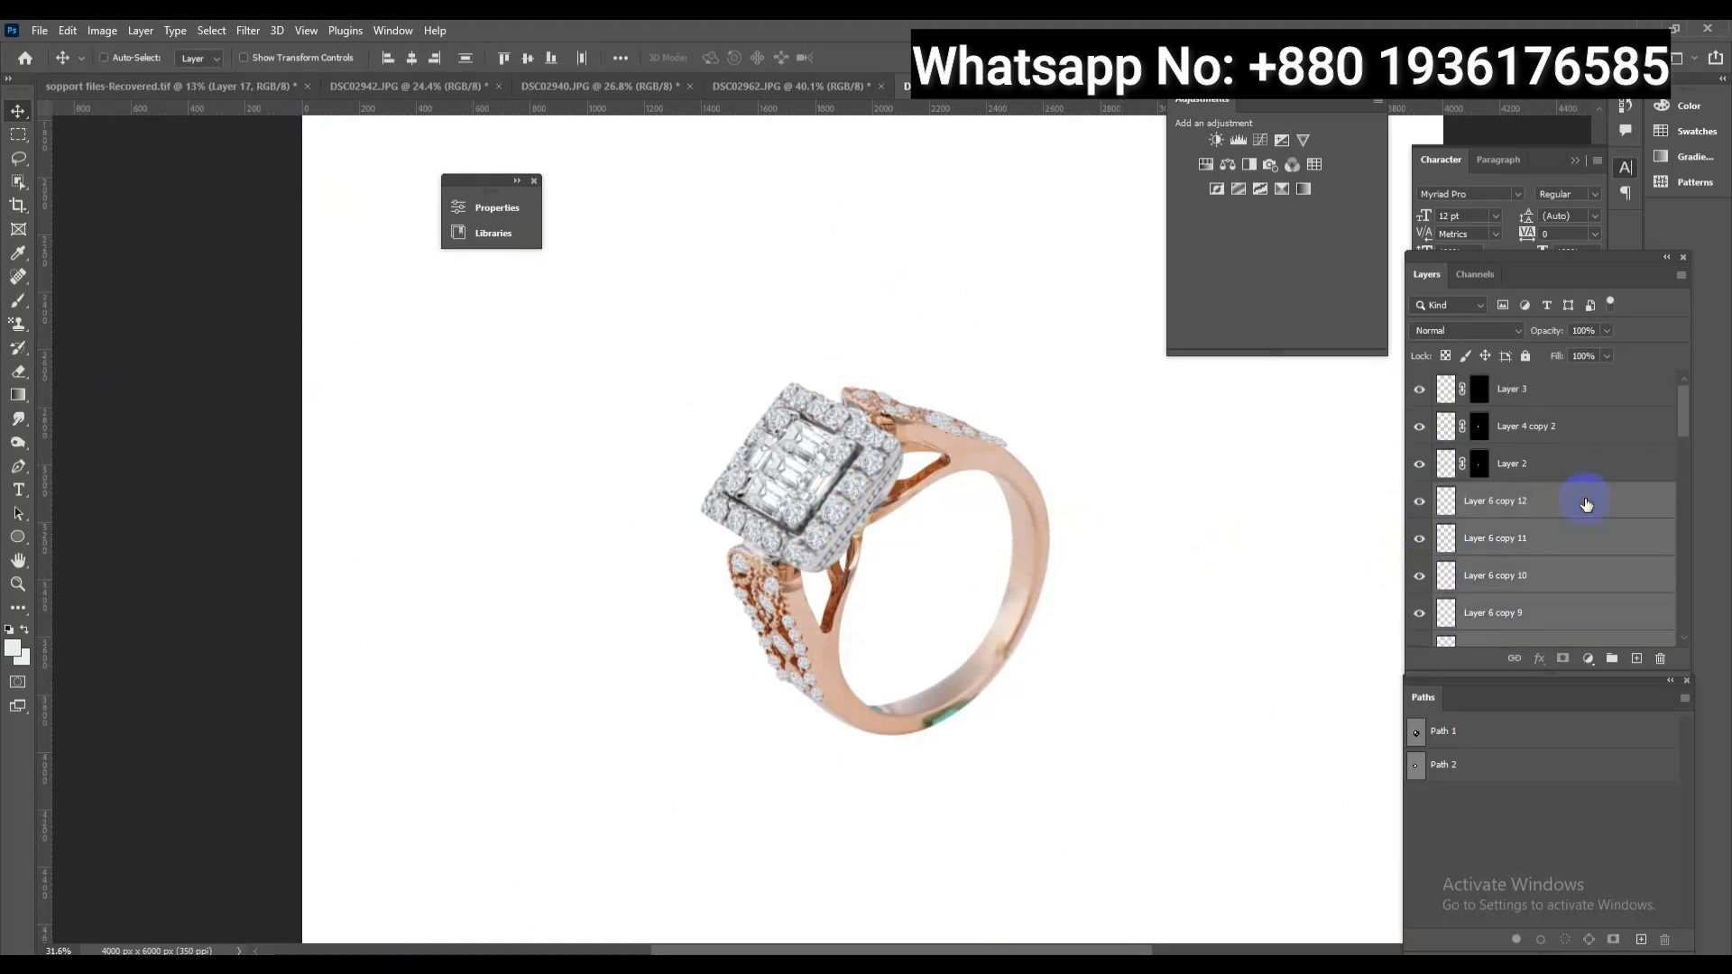
key("ctrl+e")
left_click(1416, 501)
left_click(1416, 502)
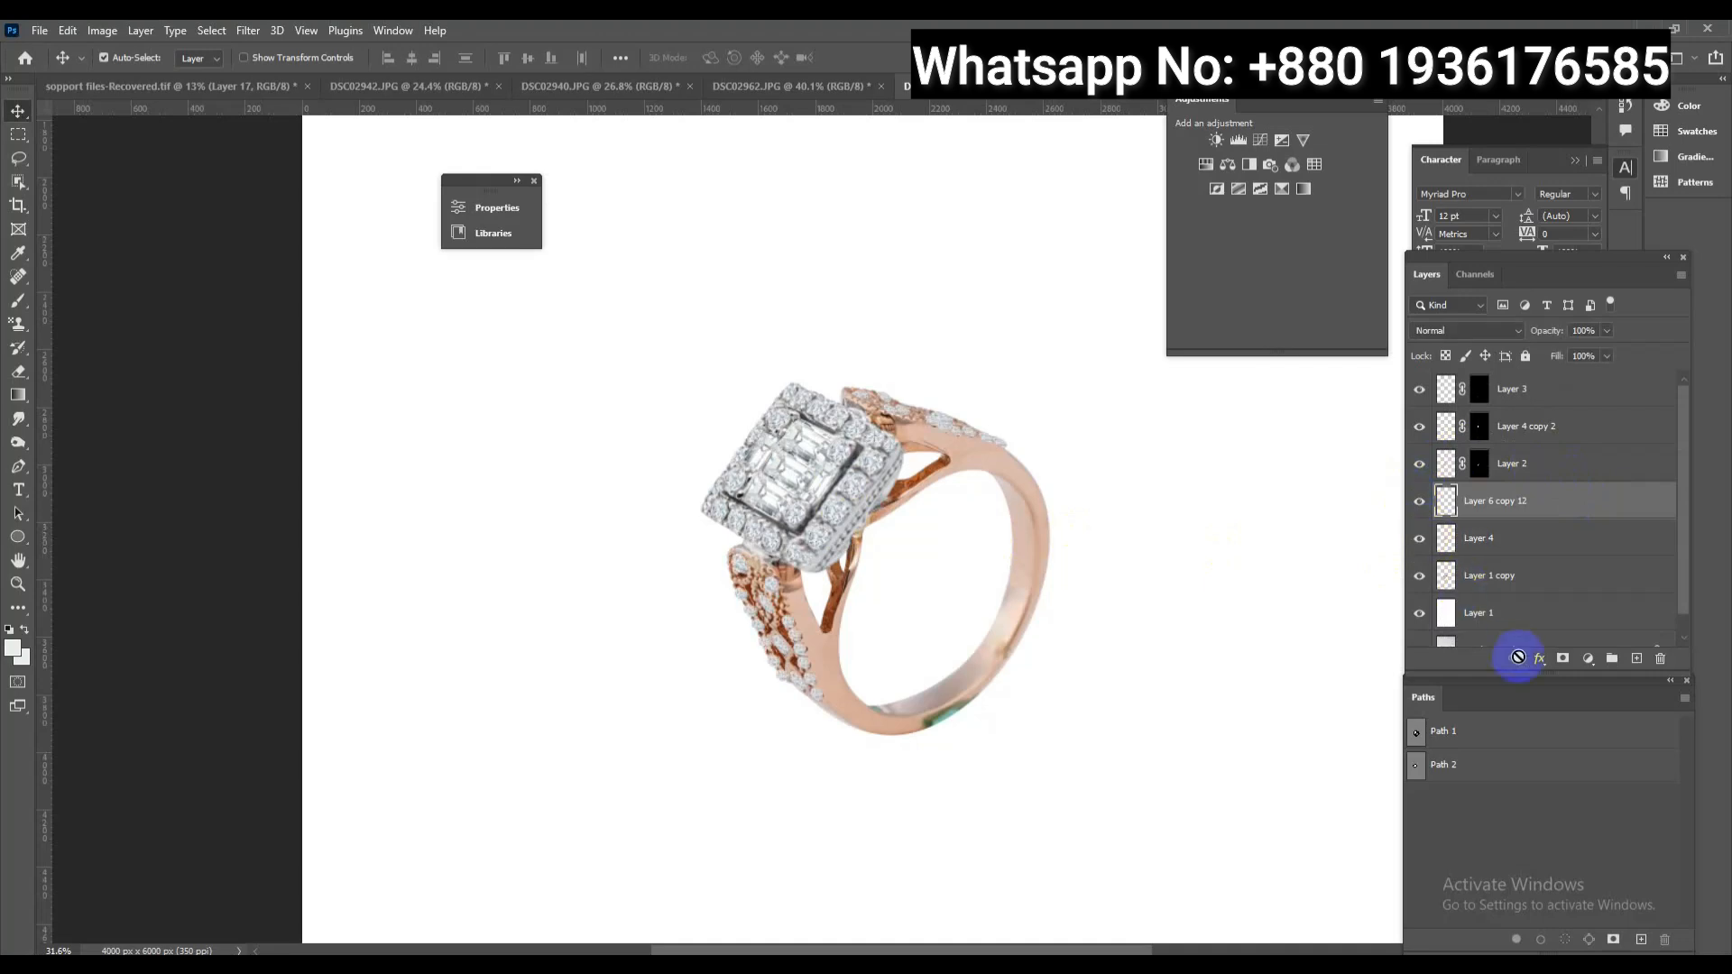
Hide the merged shoulder diamonds with a black layer mask and load the Layer 1 copy ring outline as a selection
left_click(1566, 663, "alt")
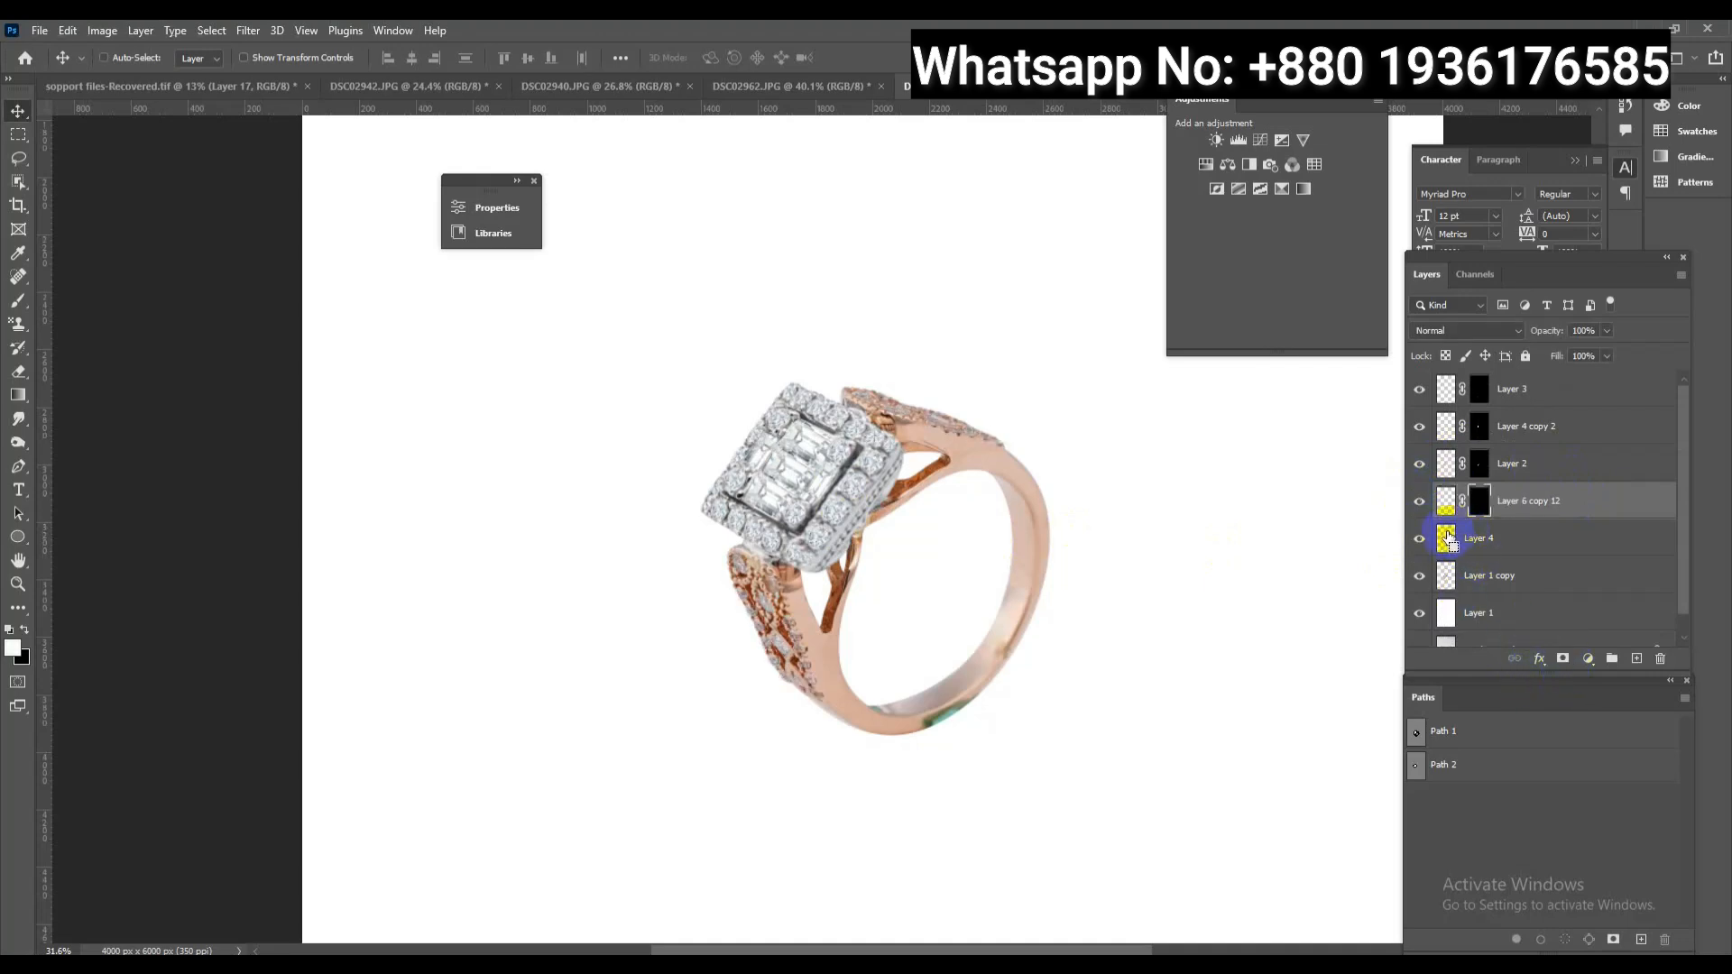
left_click(1446, 575, "ctrl")
scroll(920, 689, "up", 5)
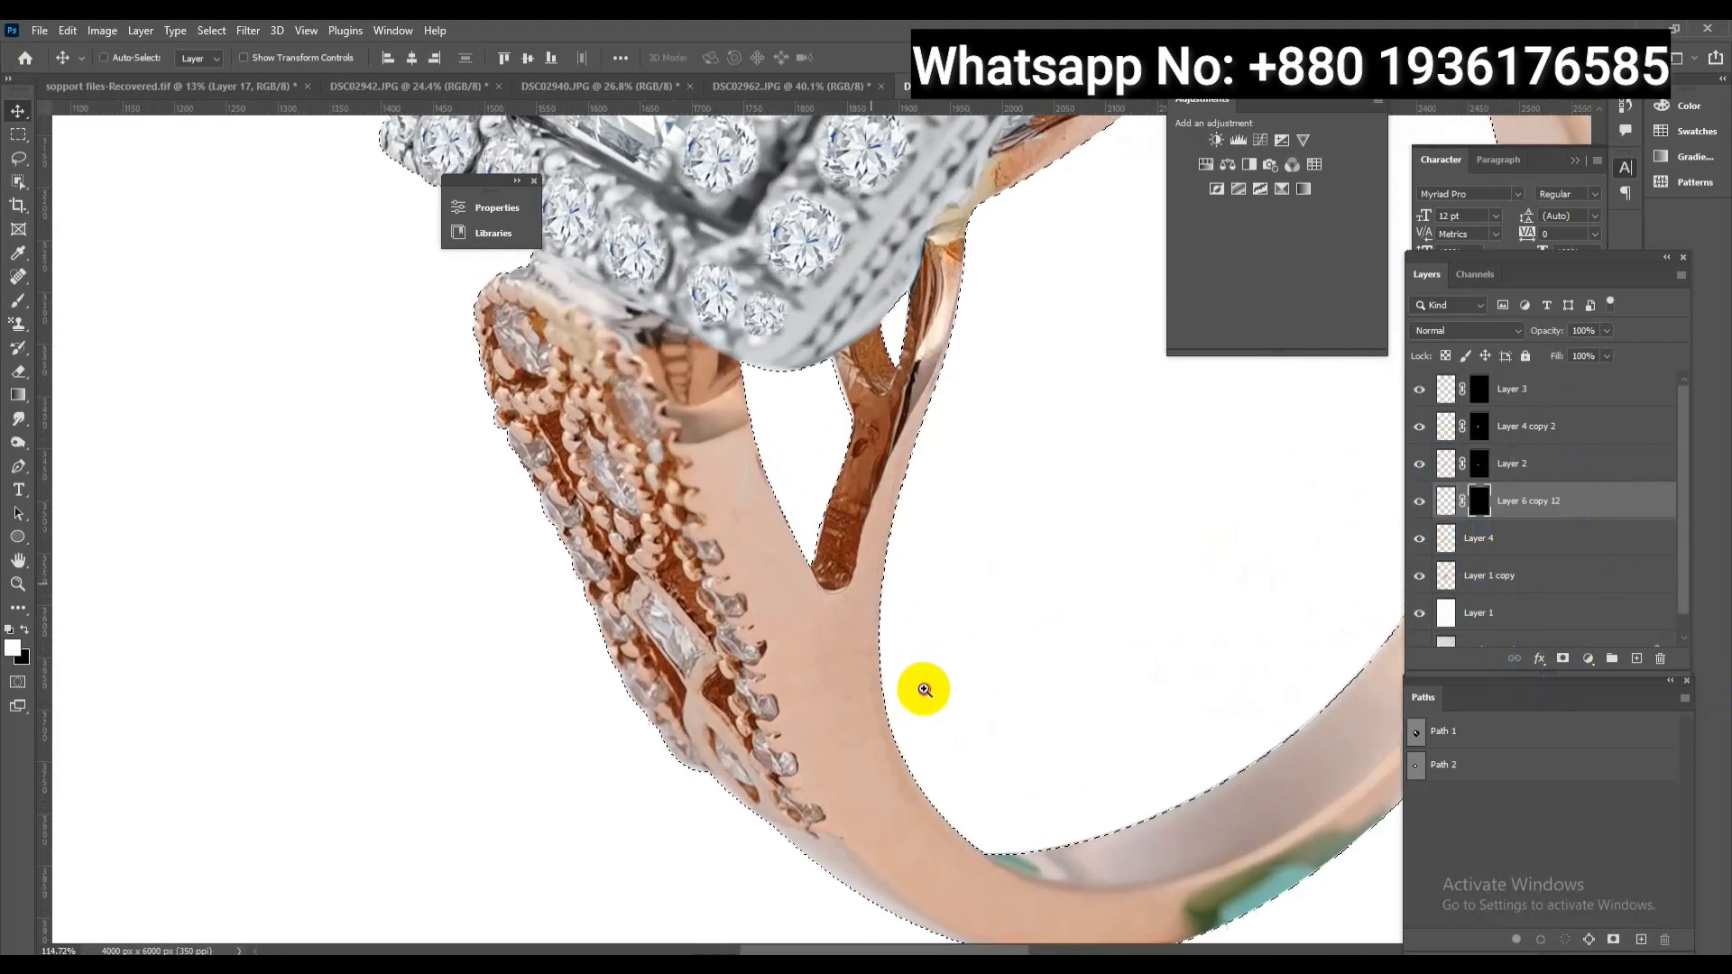
Paint white on the mask with a small Brush at about 67% hardness to reveal the diamonds inside the settings on both shoulders
left_click(30, 300)
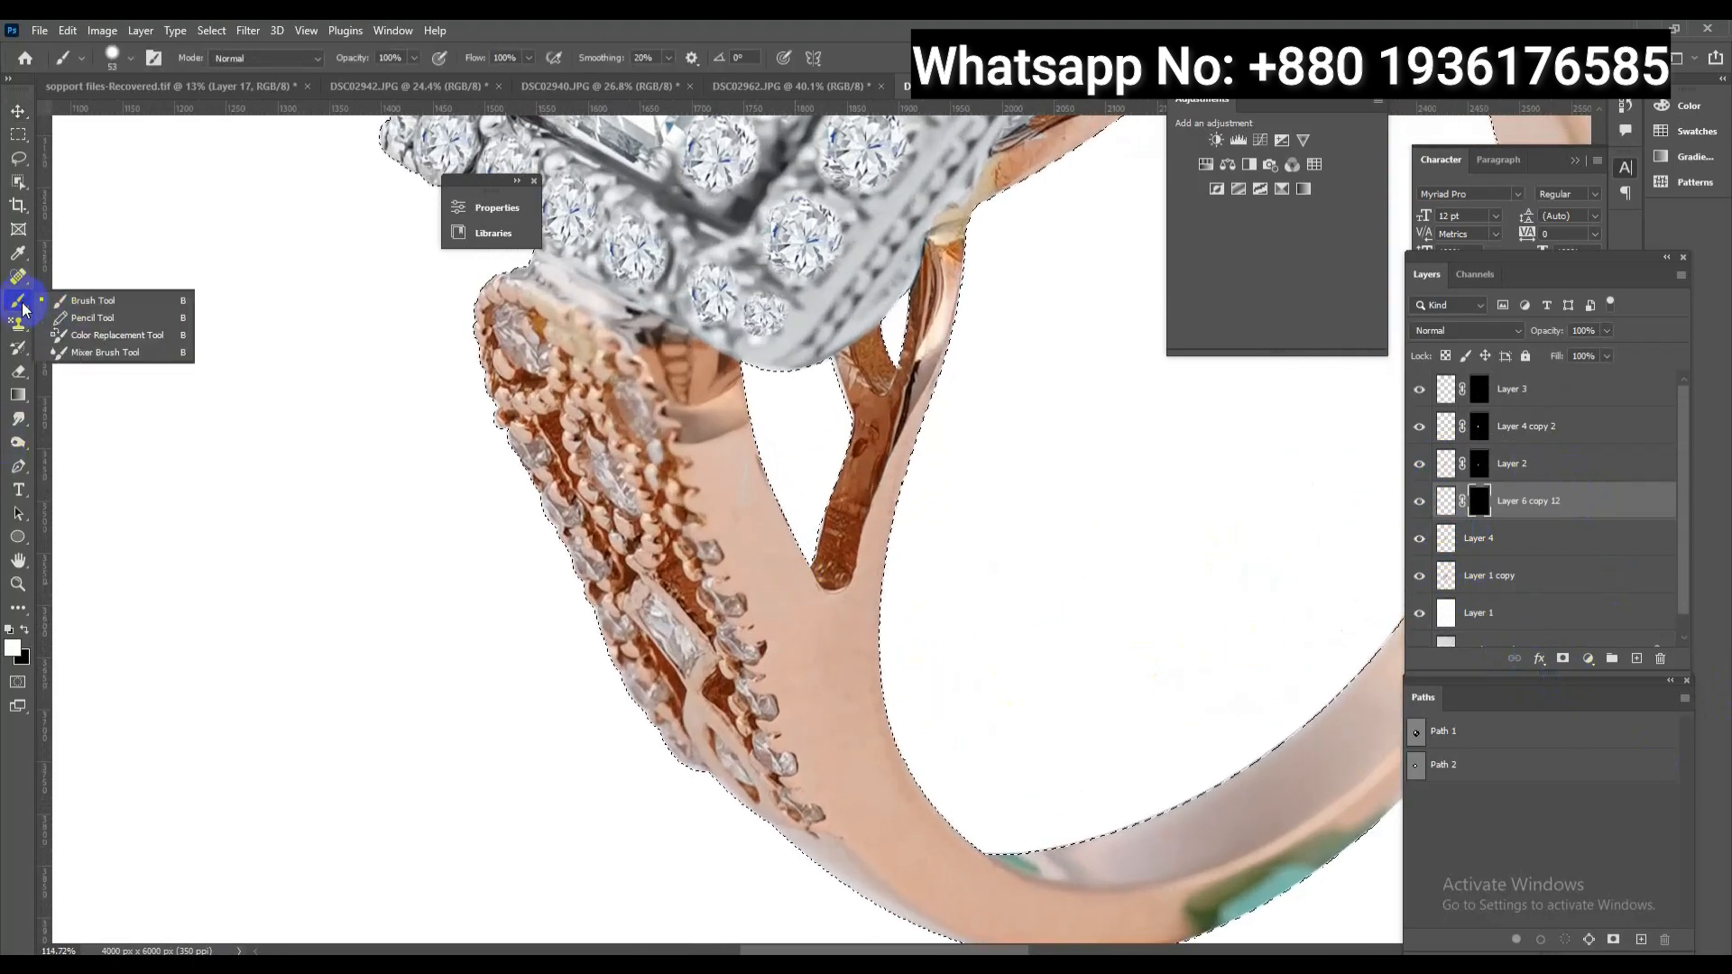
left_click(88, 306)
scroll(722, 668, "up", 4)
right_click(677, 629, "alt")
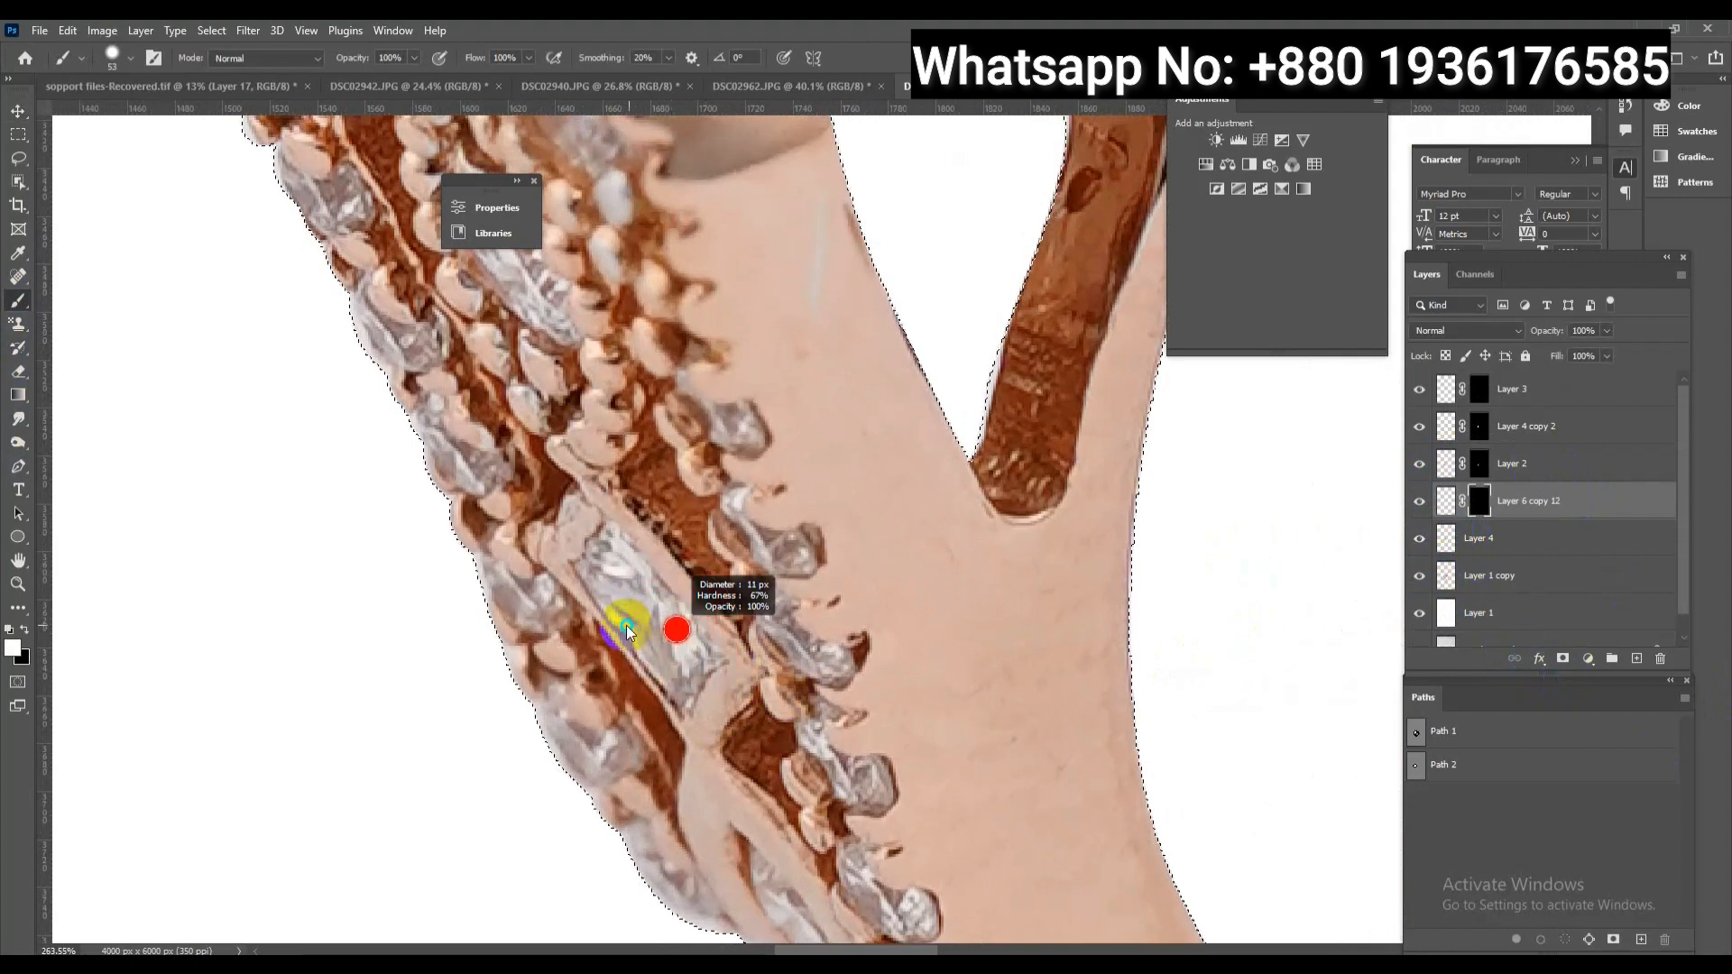
mouse_move(614, 564)
left_mouse_down()
mouse_move(653, 617)
mouse_move(619, 592)
mouse_move(677, 631)
mouse_move(782, 611)
mouse_move(667, 395)
mouse_move(704, 412)
left_mouse_up()
mouse_move(847, 778)
left_mouse_down()
mouse_move(820, 731)
mouse_move(825, 487)
mouse_move(858, 682)
mouse_move(809, 655)
mouse_move(881, 785)
mouse_move(739, 685)
mouse_move(580, 665)
mouse_move(549, 529)
mouse_move(688, 754)
mouse_move(545, 456)
left_mouse_up()
mouse_move(531, 380)
left_mouse_down()
mouse_move(697, 713)
mouse_move(638, 677)
mouse_move(616, 570)
mouse_move(564, 531)
left_mouse_up()
mouse_move(831, 681)
left_mouse_down()
mouse_move(800, 627)
mouse_move(848, 456)
mouse_move(866, 490)
left_mouse_up()
left_click_drag(817, 479, 979, 714)
mouse_move(760, 595)
left_mouse_down()
mouse_move(722, 506)
mouse_move(766, 568)
mouse_move(631, 568)
left_mouse_up()
left_click_drag(830, 467, 1069, 469)
key("]")
key("]")
key("]")
key("]")
key("[")
key("[")
key("[")
key("[")
mouse_move(1234, 521)
left_mouse_down()
mouse_move(1315, 580)
mouse_move(1105, 578)
left_mouse_up()
left_click(1186, 592)
mouse_move(1261, 615)
left_mouse_down()
mouse_move(1226, 580)
mouse_move(1028, 543)
left_mouse_up()
left_click(1349, 618)
left_click(1215, 633)
mouse_move(793, 476)
left_mouse_down()
mouse_move(599, 445)
mouse_move(523, 360)
mouse_move(348, 348)
left_mouse_up()
key("ctrl+0")
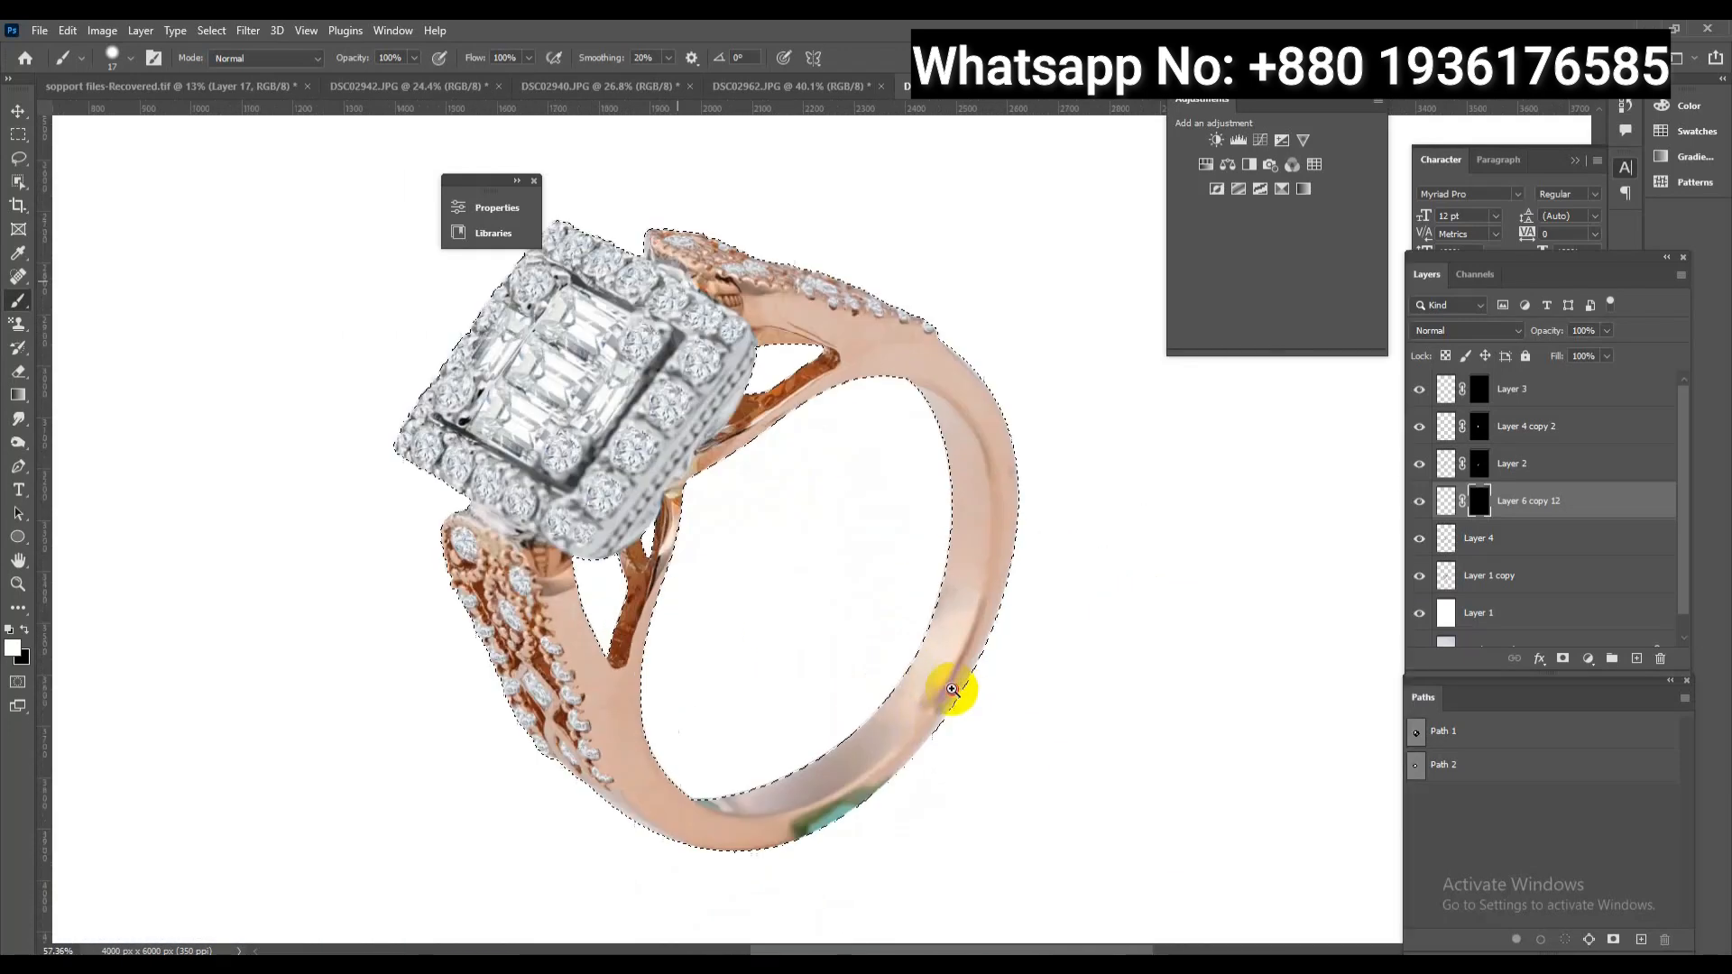
Blend away the green reflection on the outer lower band of Layer 1 copy using the Mixer Brush
left_click(1484, 575)
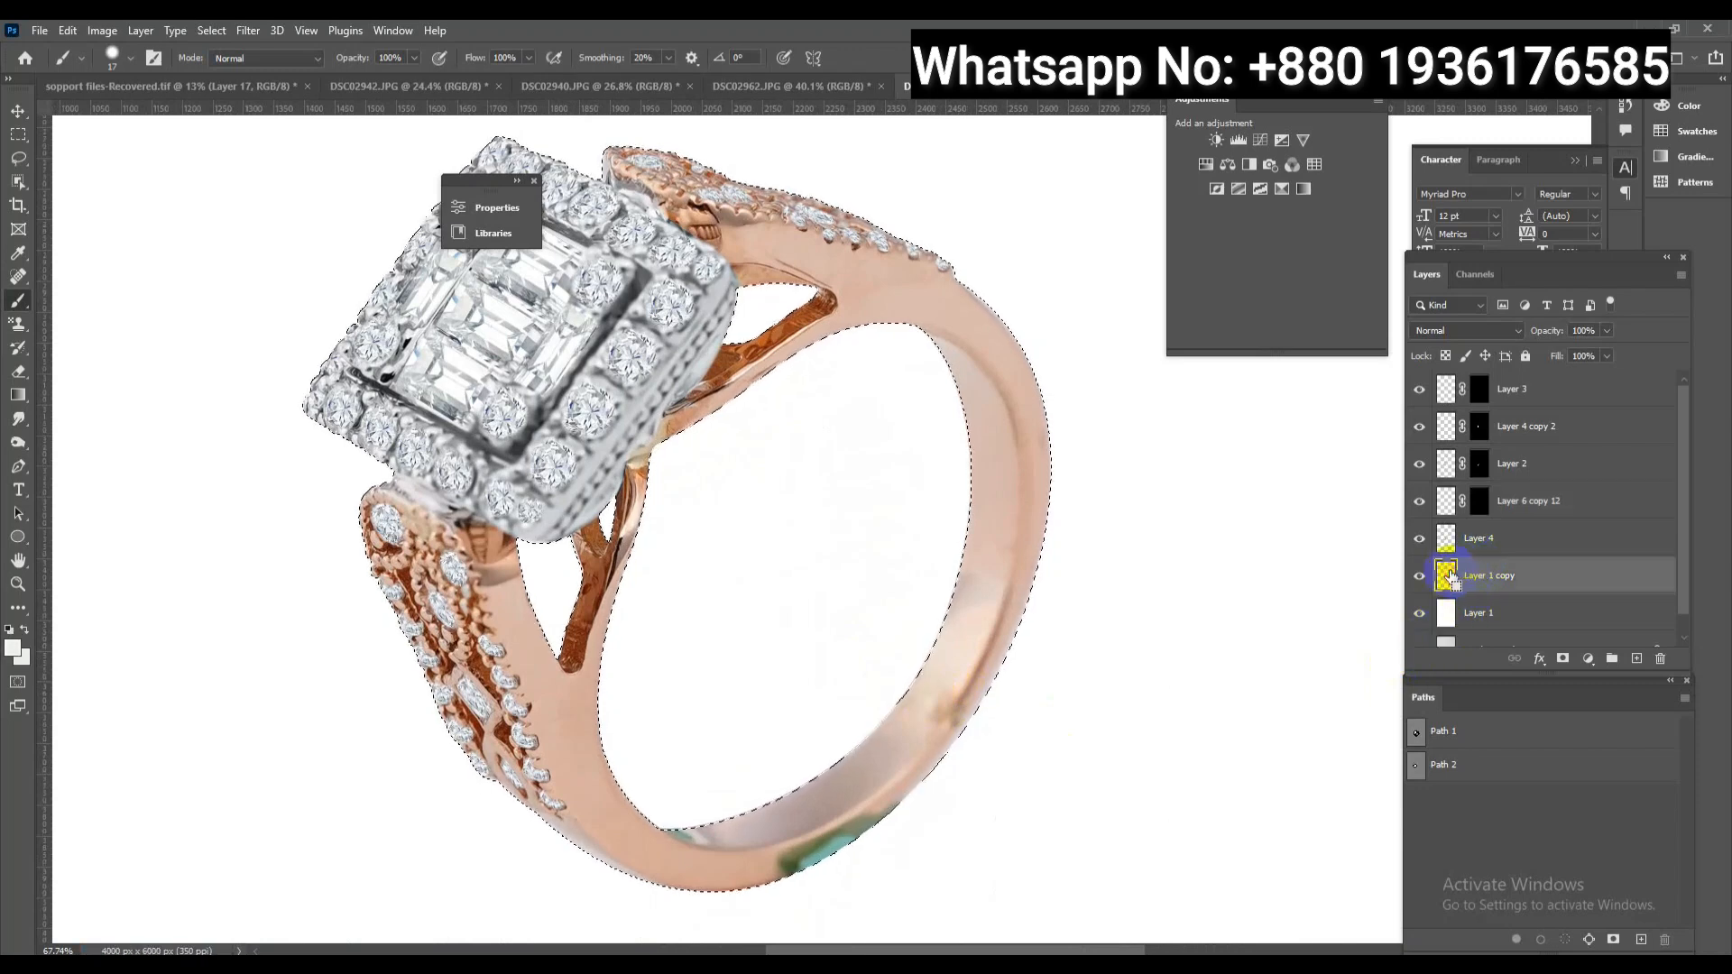
left_click_drag(880, 790, 932, 614)
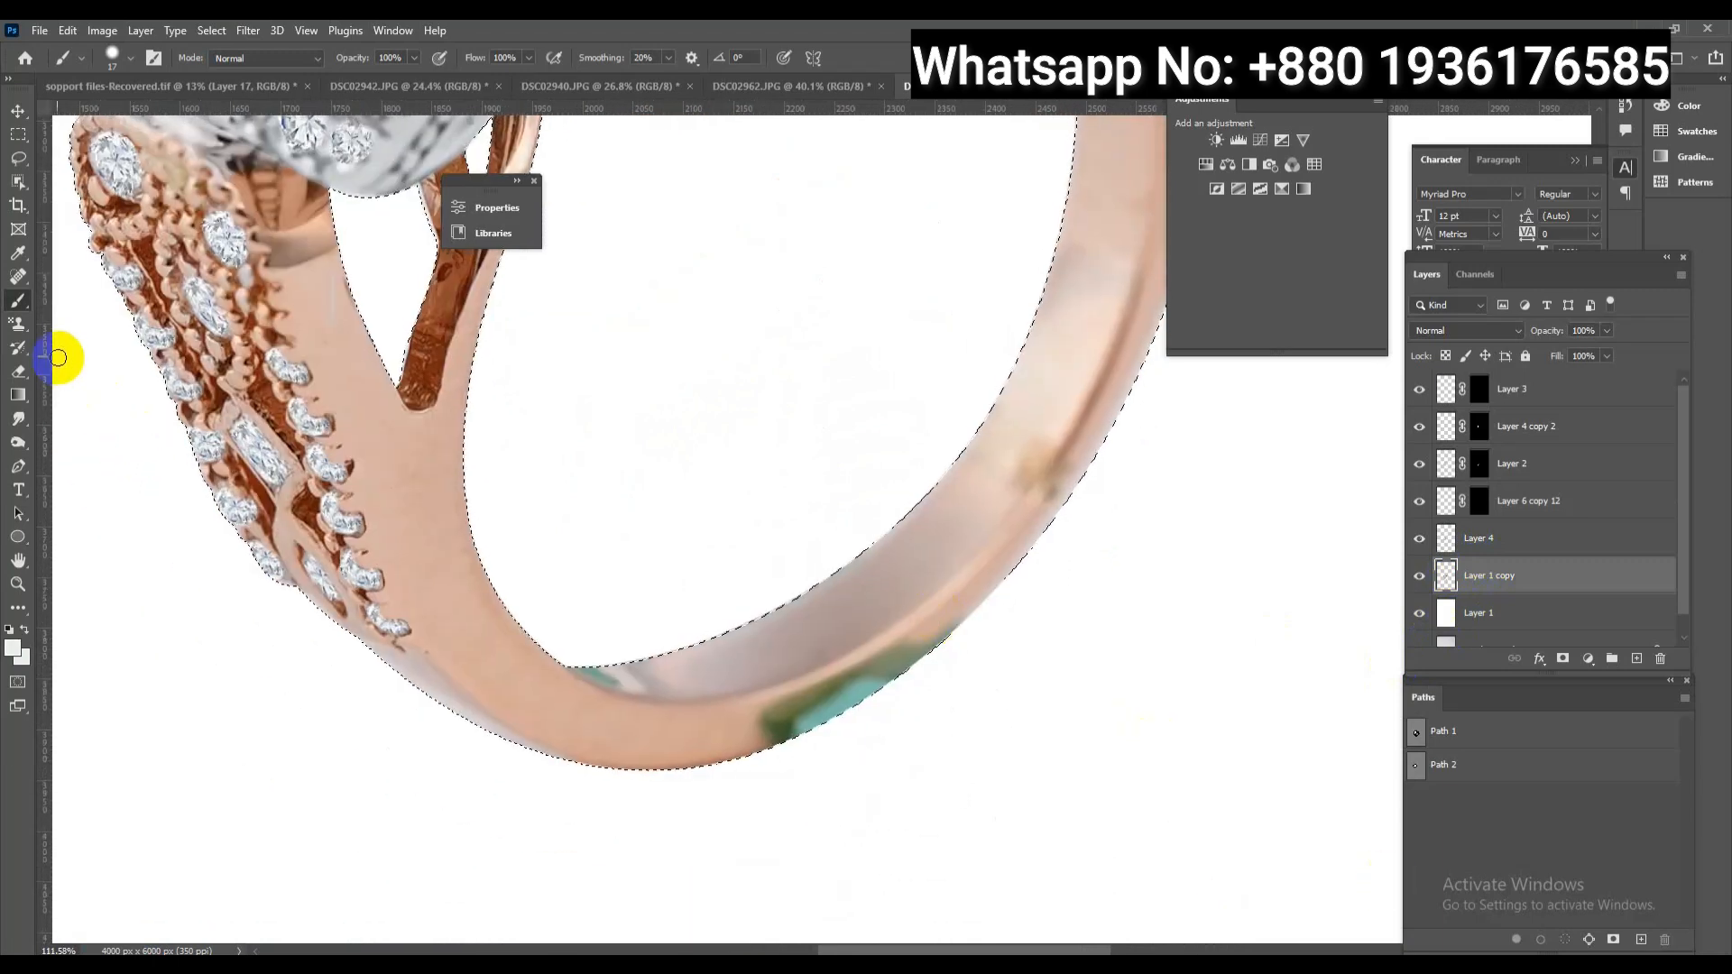
right_click(27, 310)
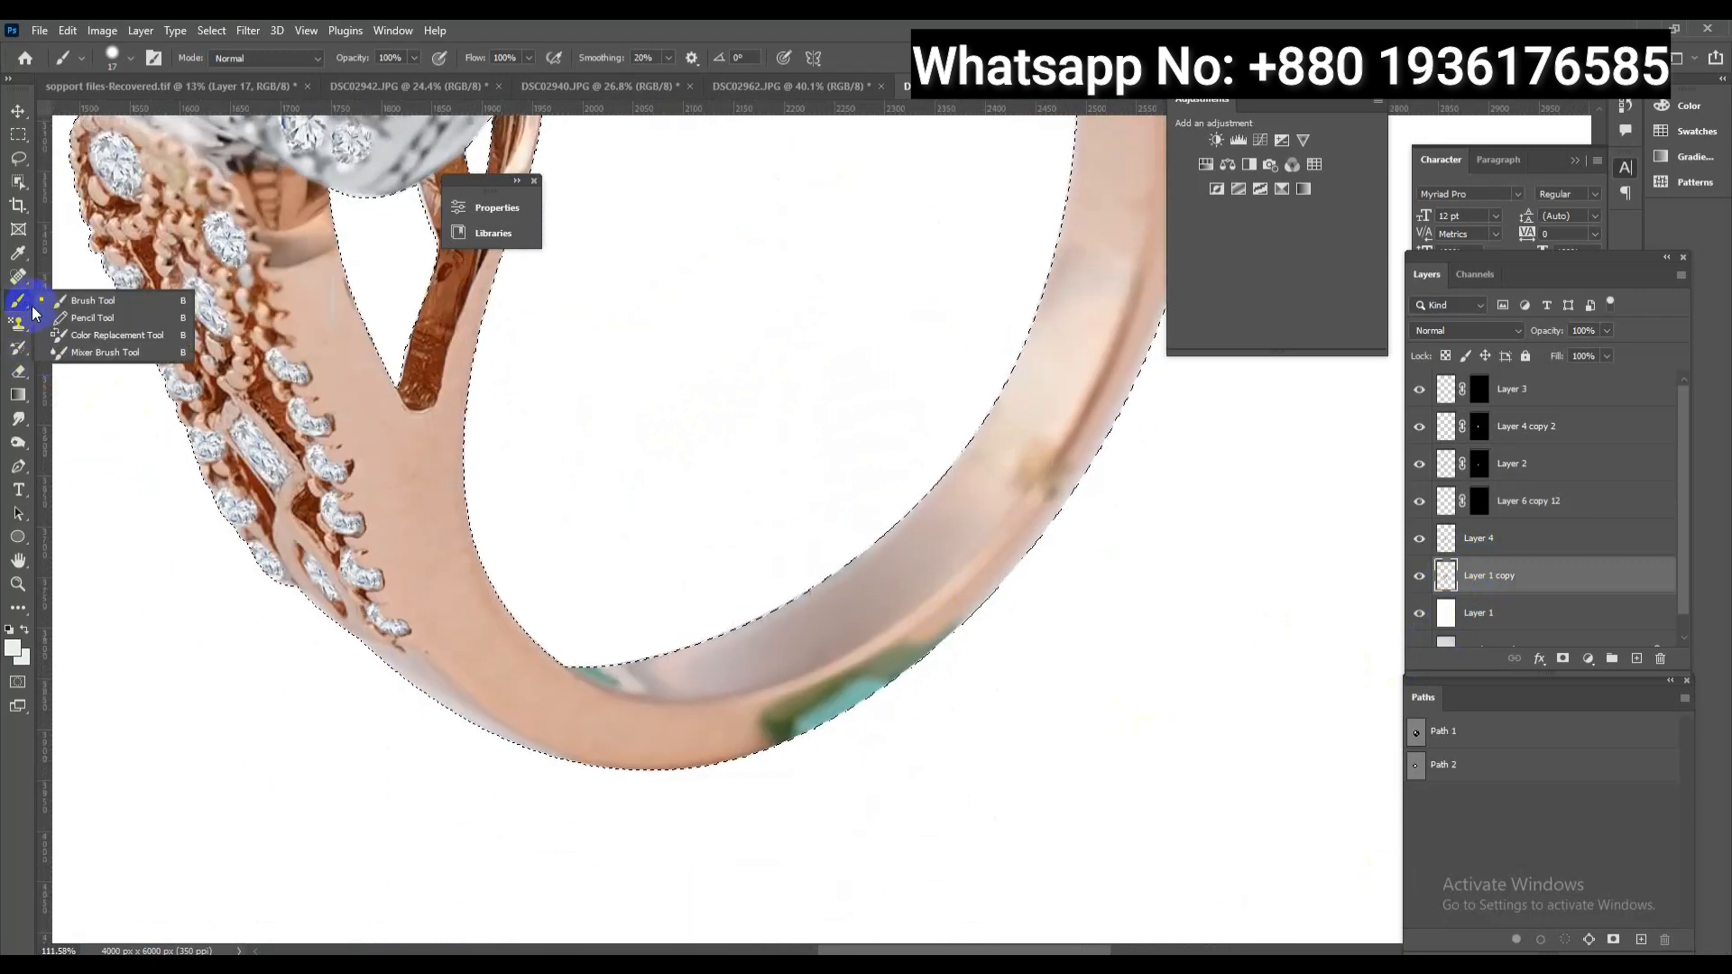
left_click(106, 353)
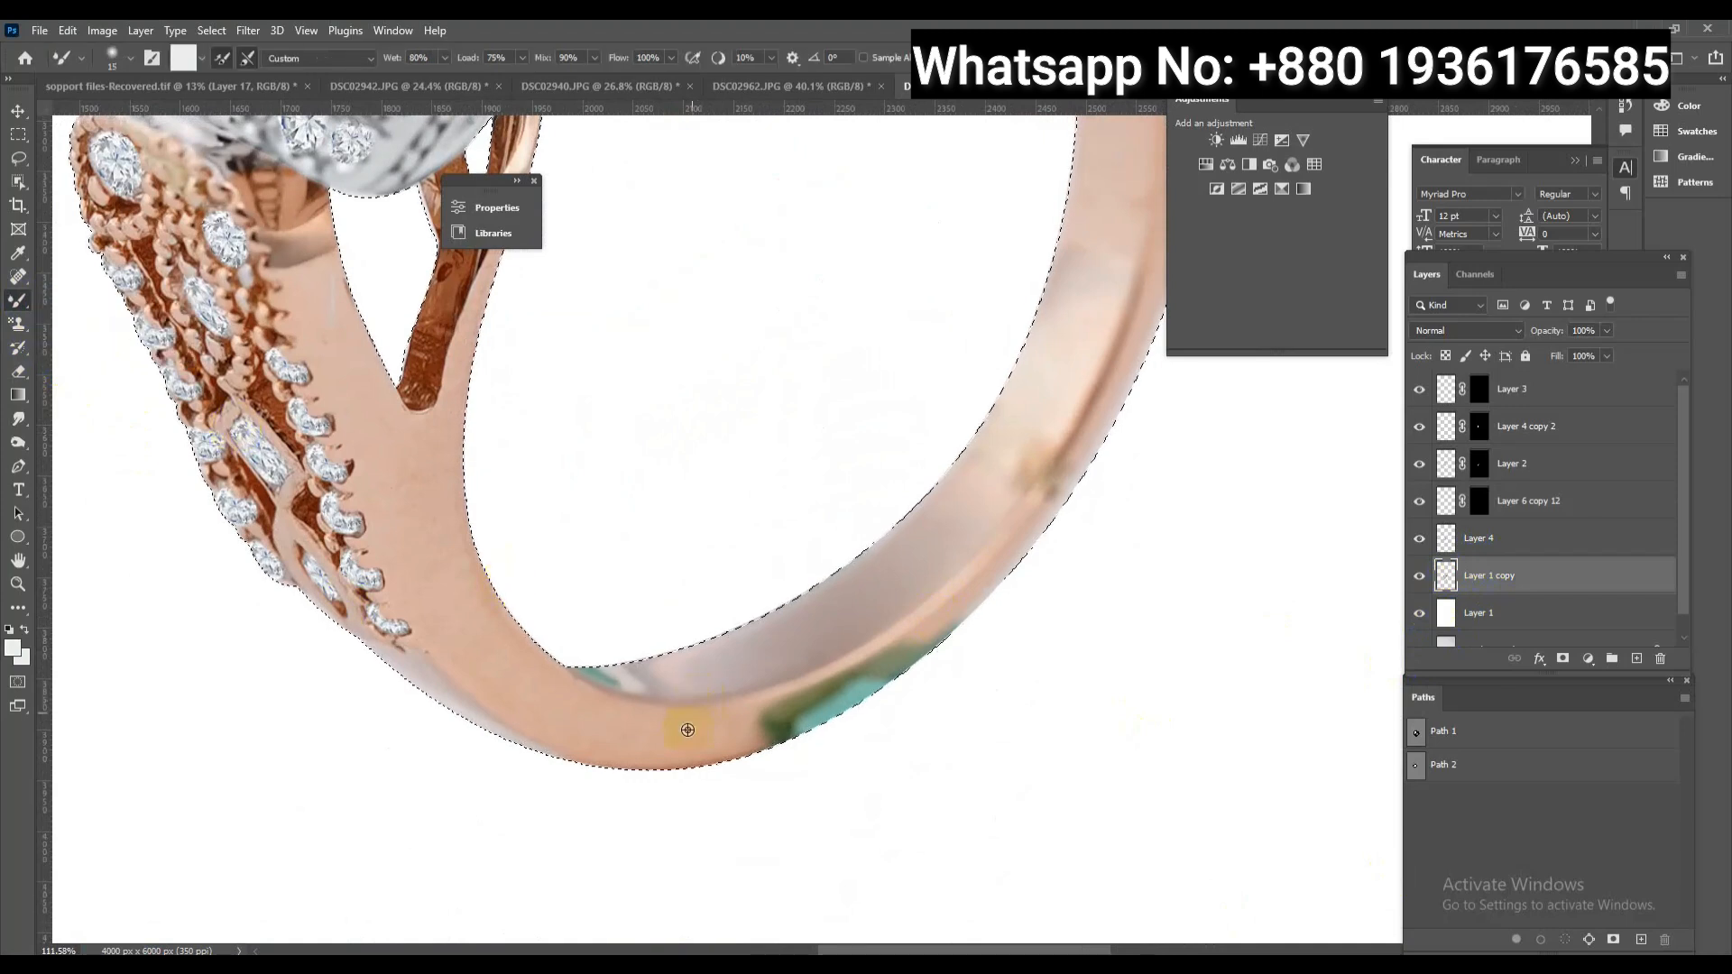
mouse_move(697, 746)
left_mouse_down()
mouse_move(828, 704)
mouse_move(987, 592)
mouse_move(1086, 460)
mouse_move(1041, 424)
left_mouse_up()
scroll(960, 538, "down", 2)
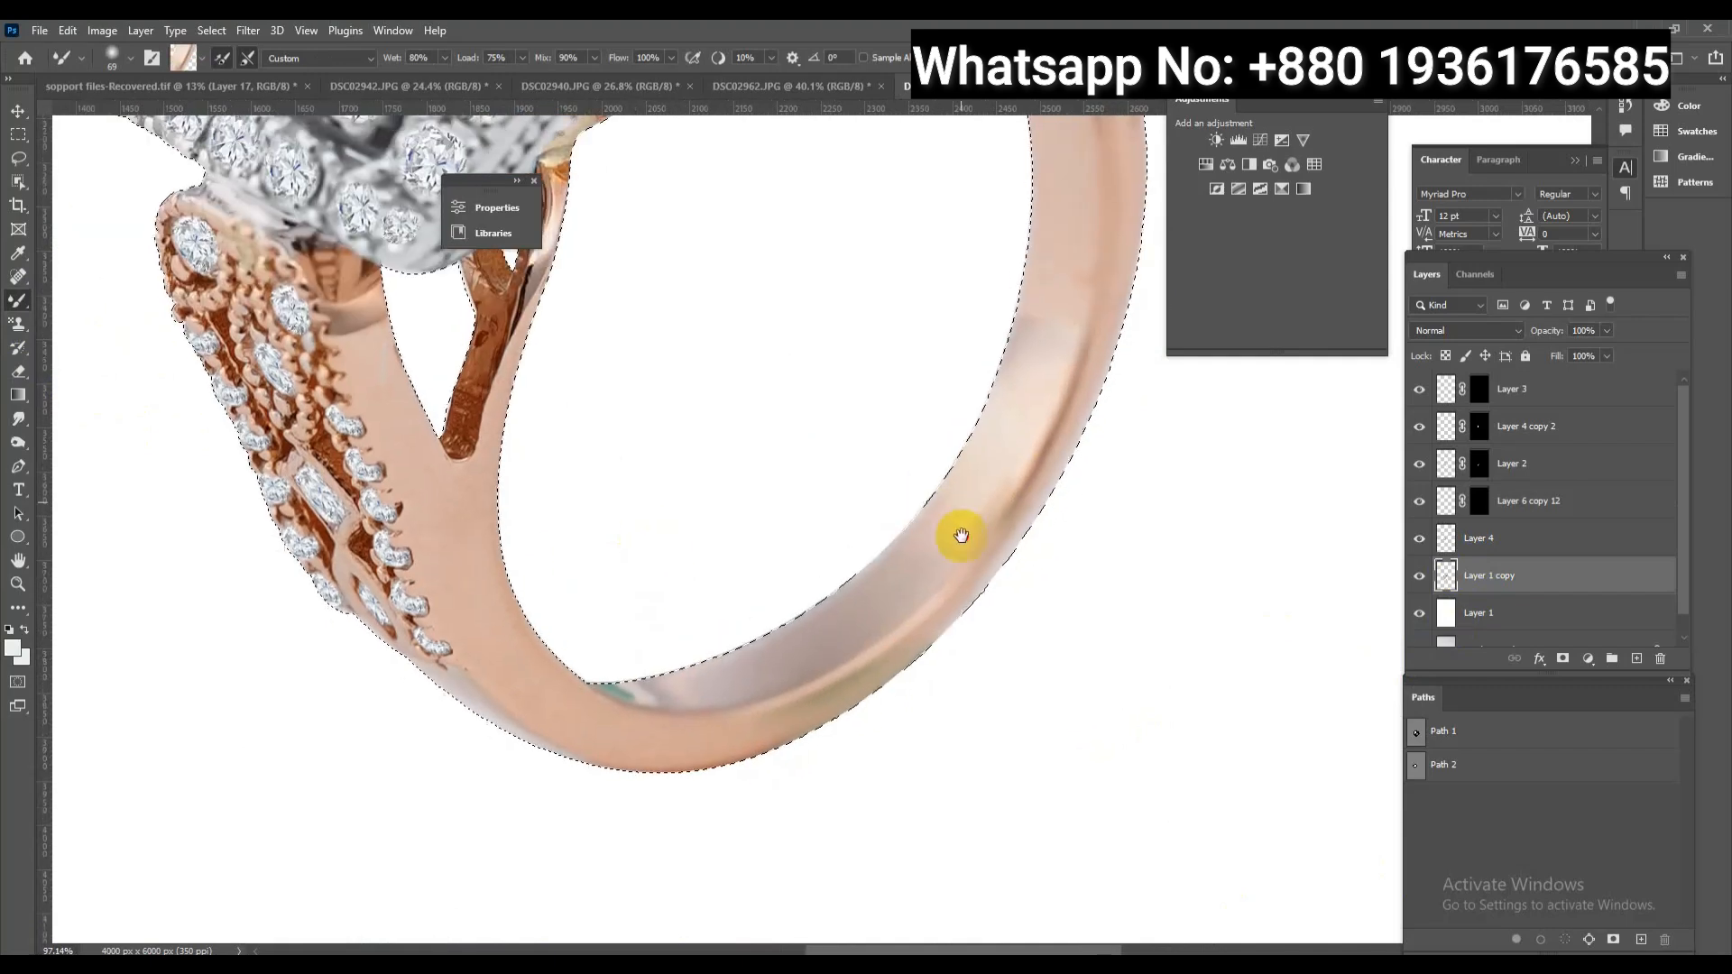
Smooth the remaining uneven tones along the lower band with the Mixer Brush, sampling nearby rose-gold metal
scroll(960, 538, "up", 5)
left_click(1093, 464, "alt")
mouse_move(487, 627)
left_mouse_down()
mouse_move(414, 696)
mouse_move(421, 671)
mouse_move(417, 717)
left_mouse_up()
mouse_move(677, 382)
left_mouse_down()
mouse_move(761, 250)
mouse_move(689, 216)
mouse_move(905, 260)
left_mouse_up()
left_click(868, 267, "alt")
right_click(675, 205, "alt")
left_click_drag(866, 406, 749, 415)
left_click_drag(814, 578, 979, 587)
Copy the curved silver band piece from support files-Recovered.tif into the ring image, above Layer 1 copy
left_click(142, 85)
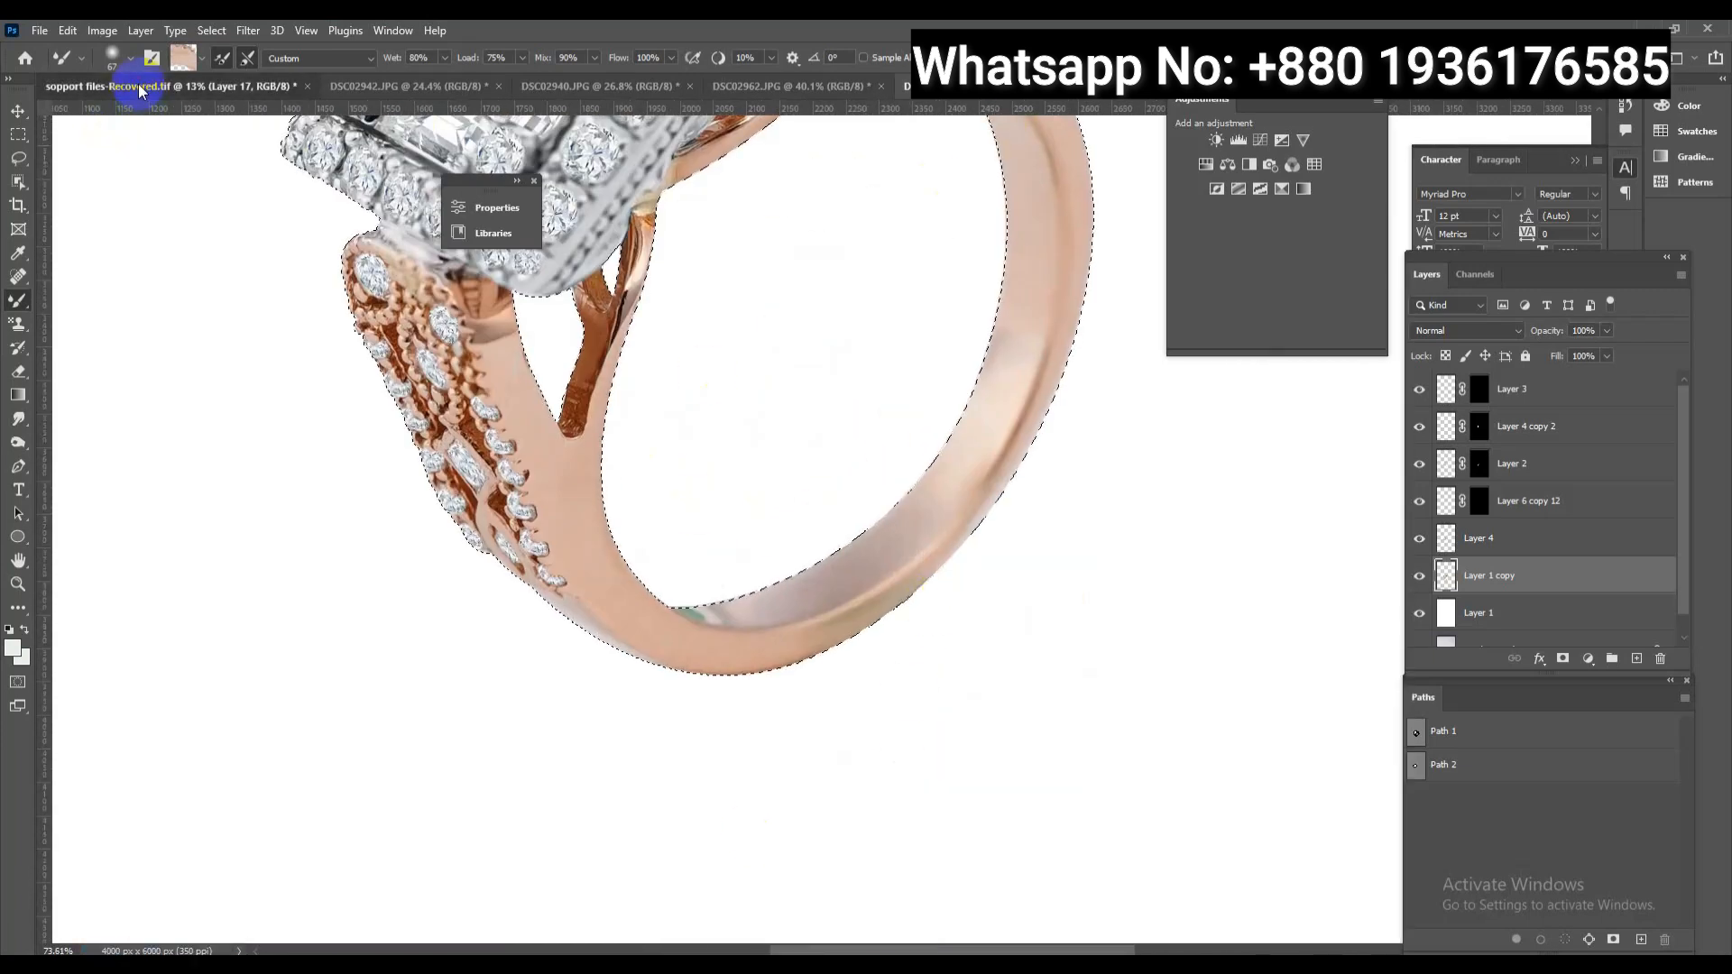
left_click(24, 112)
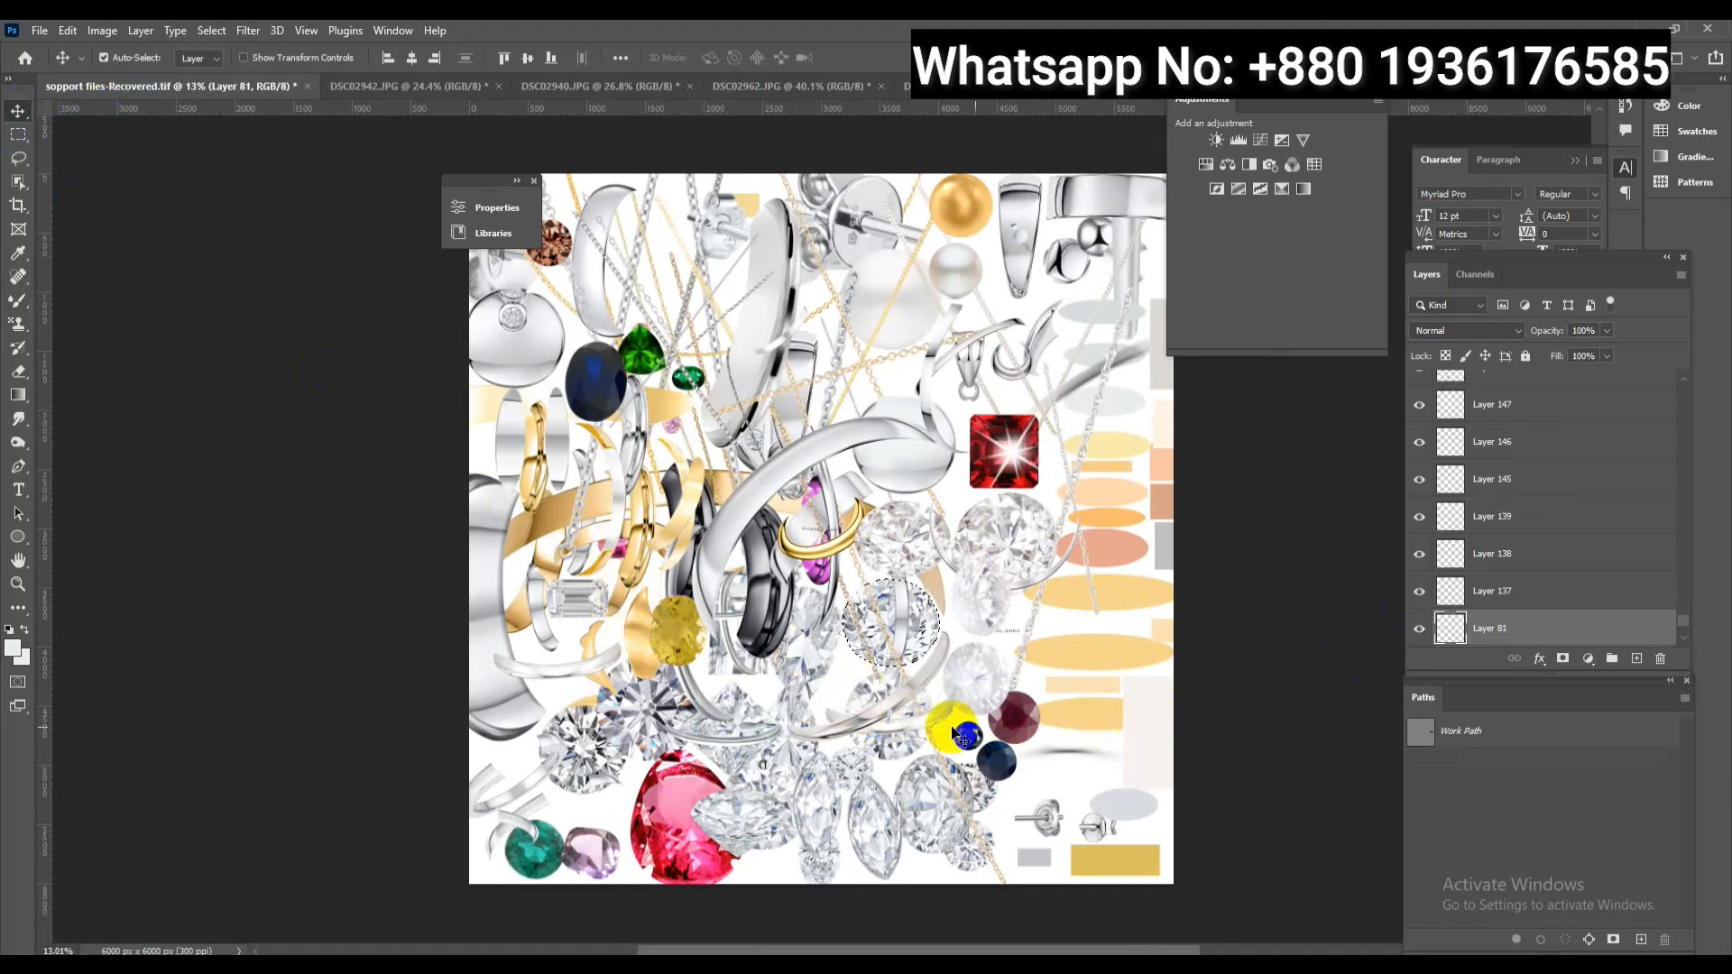
left_click(860, 728, "ctrl")
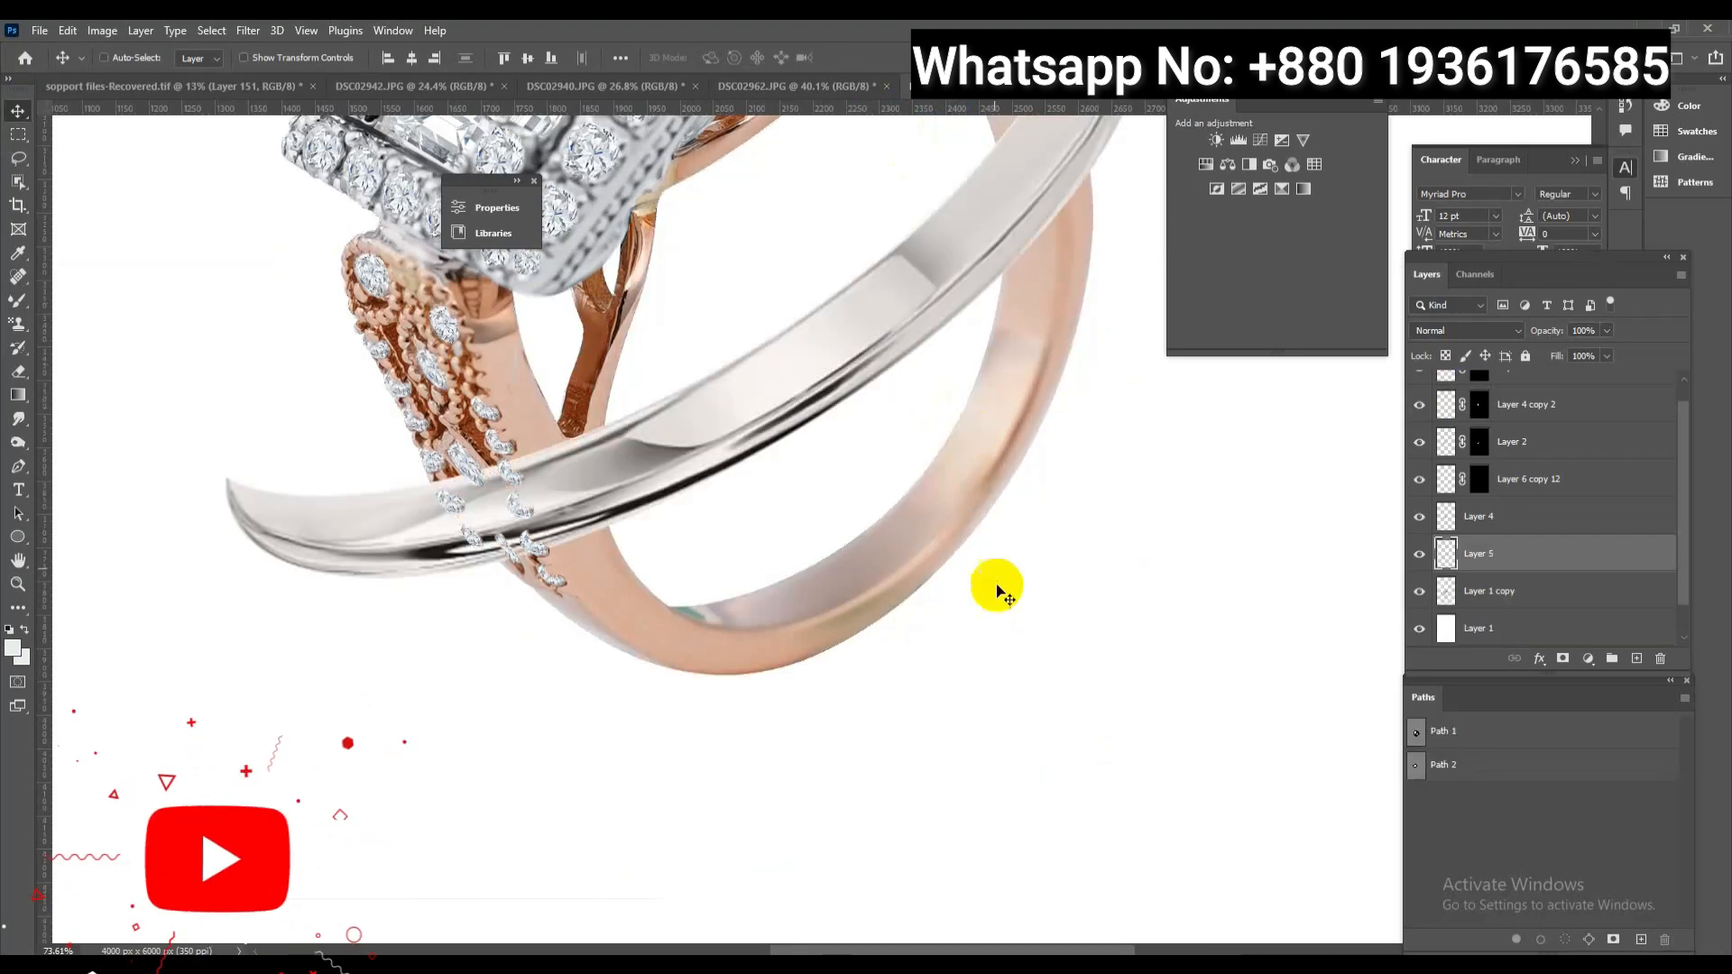
Rotate and scale down the silver band piece and position it along the inner surface of the ring's shank
key("ctrl+t")
scroll(903, 571, "down", 3)
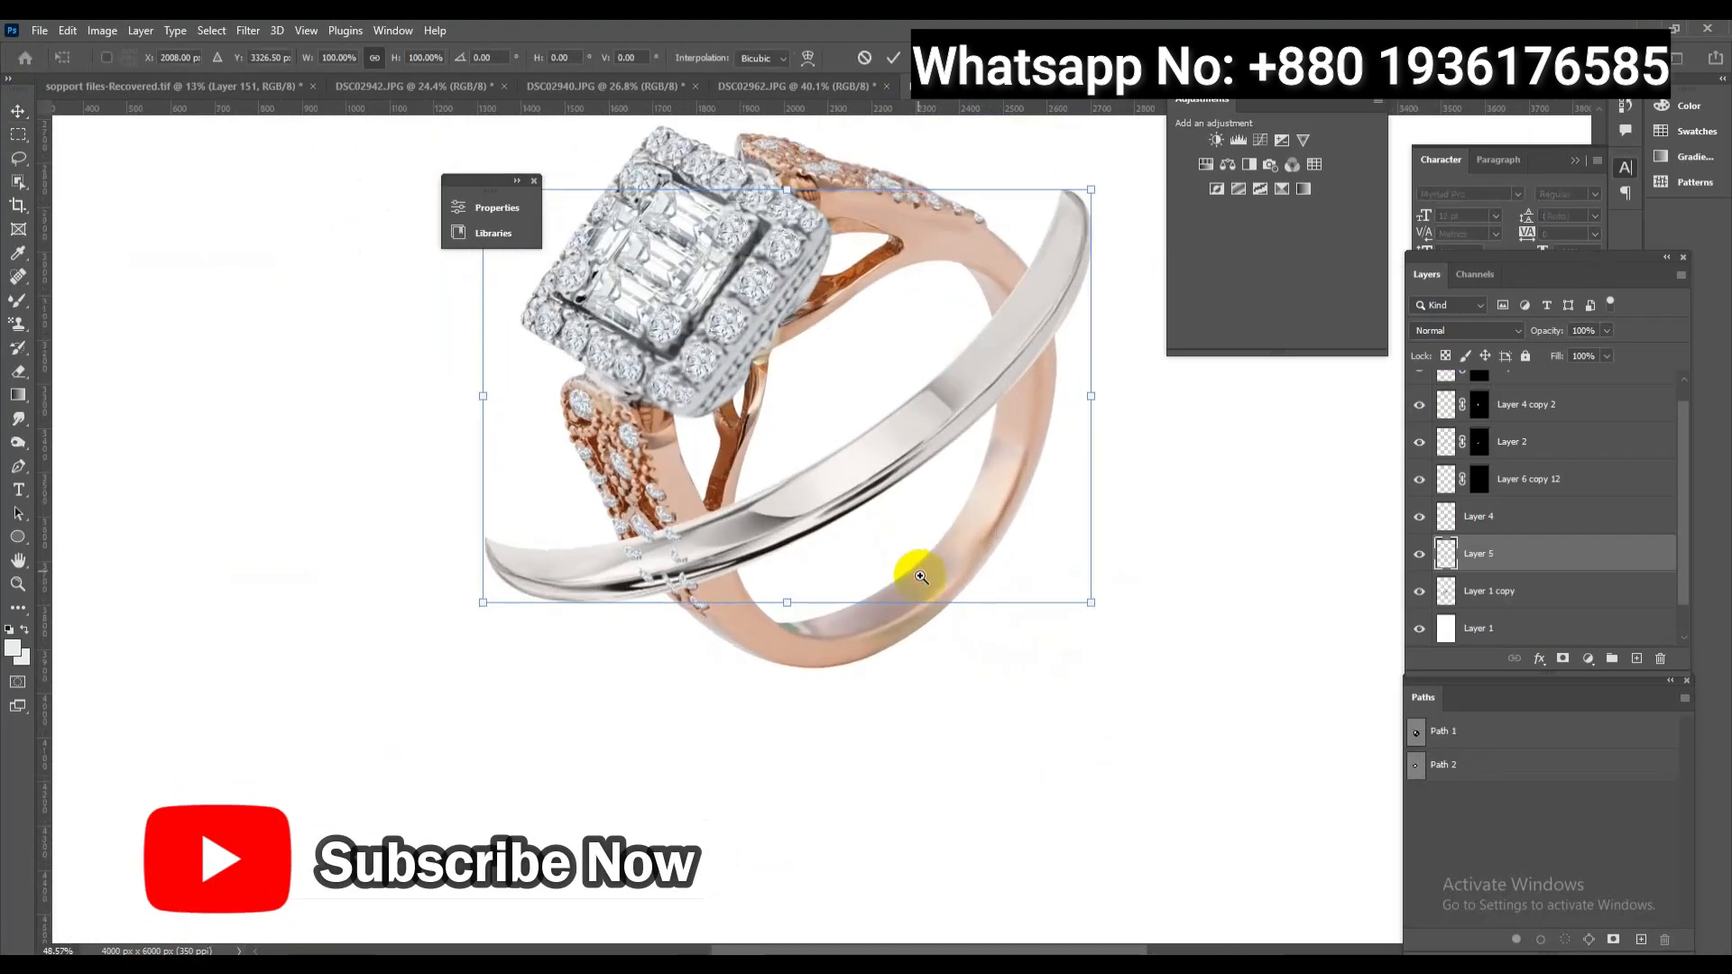
left_click_drag(1194, 581, 1160, 418)
left_click_drag(1148, 485, 1109, 476)
left_click_drag(1096, 182, 989, 265)
left_click_drag(717, 499, 741, 514)
key("Return")
Refine the silver piece's fit inside the shank, scaling it to about 105% width and 93% height and rotating it about -4.6°
key("ctrl+t")
left_click_drag(906, 673, 901, 643)
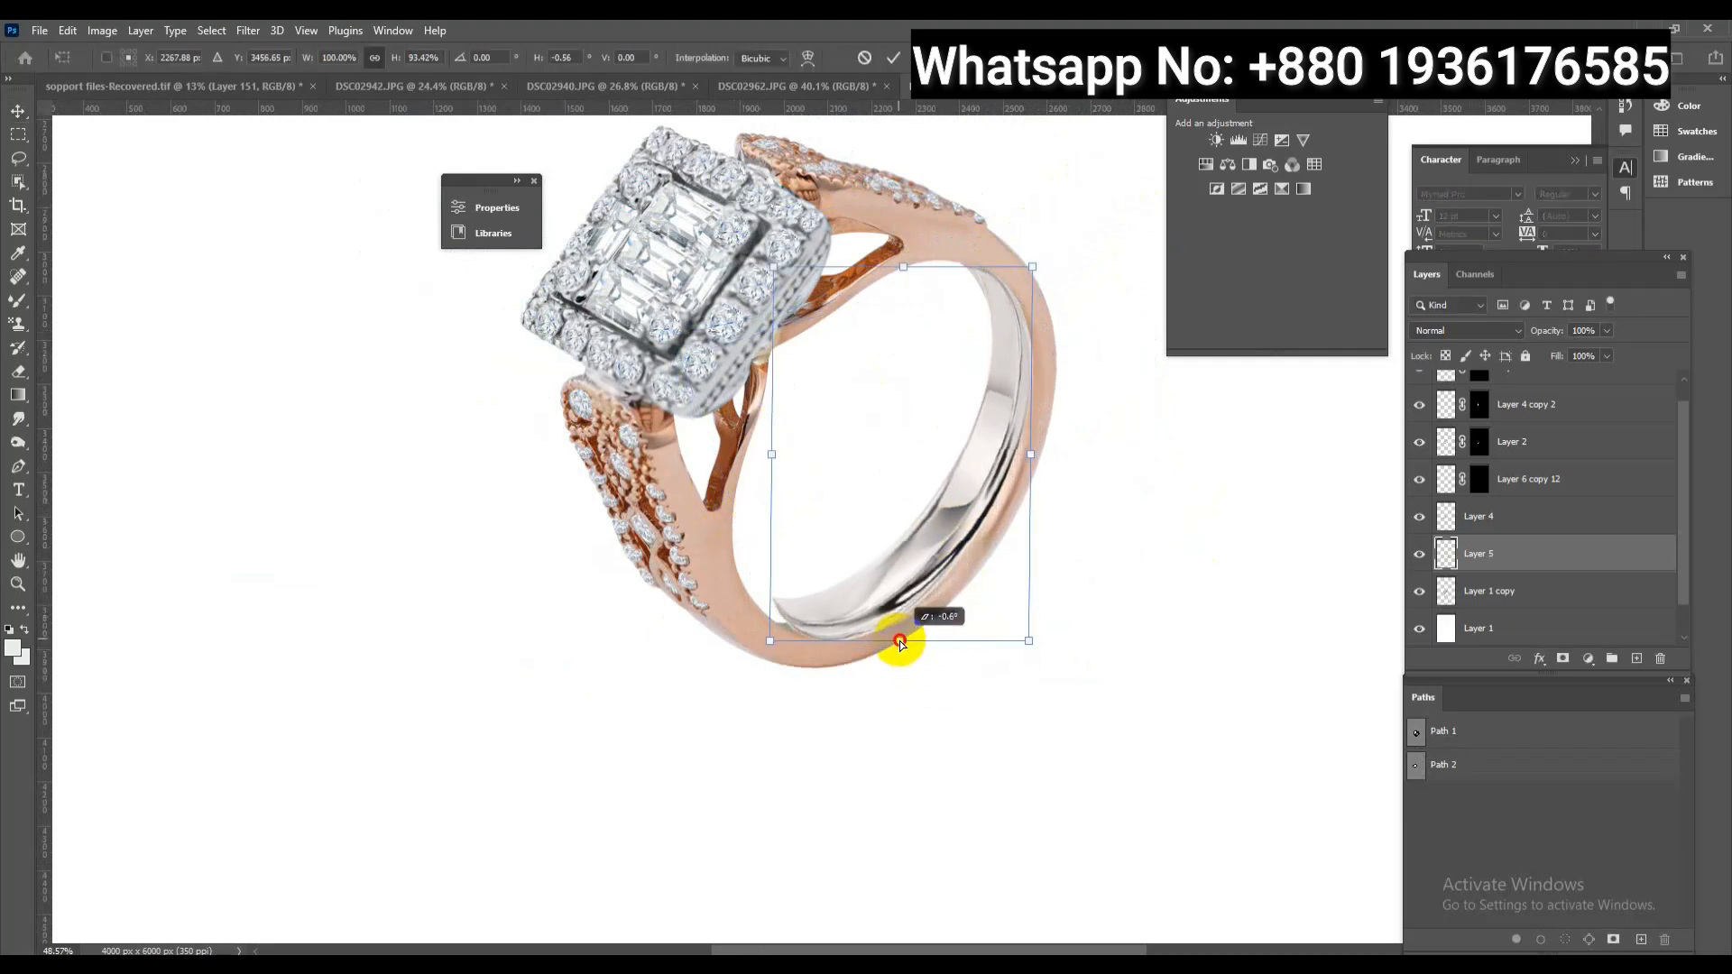
mouse_move(773, 445)
left_mouse_down()
mouse_move(755, 476)
mouse_move(761, 444)
mouse_move(765, 464)
left_mouse_up()
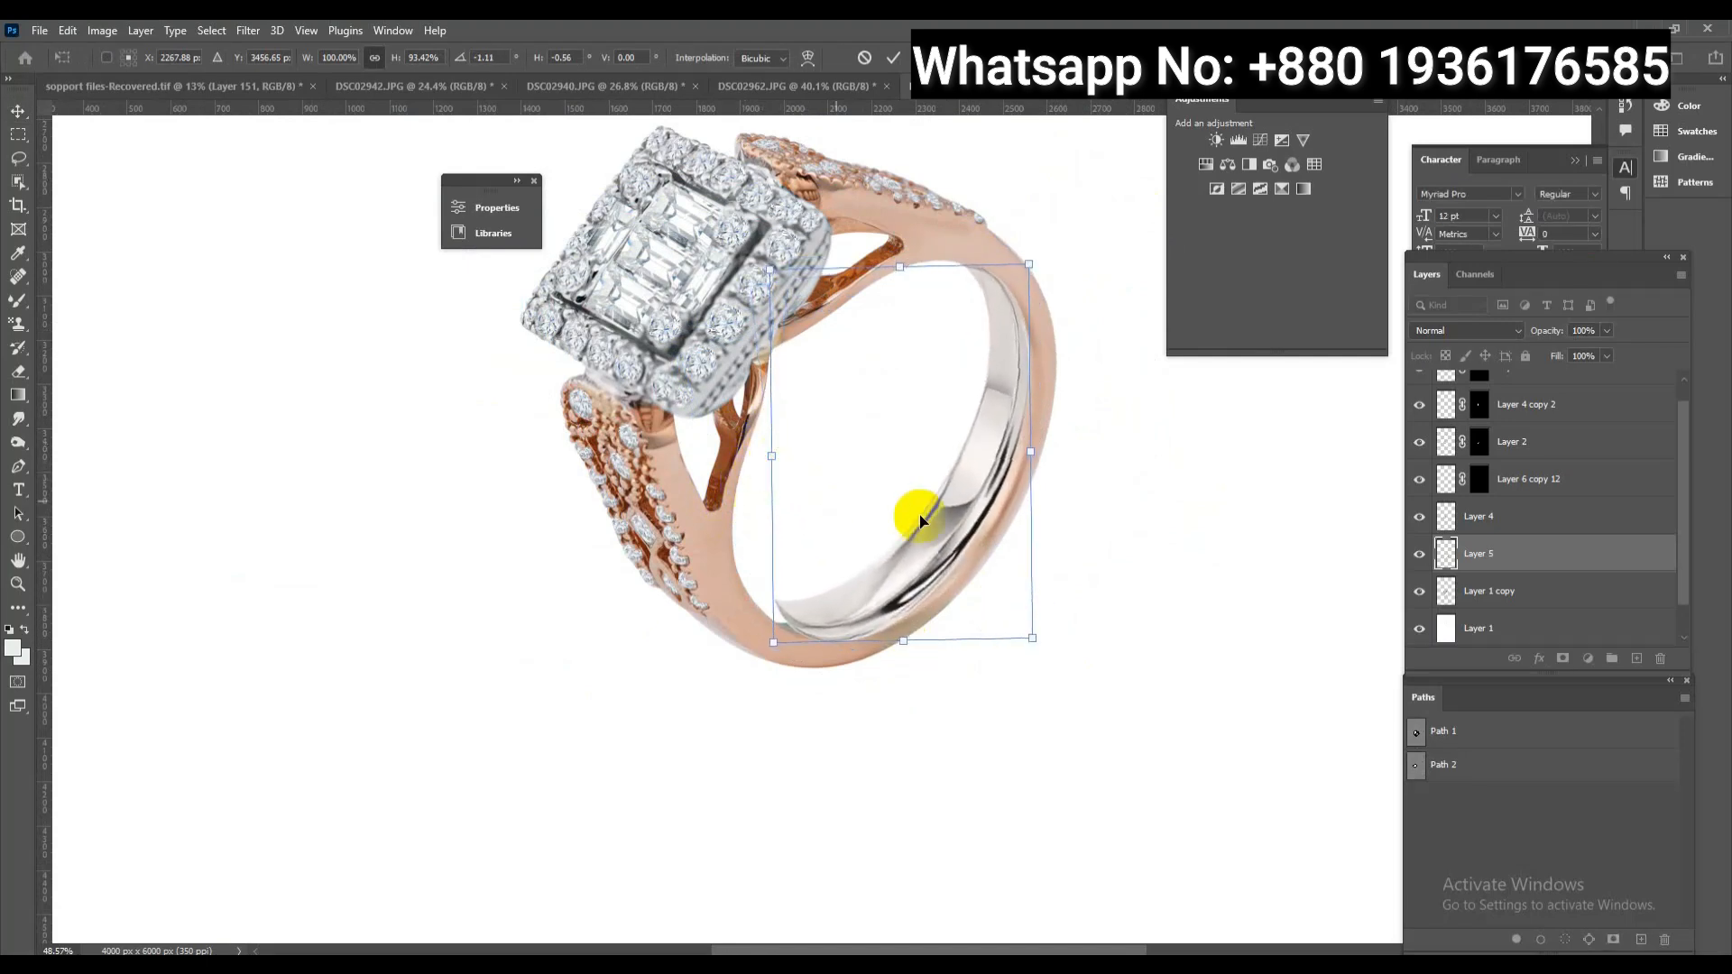
left_click_drag(1027, 465, 1045, 451)
left_click_drag(1087, 301, 1080, 285)
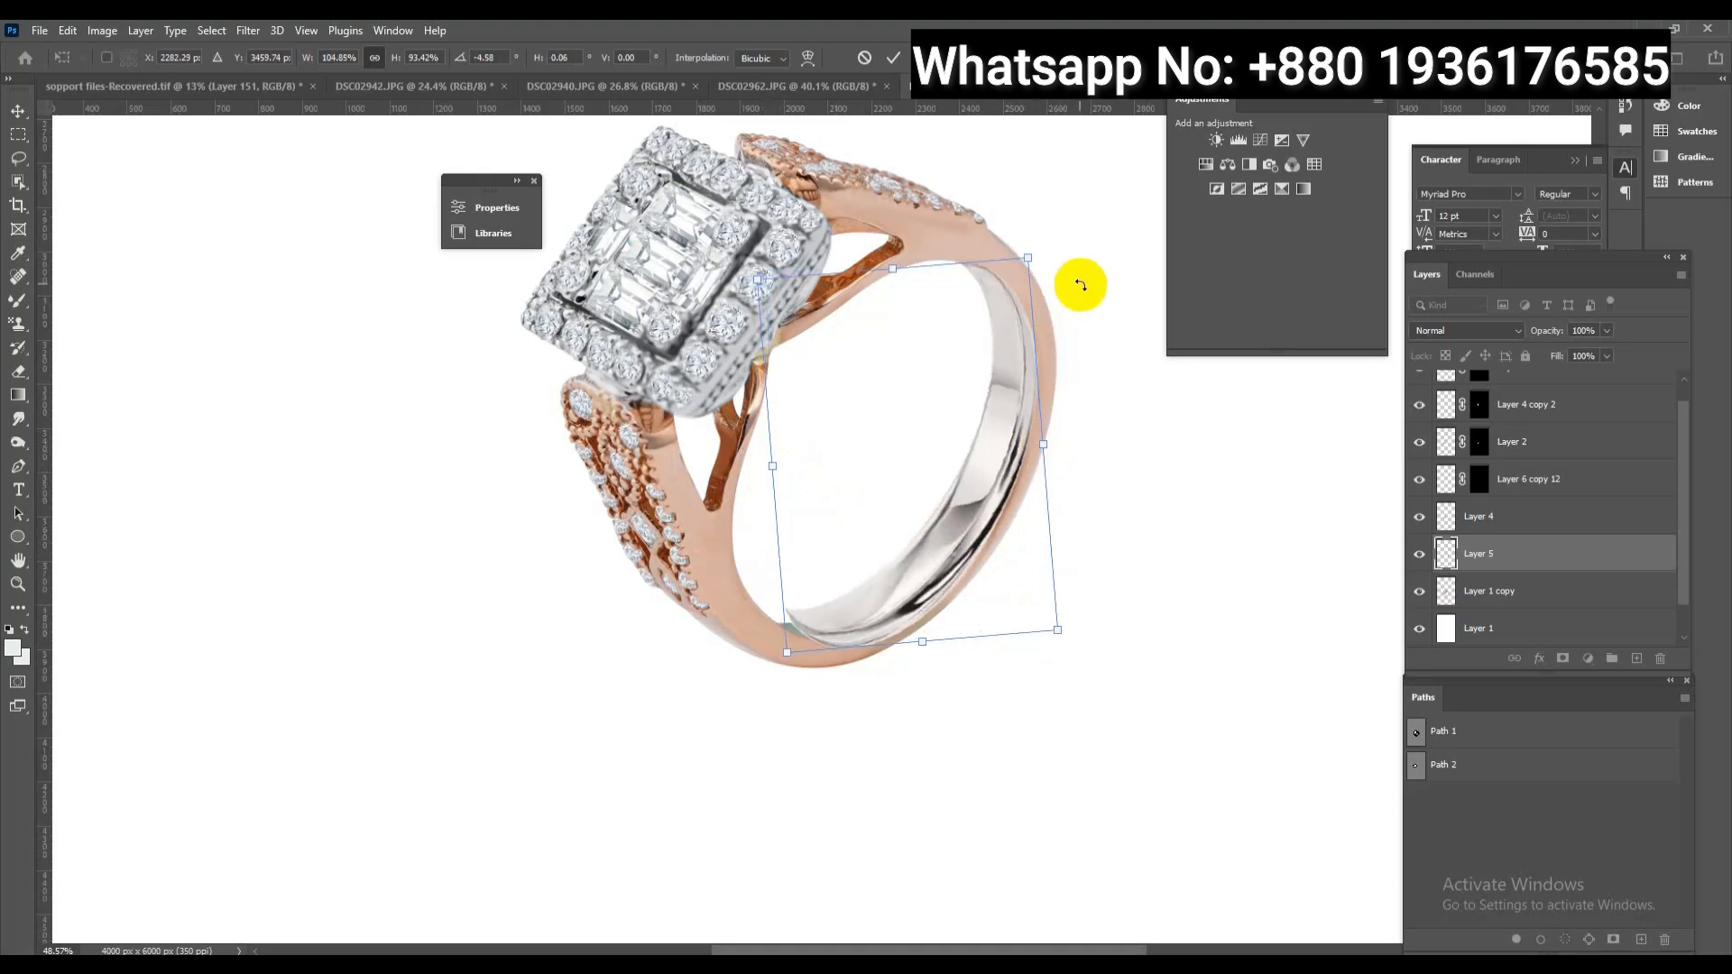
key("Return")
Warp the silver piece so its lower end and outer edge follow the curve of the inner band
key("ctrl+t")
right_click(960, 426)
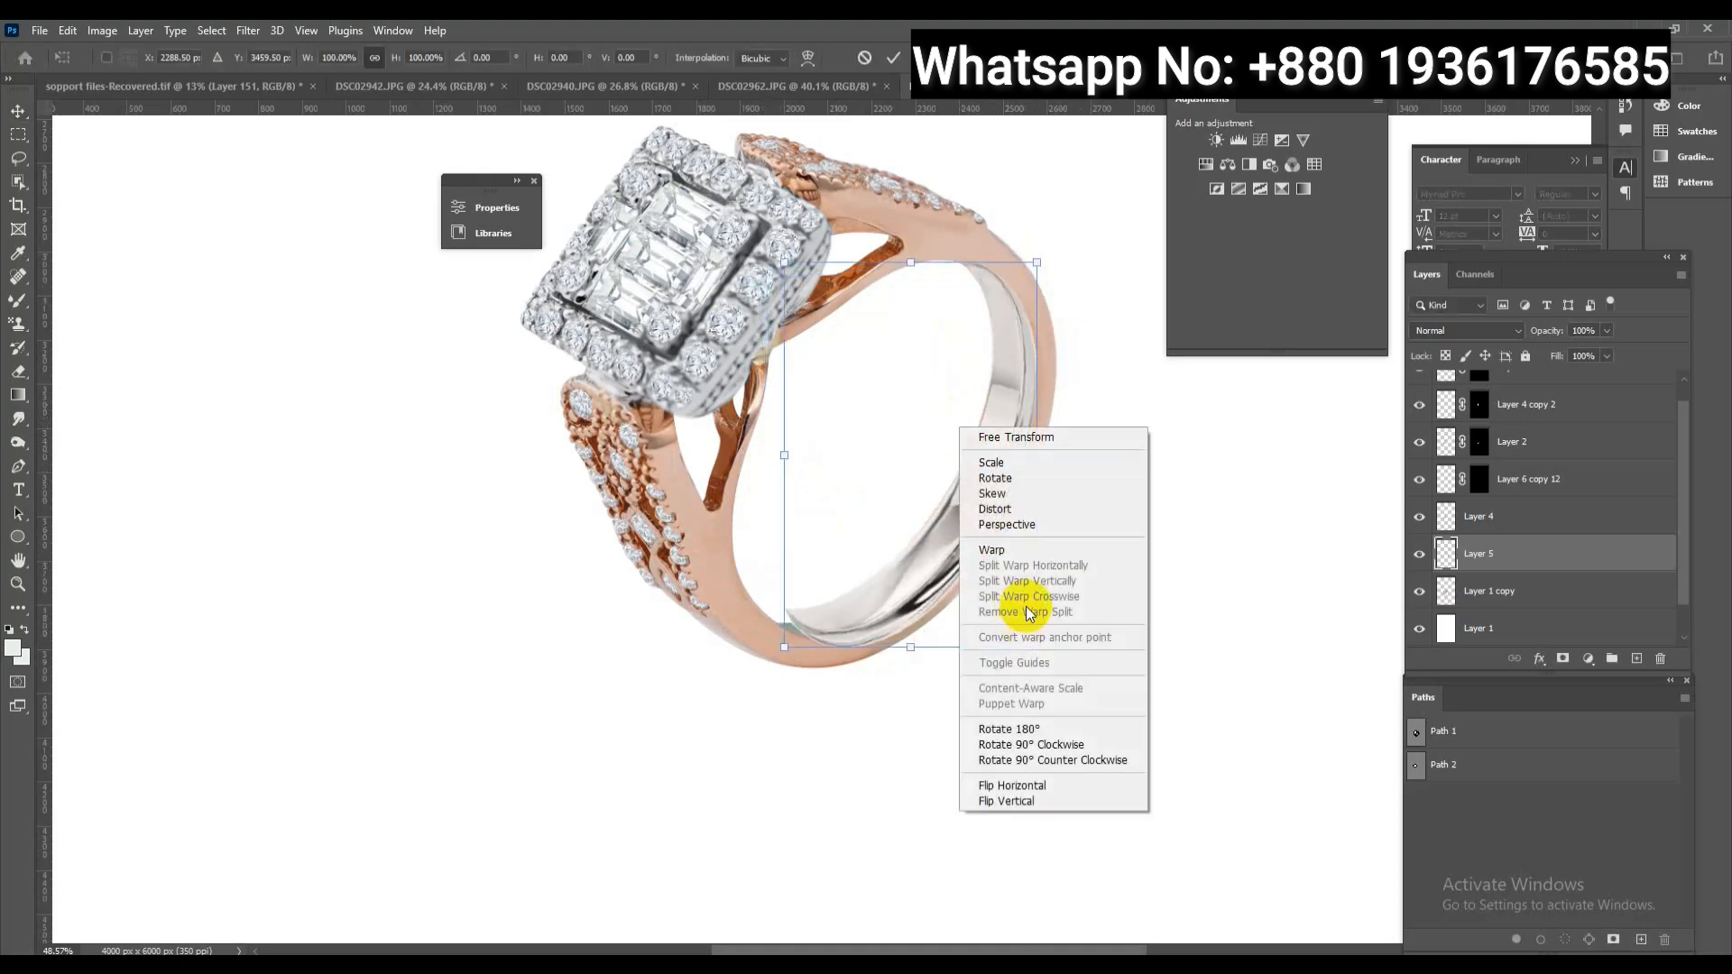
left_click(1029, 550)
left_click_drag(789, 518, 763, 580)
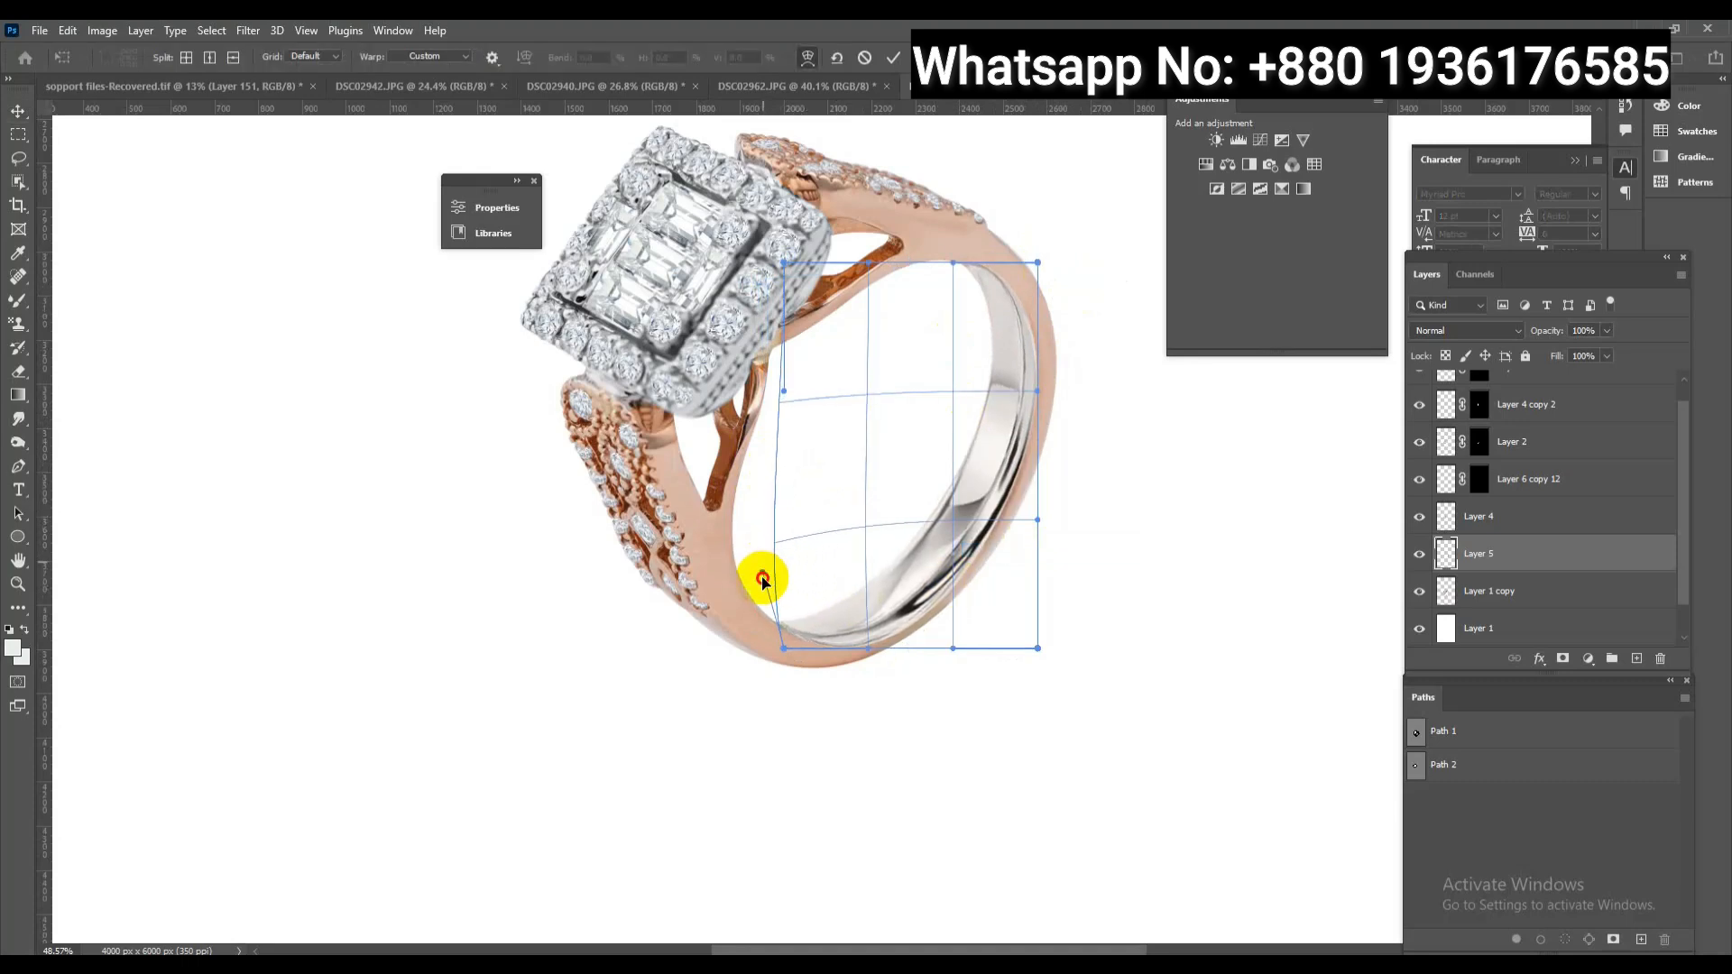
left_click_drag(953, 648, 948, 633)
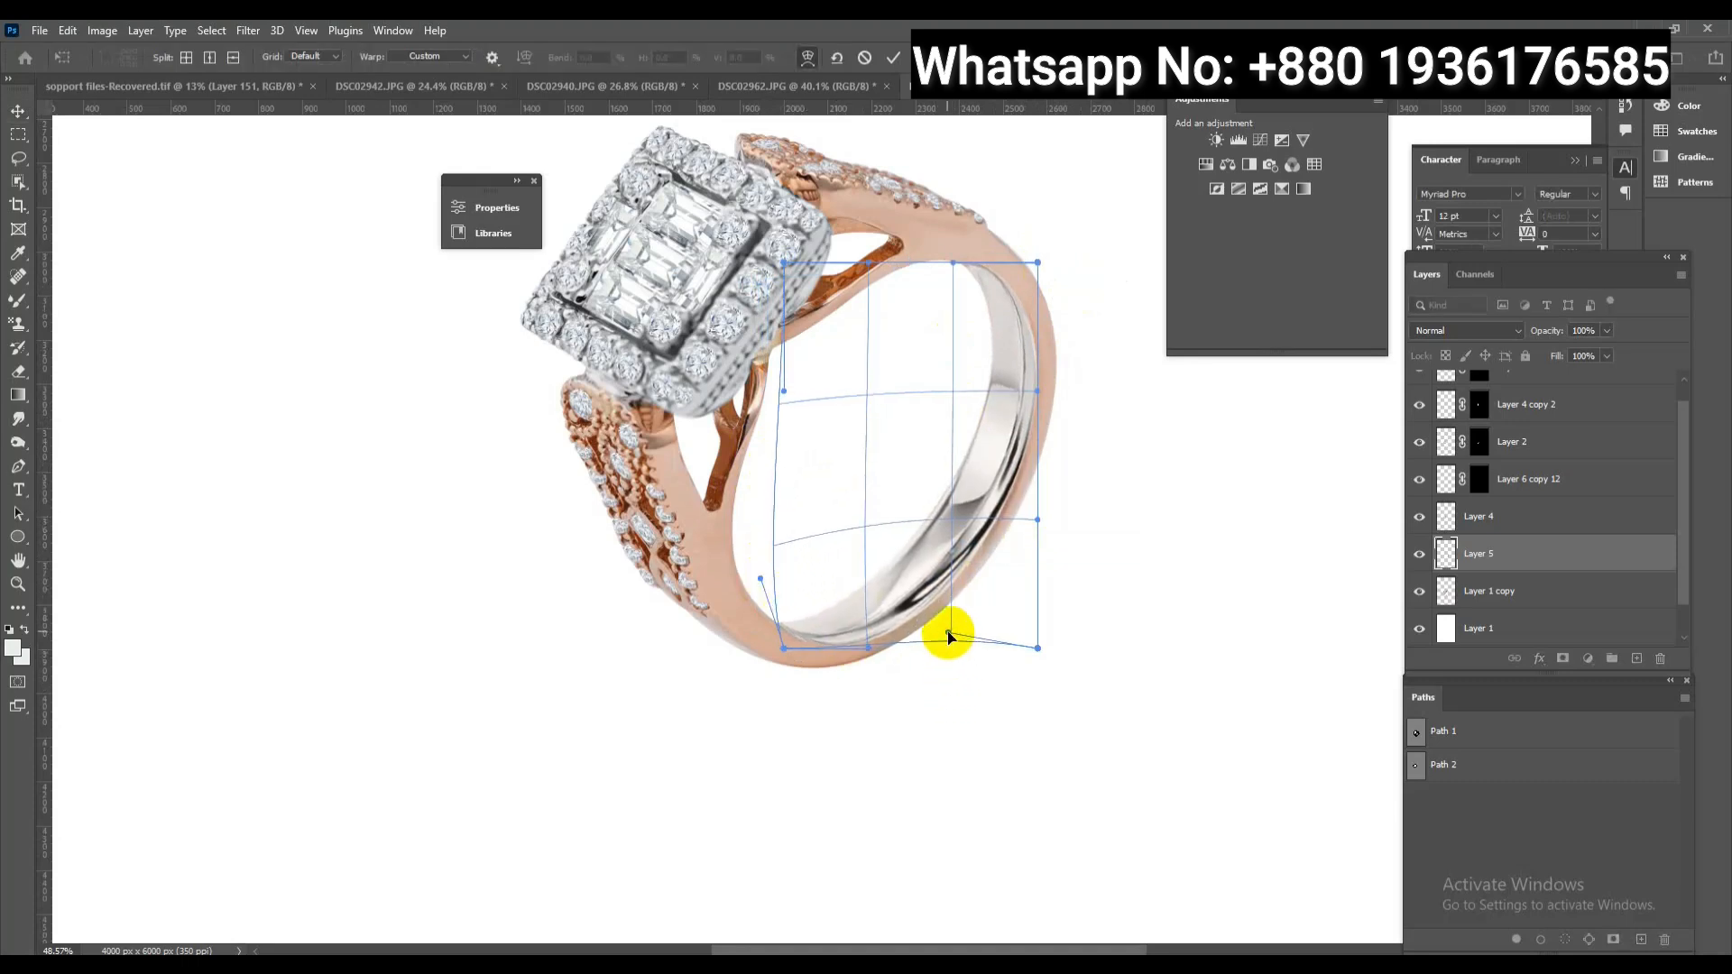
left_click_drag(893, 452, 908, 456)
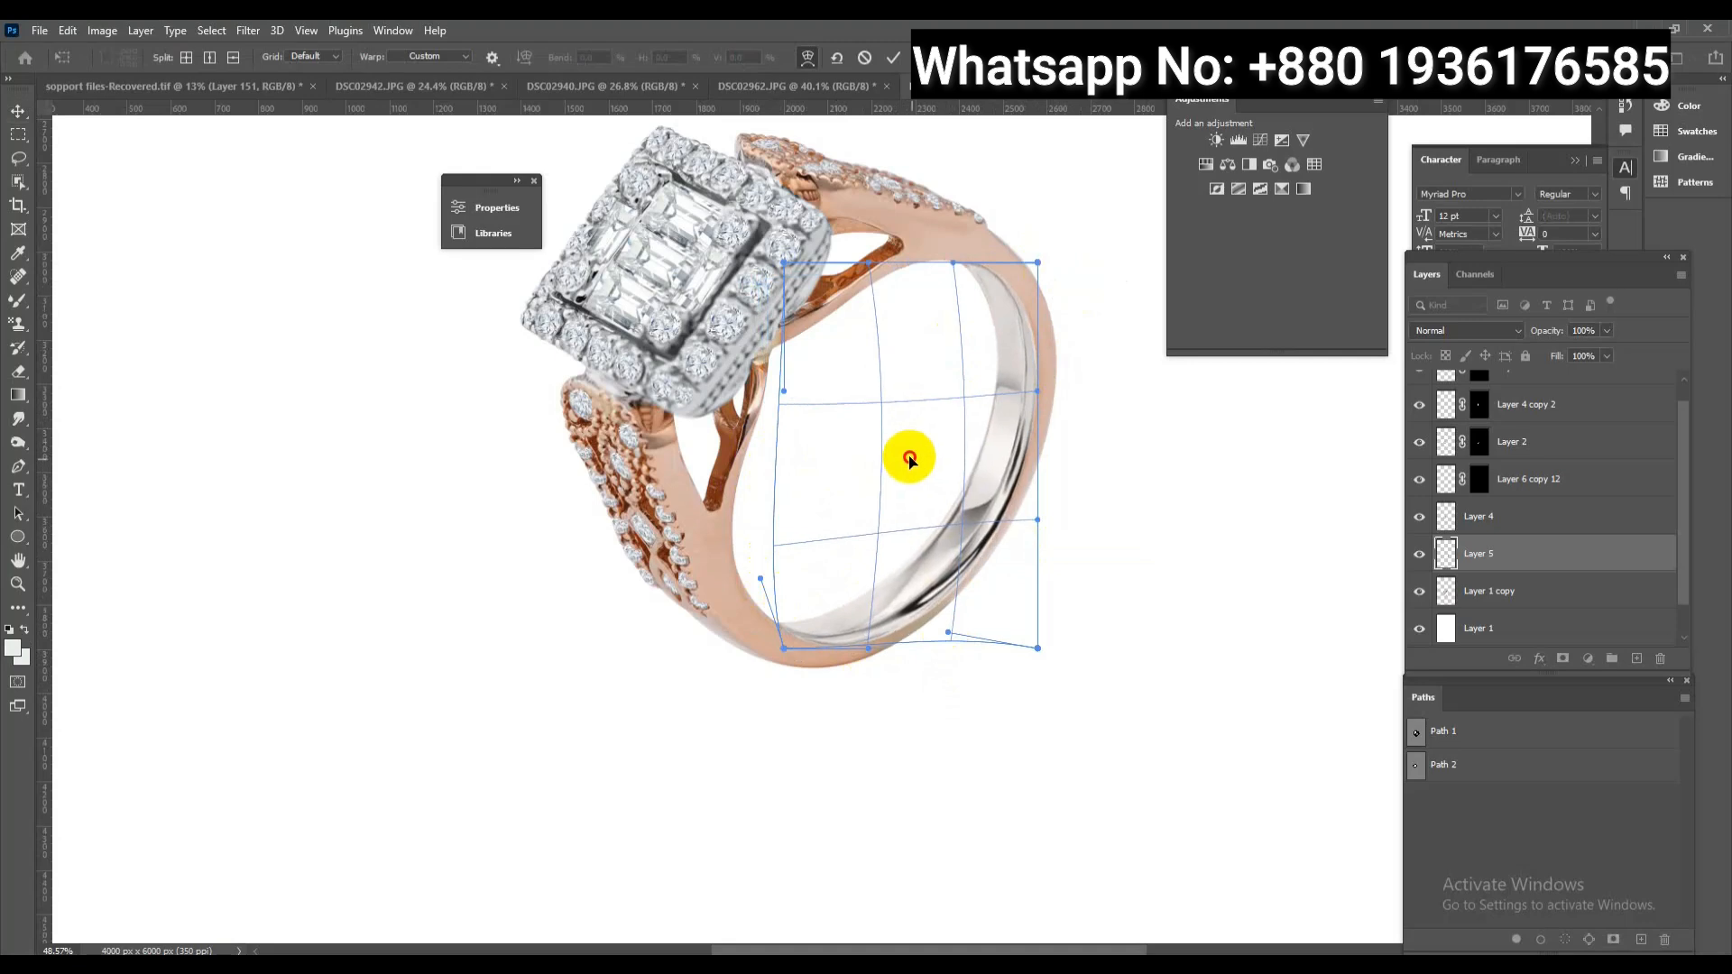
left_click_drag(1042, 390, 1044, 394)
left_click_drag(1039, 519, 1047, 511)
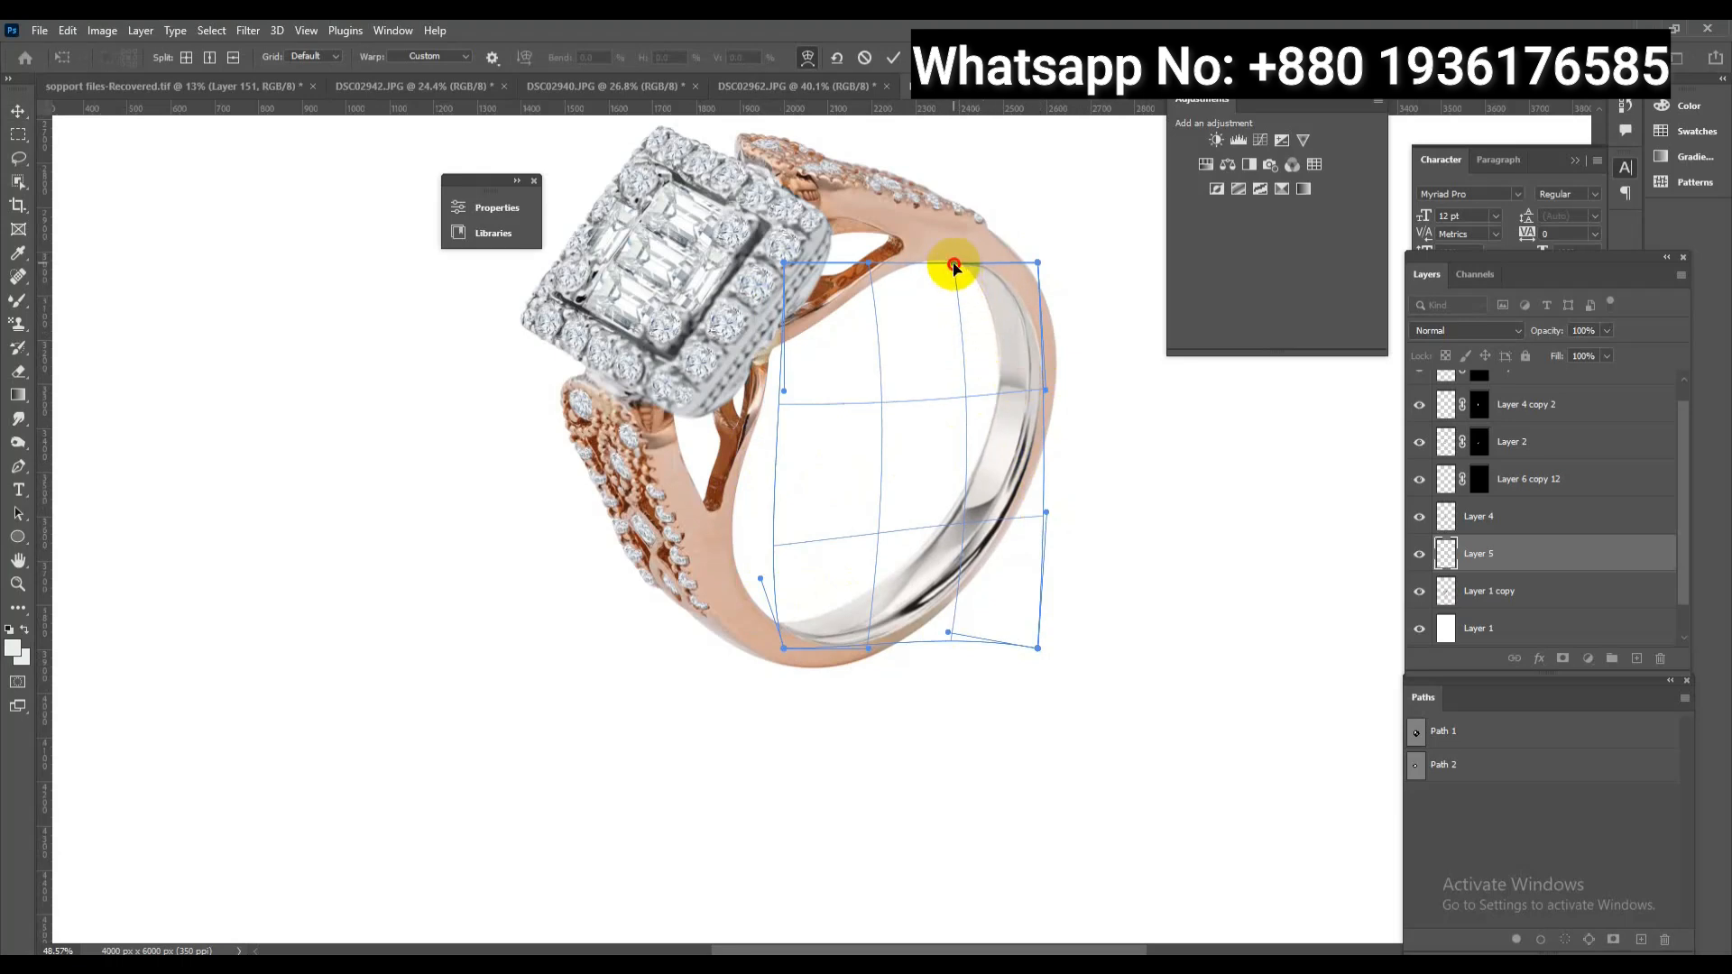
Warp the lower part of the silver piece so its bottom corners and edge follow the shank's inner curve
scroll(866, 591, "up", 3)
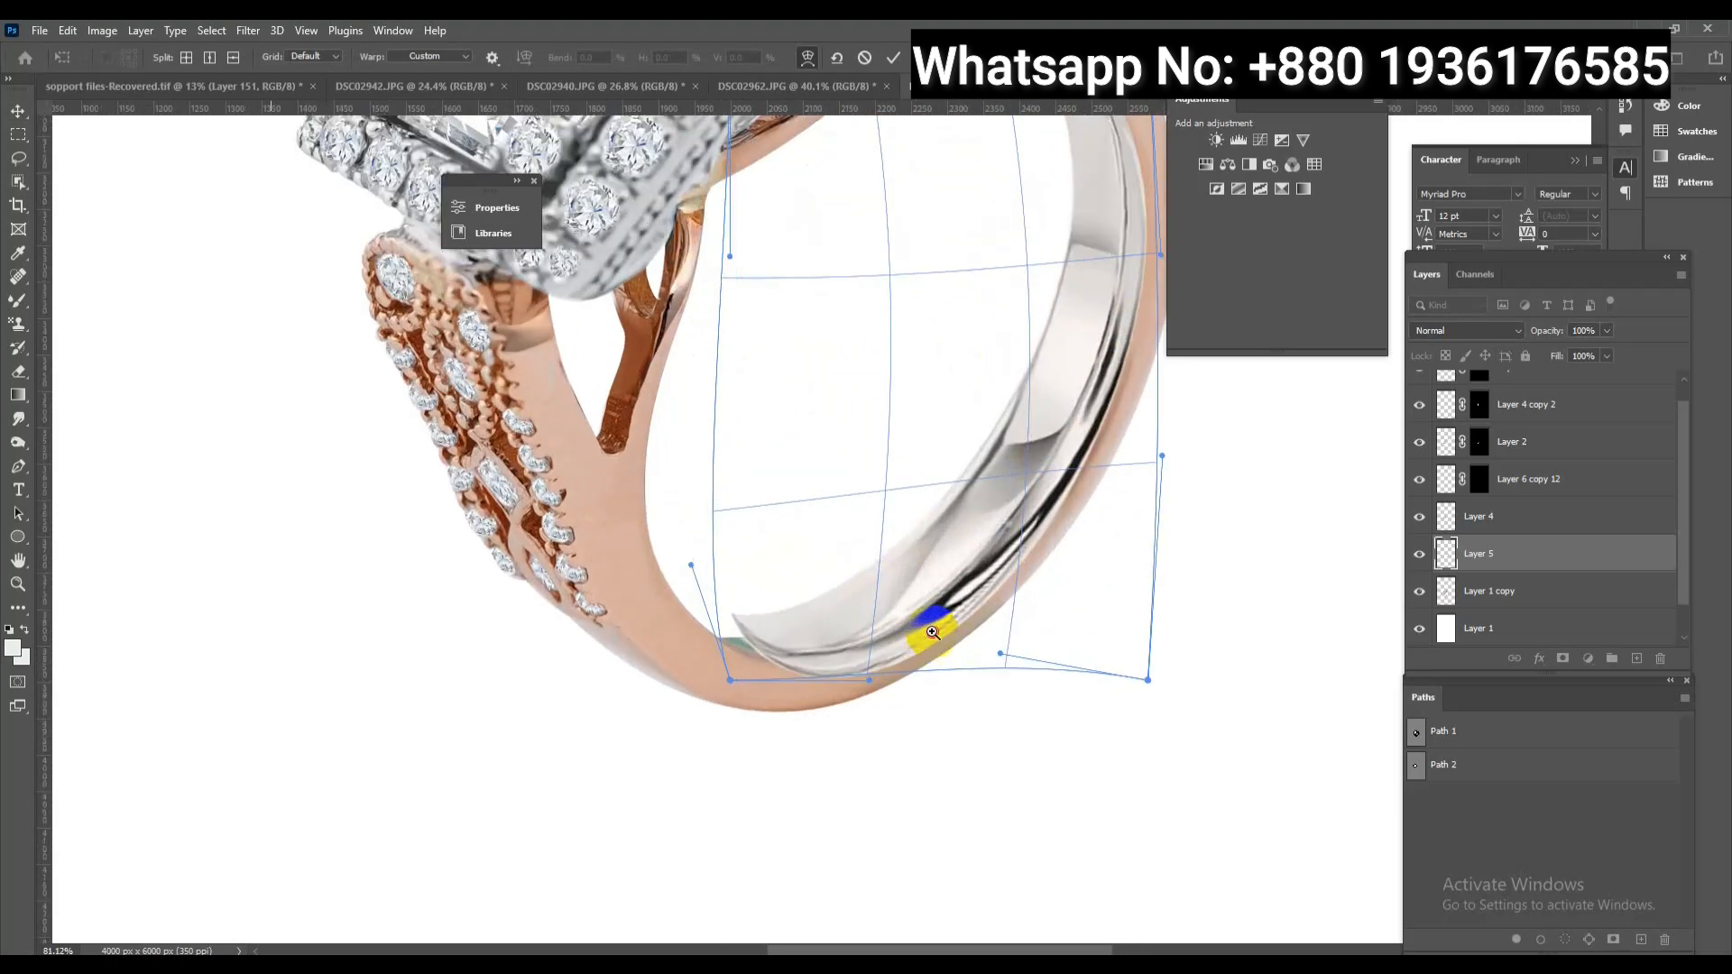
left_click_drag(668, 564, 656, 554)
left_click_drag(1047, 601, 975, 708)
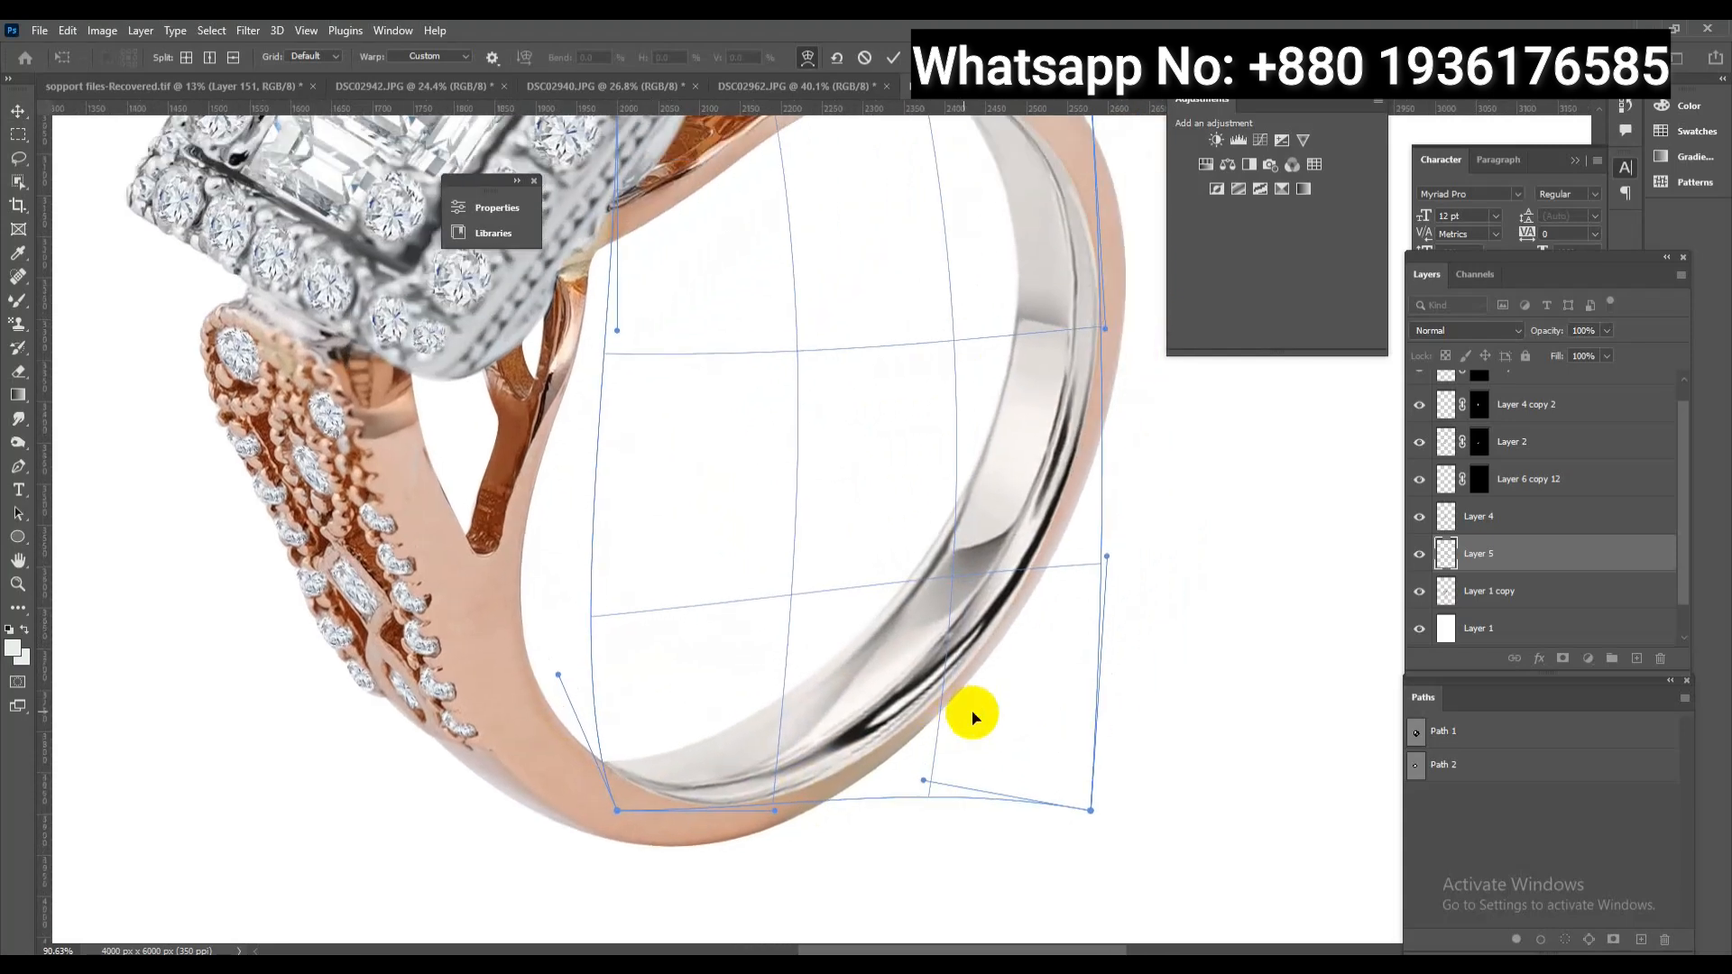
left_click_drag(1087, 815, 1081, 803)
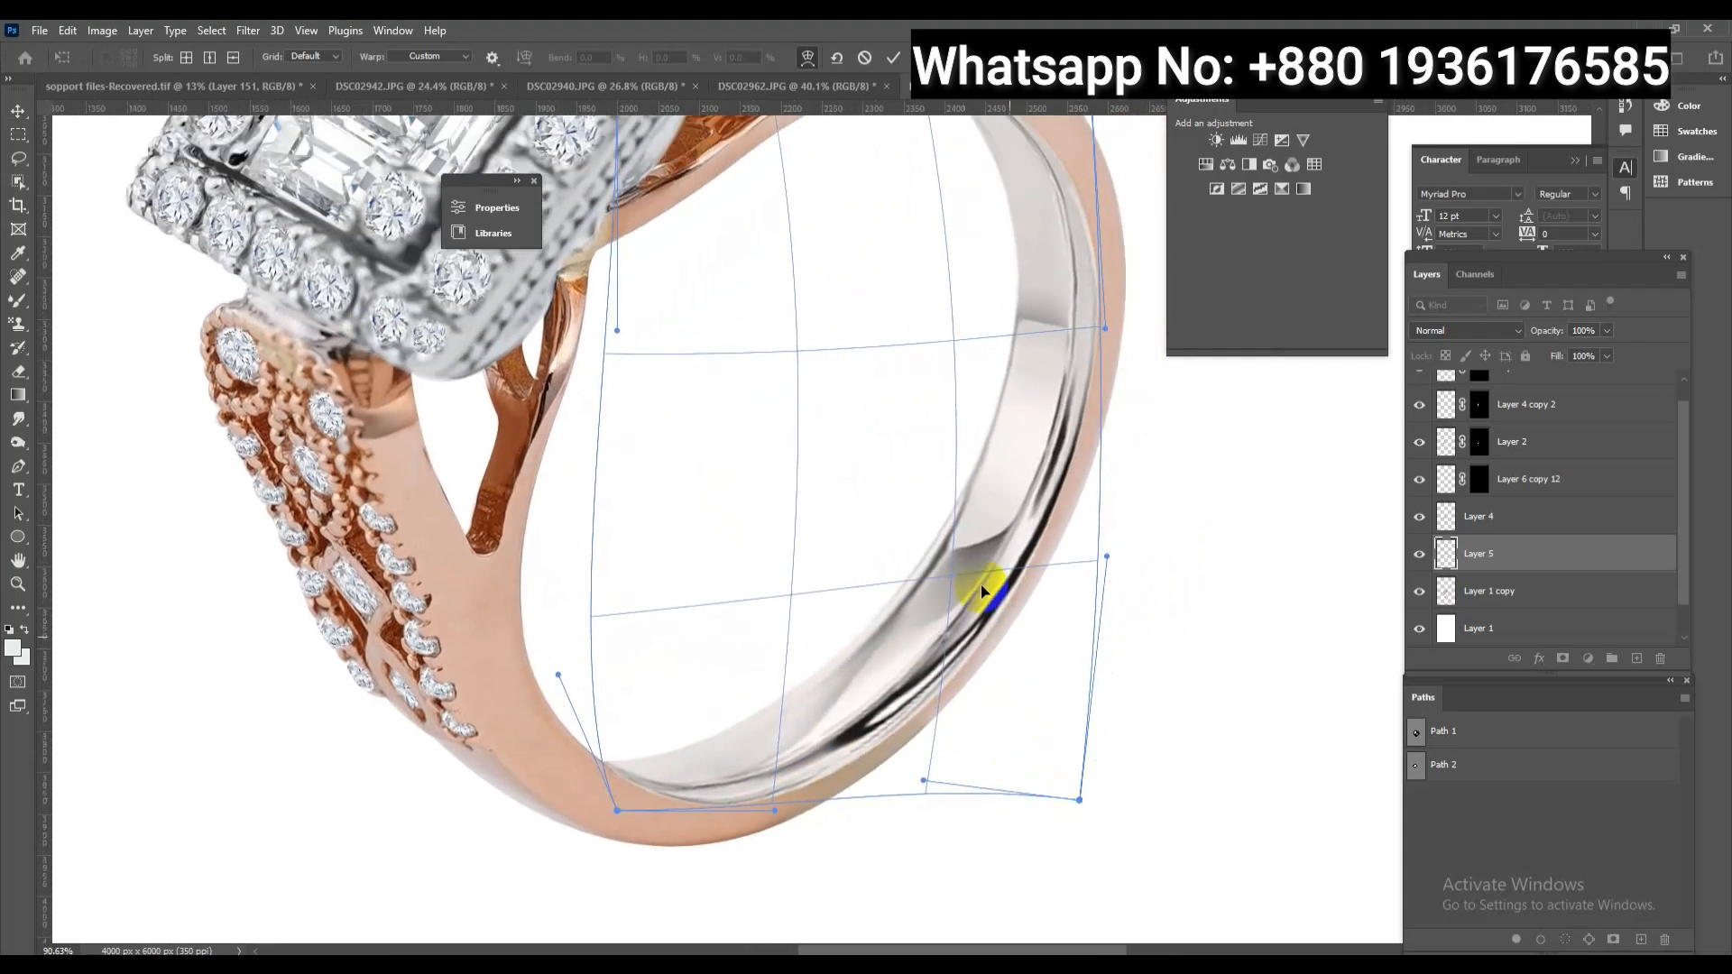
left_click_drag(700, 457, 731, 475)
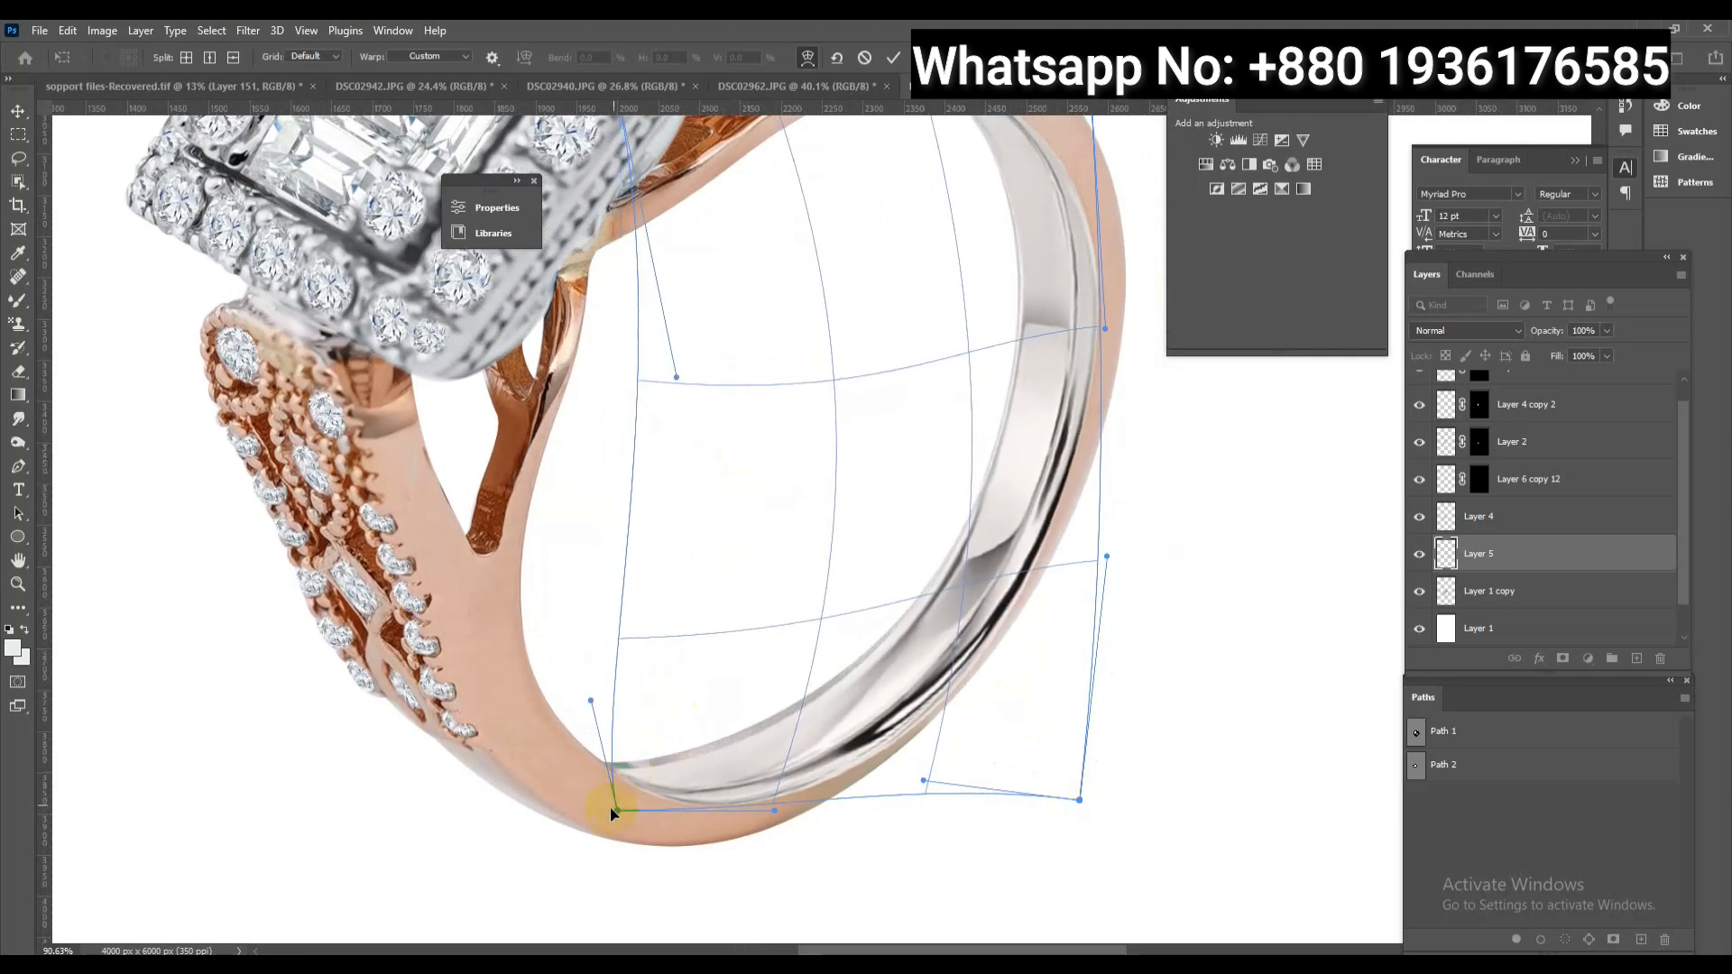
left_click_drag(617, 808, 606, 802)
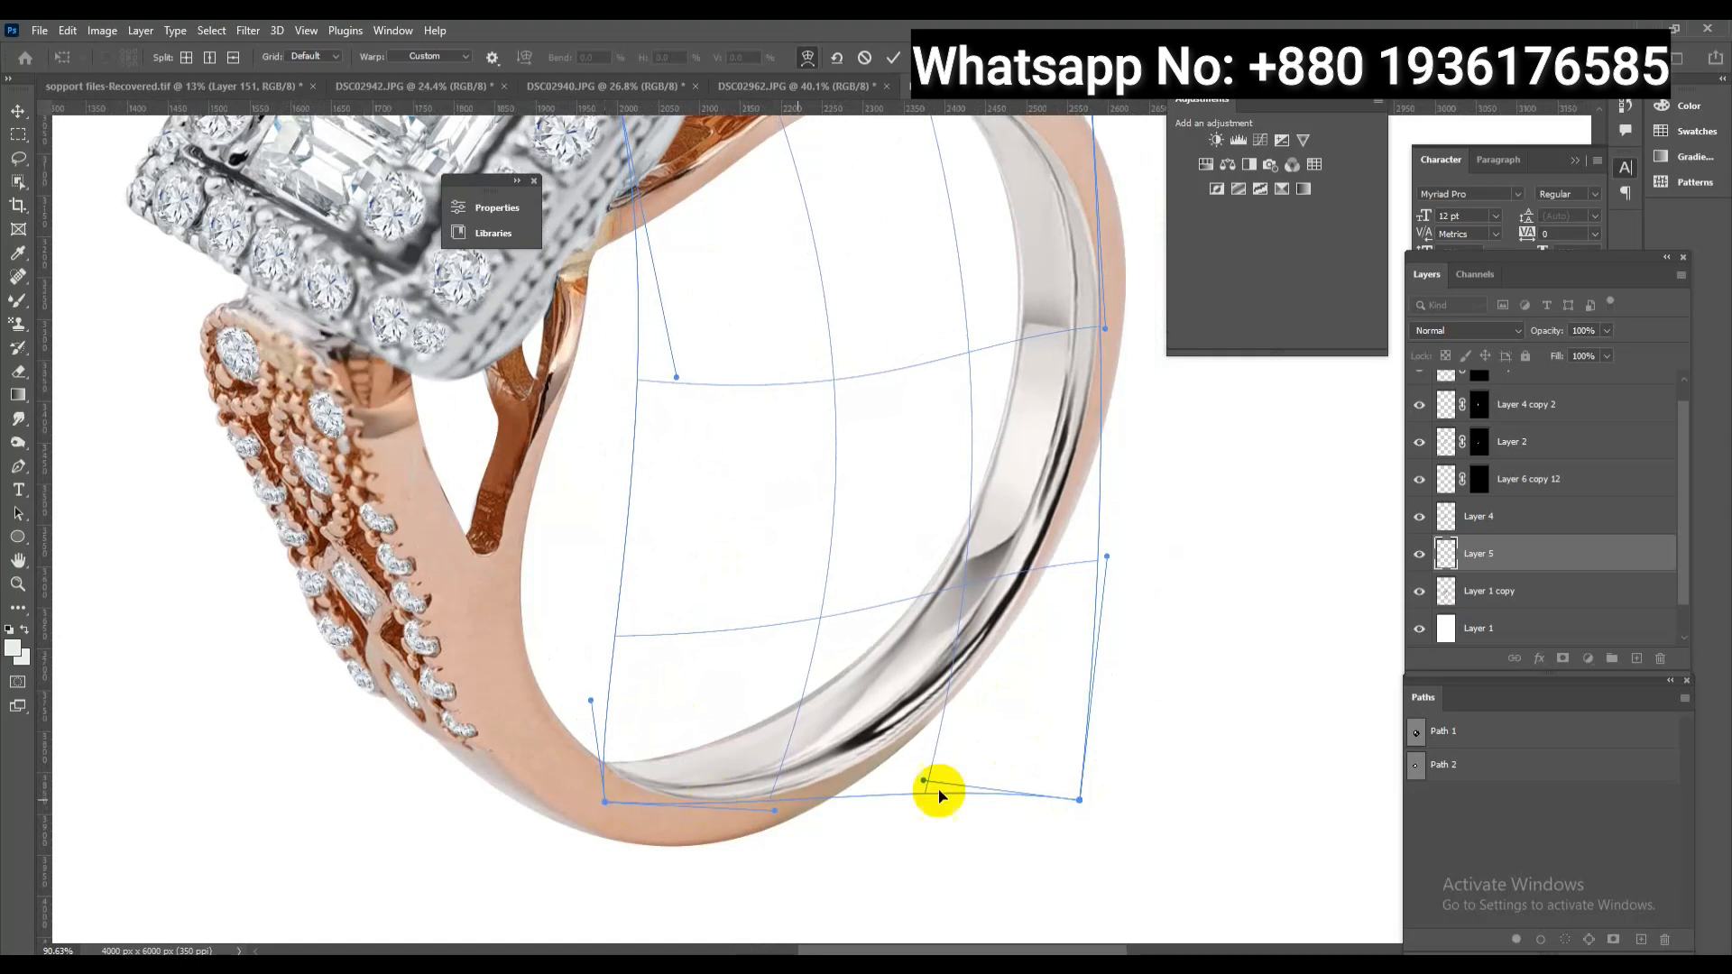
left_click_drag(945, 787, 926, 762)
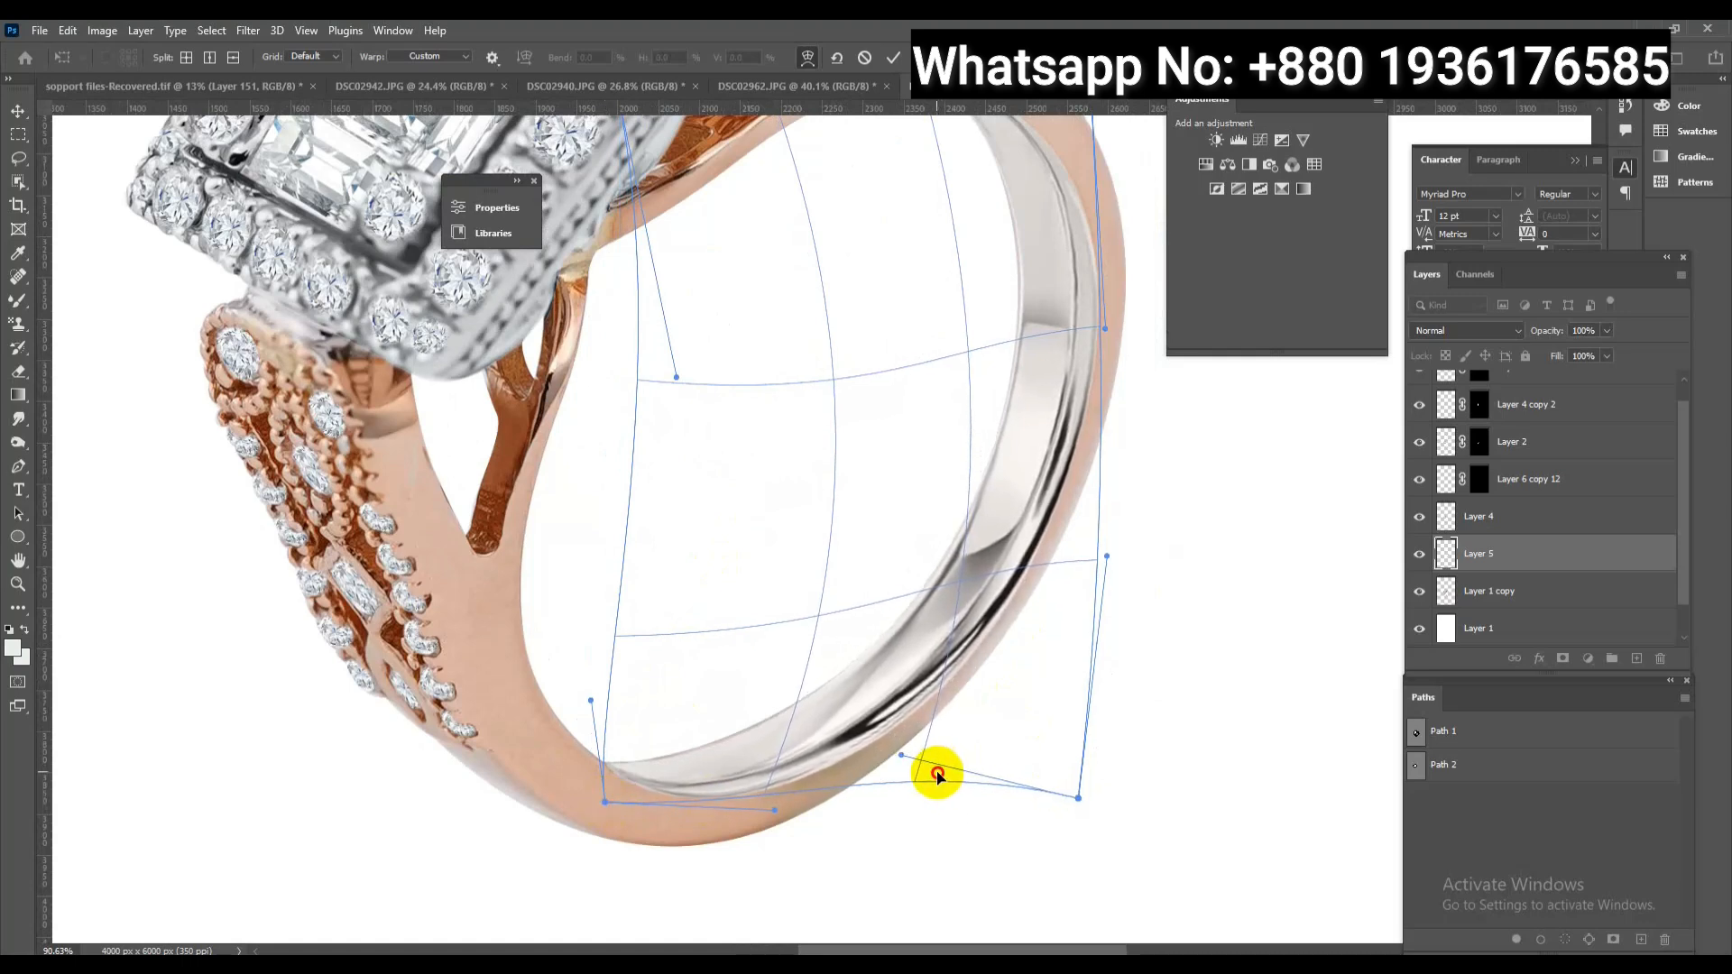
Adjust the warp at the upper end of the silver piece to fit inside the shank and apply the transformation
left_click_drag(1060, 448, 1062, 679)
left_click_drag(1093, 321, 1089, 325)
left_click_drag(912, 317, 911, 308)
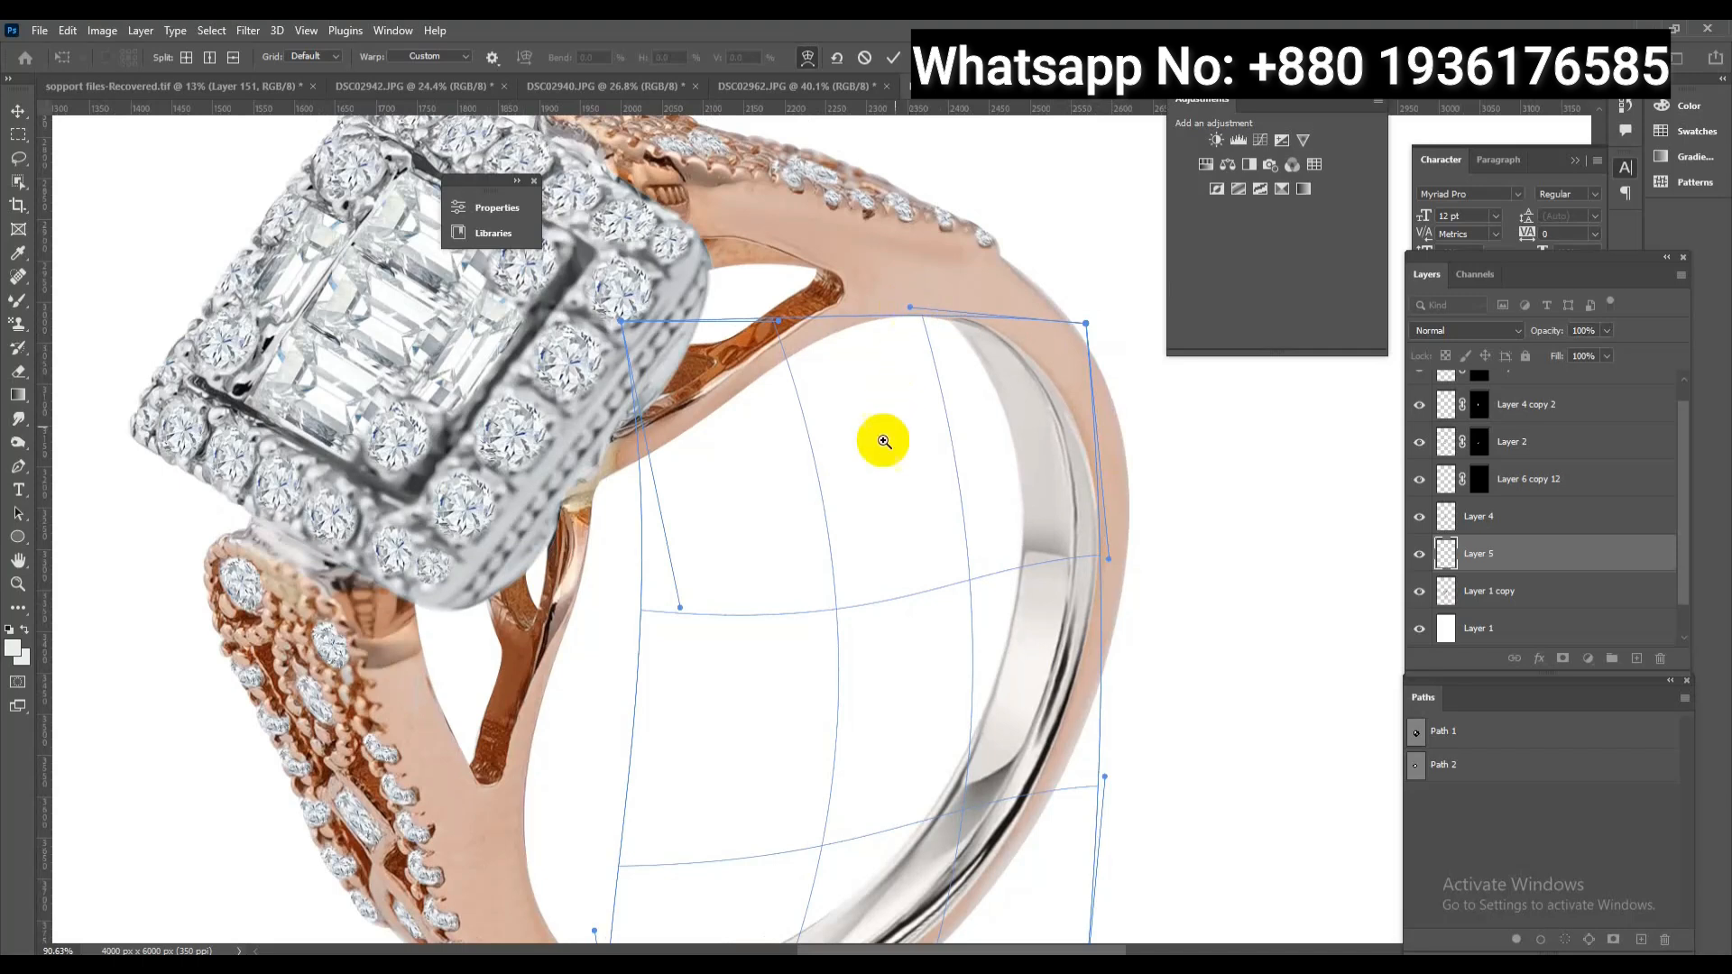
scroll(864, 438, "down", 4)
key("Return")
scroll(998, 646, "up", 5)
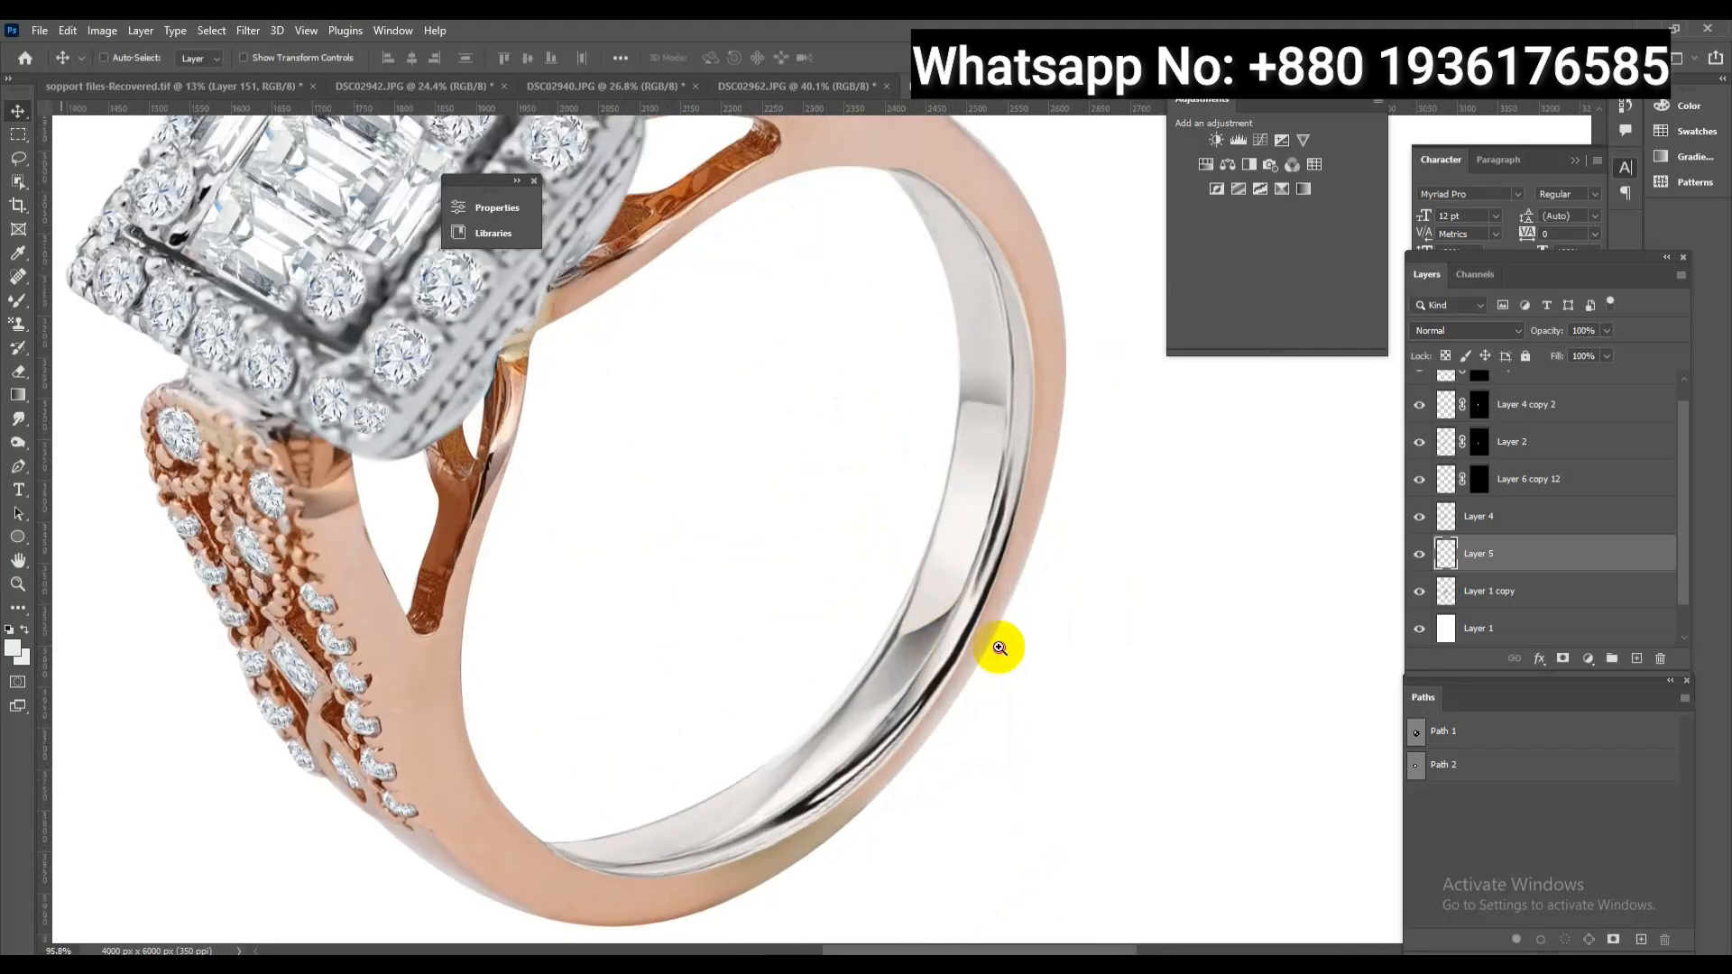
scroll(972, 660, "down", 4)
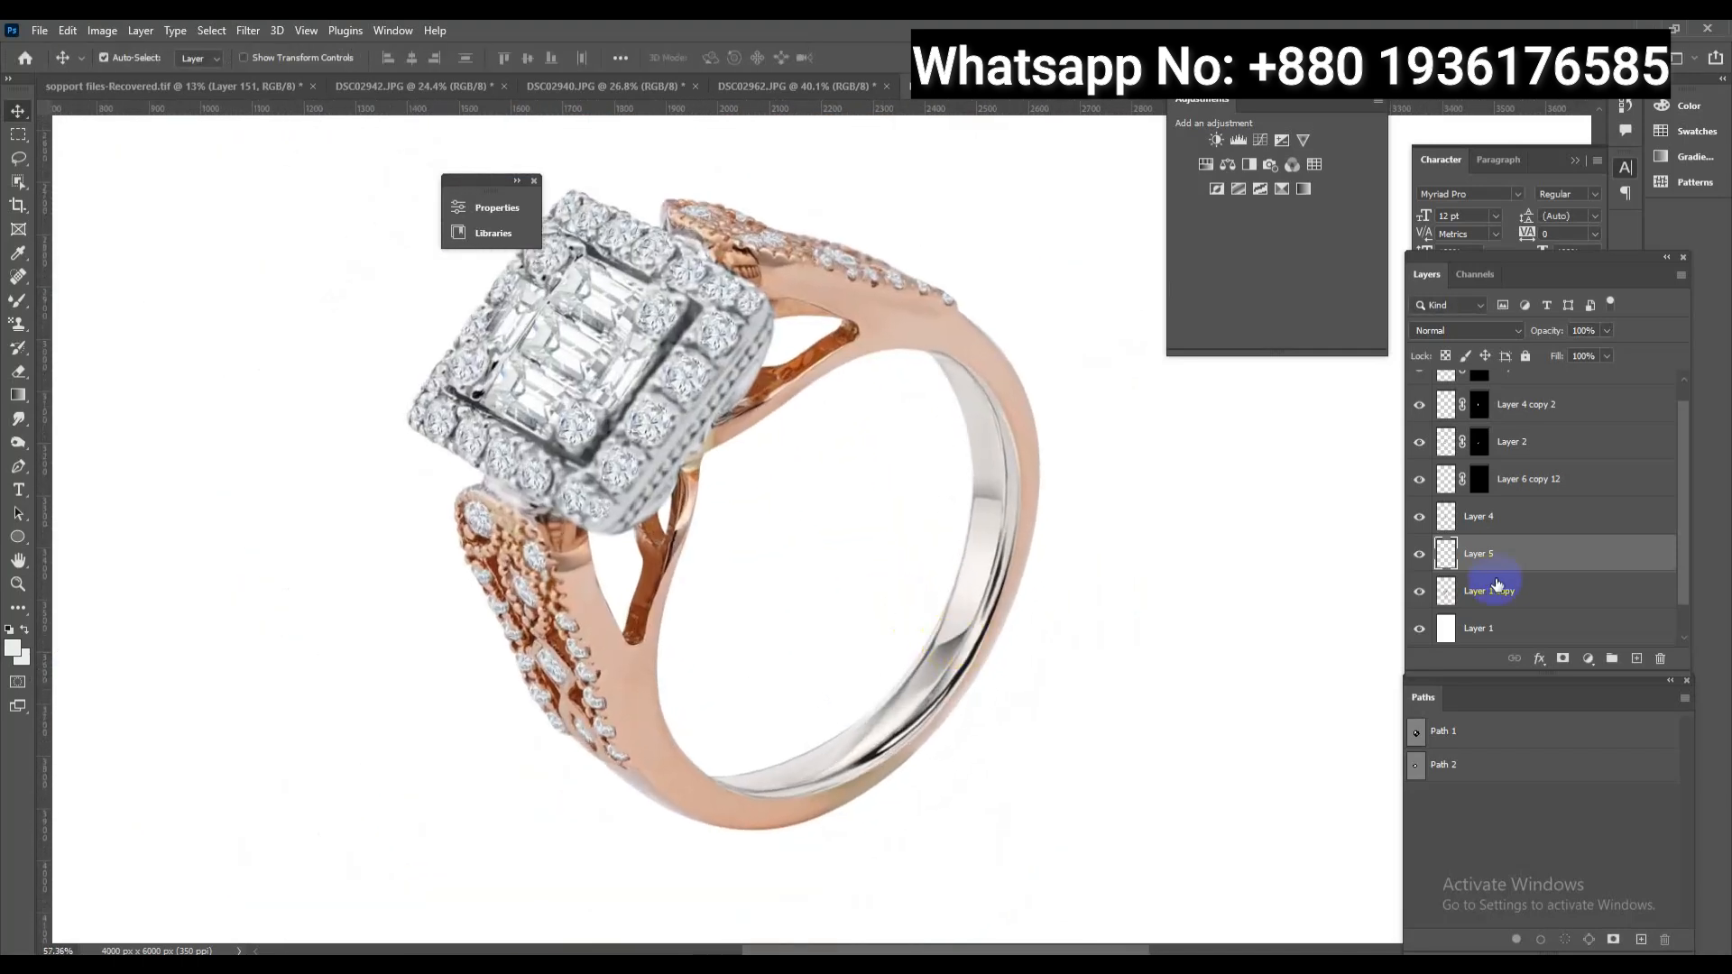
Apply Camera Raw to Layer 1 copy with Contrast +47, Highlights +15, Shadows +48, Whites +18, Blacks +51 and Texture +11
left_click(1497, 588)
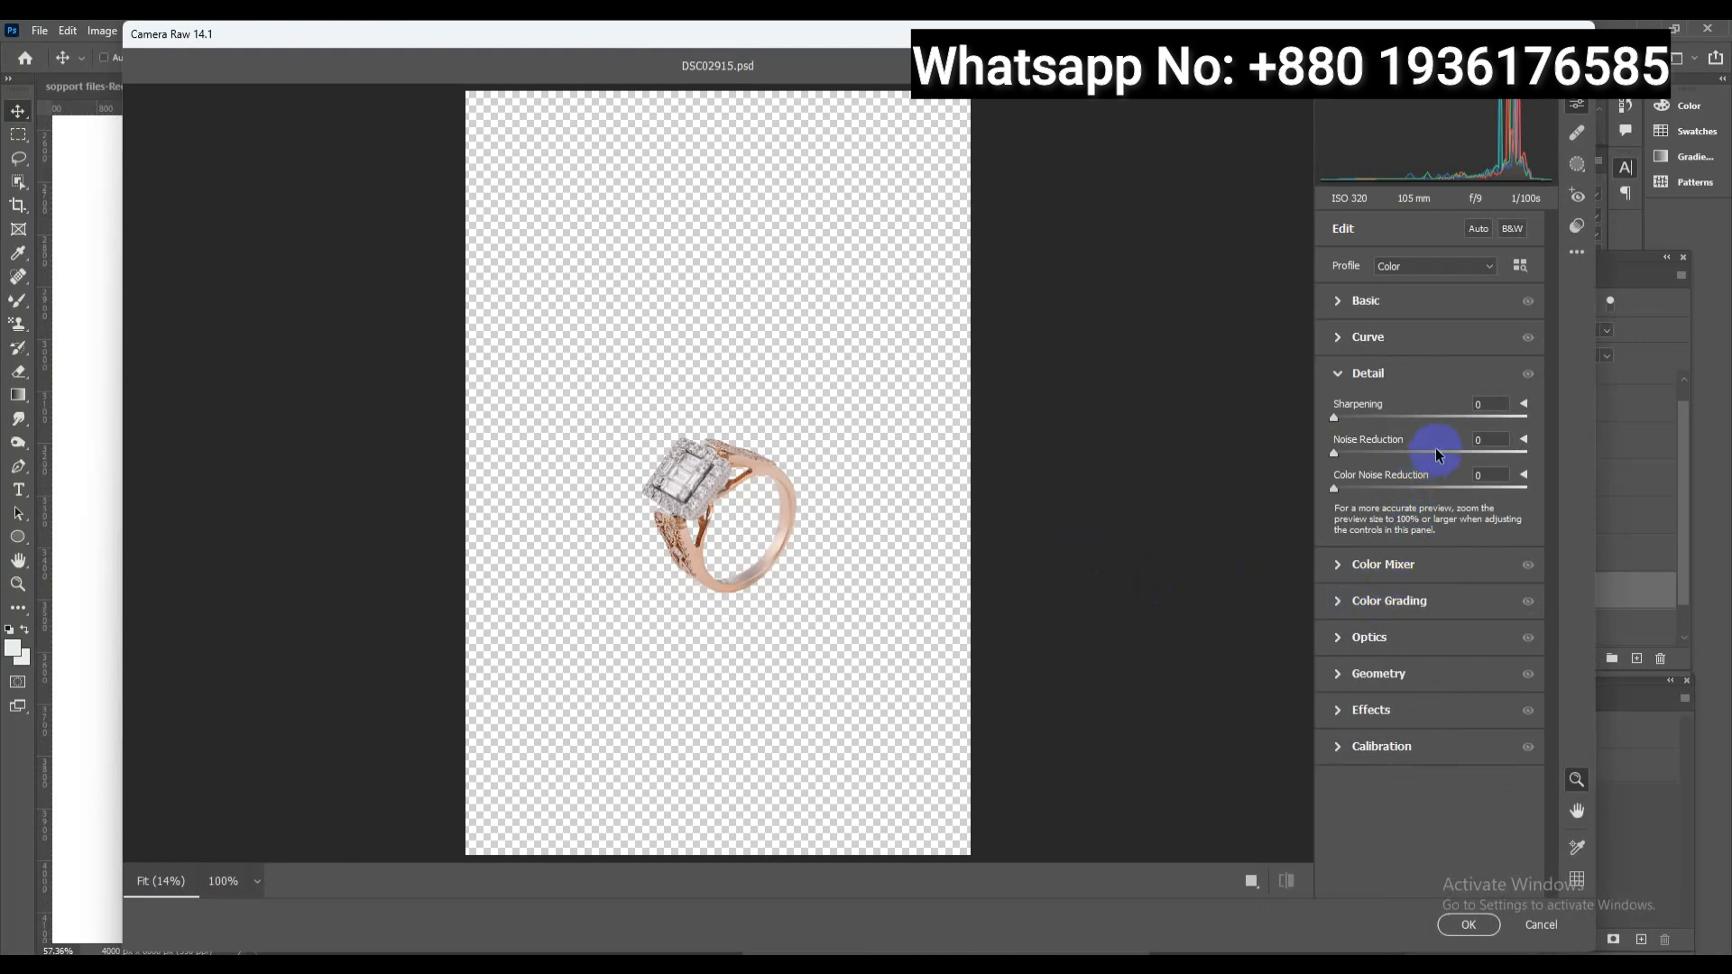
left_click(1383, 302)
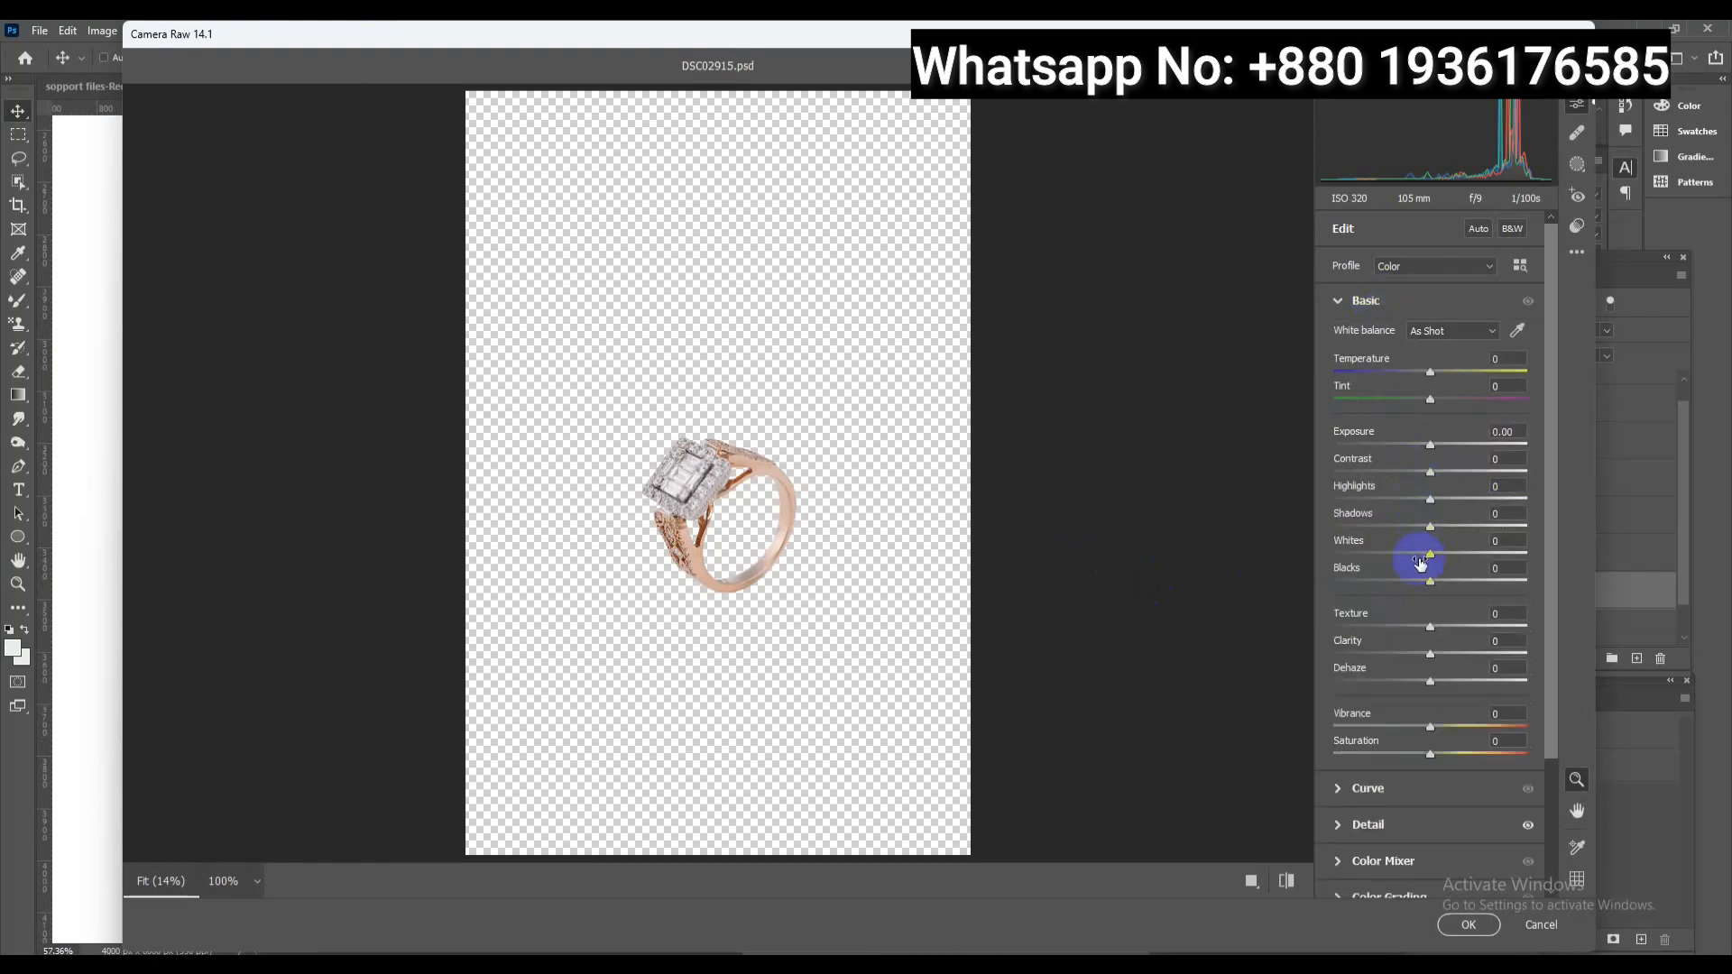
left_click_drag(1434, 582, 1483, 591)
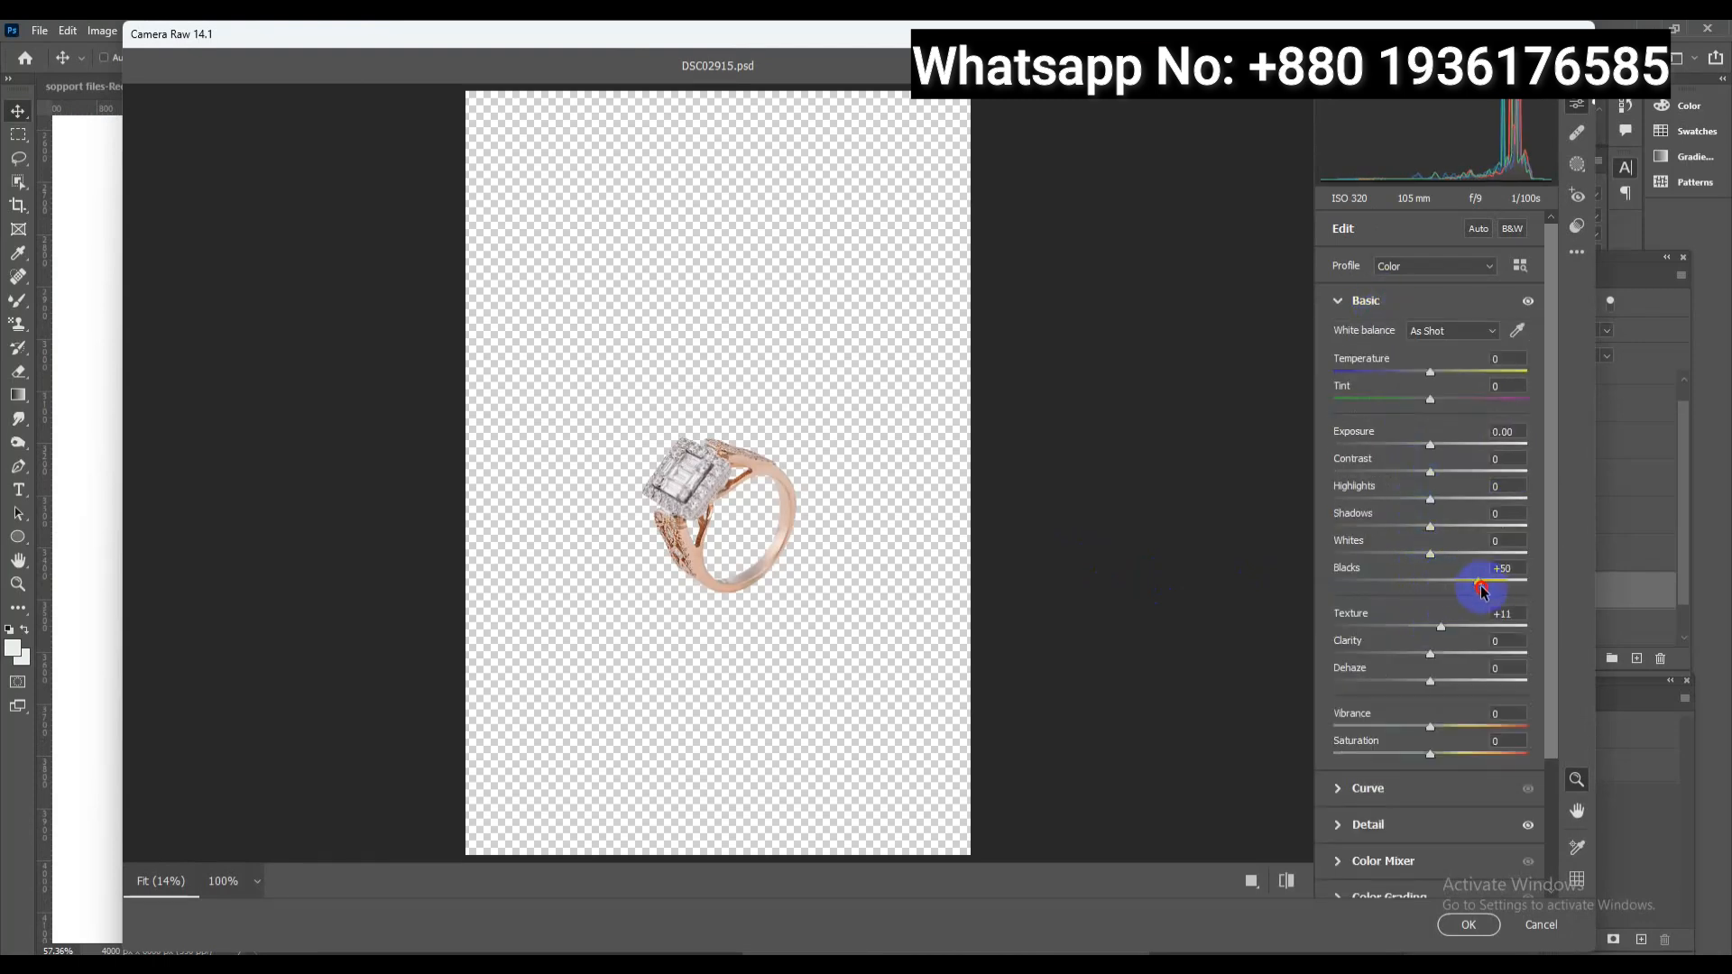
left_click_drag(1434, 528, 1481, 540)
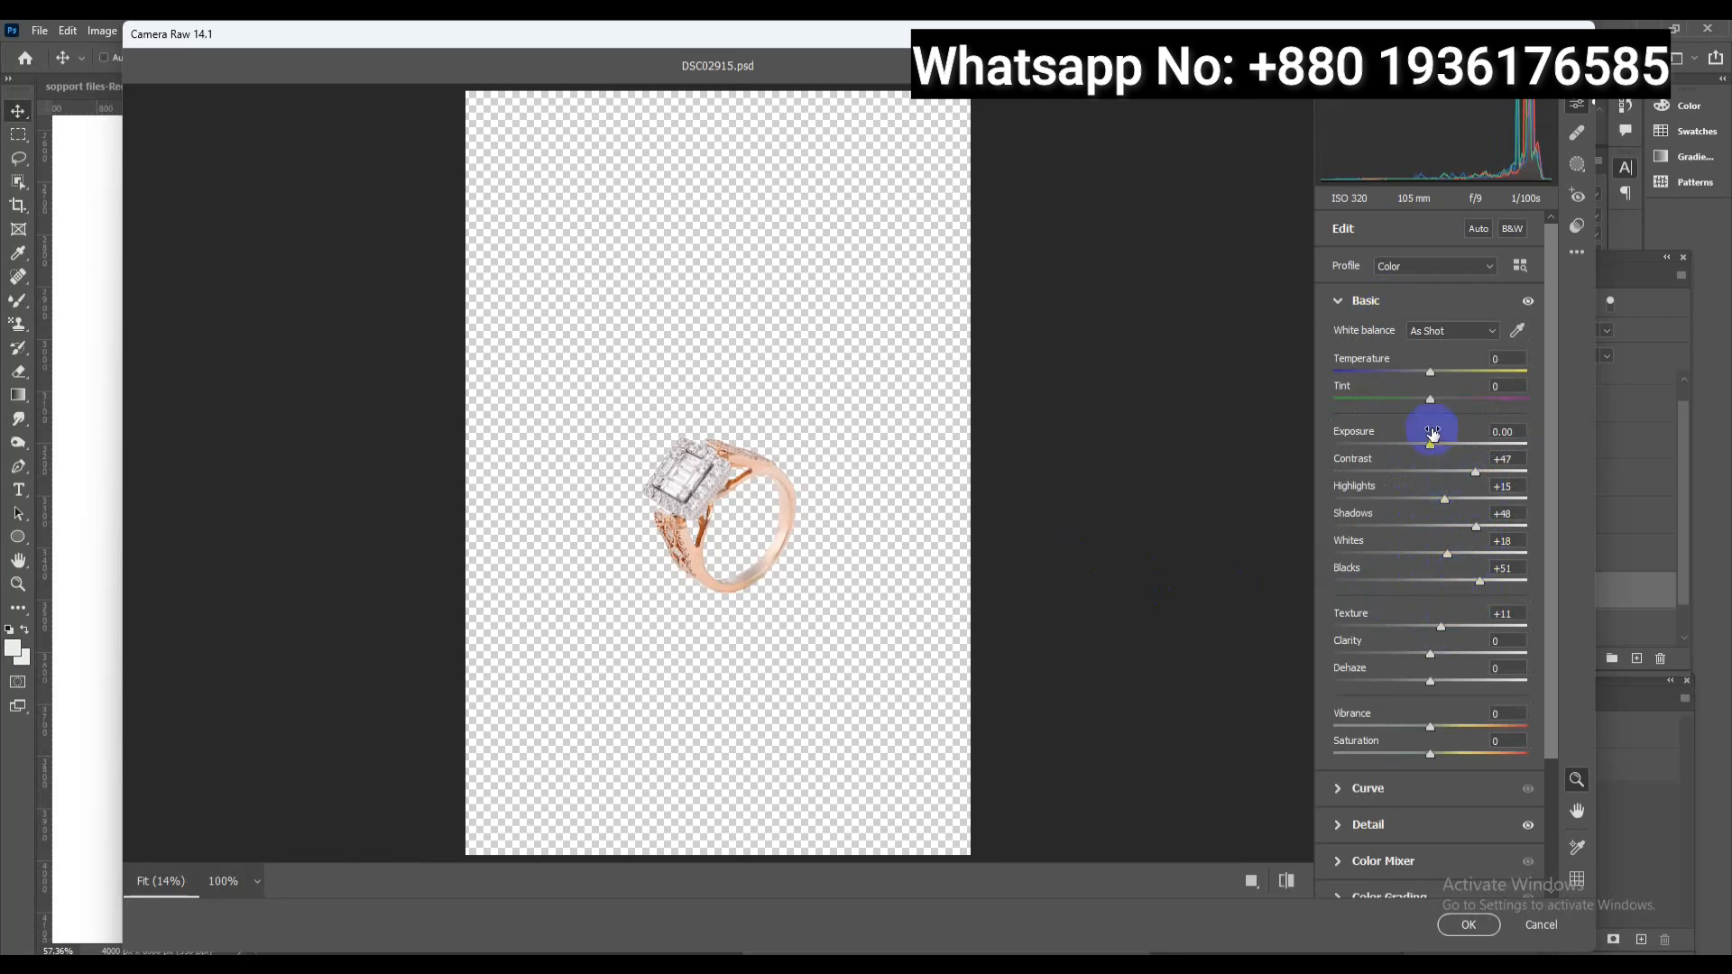
left_click(1469, 923)
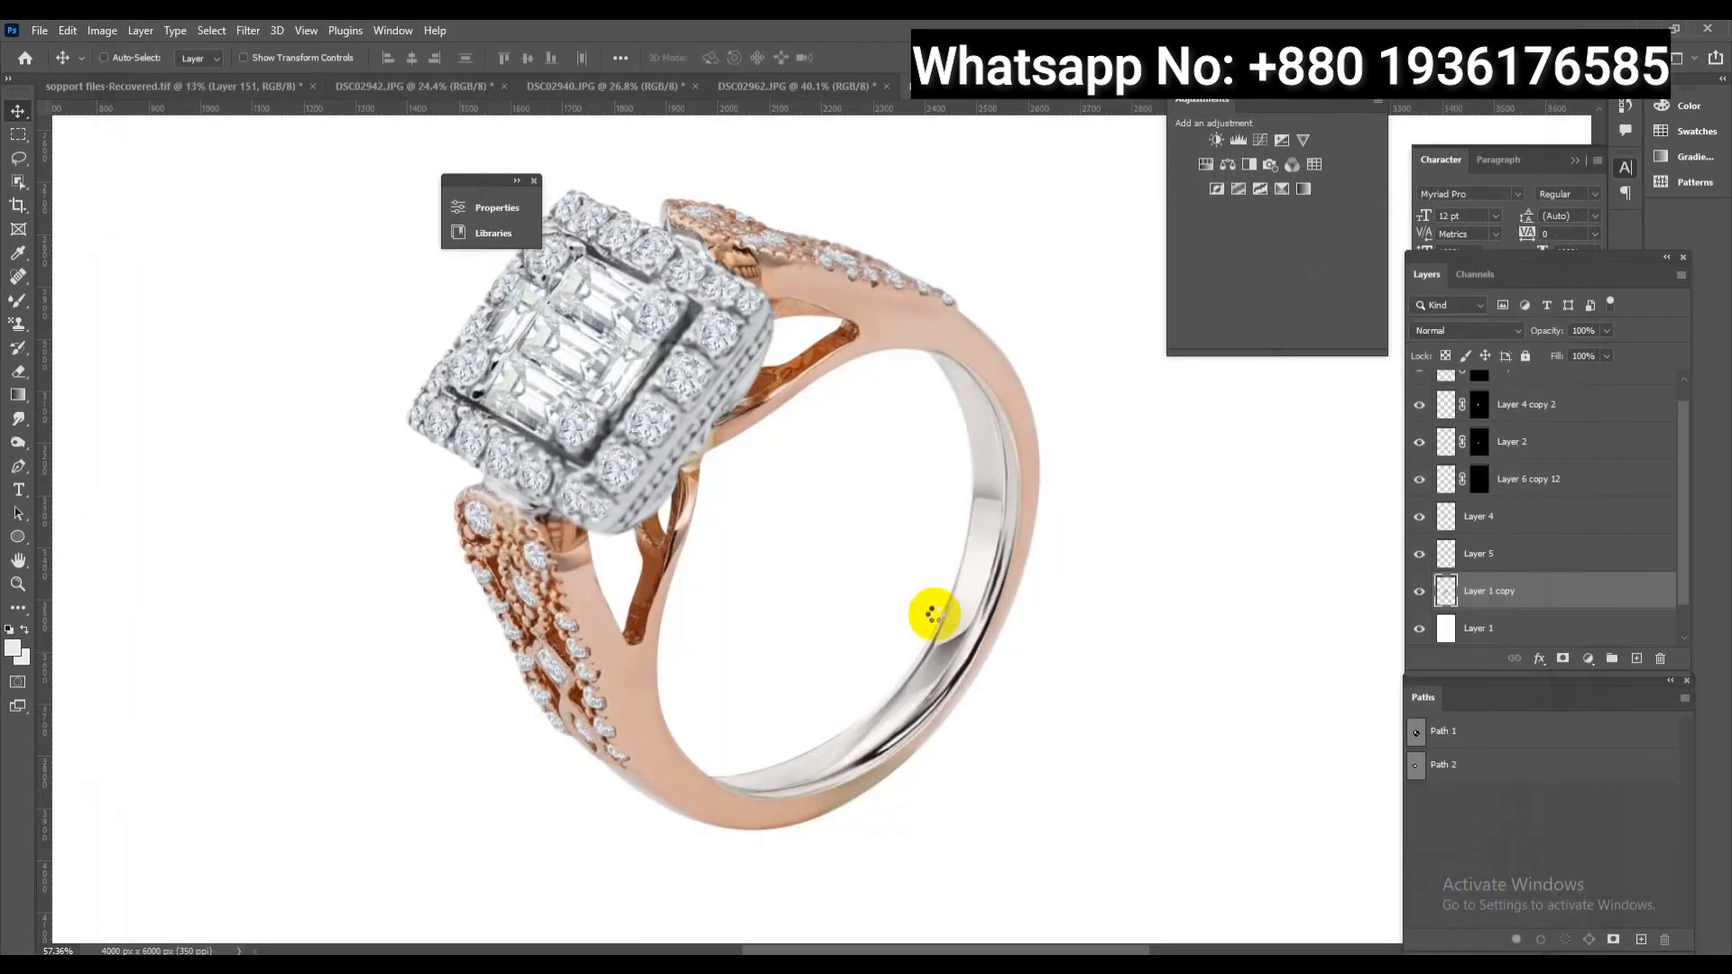
left_click_drag(642, 706, 672, 601)
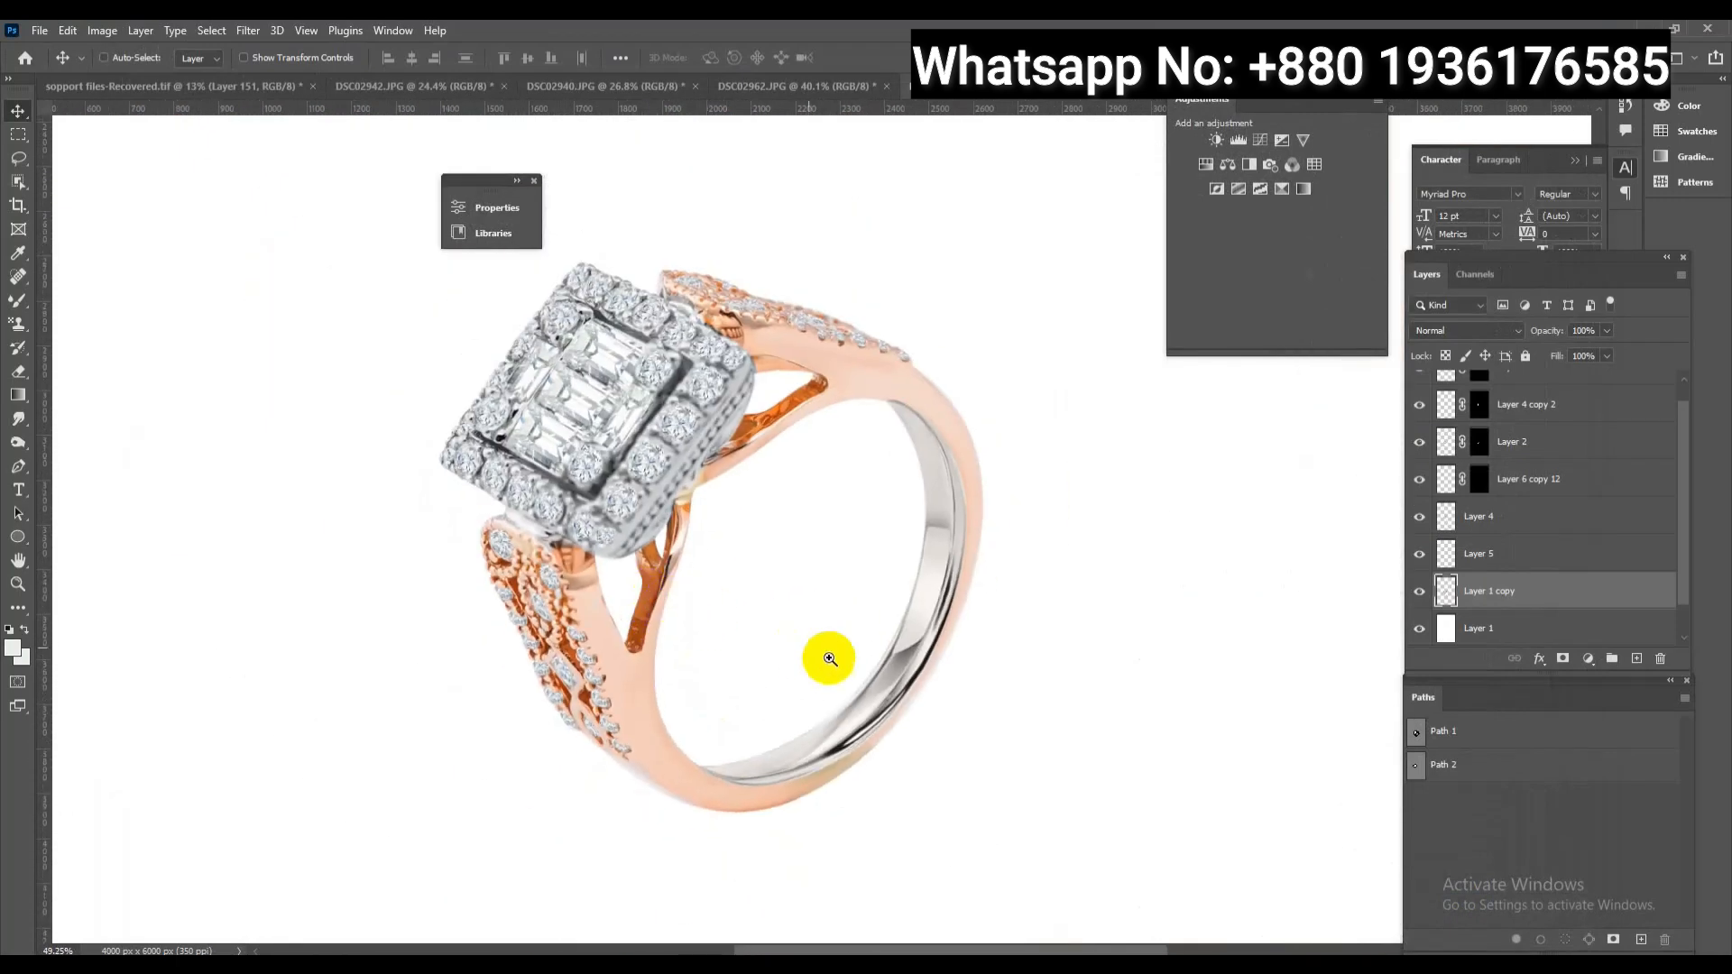
left_click_drag(827, 658, 866, 664)
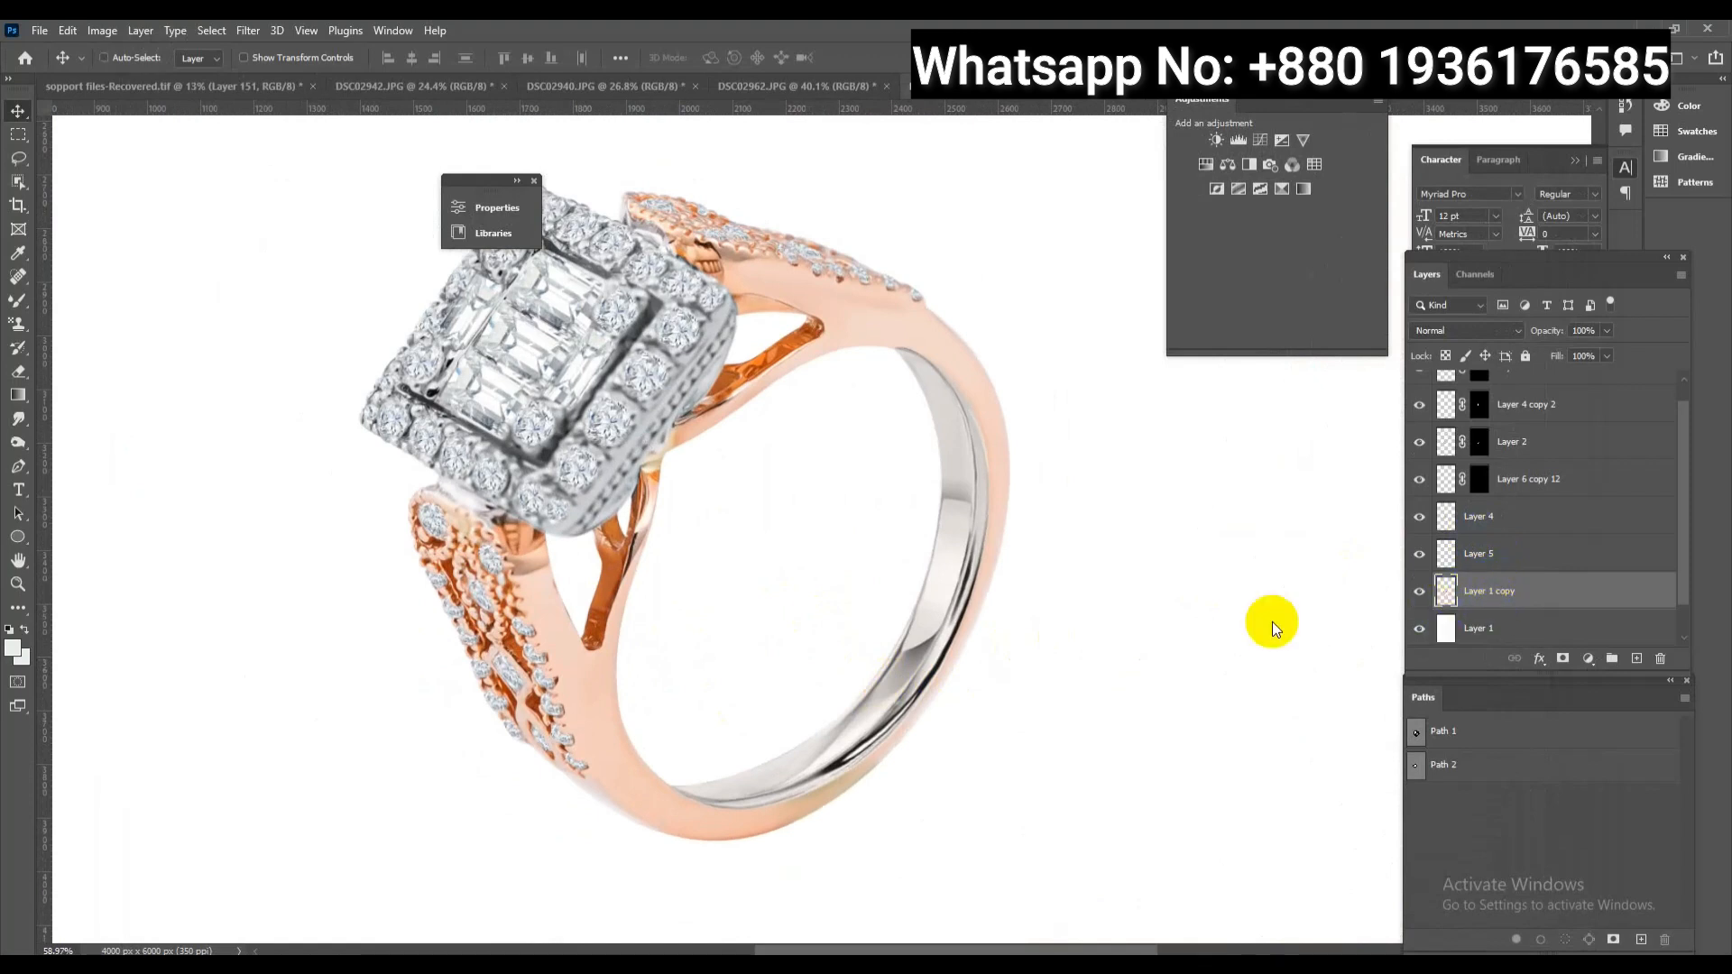
Smooth the silver inner-band piece on Layer 5 with Camera Raw noise reduction
key("ctrl+shift+a")
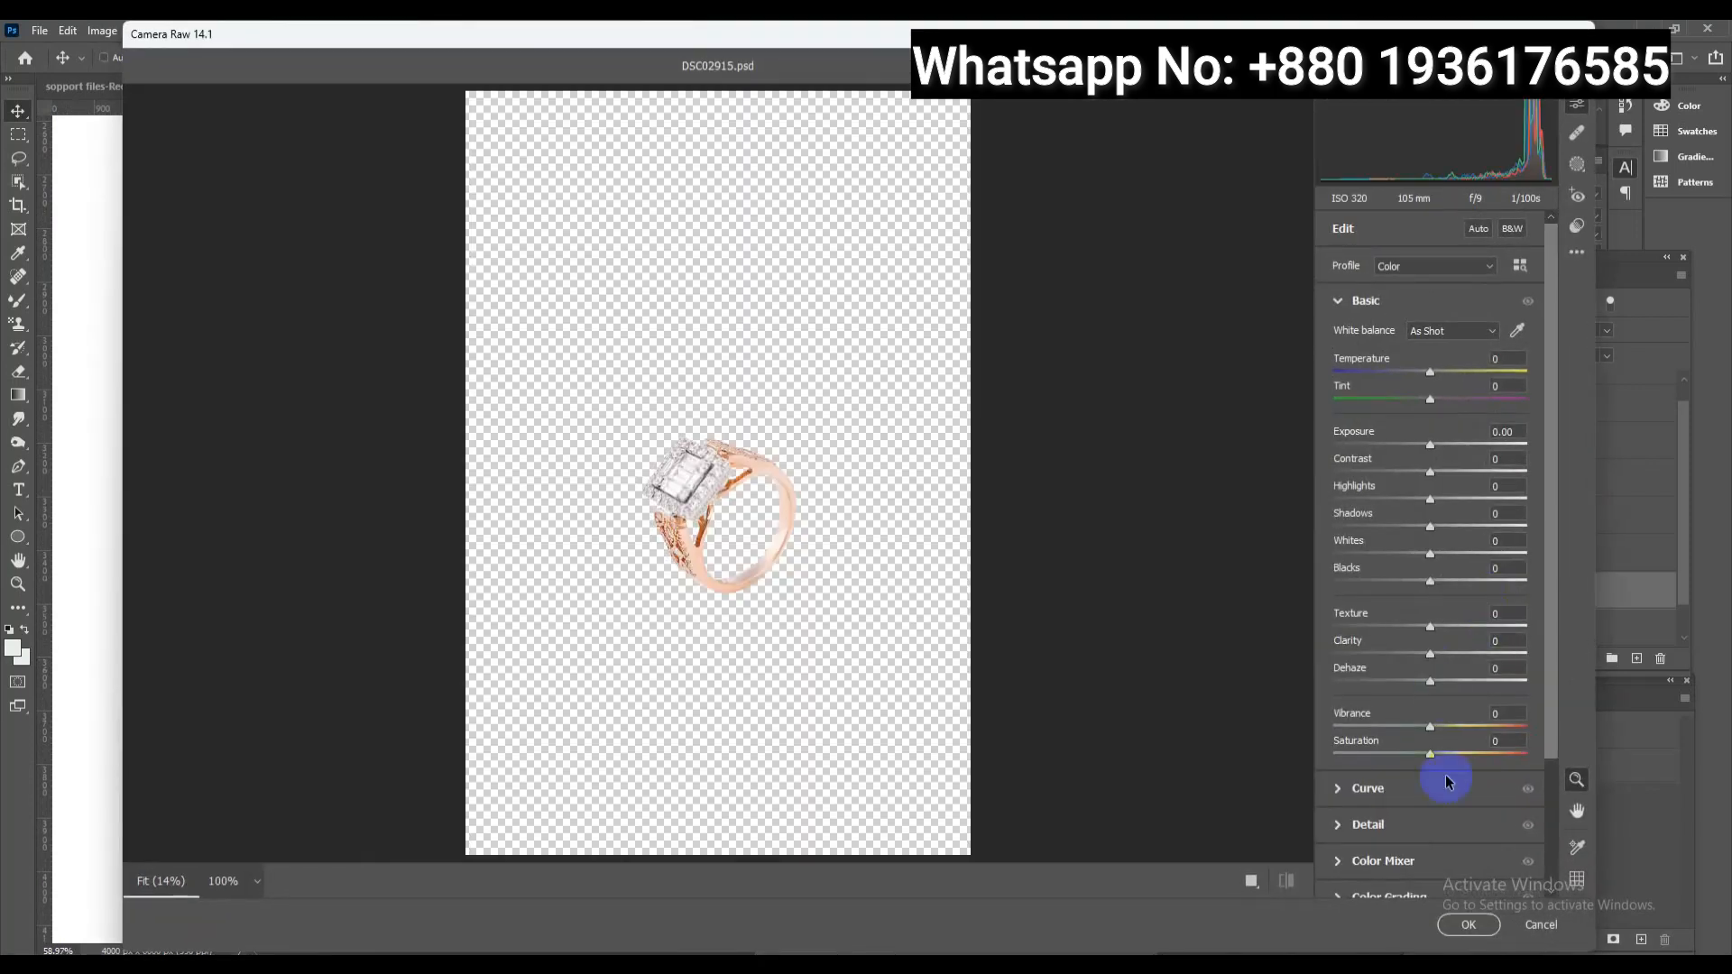
left_click(1539, 917)
left_click(1556, 561)
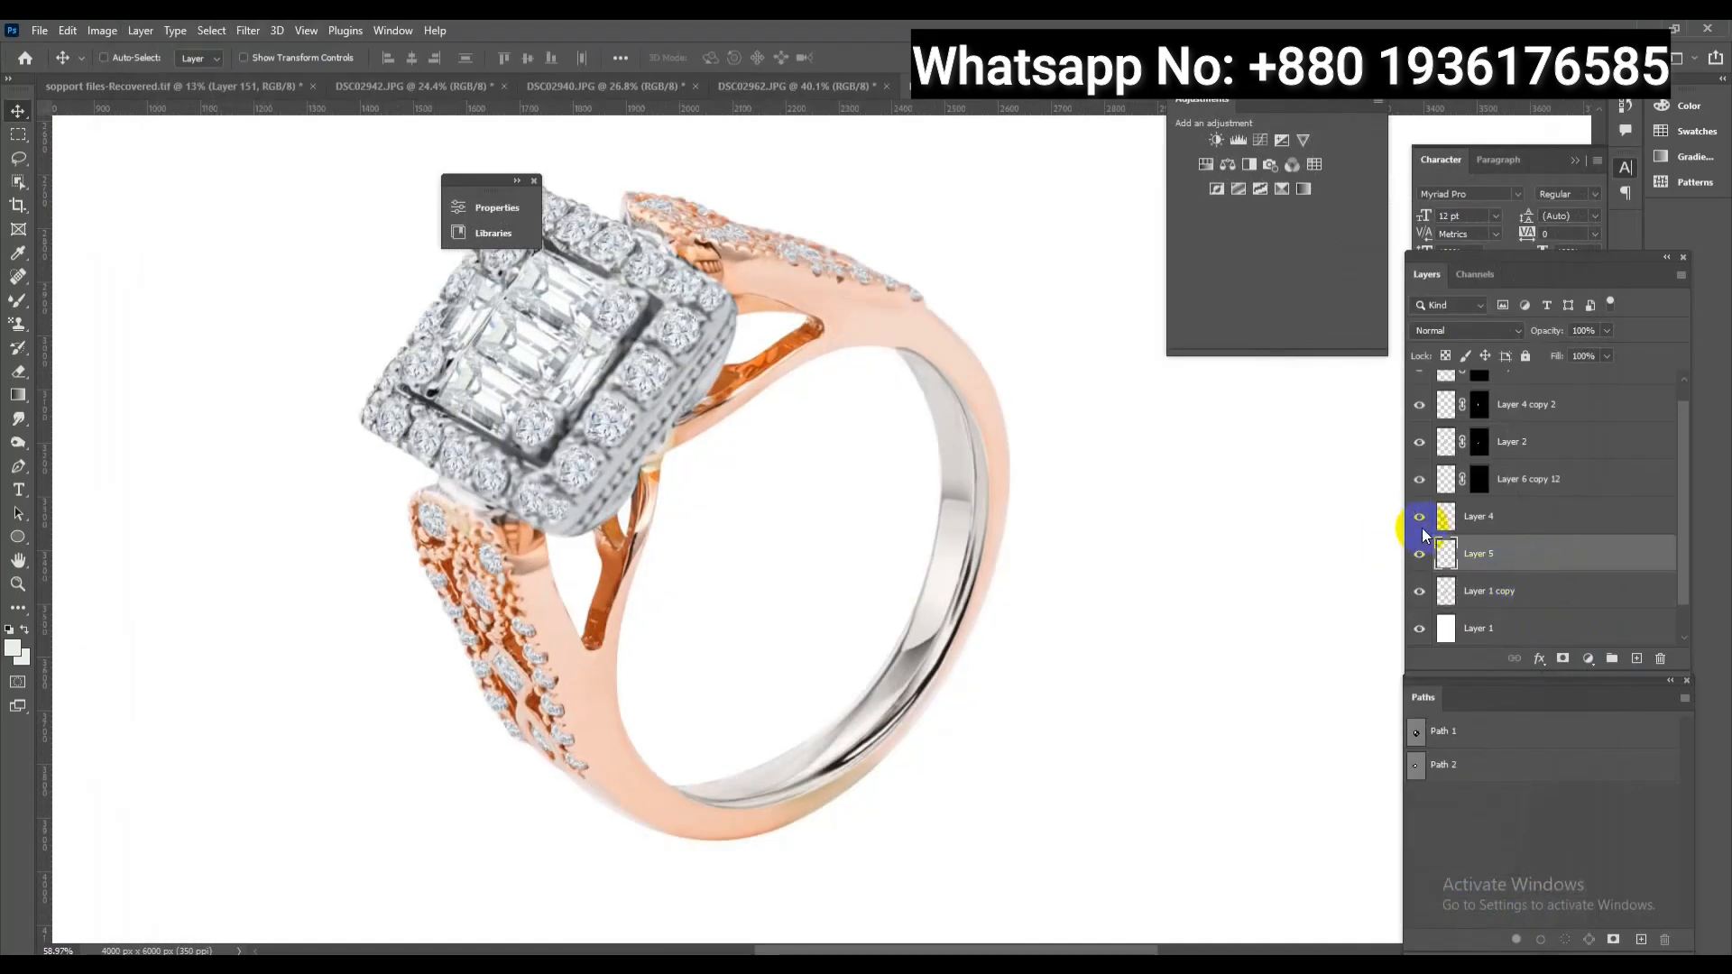
key("ctrl+shift+a")
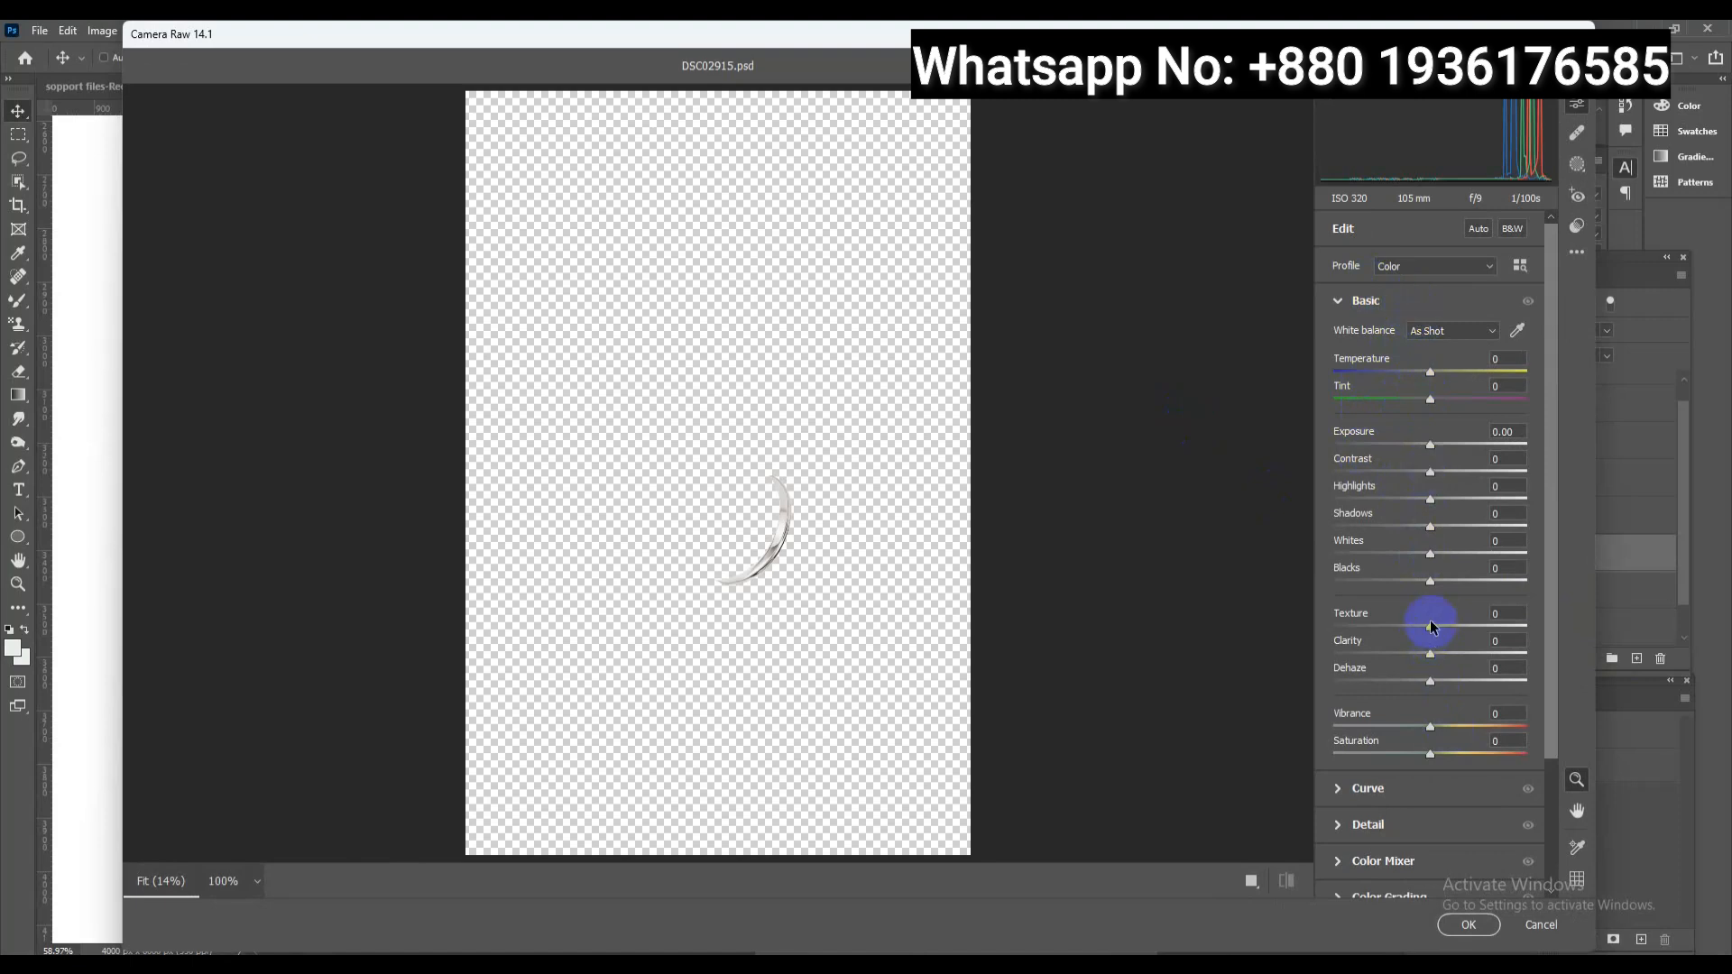
left_click(1413, 824)
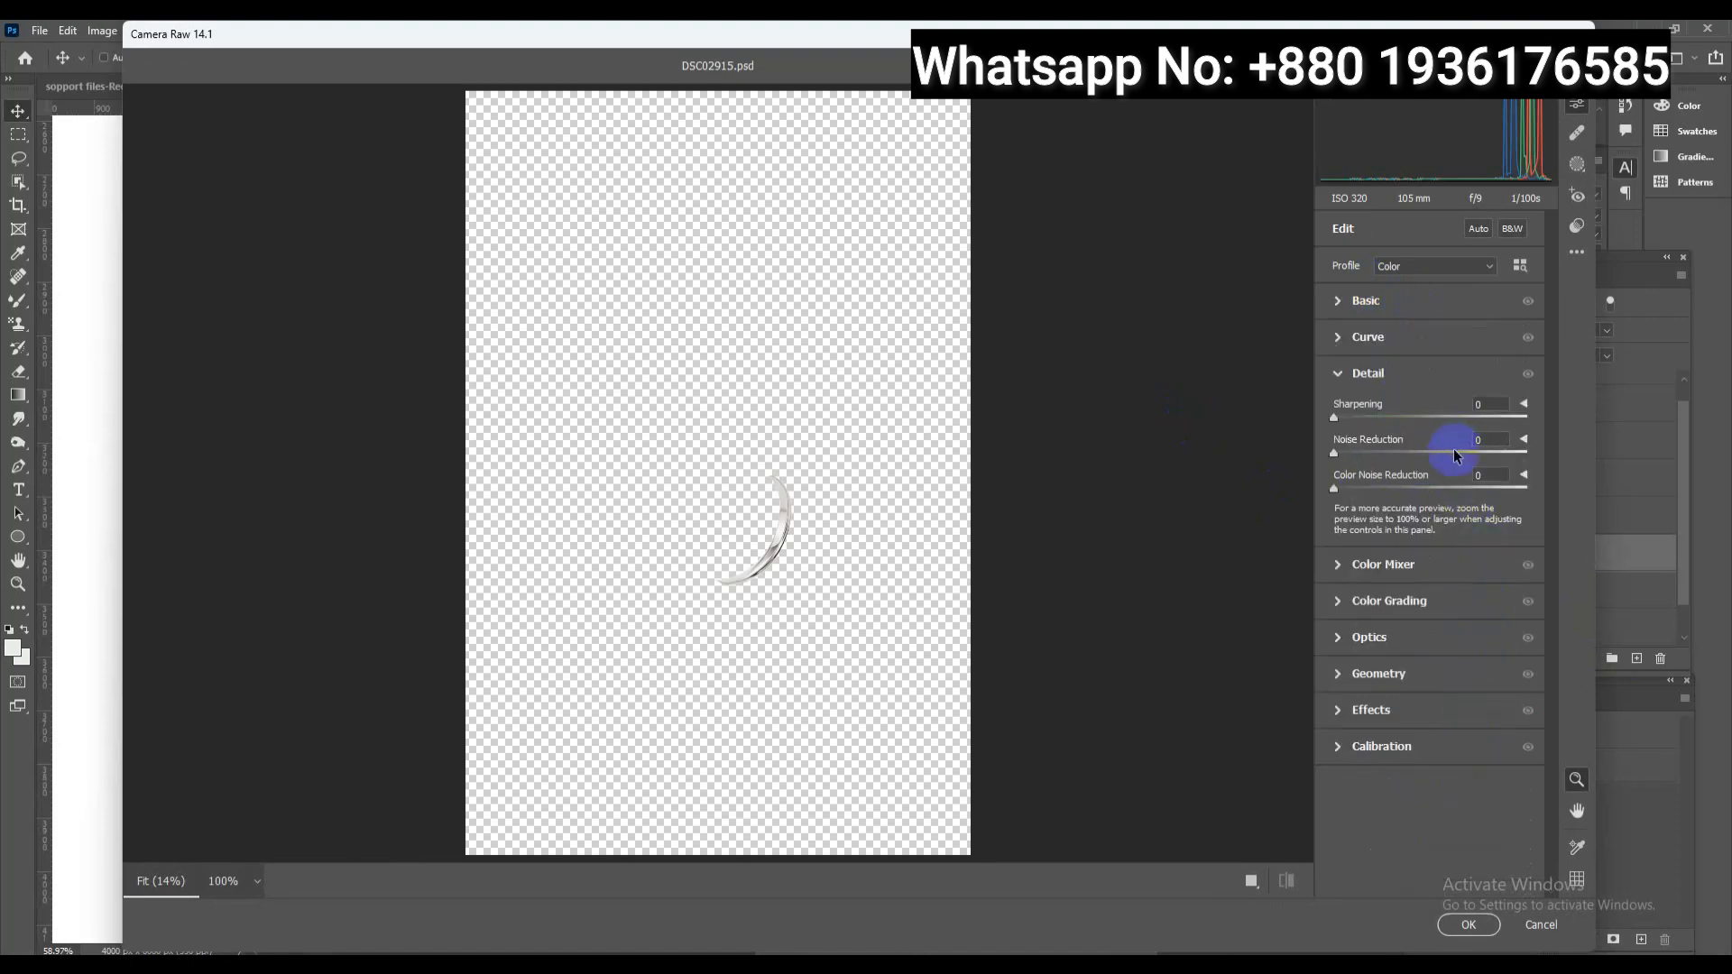
left_click(1469, 925)
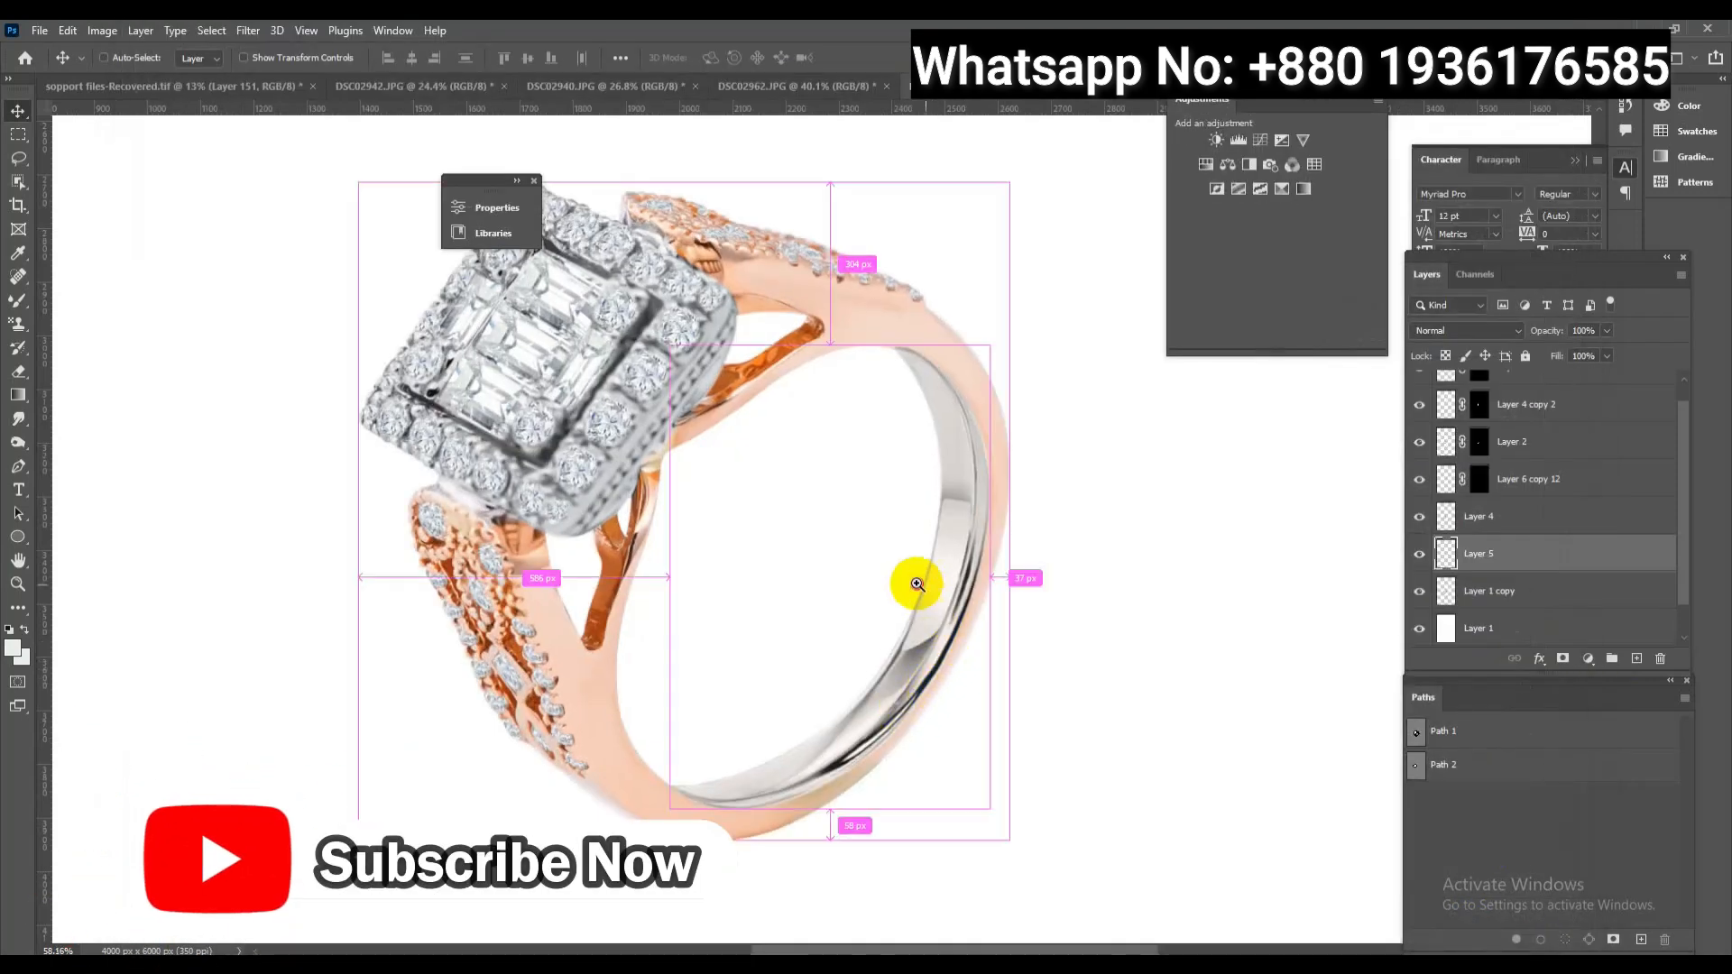
Compare Layer 5 and Layer 4 shown and hidden, and merge the silver piece into Layer 1 copy
scroll(916, 580, "up", 1)
left_click(1421, 553)
left_click(1420, 553)
left_click(1421, 520)
left_click(1421, 524)
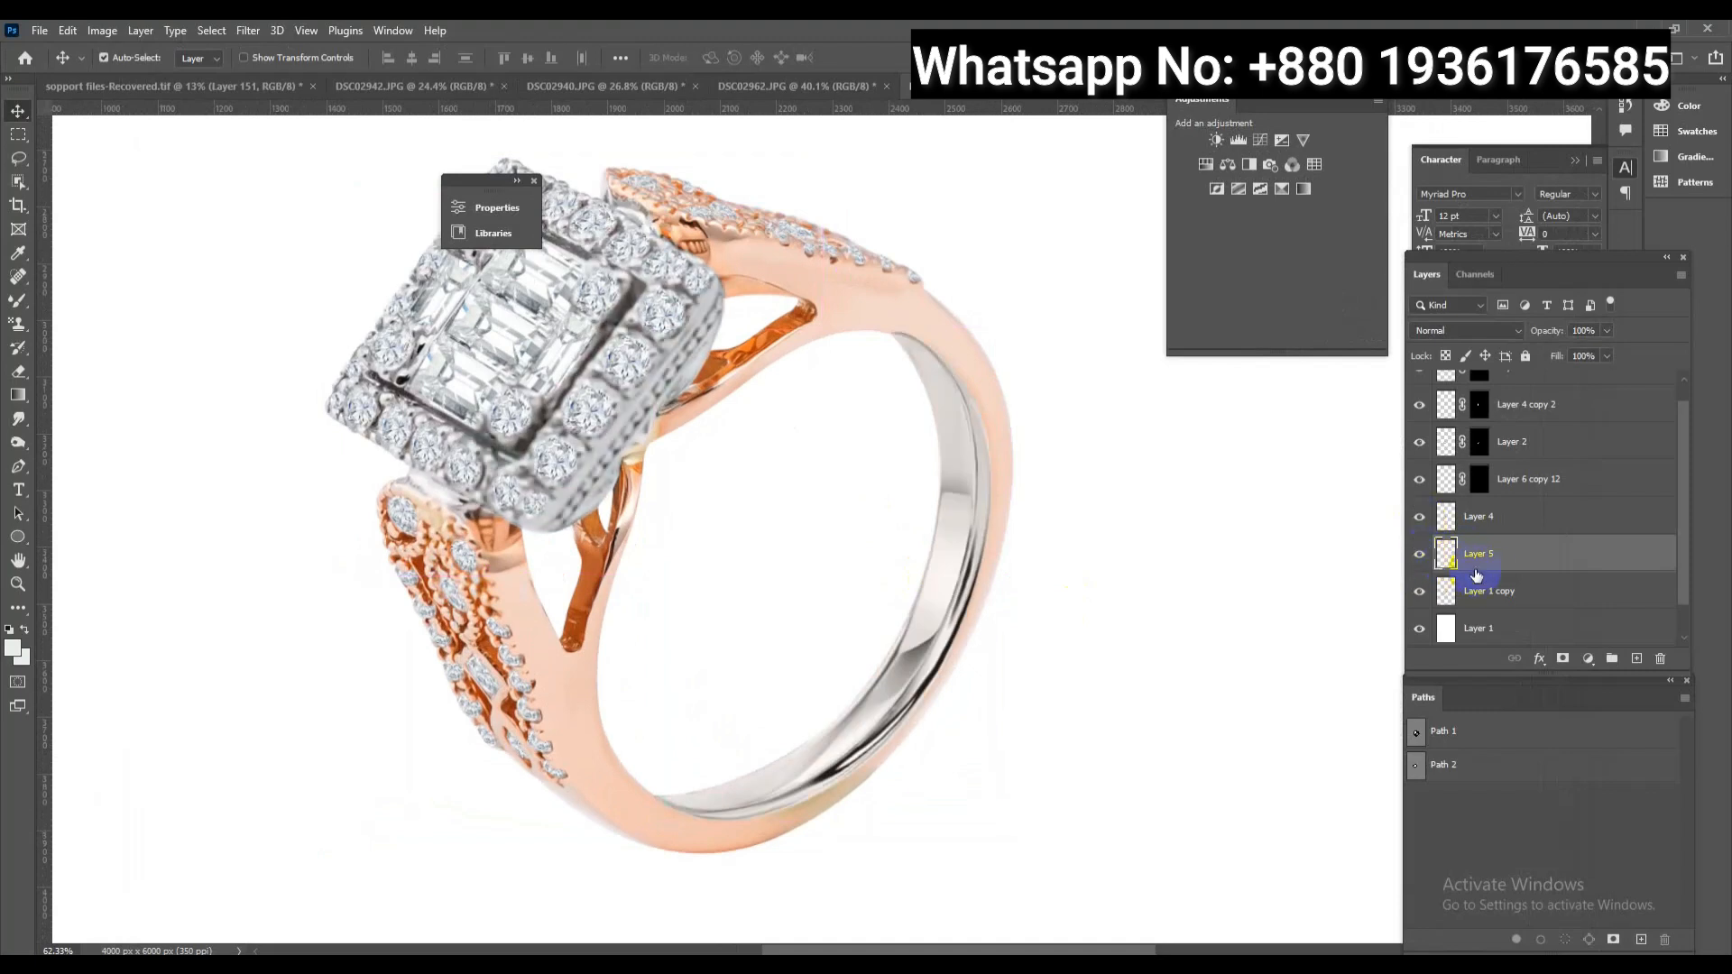
key("Delete")
Select the outline of Layer 1 copy and fill it on a new layer with a peach colour sampled from support files-Recovered.tif
left_click(1445, 553, "ctrl")
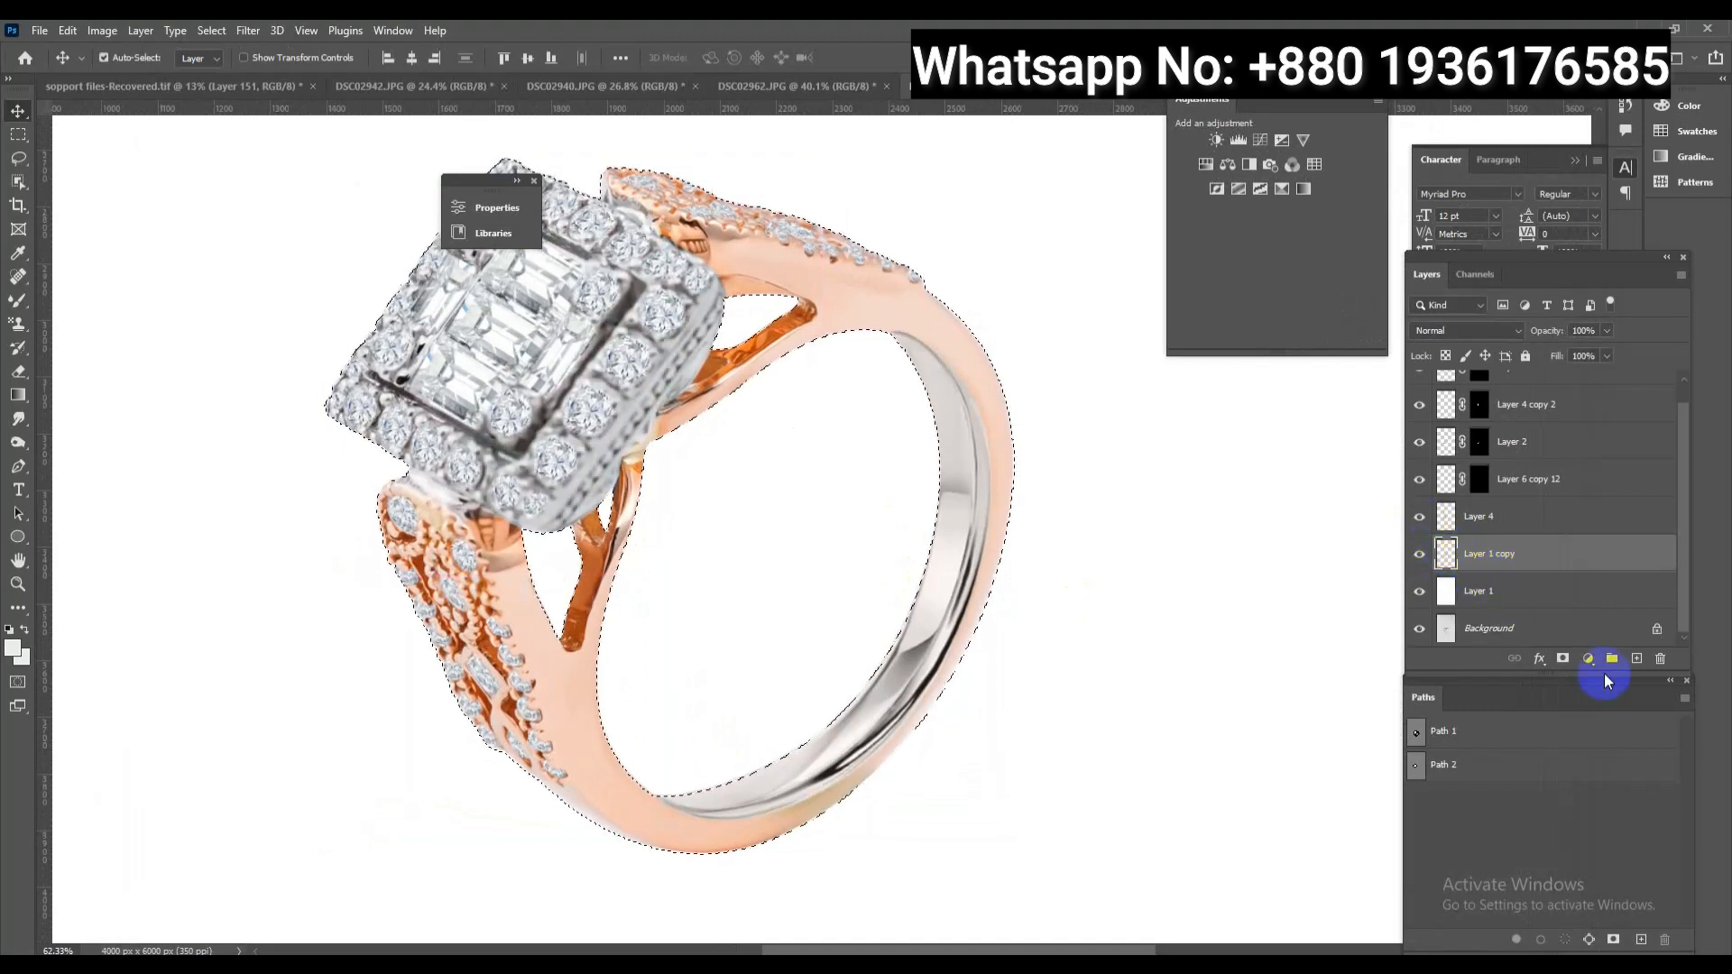
key("ctrl+j")
left_click(145, 92)
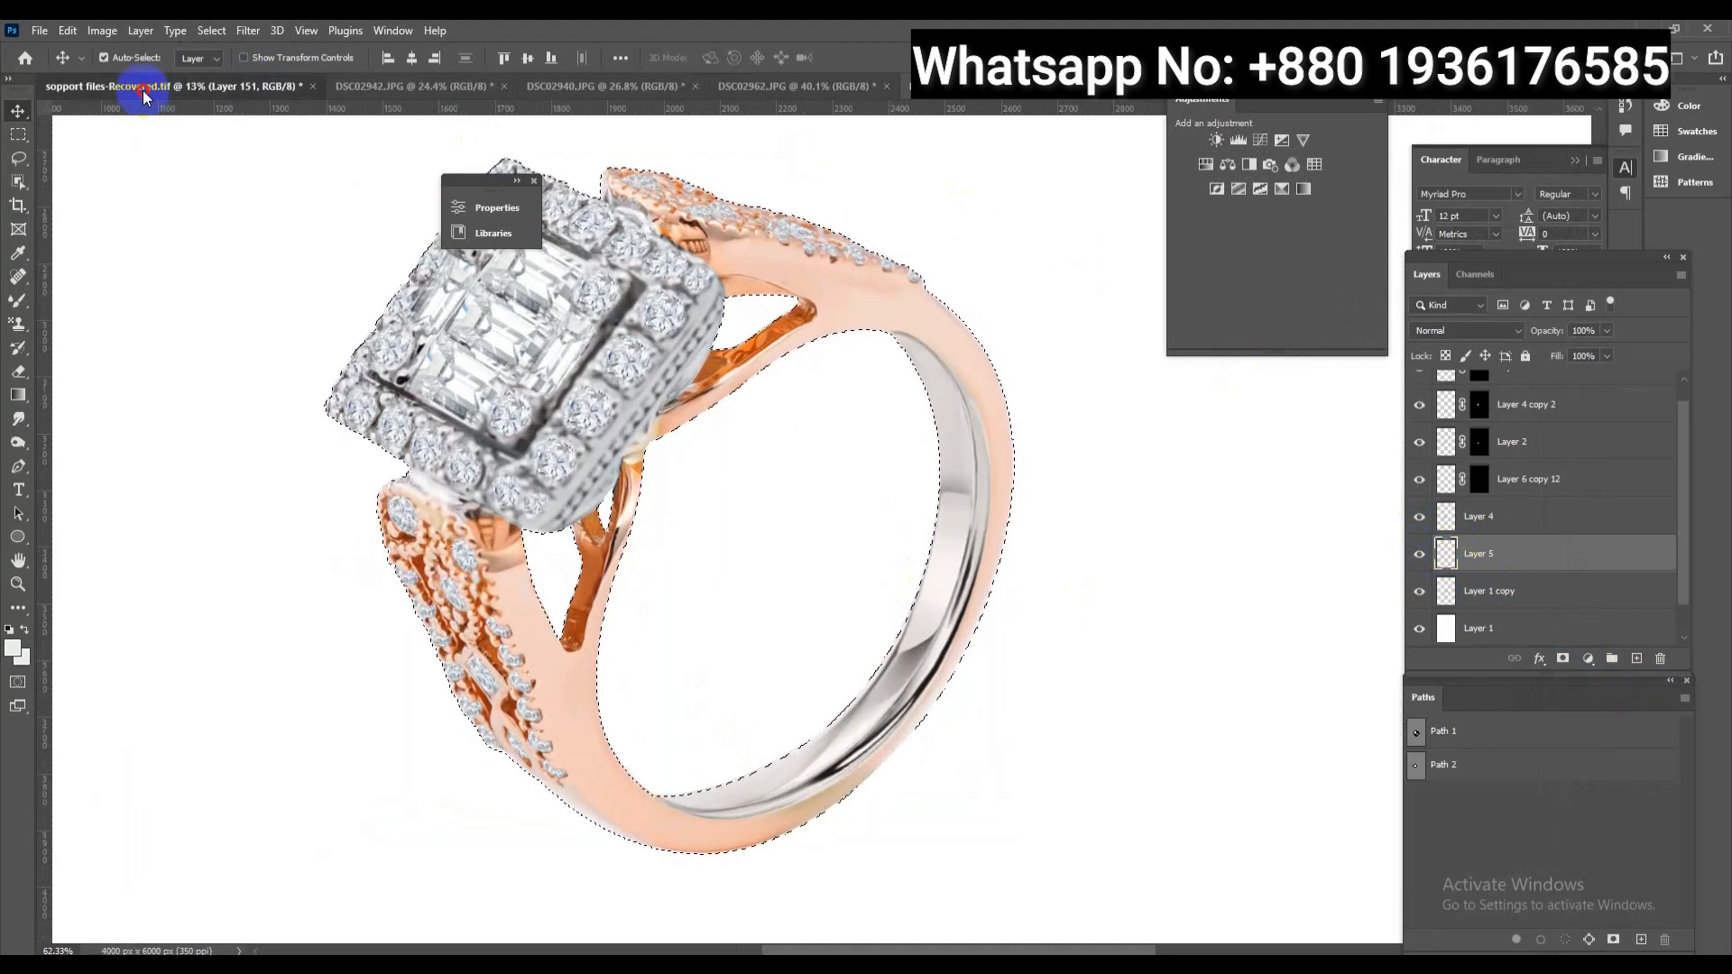
left_click(19, 299)
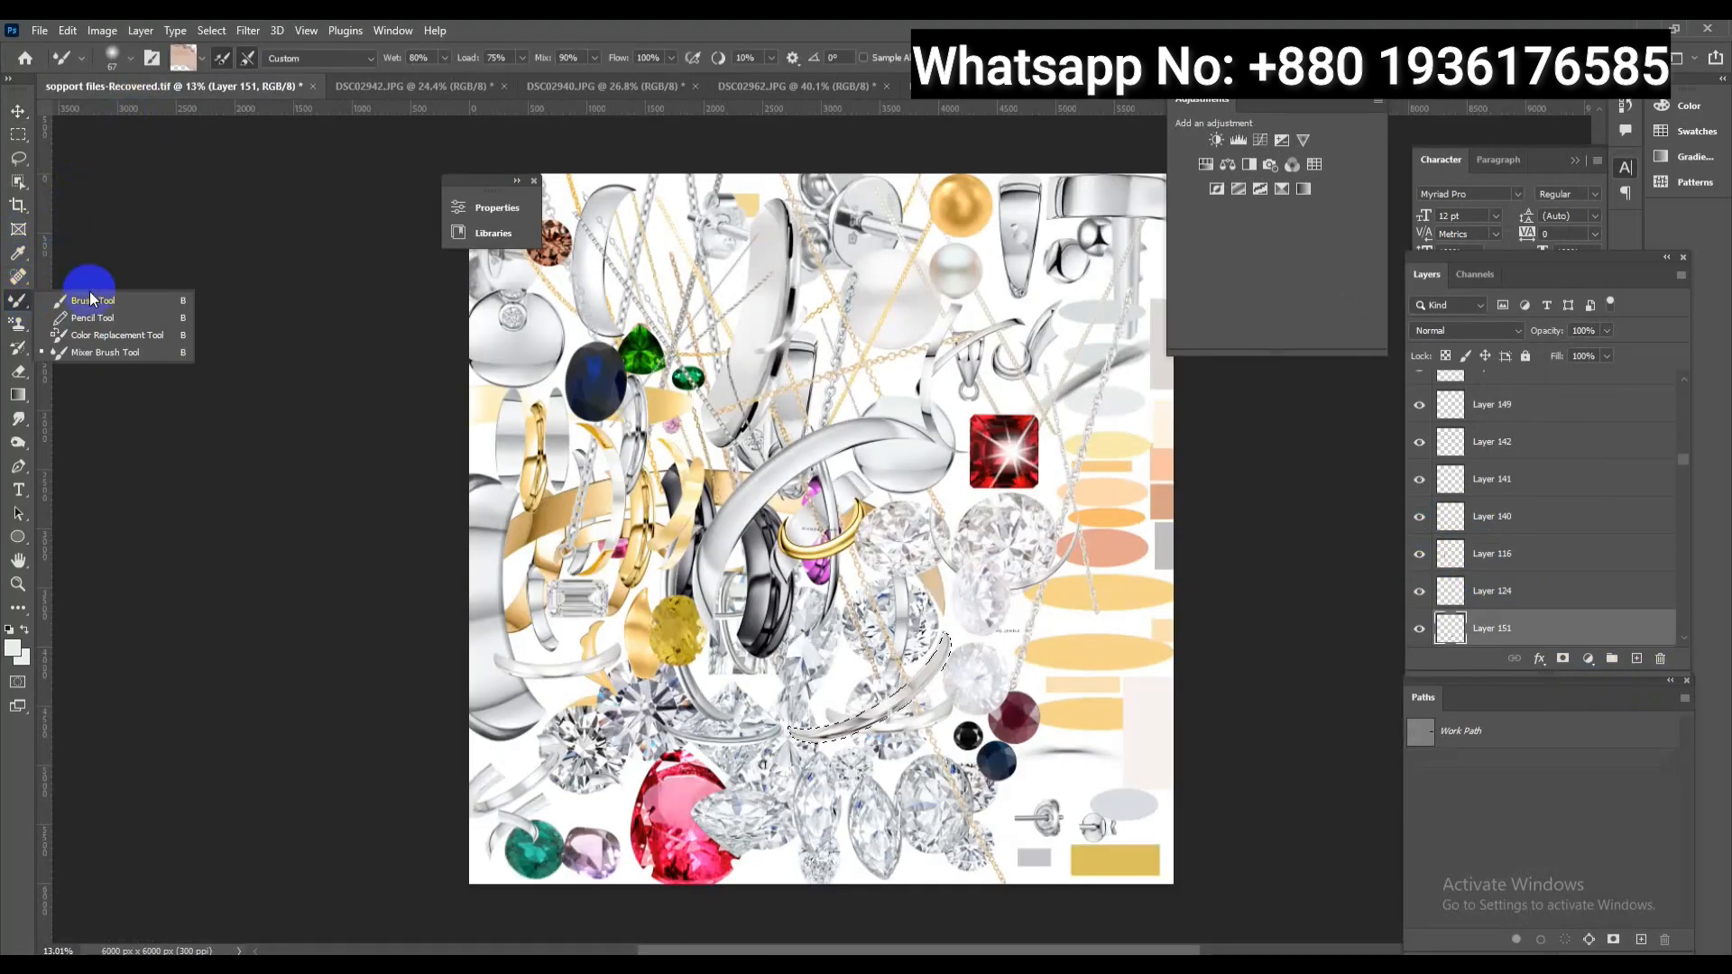
left_click(91, 299)
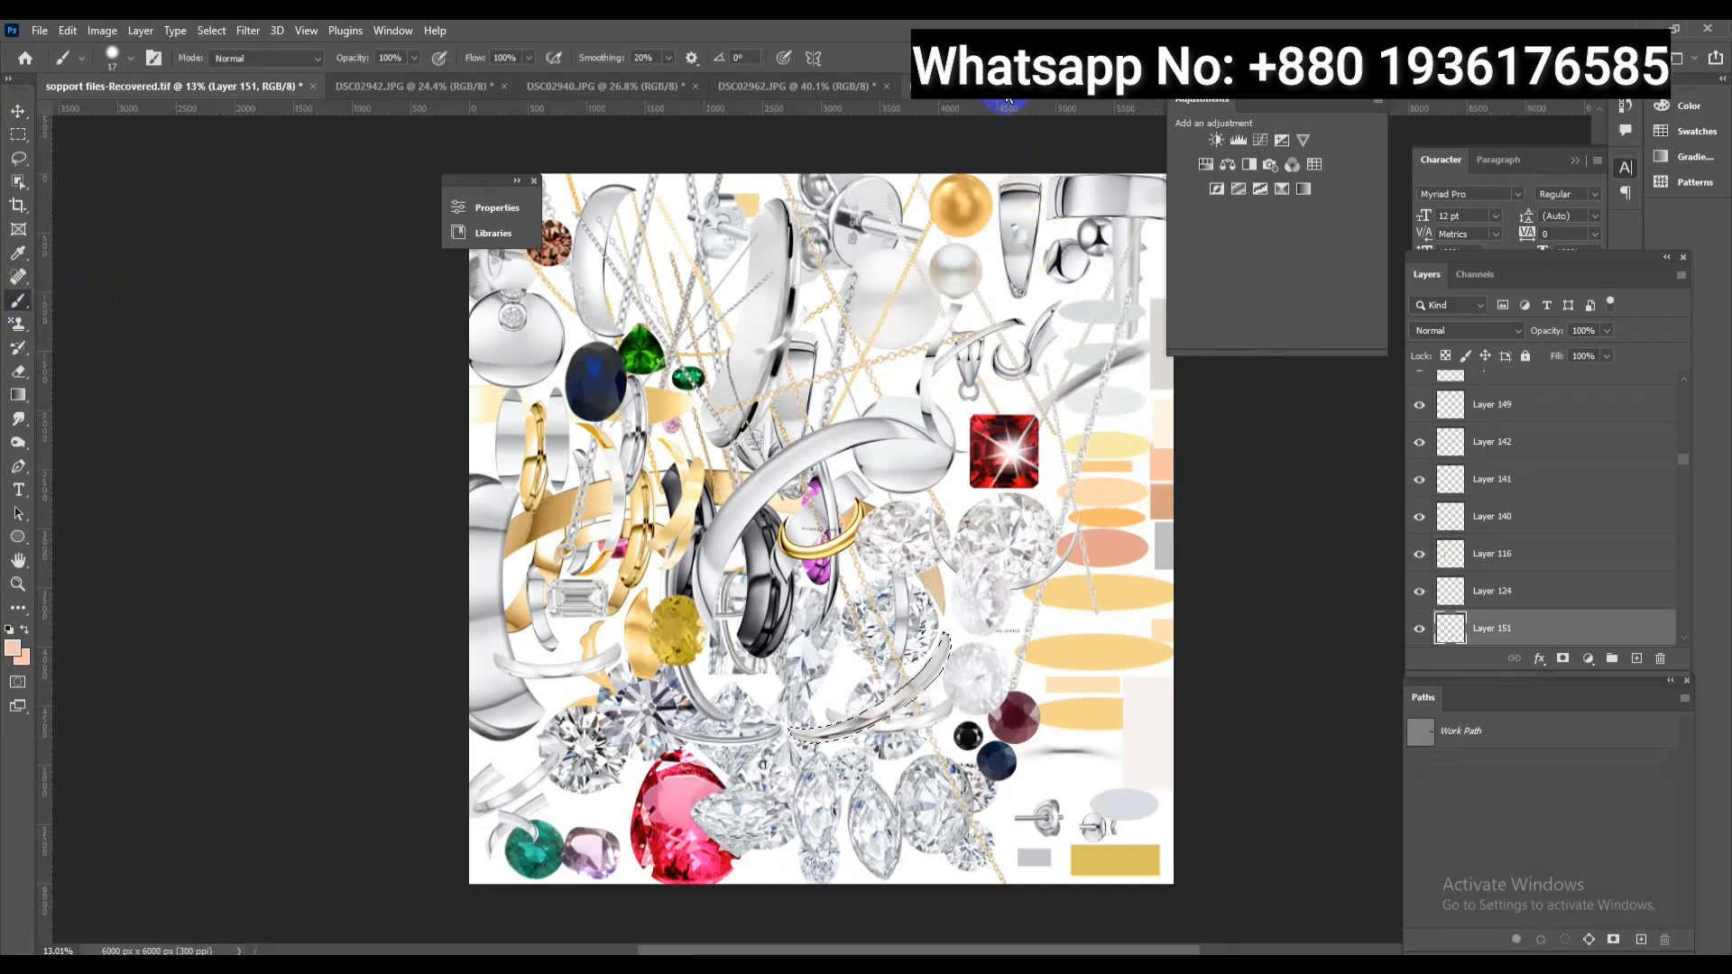
left_click(907, 87)
key("alt+BackSpace")
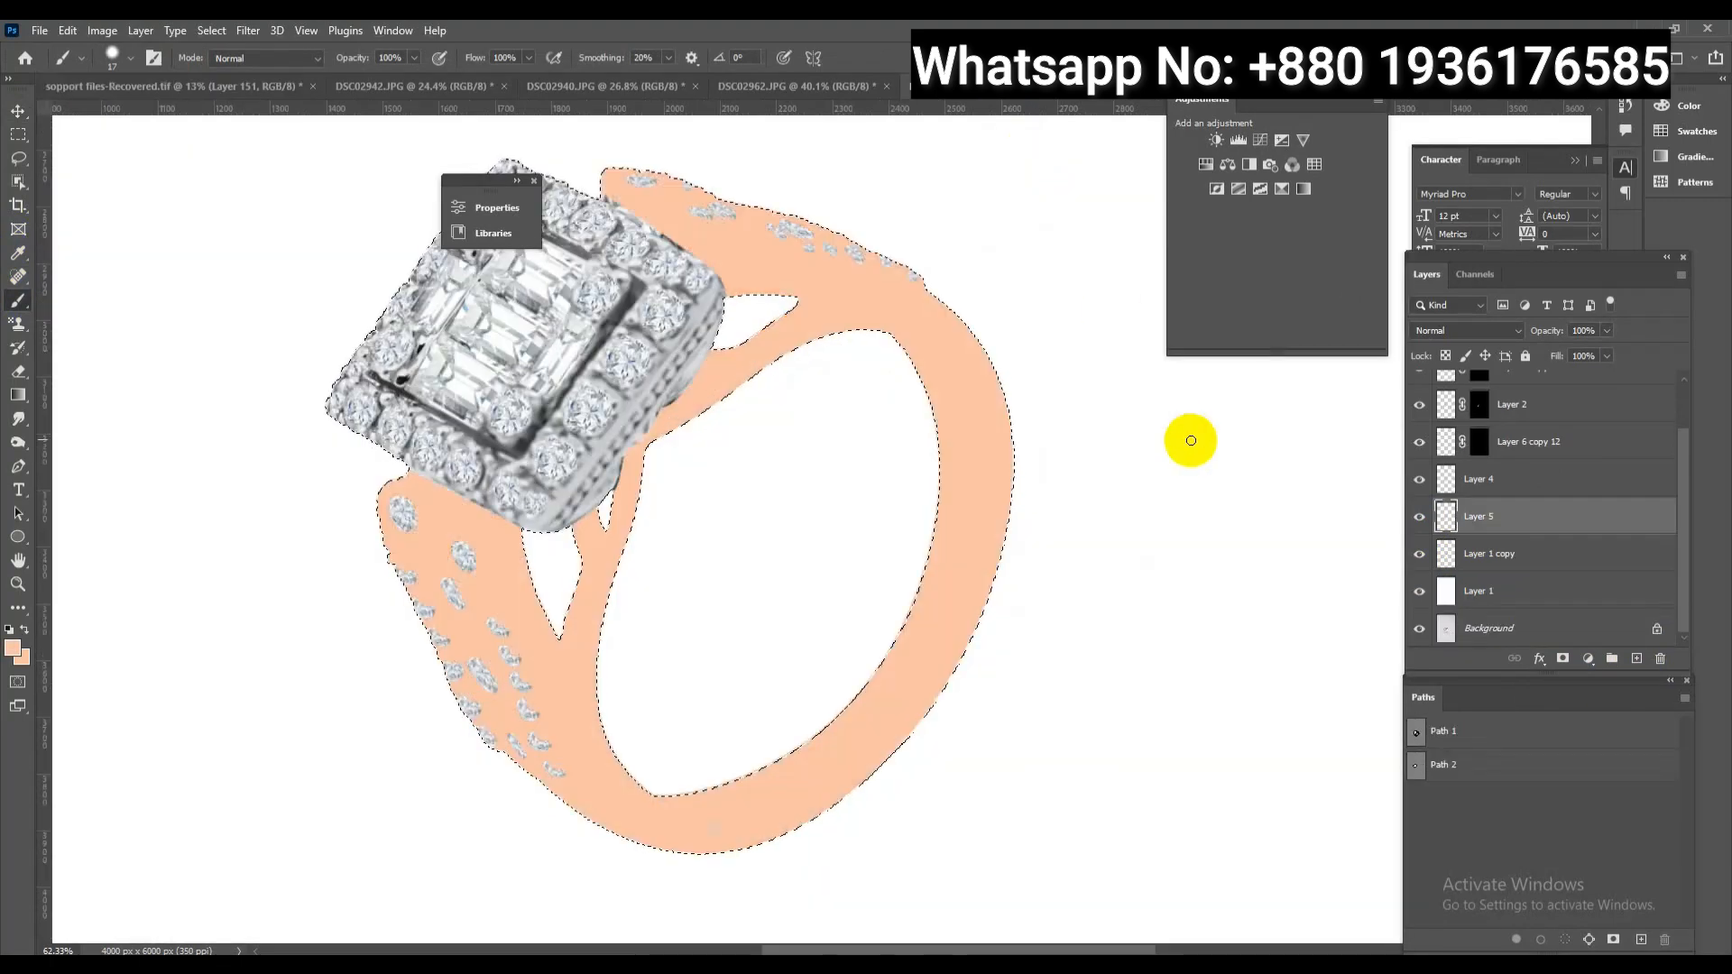
Set the peach layer to Color blend mode with 70% fill and merge it with Layer 1 copy
left_click(1517, 332)
left_click(1489, 757)
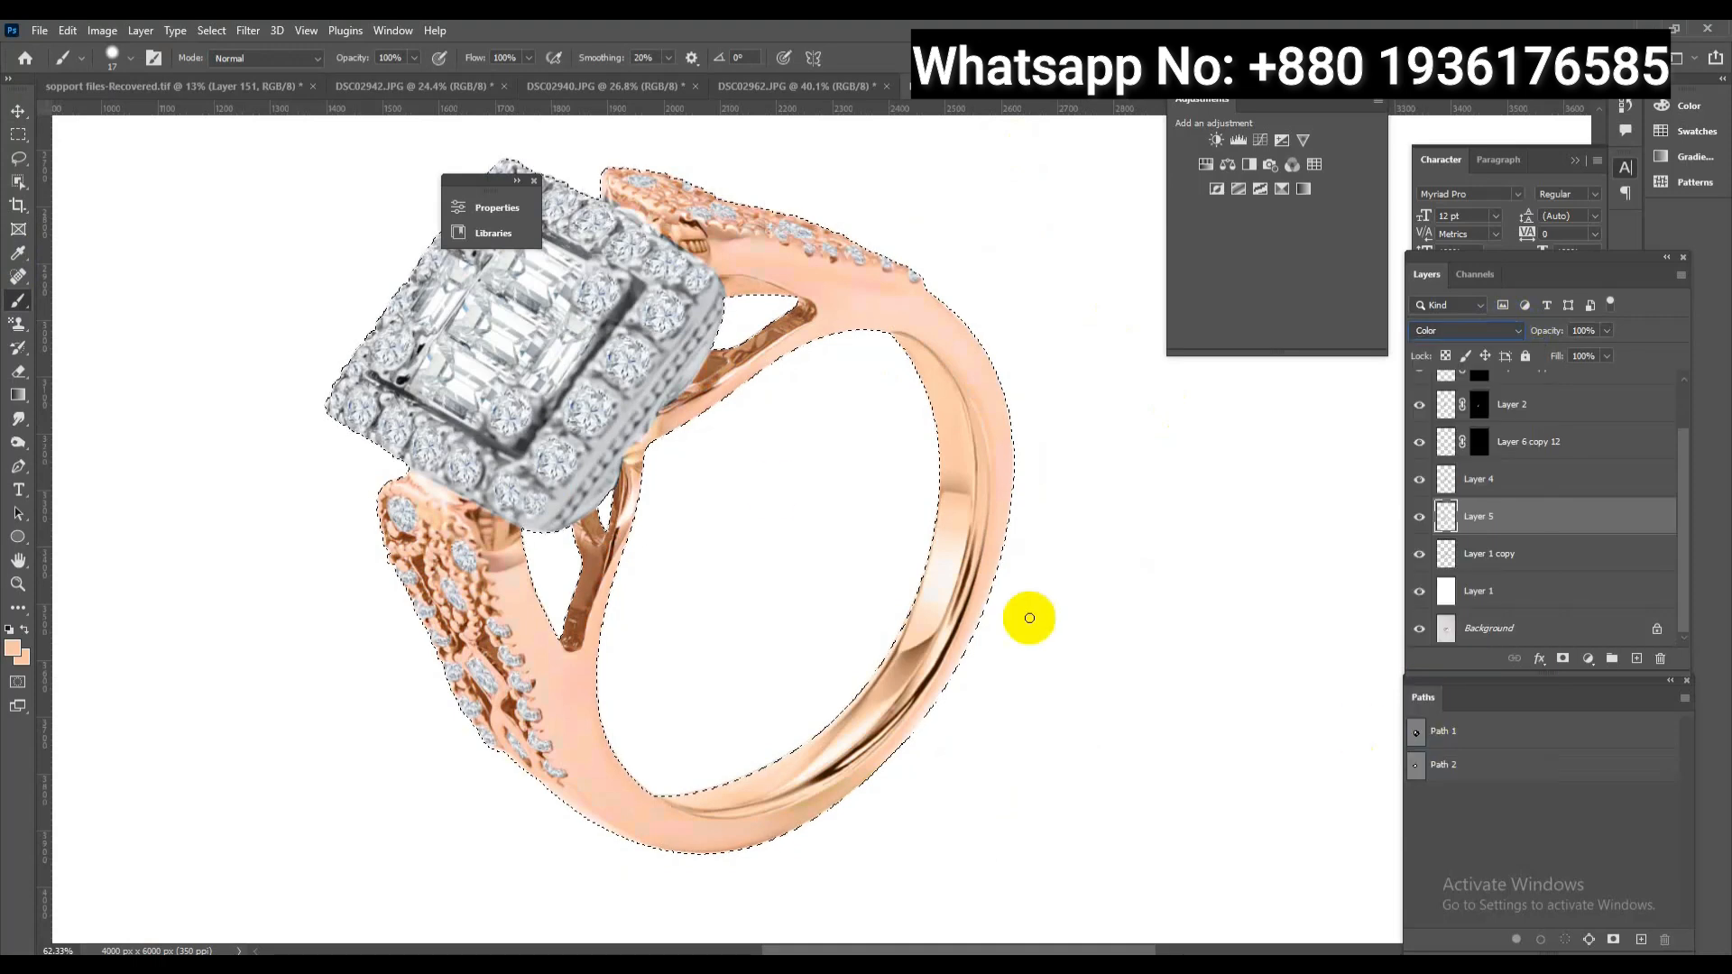
left_click(1607, 355)
left_click_drag(1612, 375, 1584, 377)
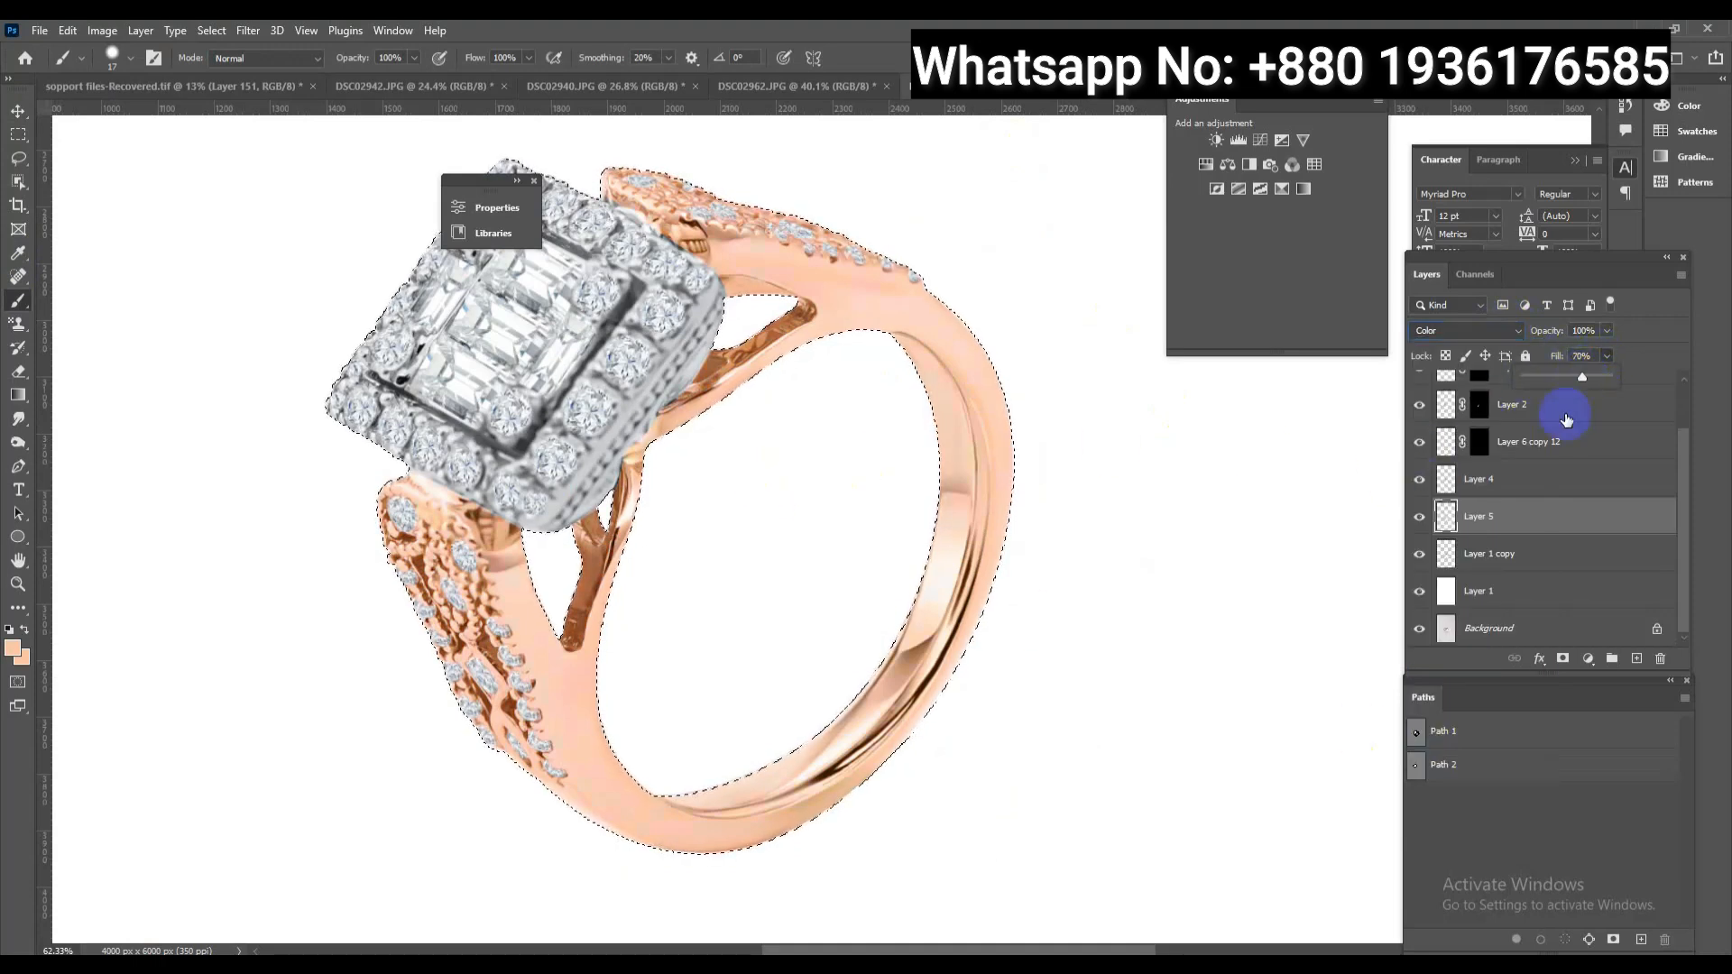
left_click(1489, 565, "shift")
key("ctrl+e")
Smooth the merged ring layer with Camera Raw noise reduction set to 64
left_click_drag(882, 610, 785, 518)
left_click_drag(868, 657, 1036, 647)
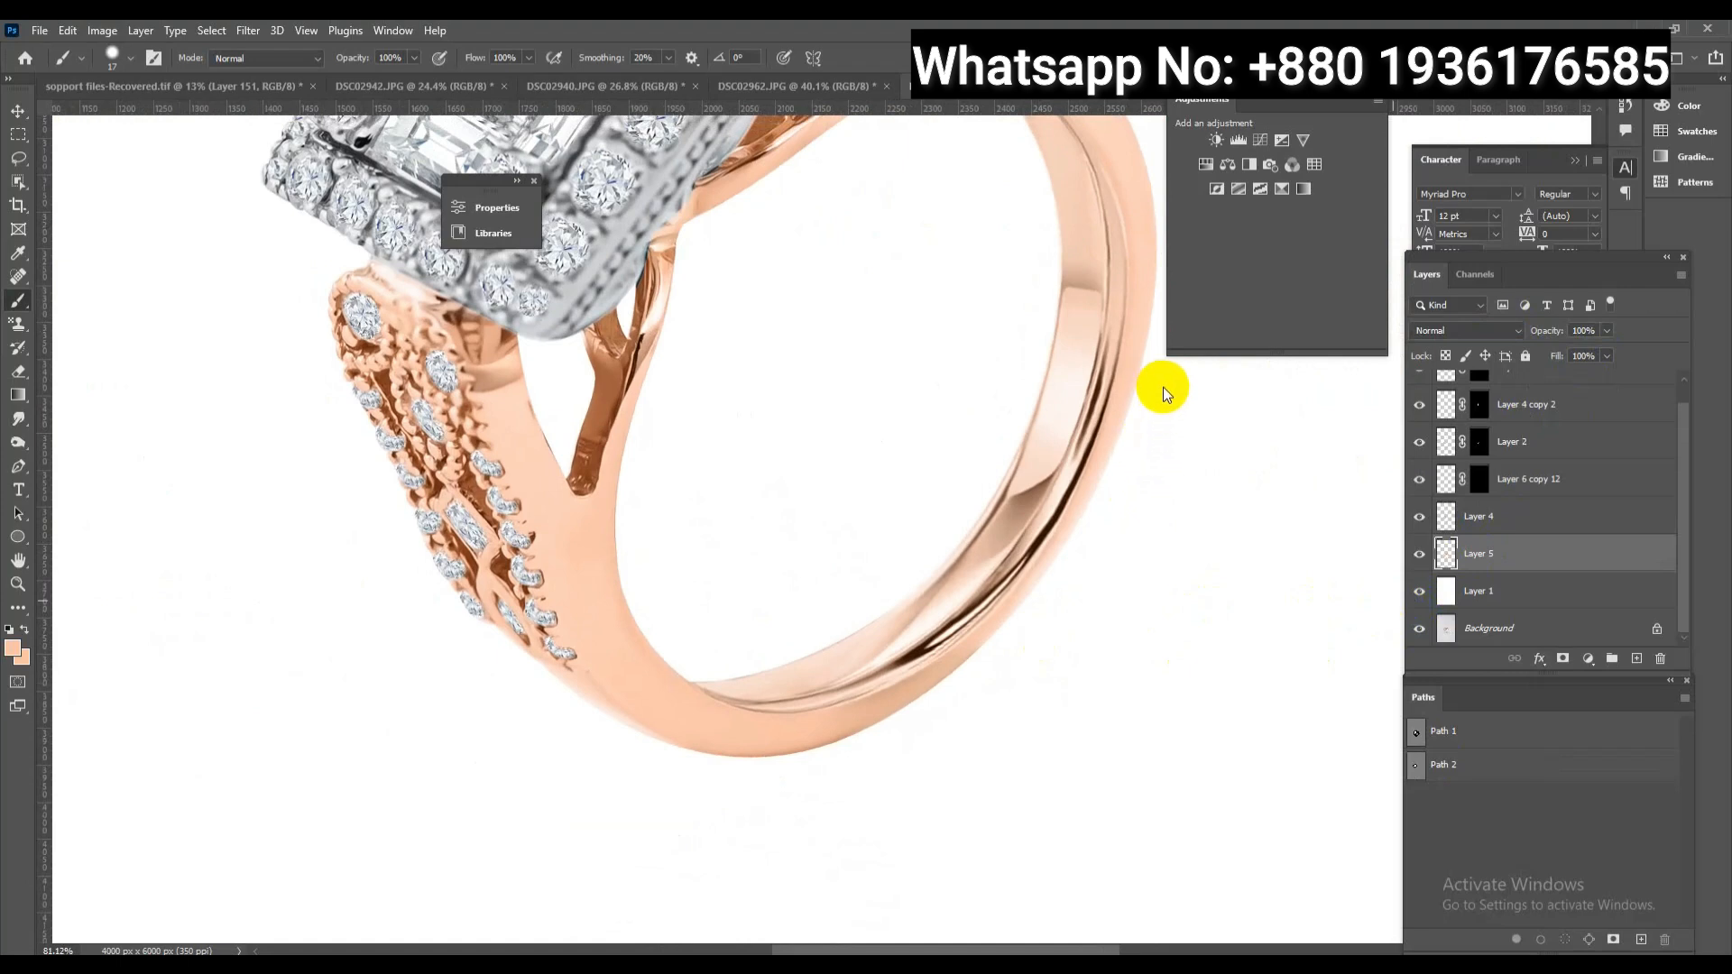
key("ctrl+shift+a")
left_click(1456, 454)
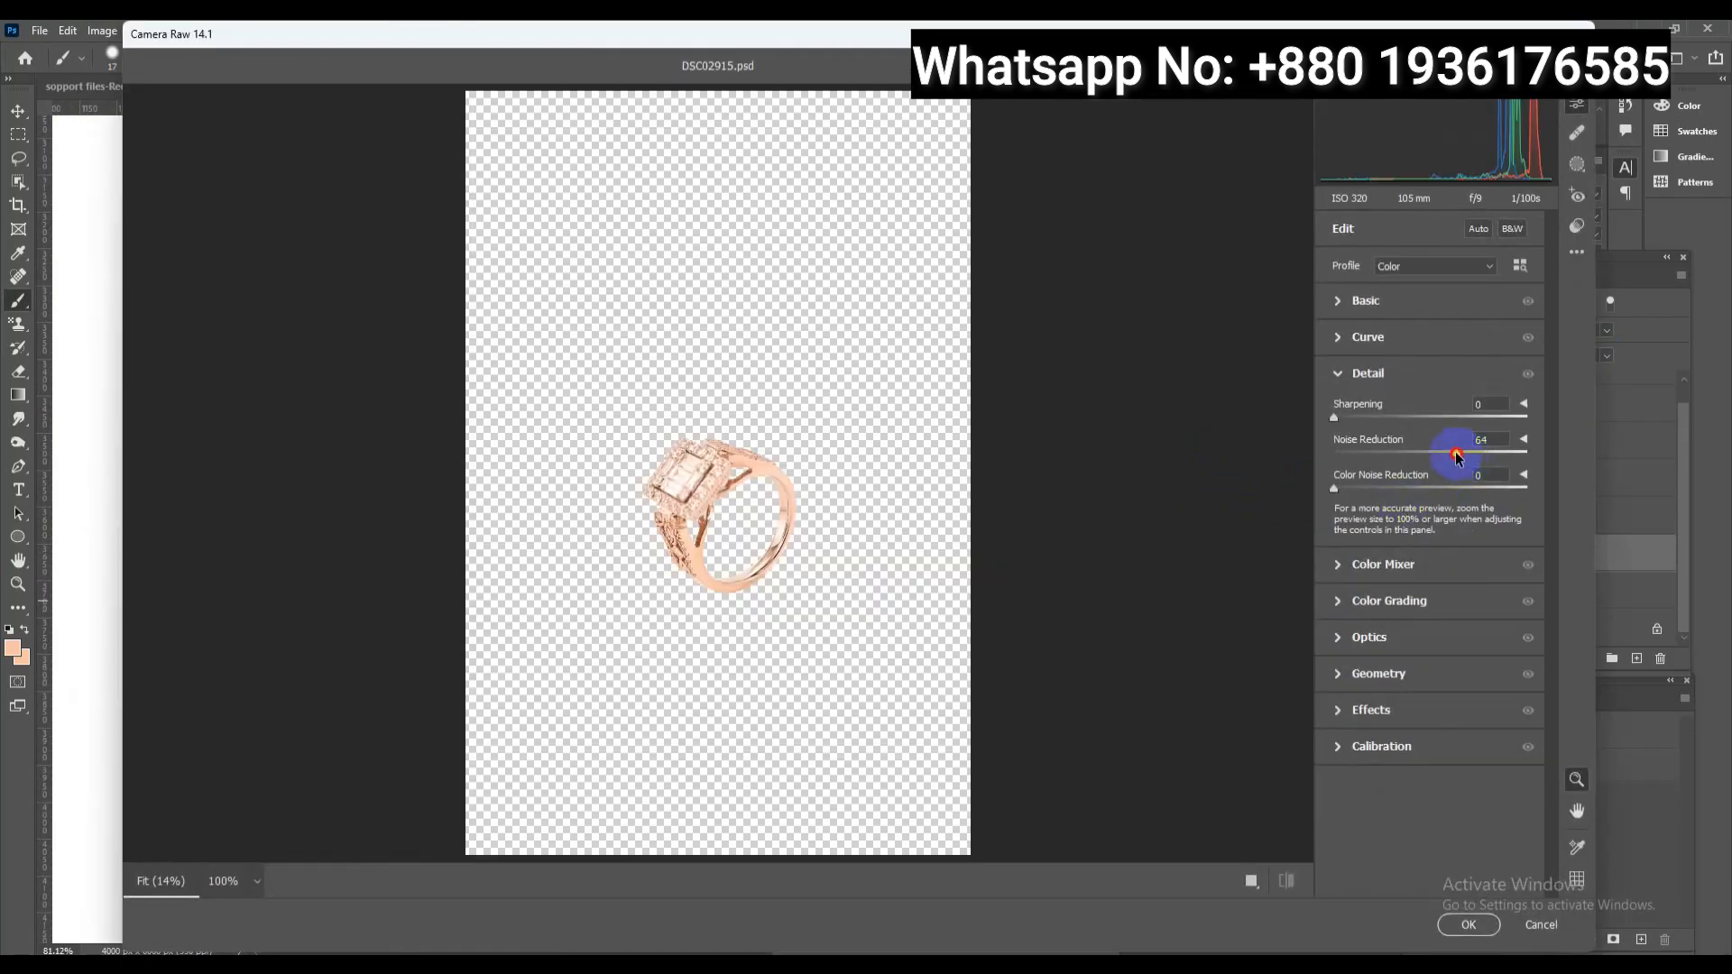
left_click(1469, 925)
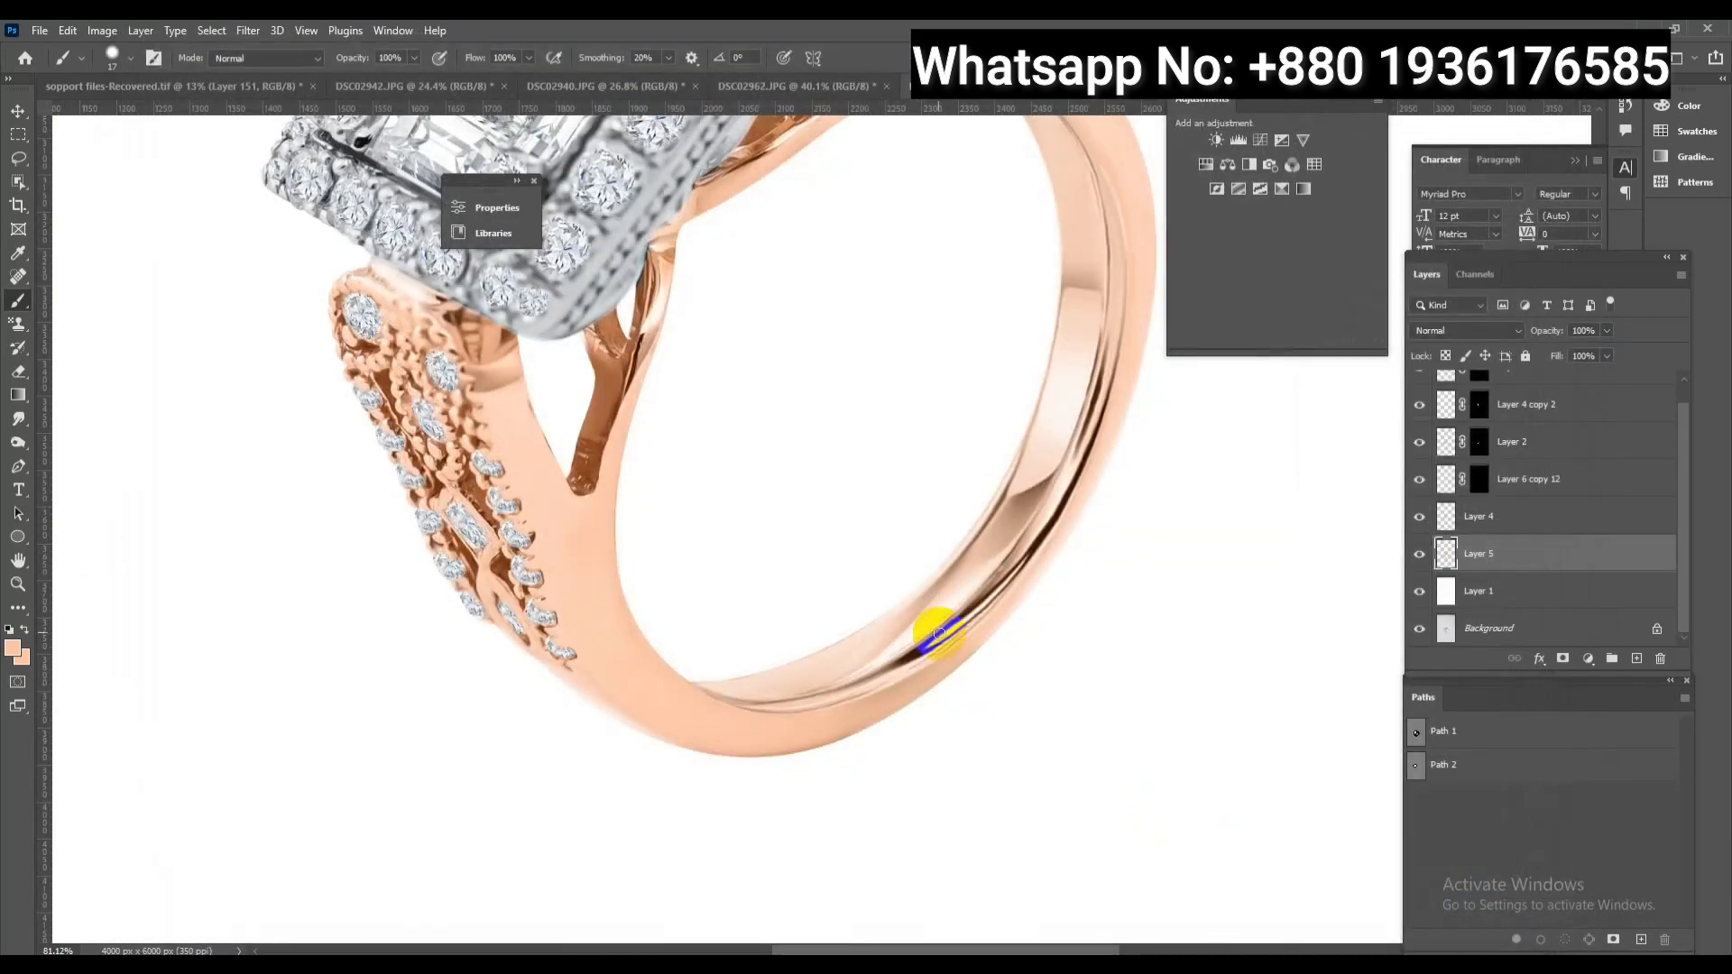
left_click_drag(968, 655, 912, 437)
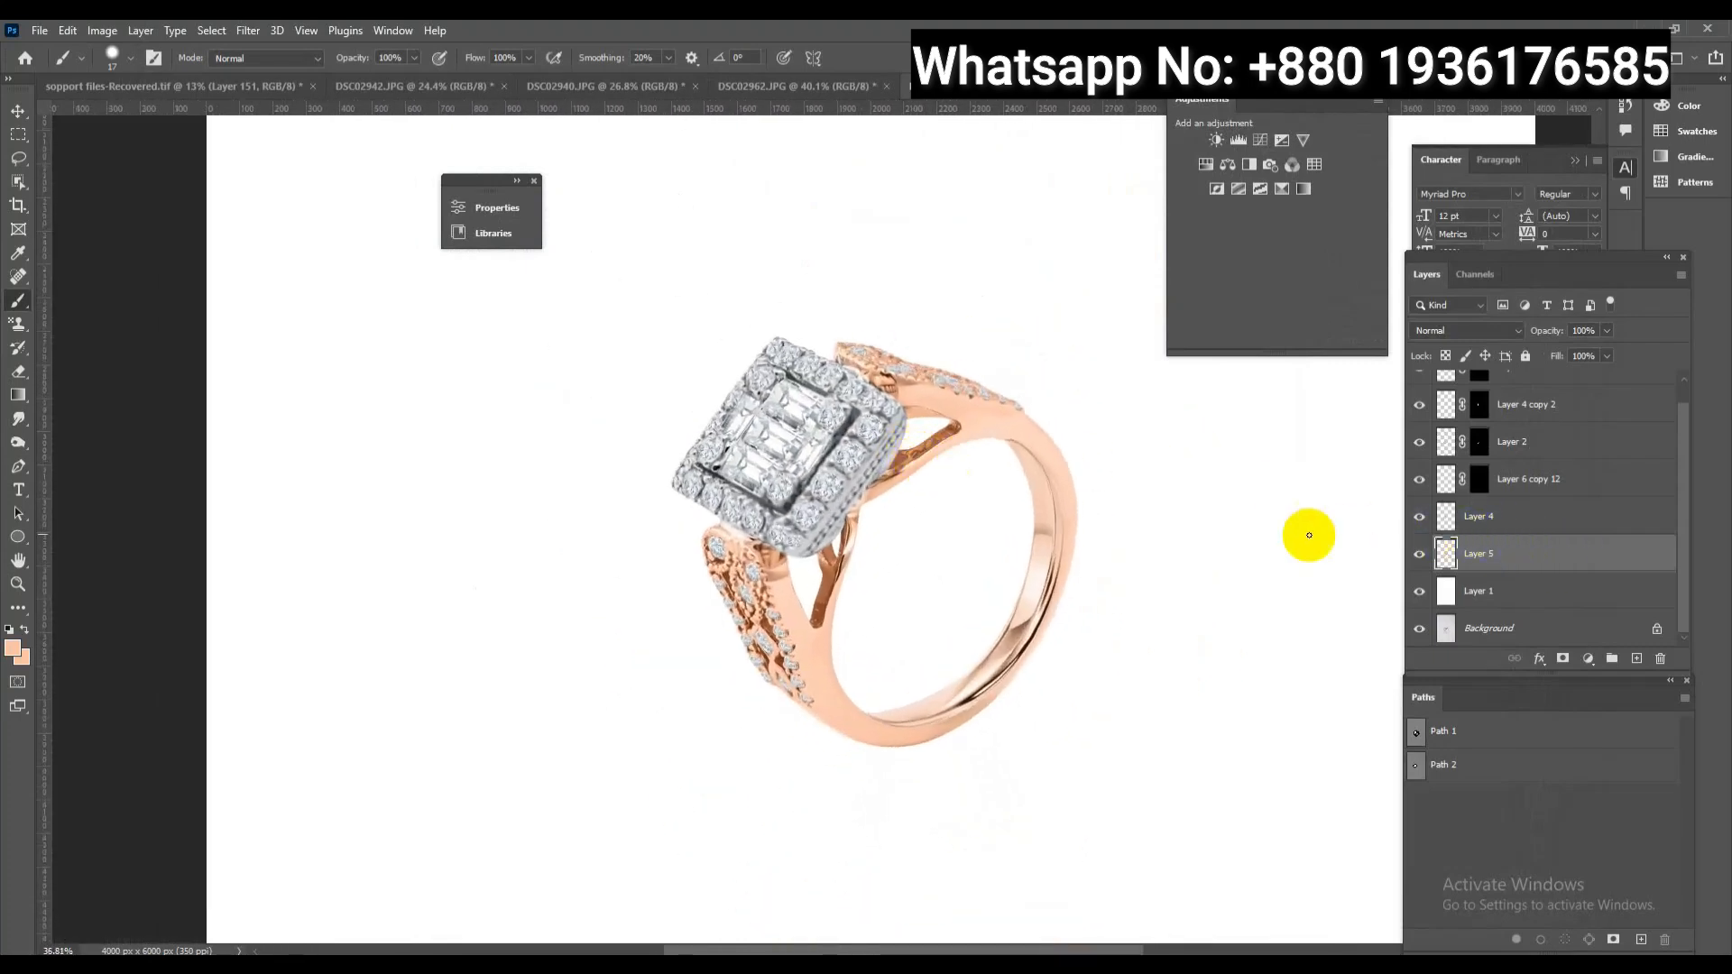
Select the outline of the rose-gold metal on Layer 5, apply the Sharpen More filter, and deselect
left_click(1446, 559, "ctrl")
left_click(248, 30)
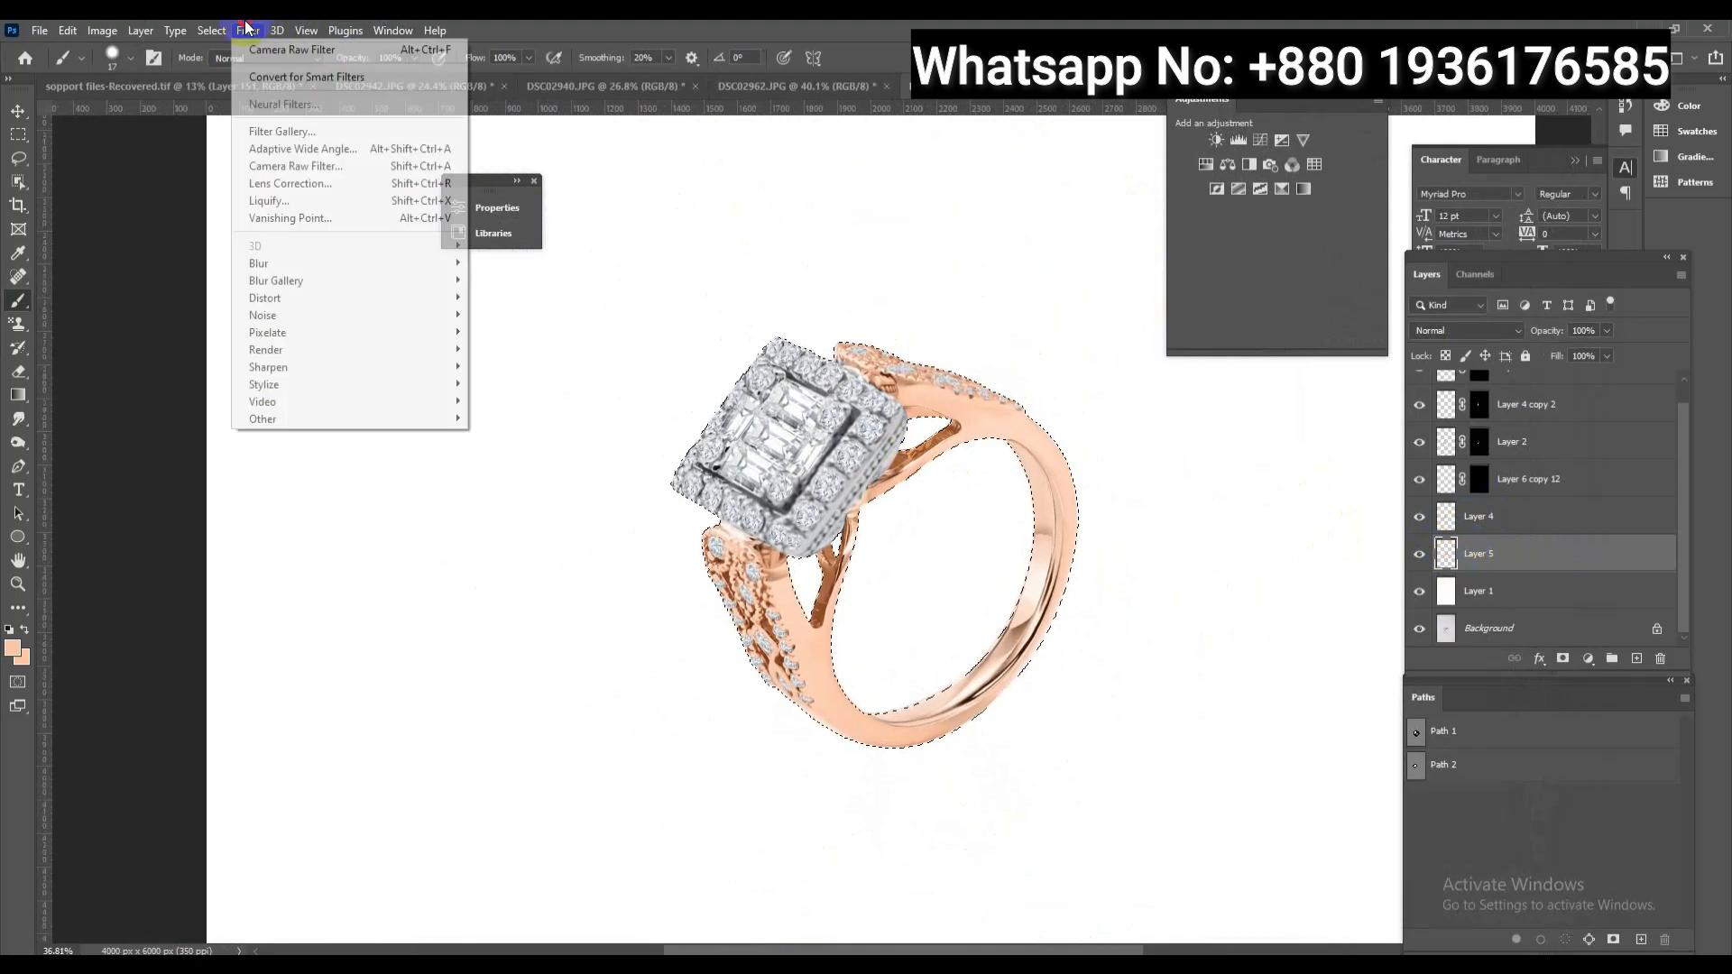
mouse_move(283, 370)
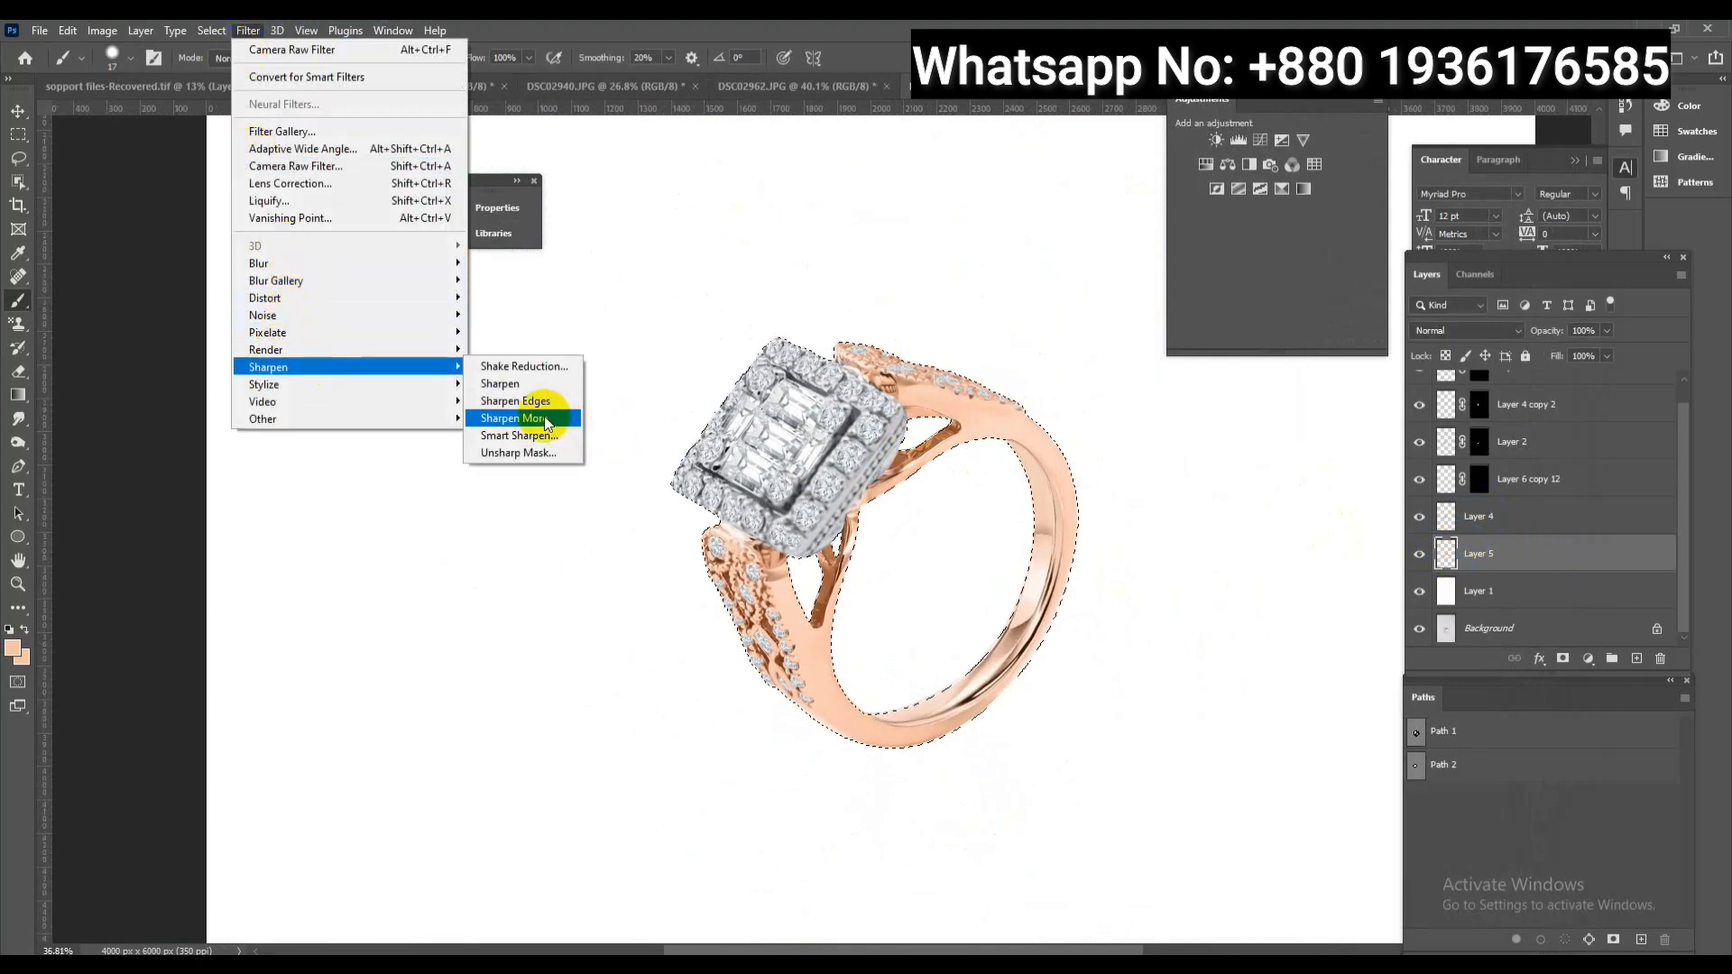
left_click(544, 416)
left_click_drag(929, 676, 1017, 670)
mouse_move(794, 680)
left_mouse_down()
mouse_move(823, 688)
mouse_move(791, 657)
left_mouse_up()
key("ctrl+d")
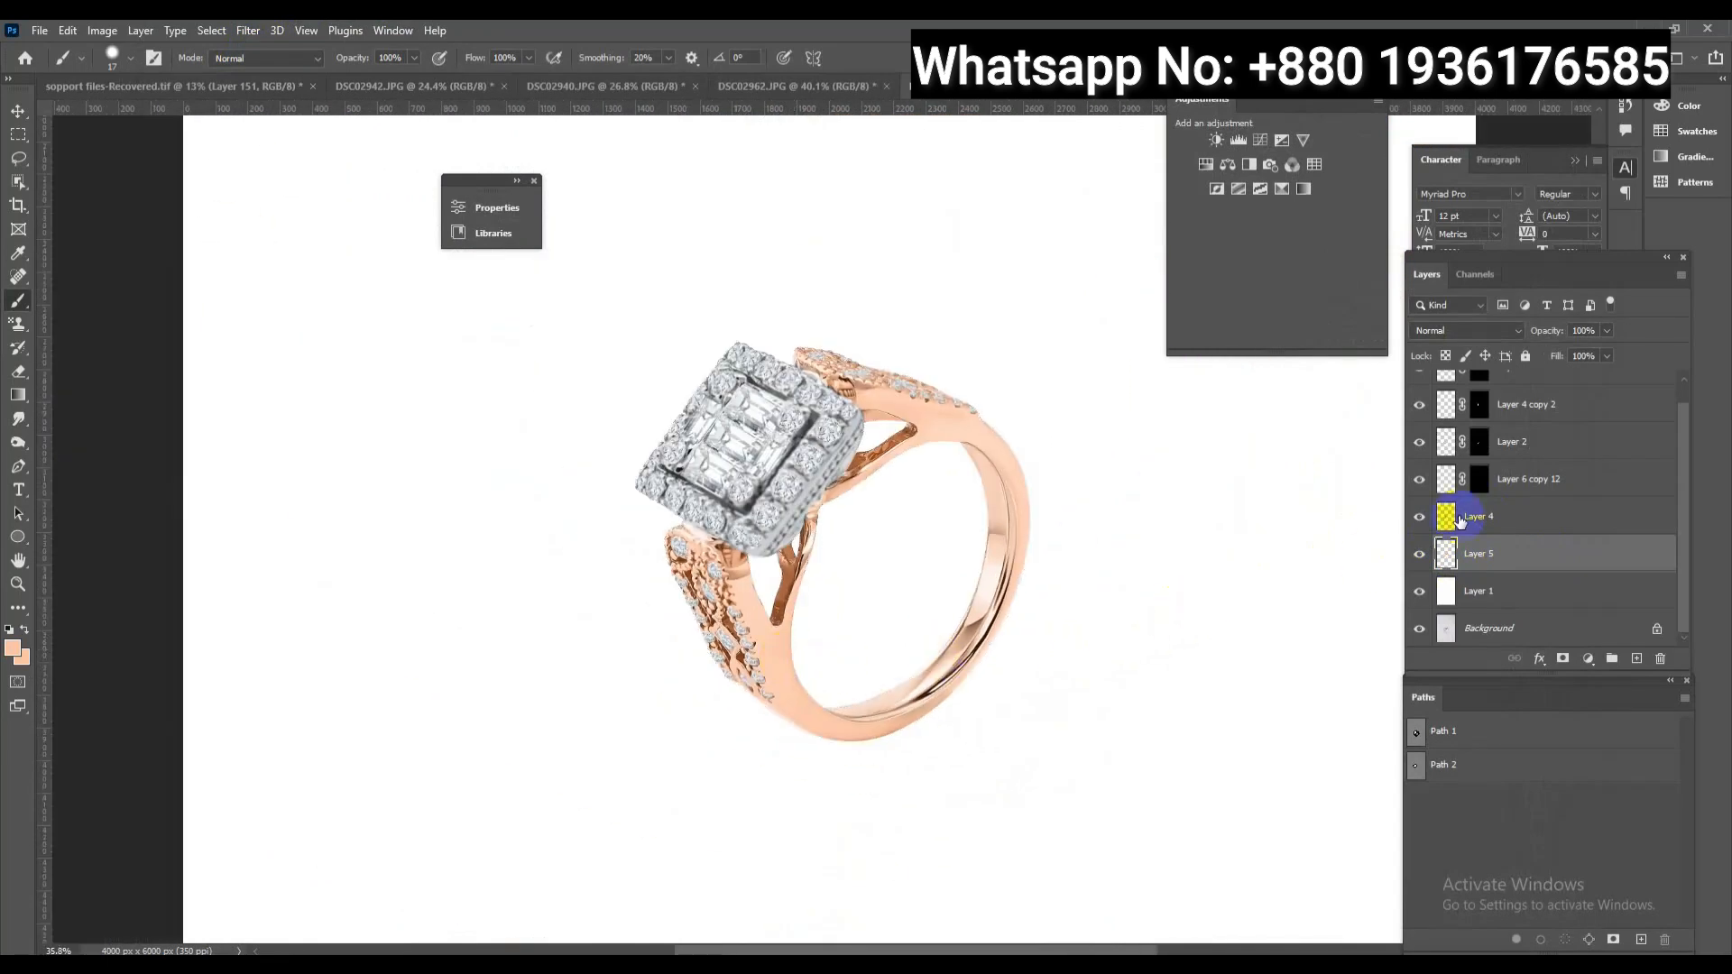
Apply the Sharpen More filter to Layer 4
left_click(1477, 510)
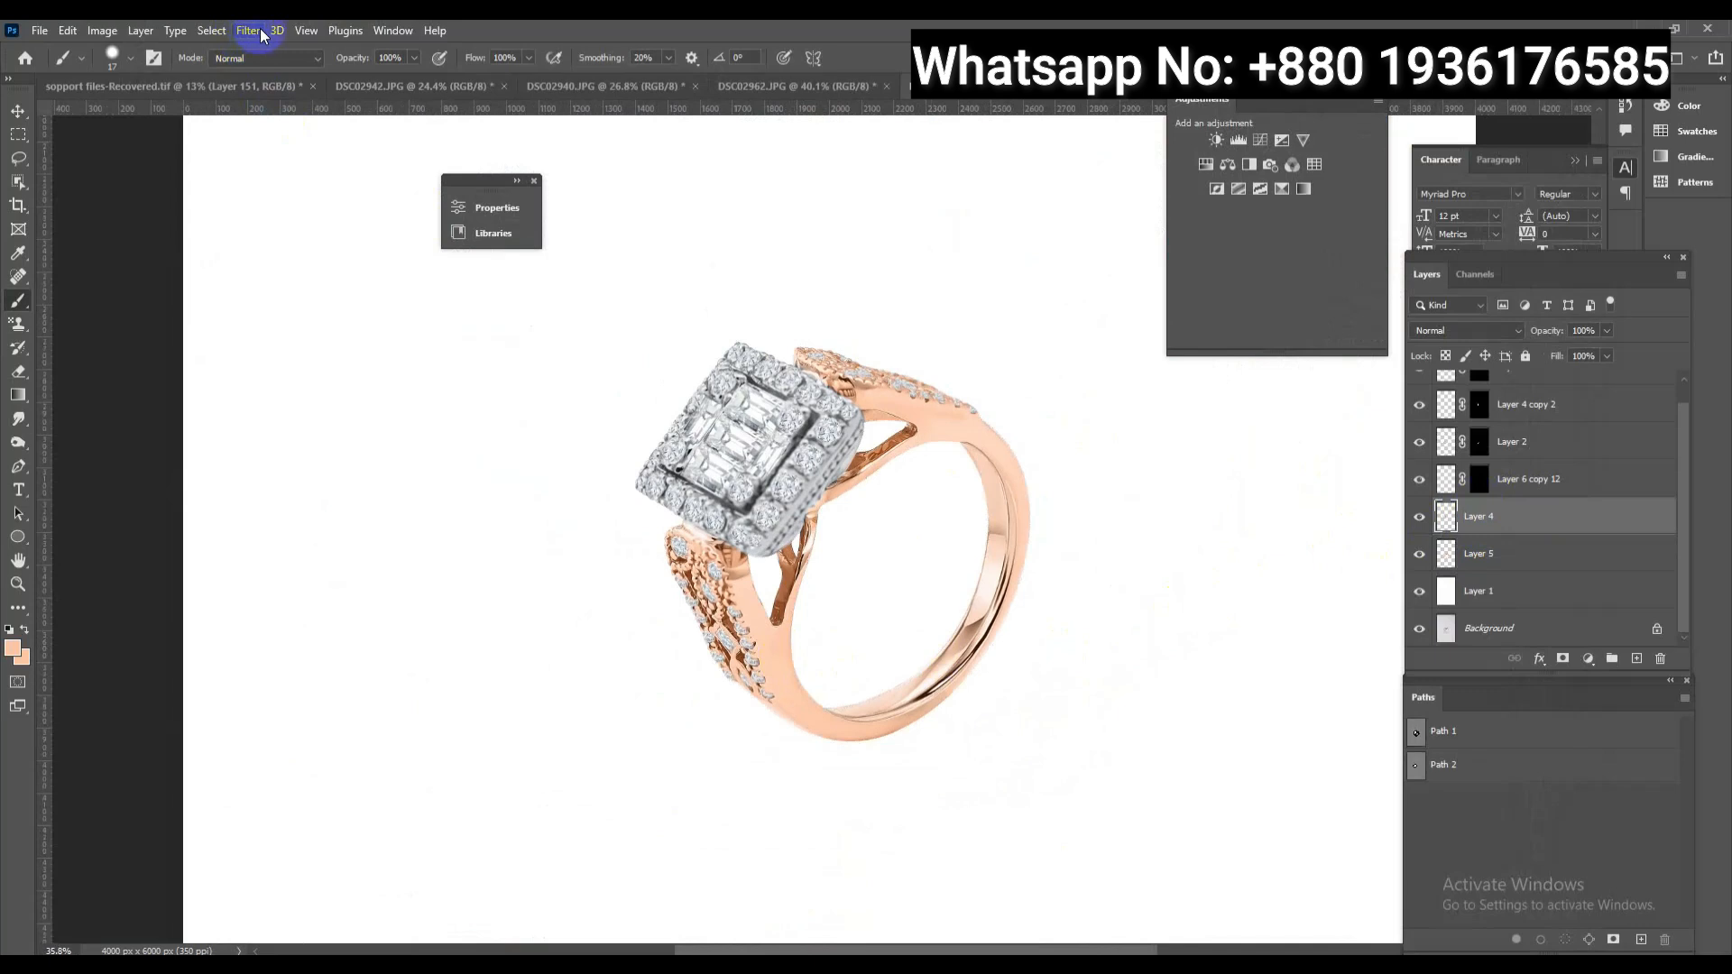
left_click(261, 32)
mouse_move(296, 364)
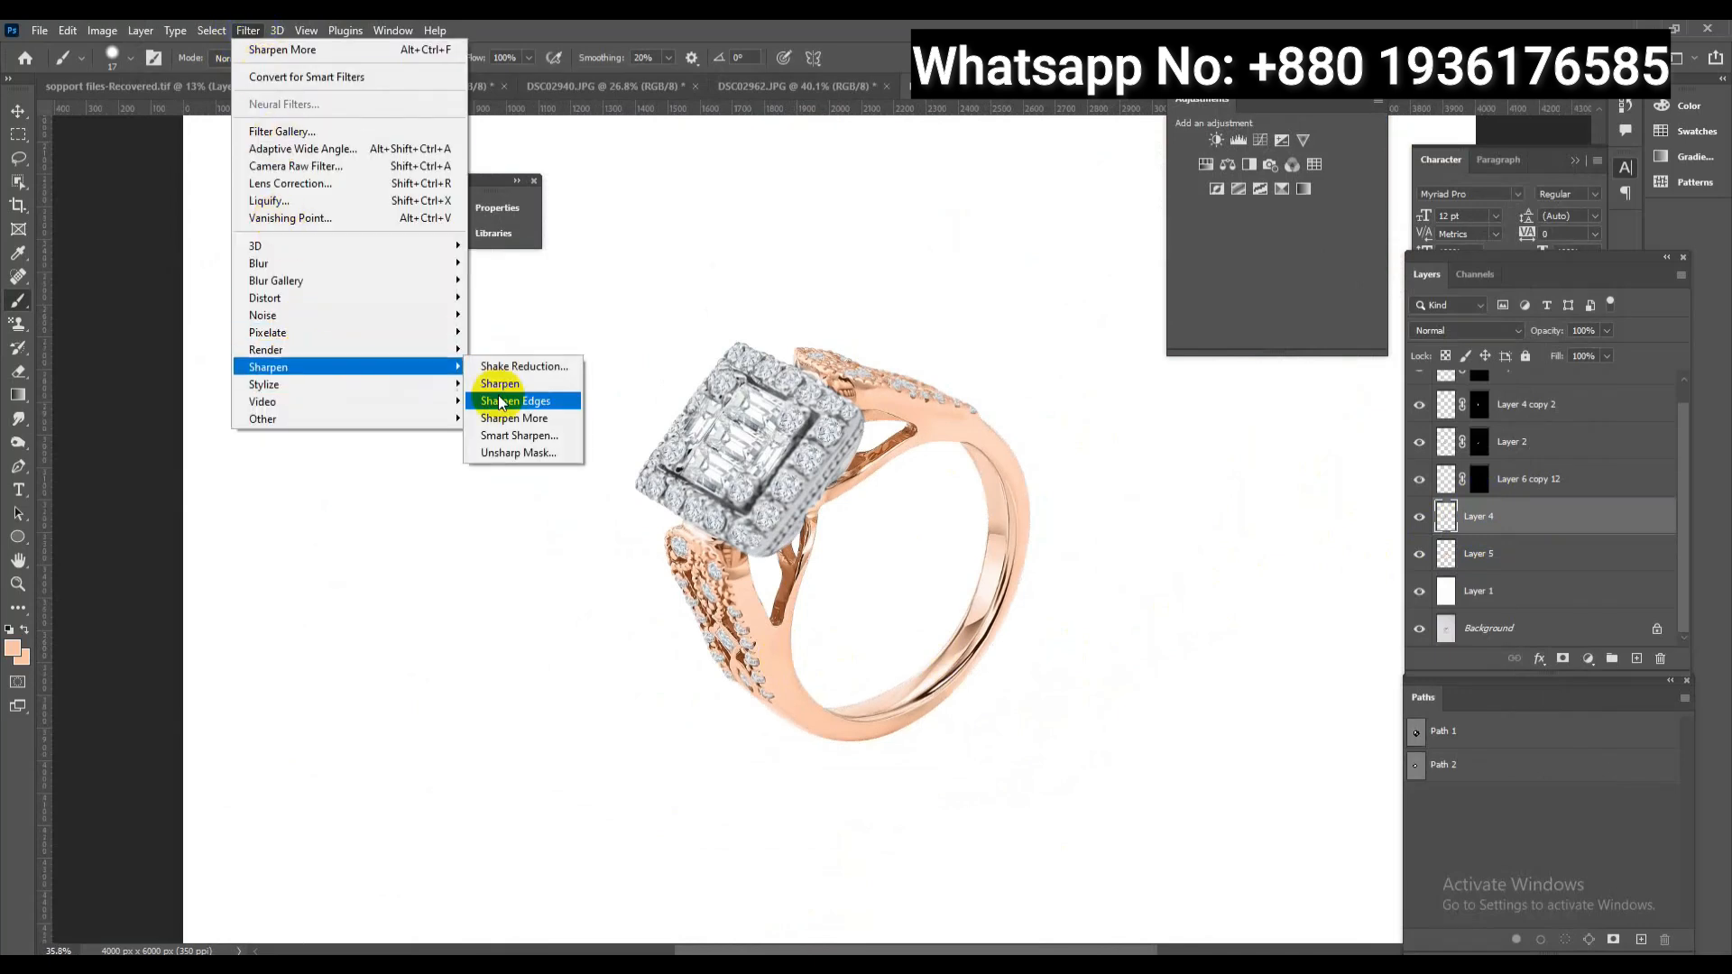
left_click(539, 419)
left_click_drag(800, 502, 815, 456)
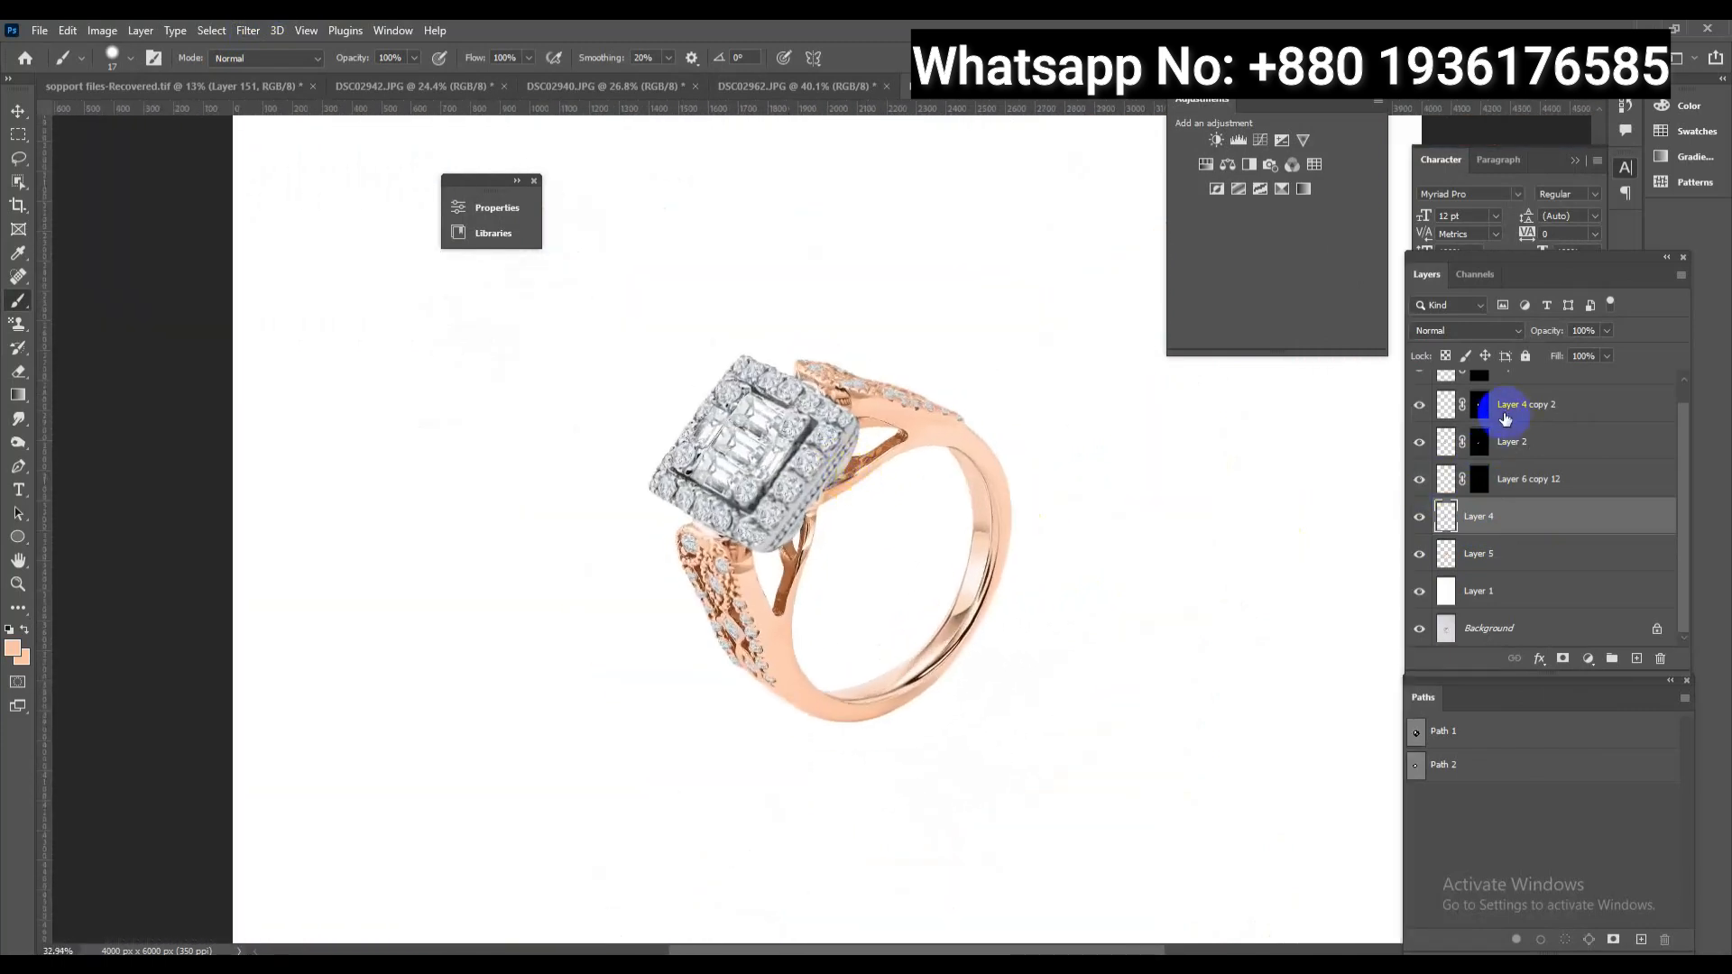
Crop the canvas to a 2000:2000 square ratio, tightened around the ring to about 2386 px per side
left_click_drag(987, 515, 824, 388)
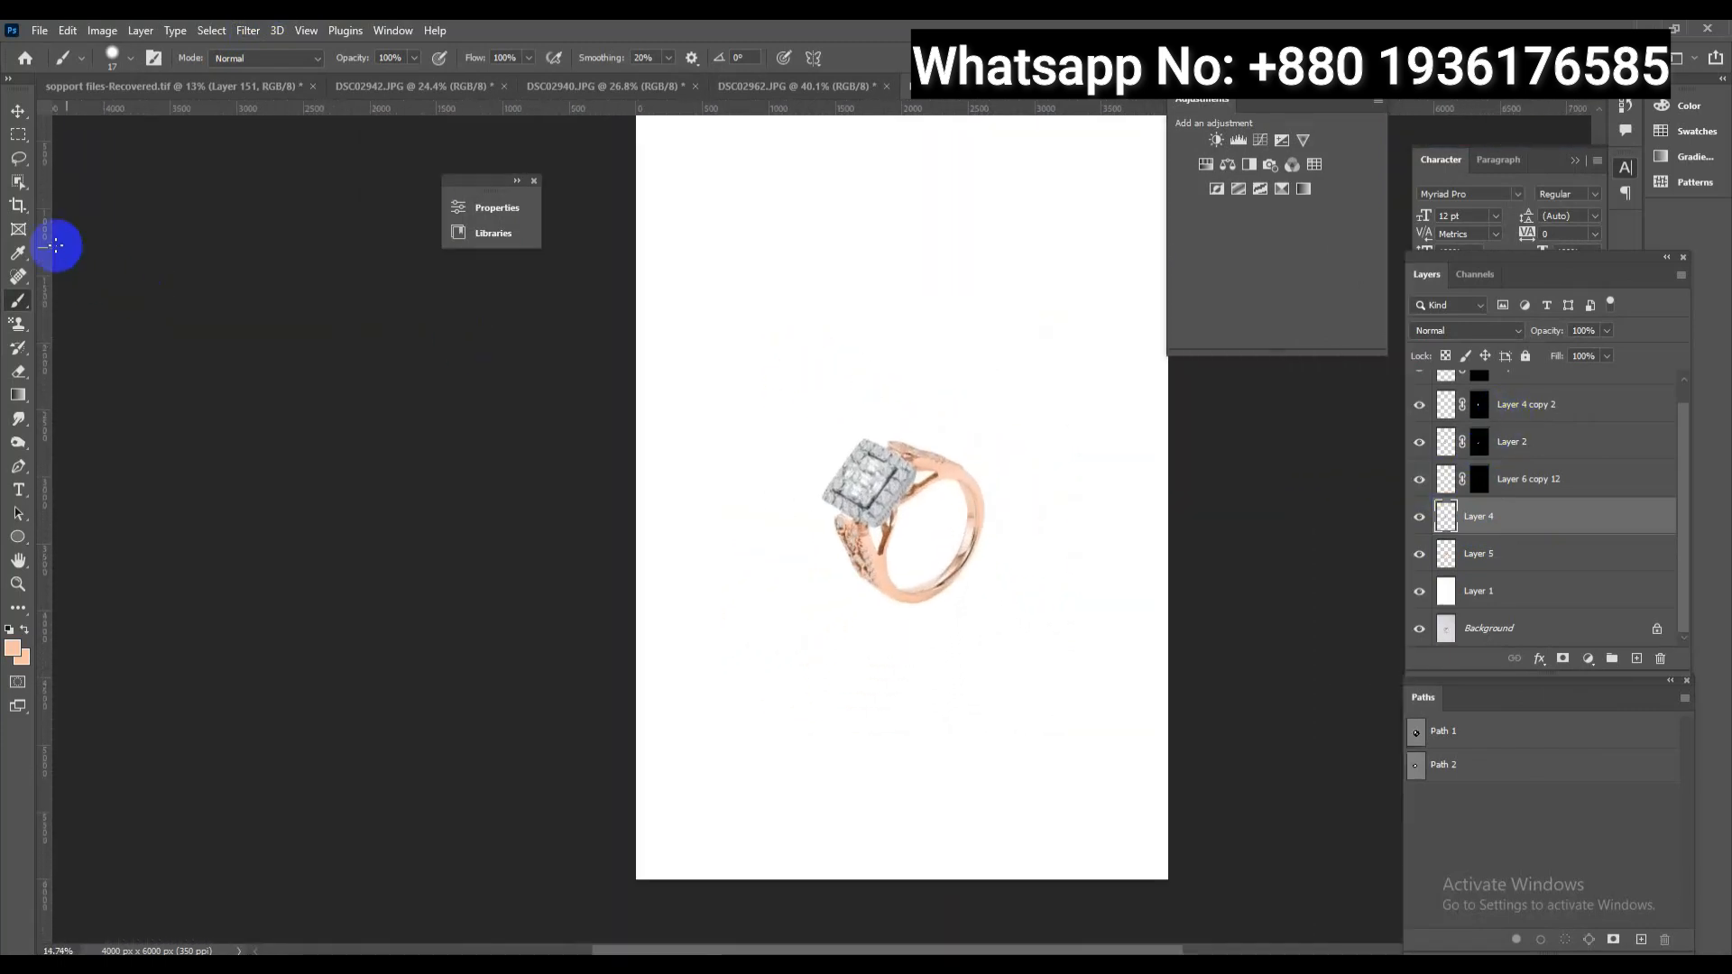
key("c")
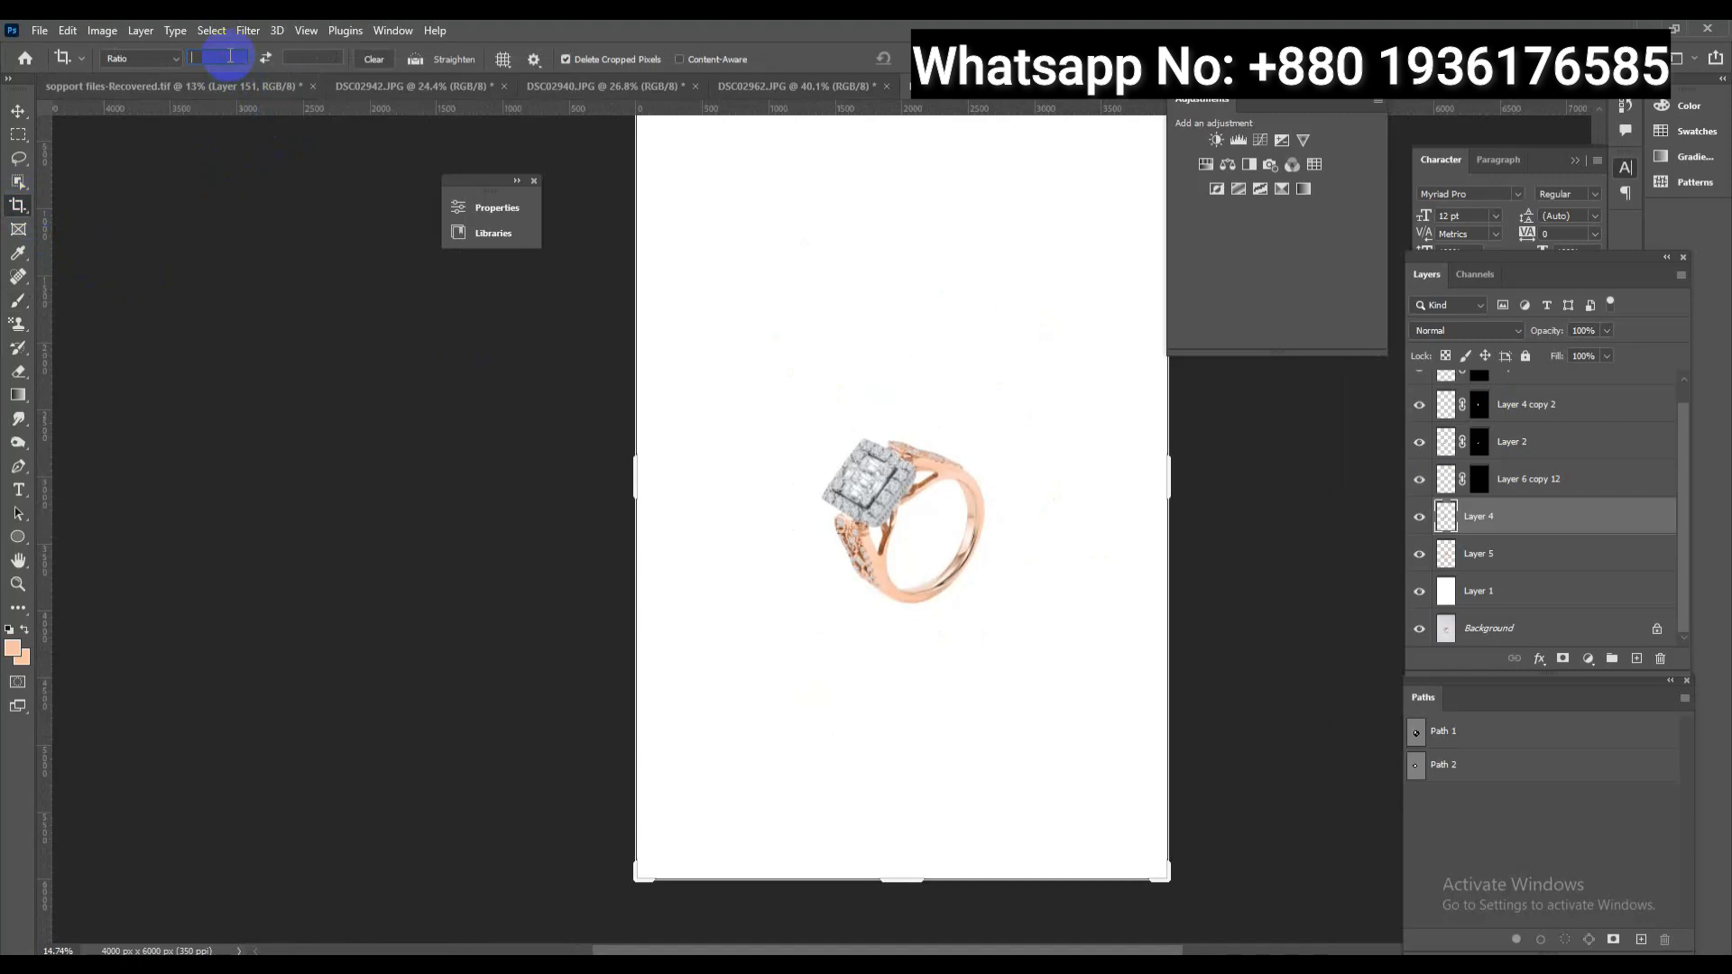
type("2000")
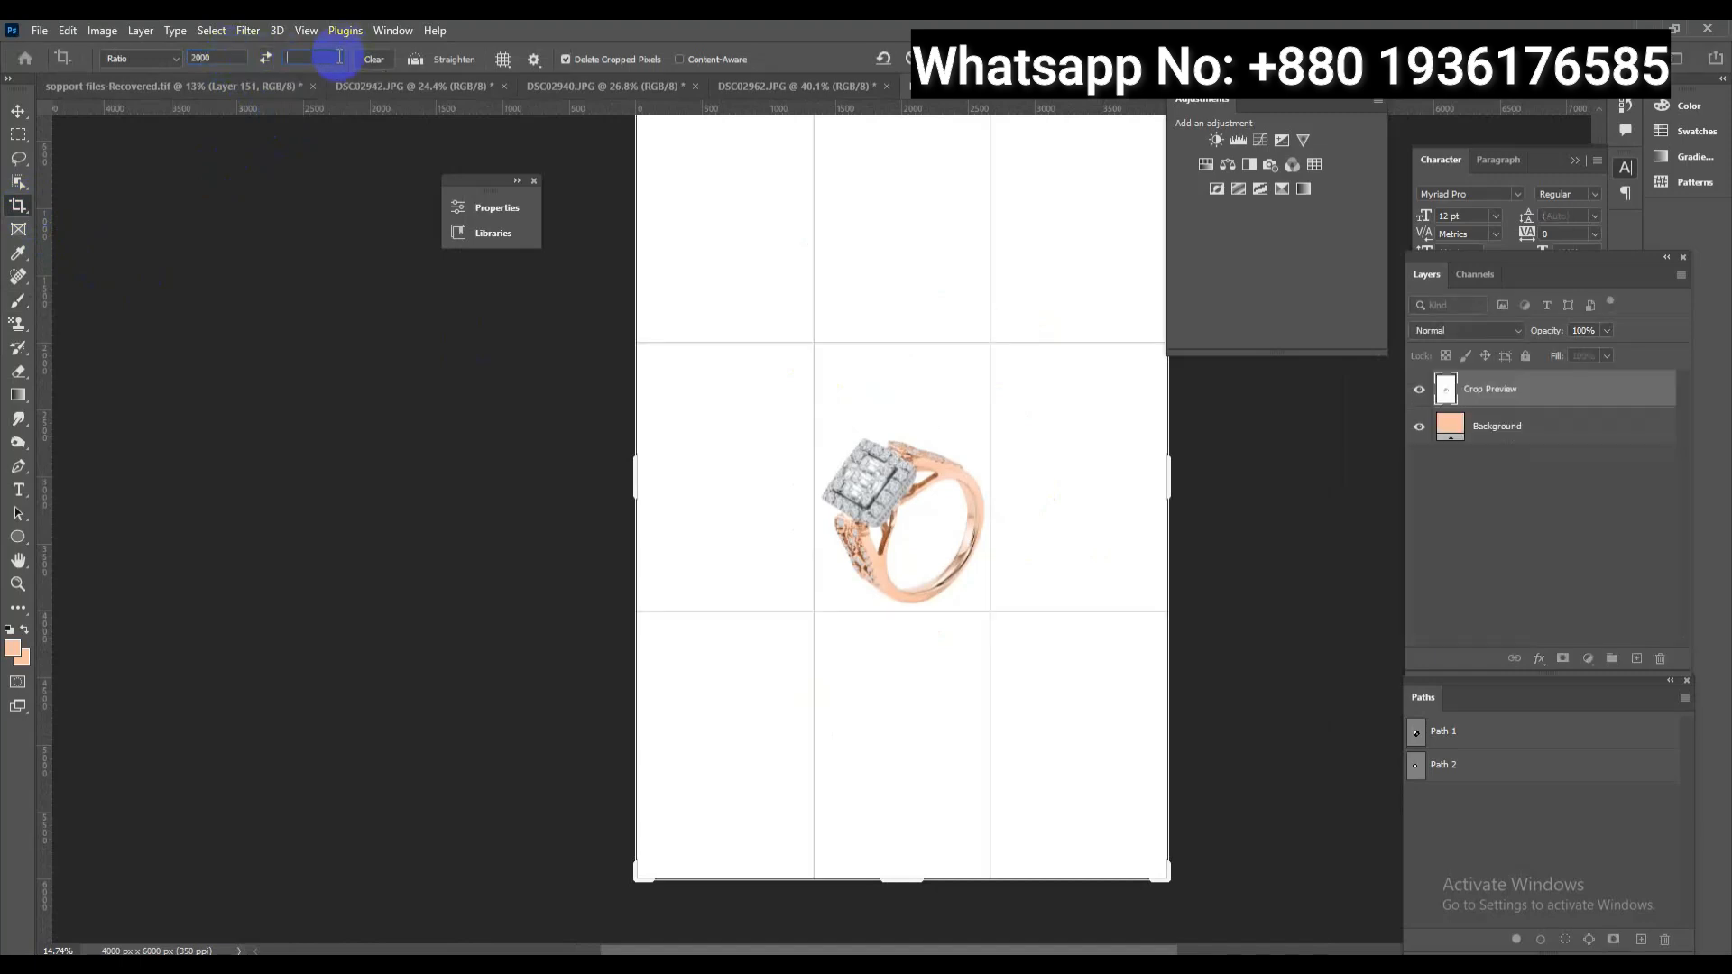
type("2000")
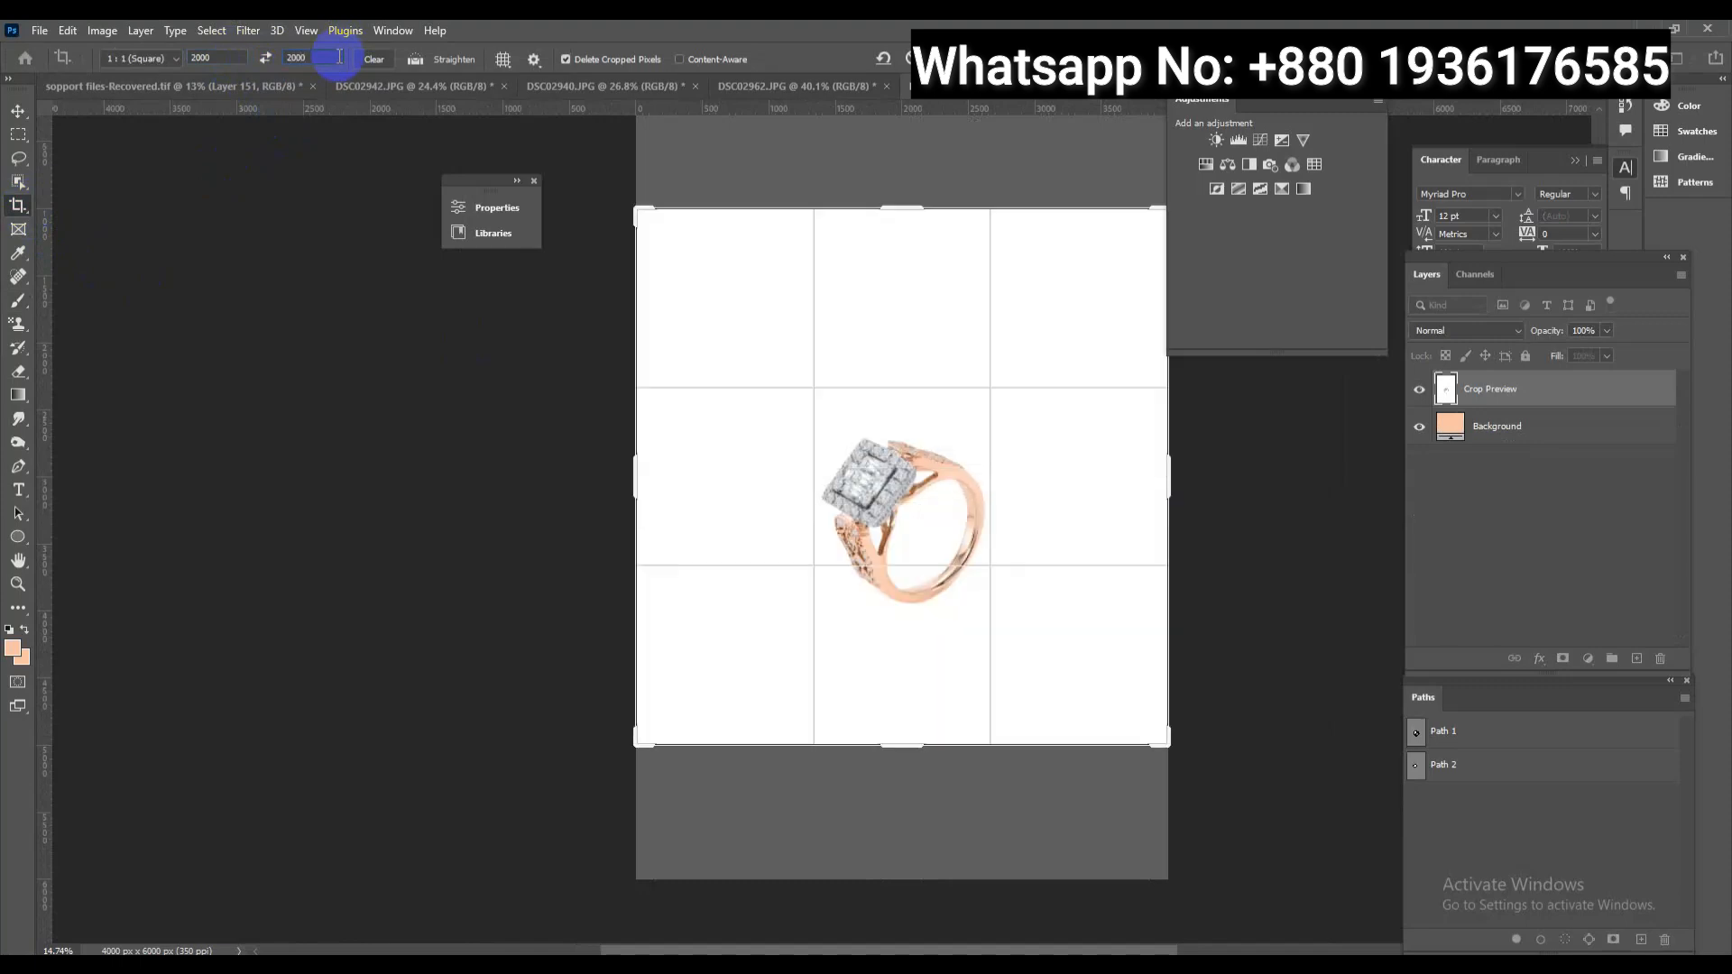
left_click_drag(907, 214, 952, 465)
key("Return")
key("ctrl+space")
Copy the soft shadow layer named 1 from support files-Recovered.tif into DSC02915.psd, above Layer 3
left_click(1541, 393)
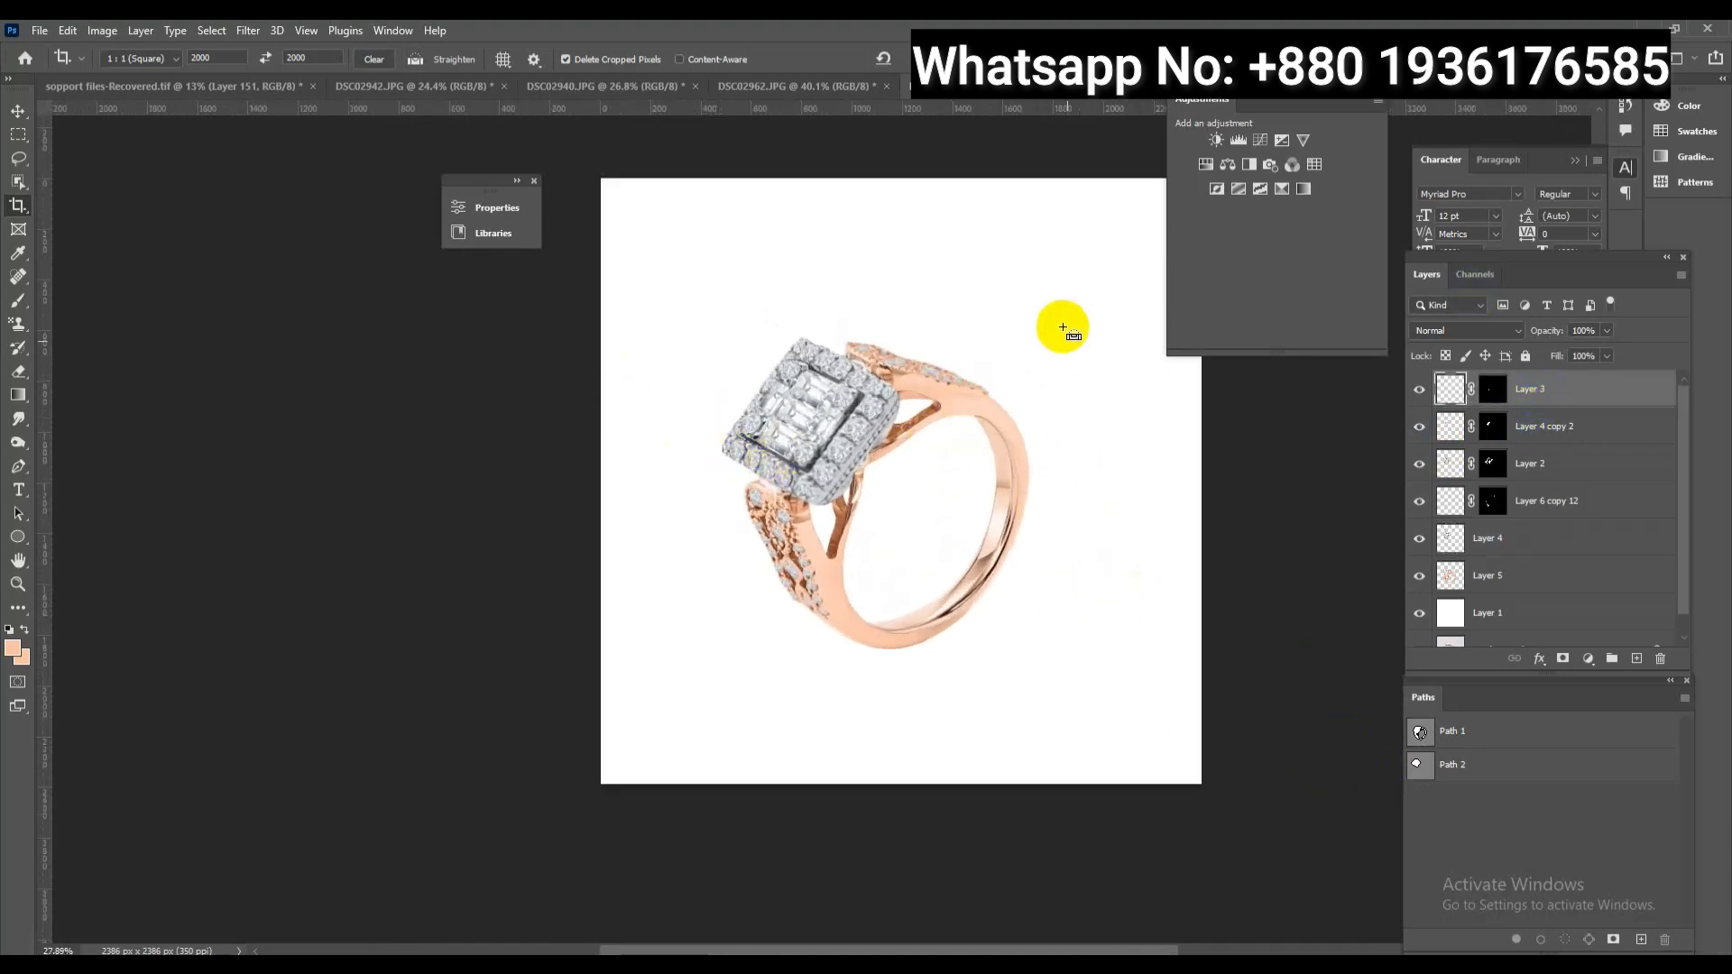
left_click_drag(202, 87, 359, 207)
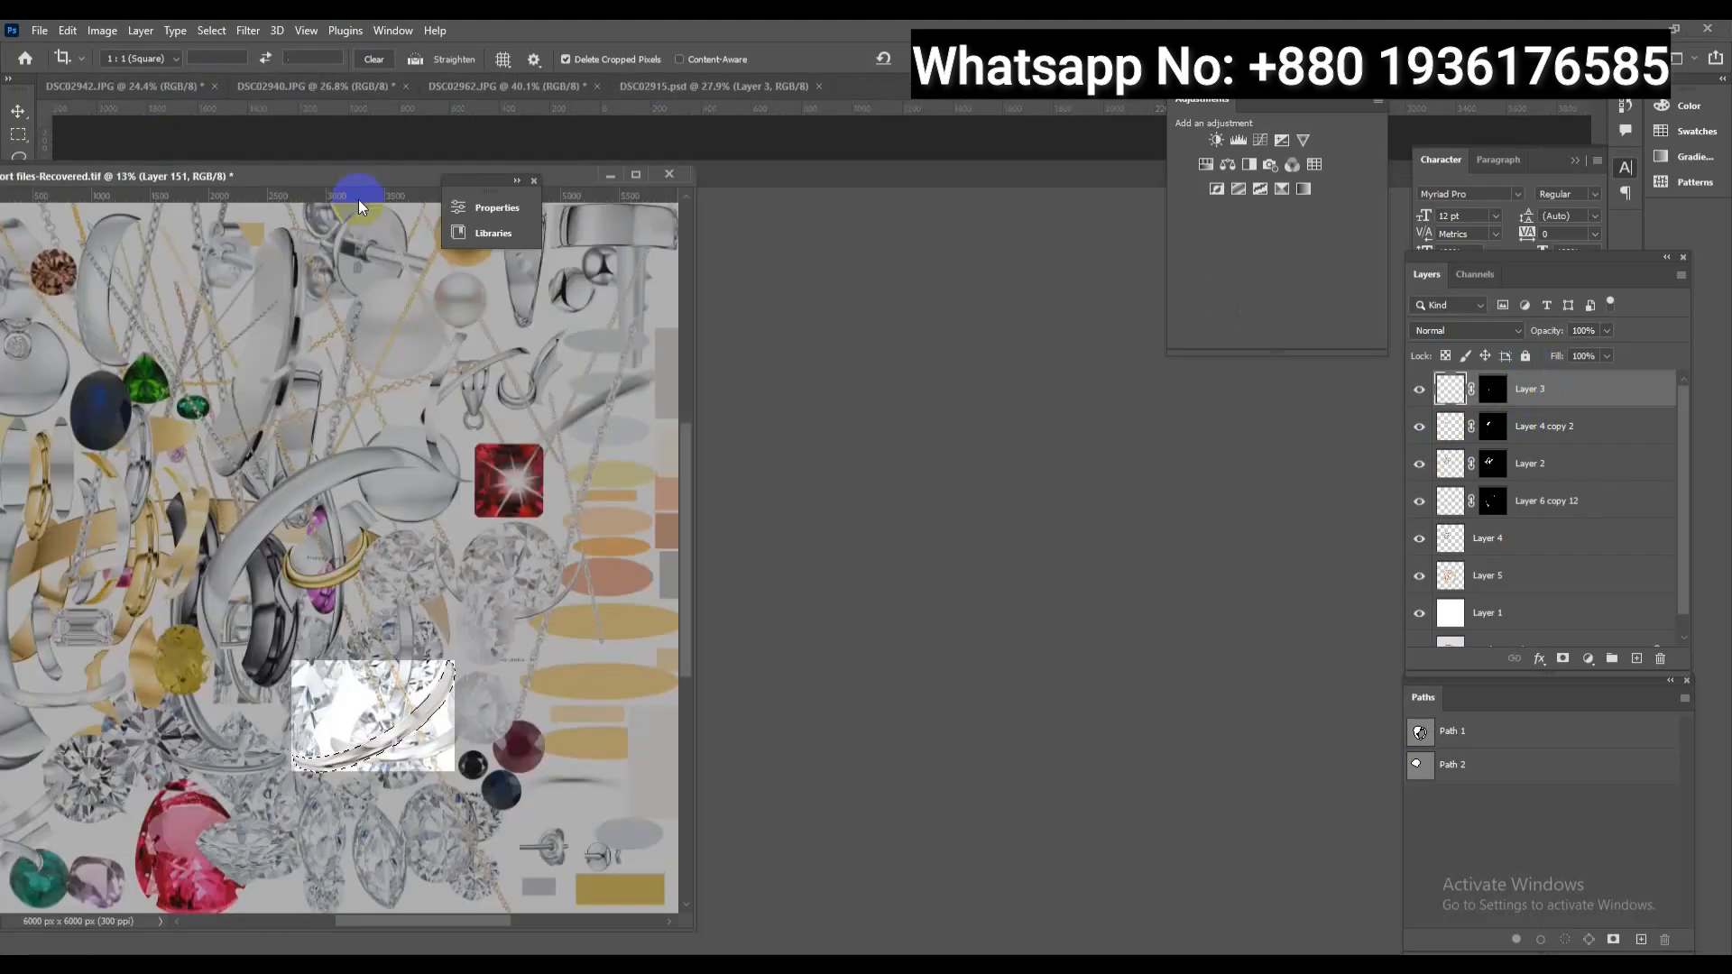
left_click(18, 112)
left_click_drag(596, 406, 755, 468)
left_click_drag(1483, 638, 966, 661)
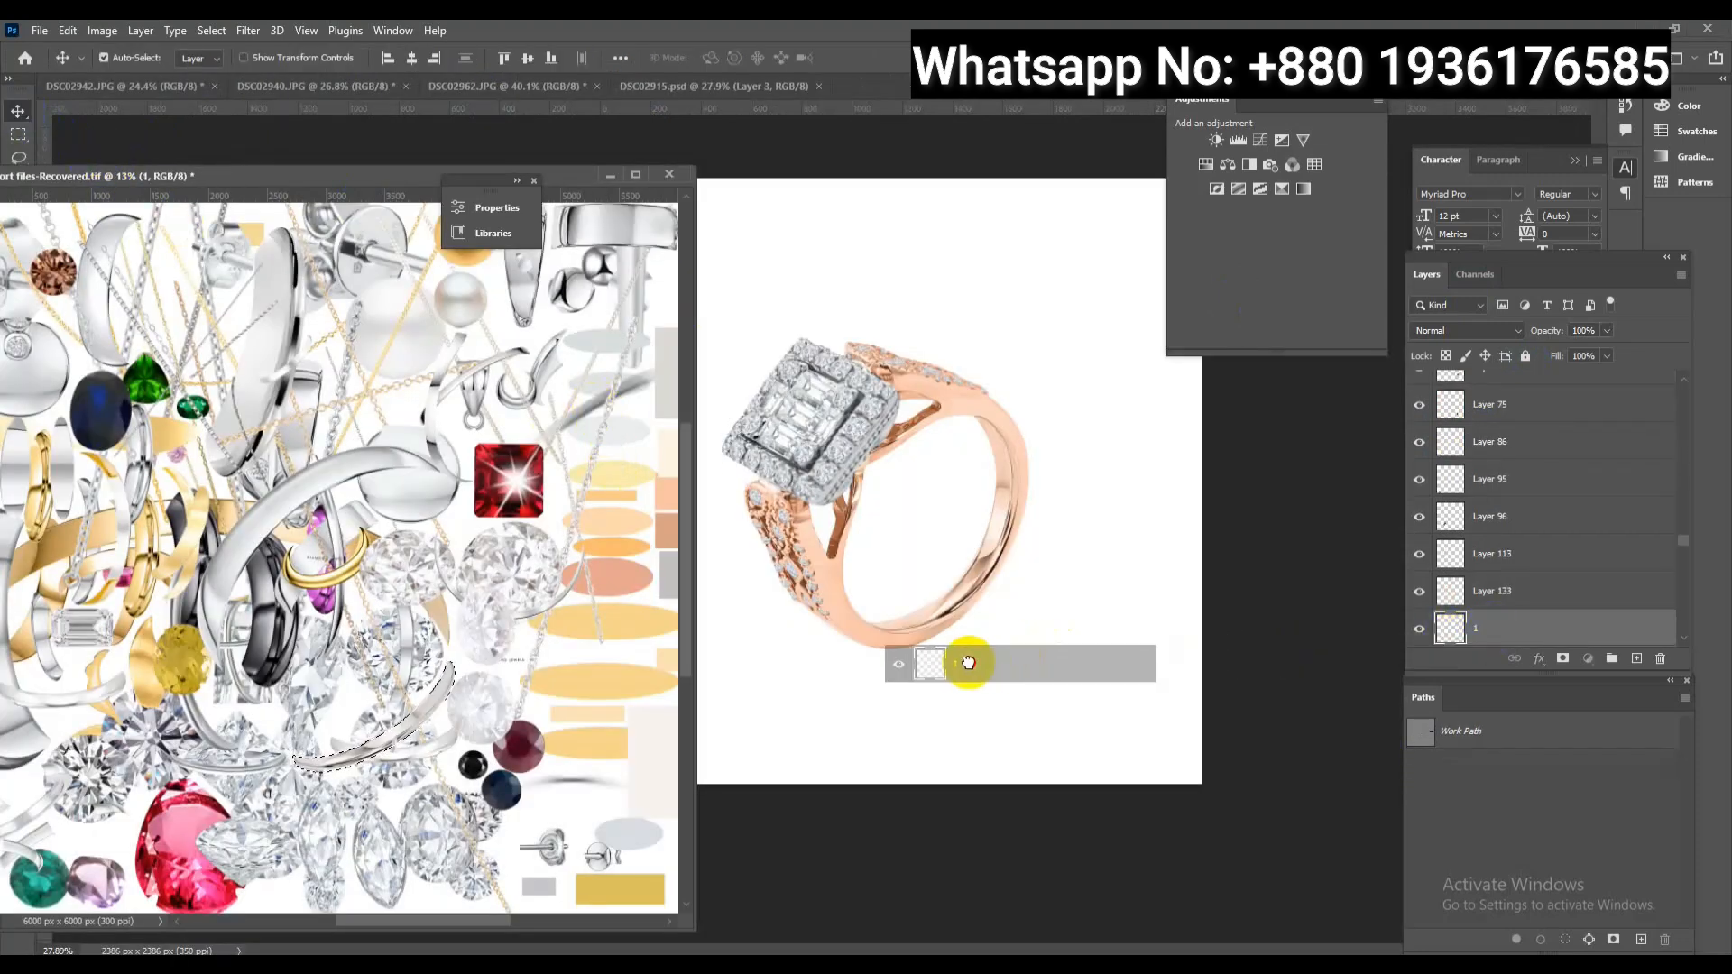
left_click_drag(570, 178, 982, 86)
left_click(723, 88)
Scale the shadow to about 42% width and 46% height and place it along the underside of the ring's base
key("ctrl+t")
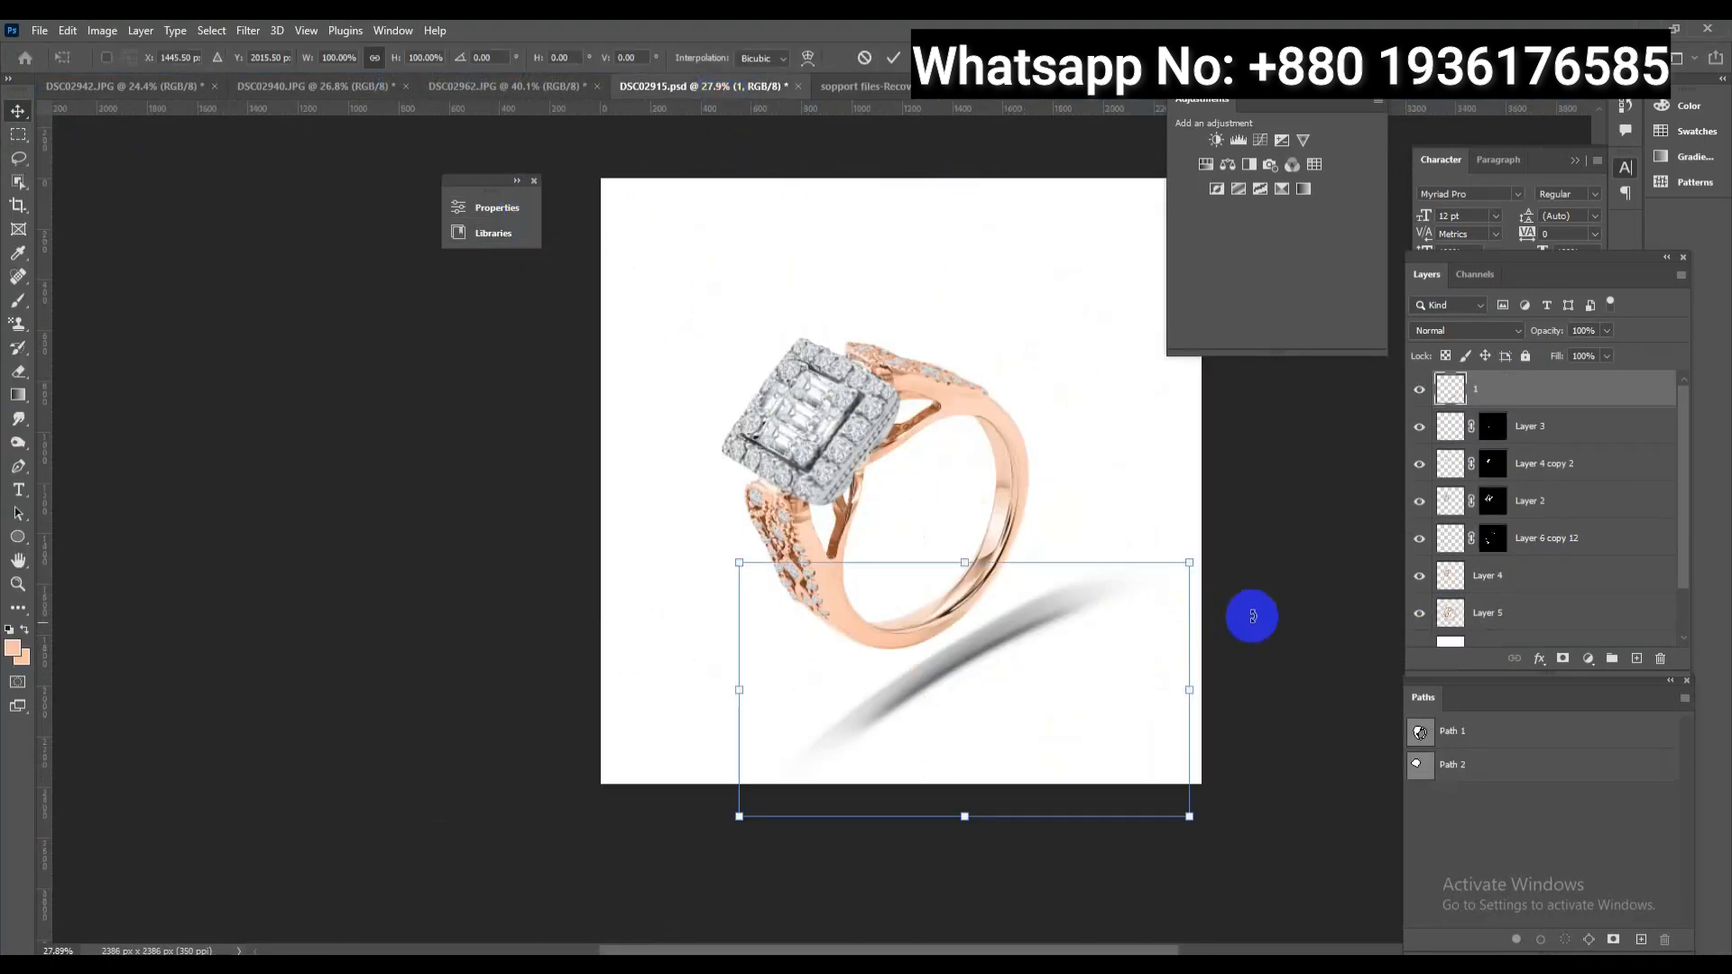
left_click_drag(1193, 561, 1064, 626)
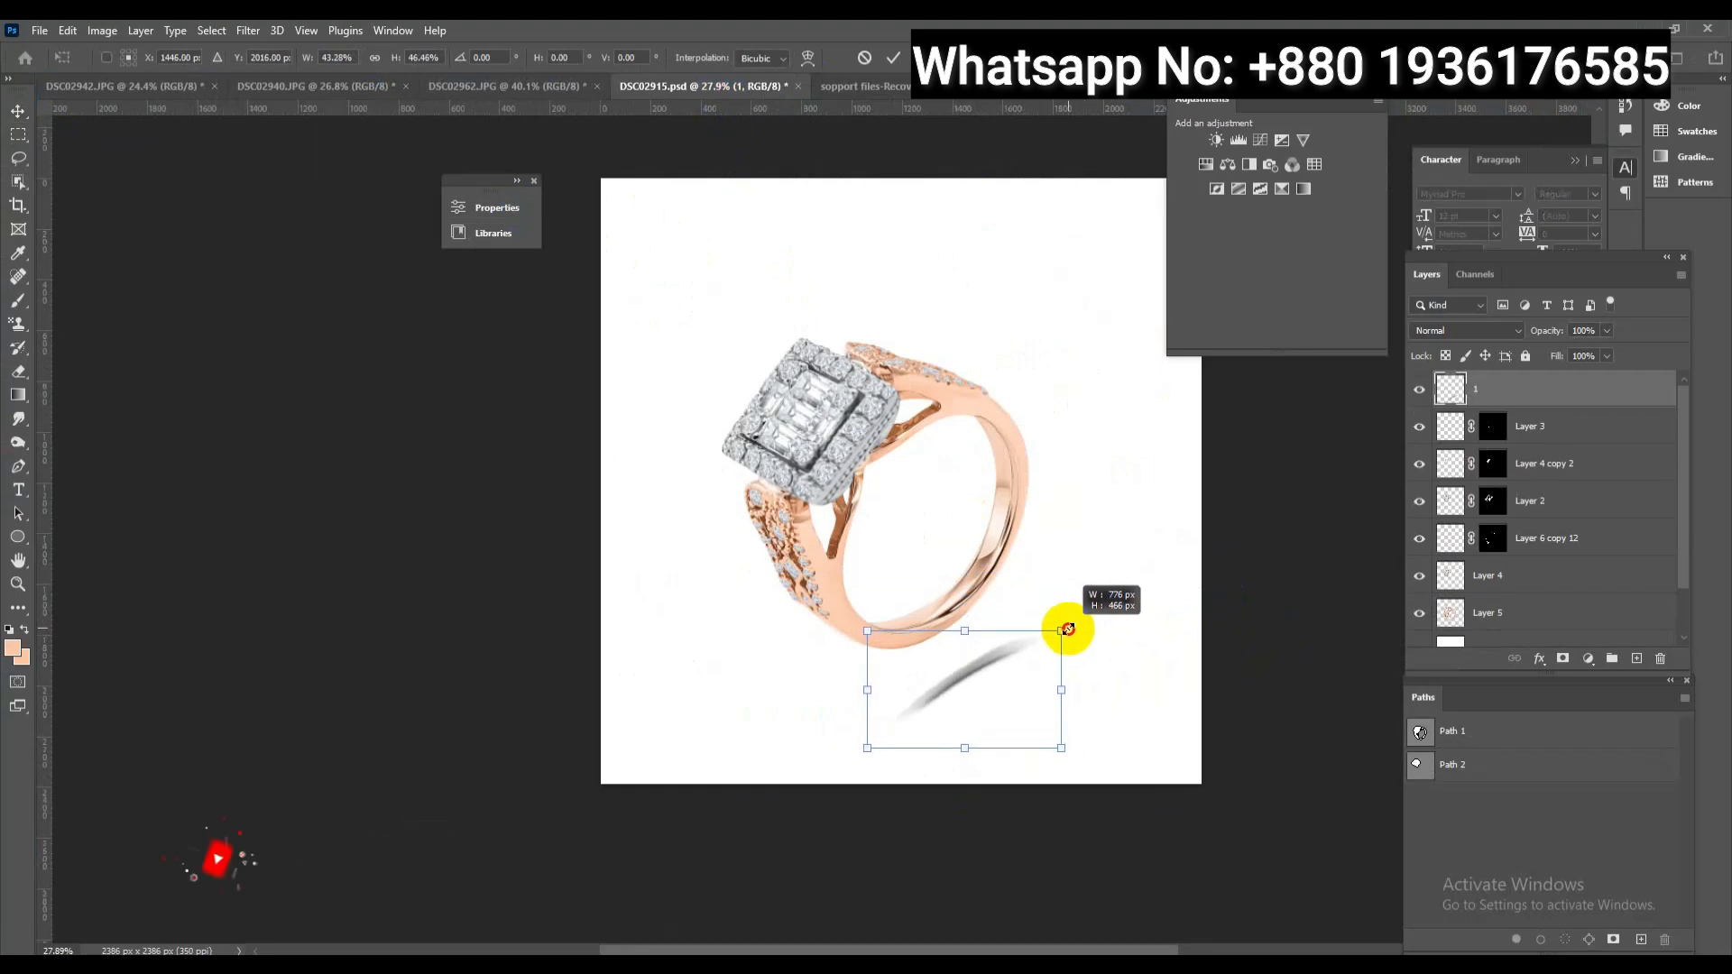
left_click_drag(1005, 696, 996, 648)
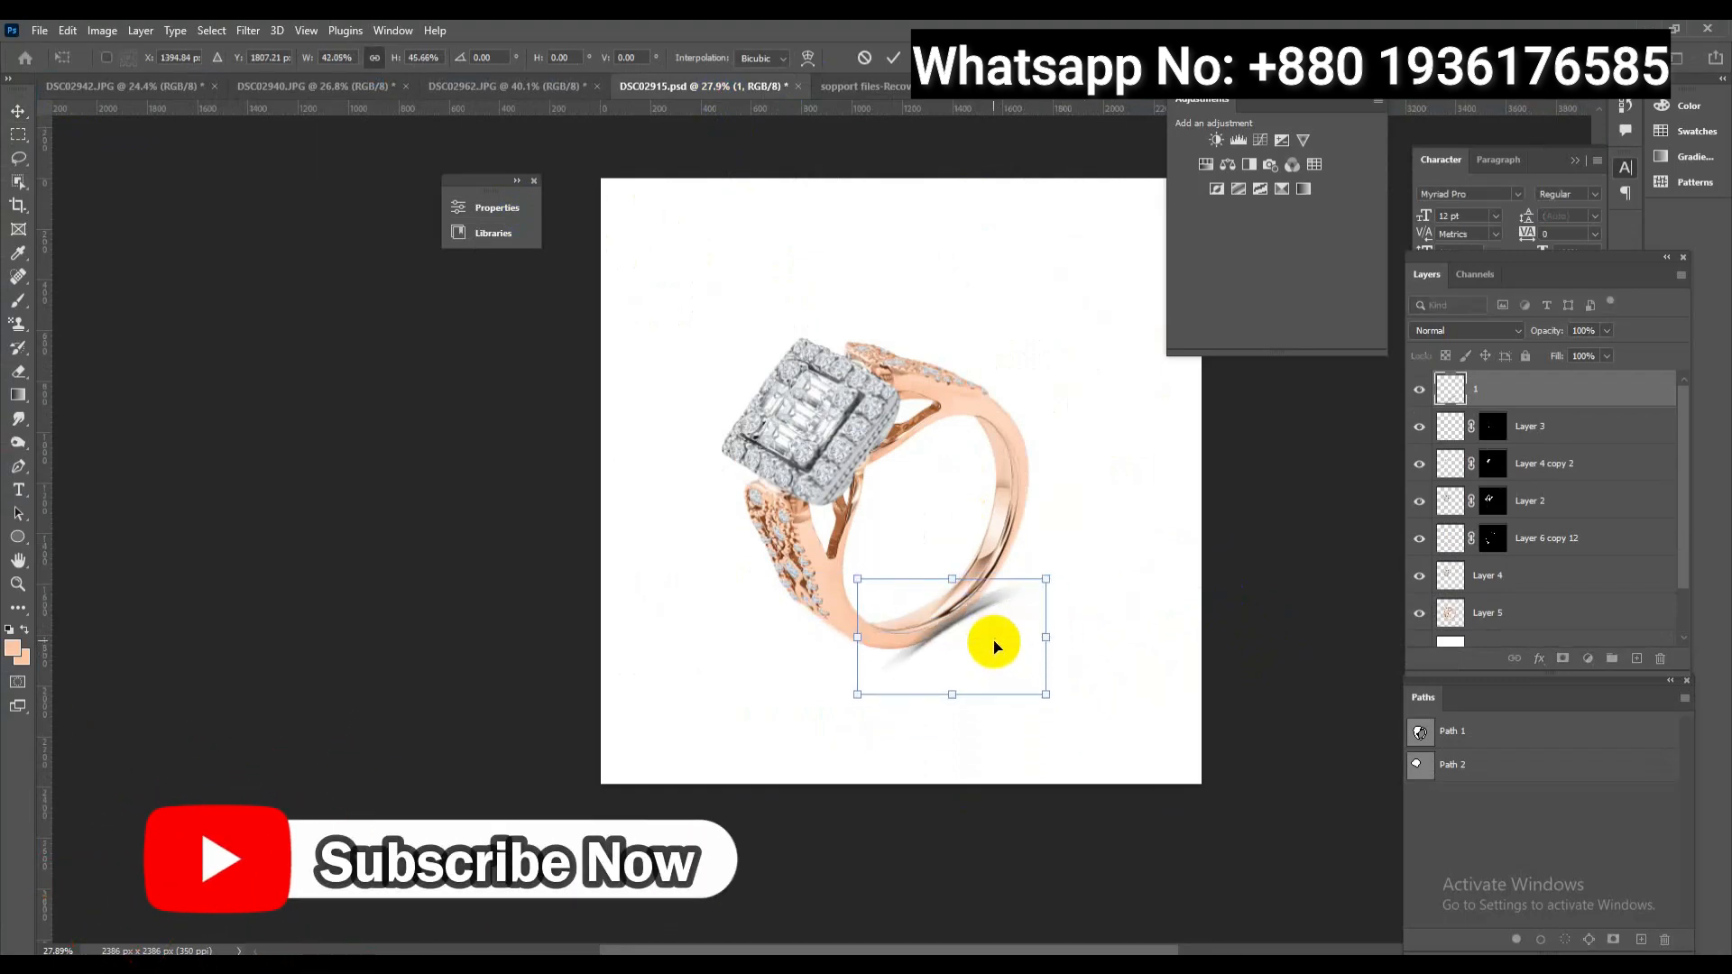
key("Return")
Move shadow layer 1 directly below Layer 5 and refit the shadow against the lower edge of the shank
left_click_drag(1543, 388, 1551, 623)
key("ctrl+t")
left_click_drag(1133, 619, 1153, 536)
left_click_drag(1020, 629, 1070, 641)
left_click_drag(1269, 595, 1277, 608)
key("Return")
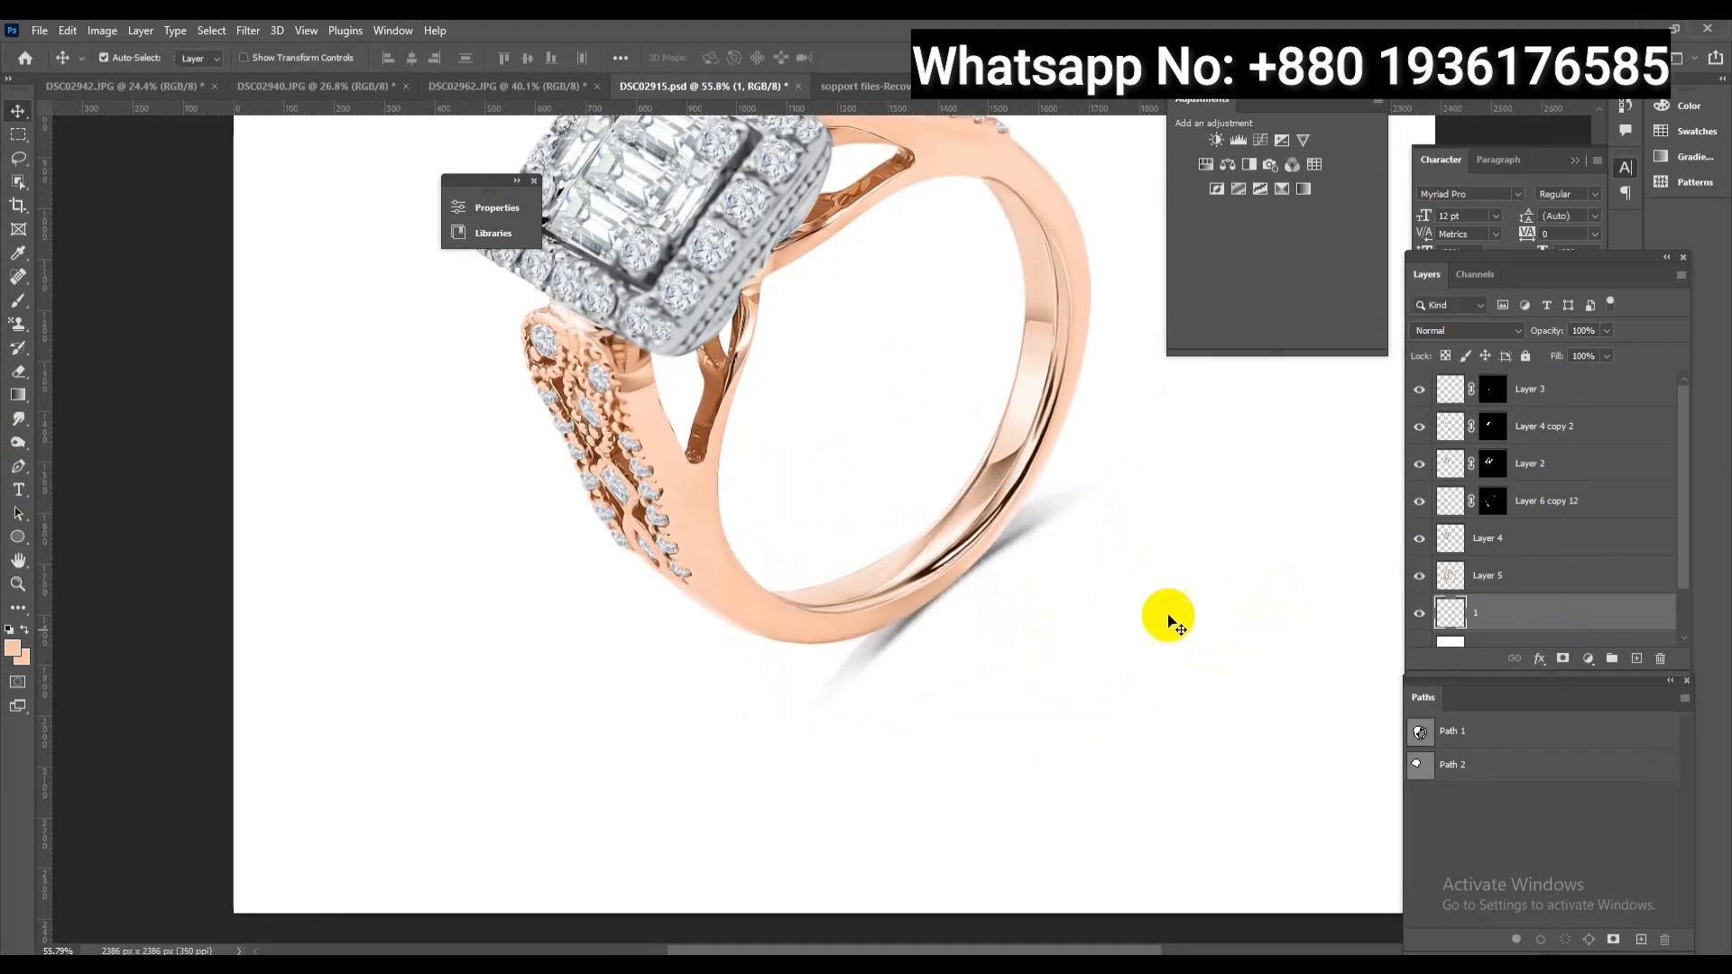
Nudge the shadow slightly along the shank's lower edge and save the document
key("ctrl+t")
key("Right")
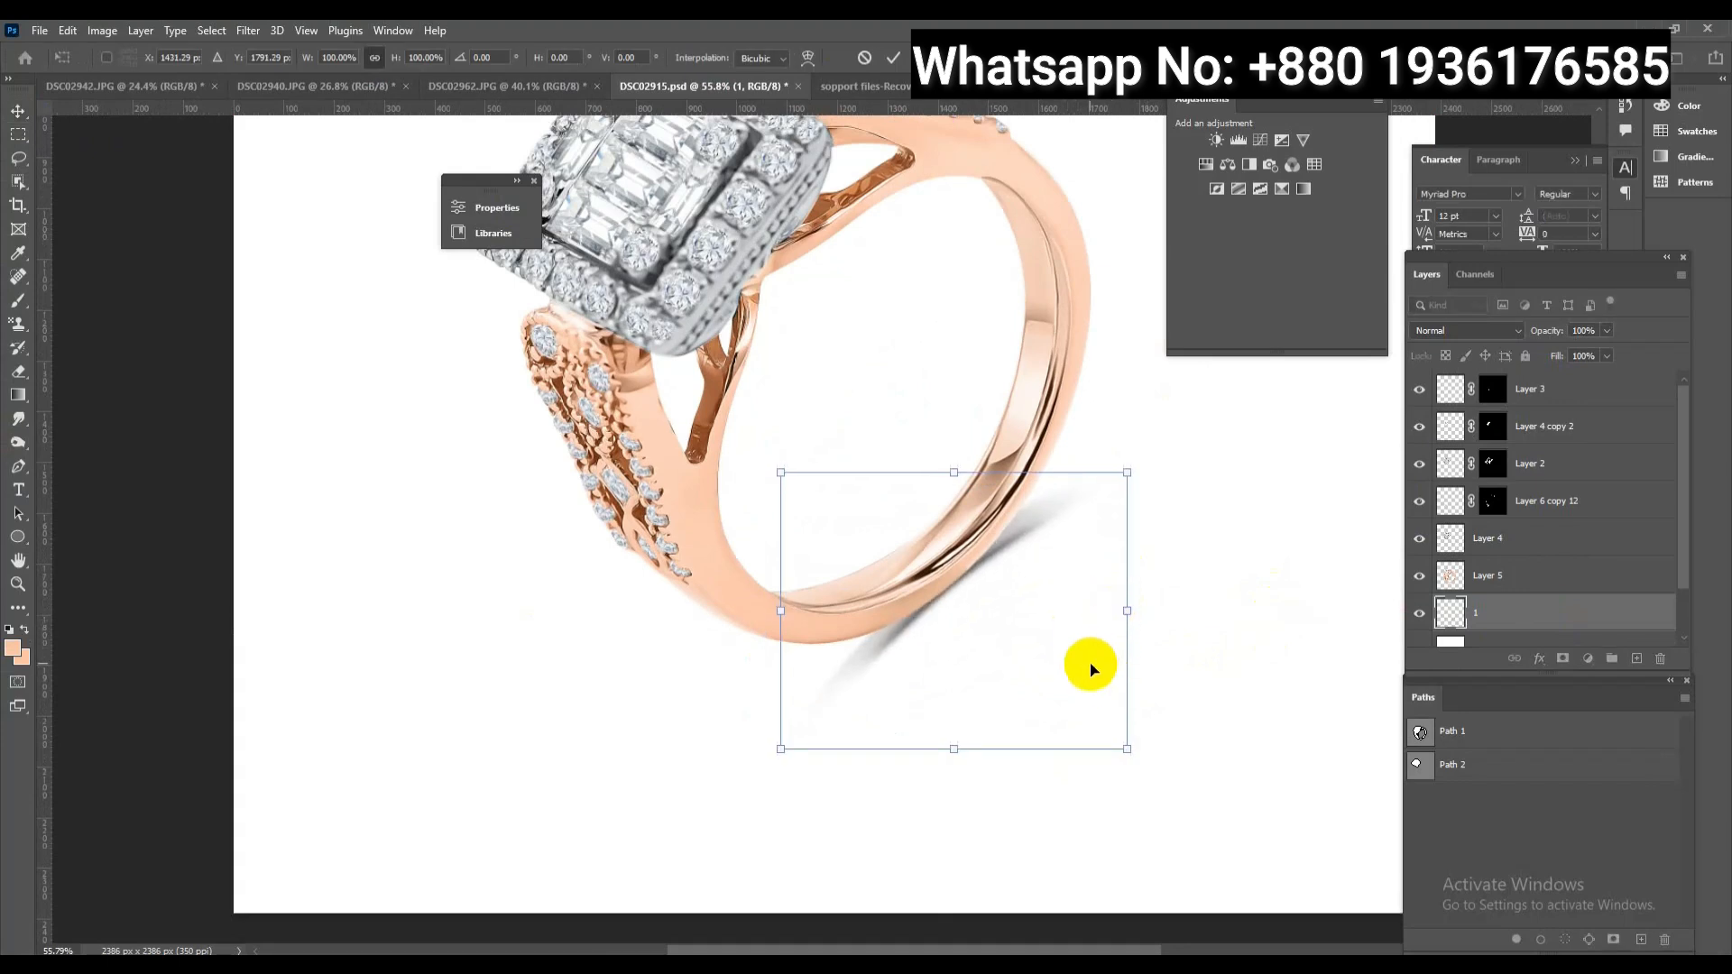
key("Return")
left_click_drag(1040, 591, 929, 542, "ctrl")
left_click_drag(1083, 571, 1163, 629, "ctrl")
key("ctrl+s")
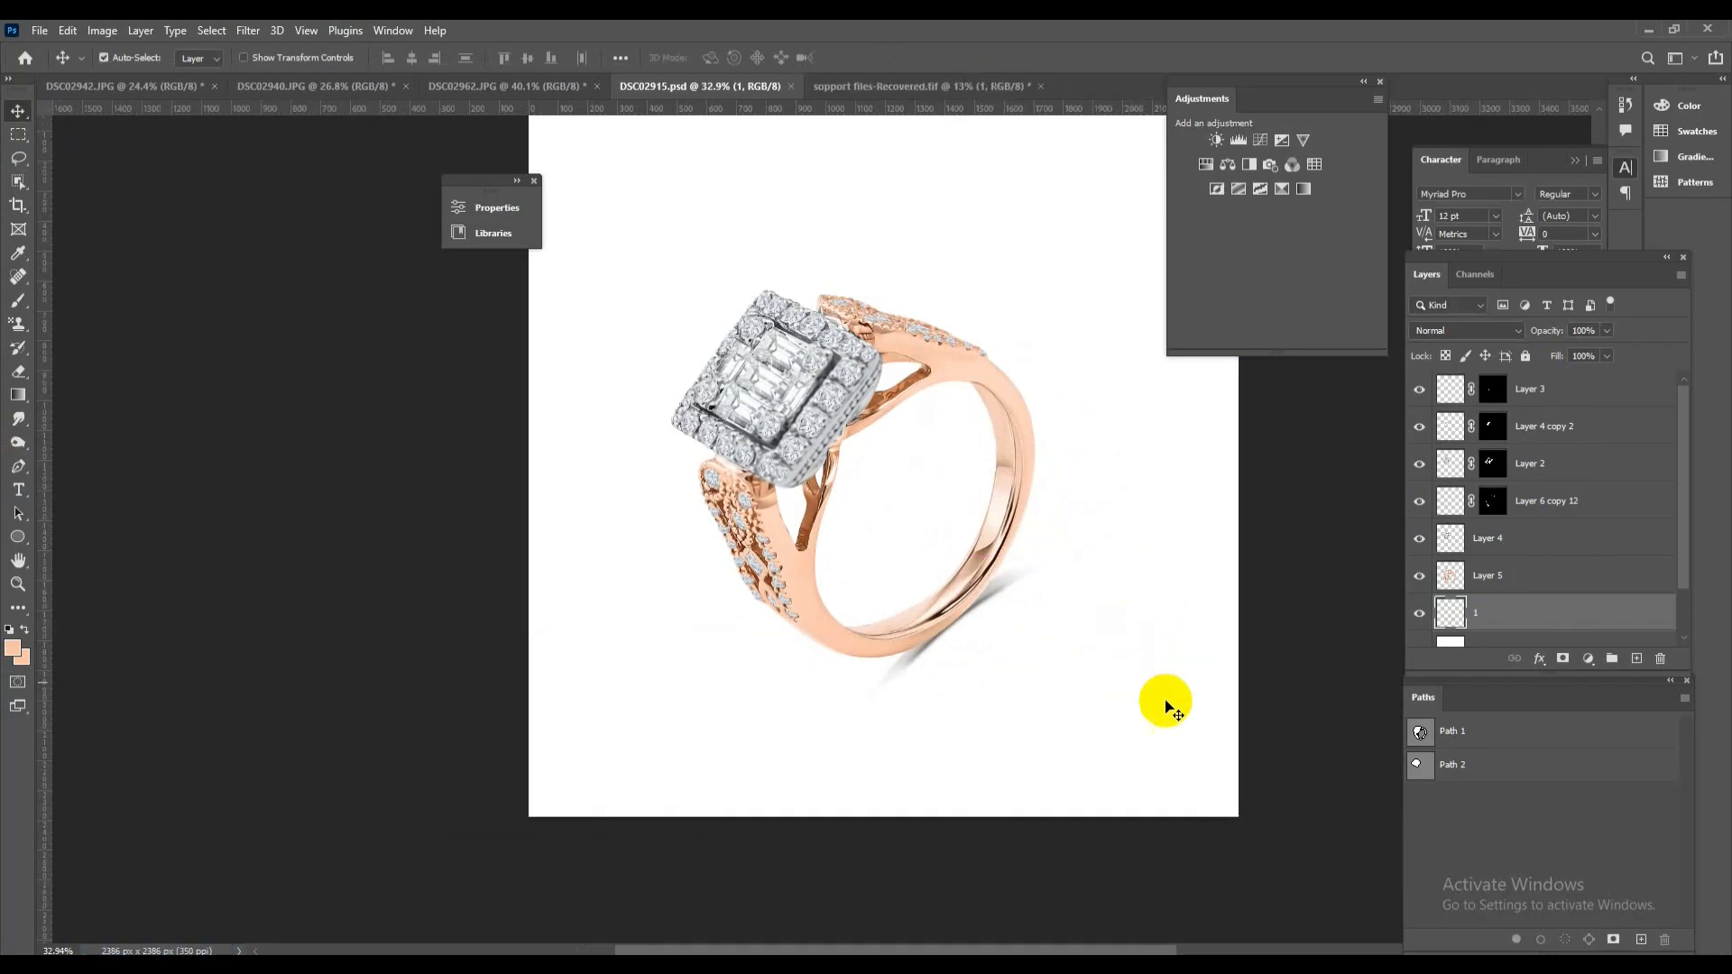
Compare the finished ring with the original photo by repeatedly isolating the Background layer and restoring all layers
left_click_drag(990, 680, 1125, 679, "ctrl")
left_click_drag(893, 646, 923, 662, "ctrl")
scroll(1531, 620, "down", 2)
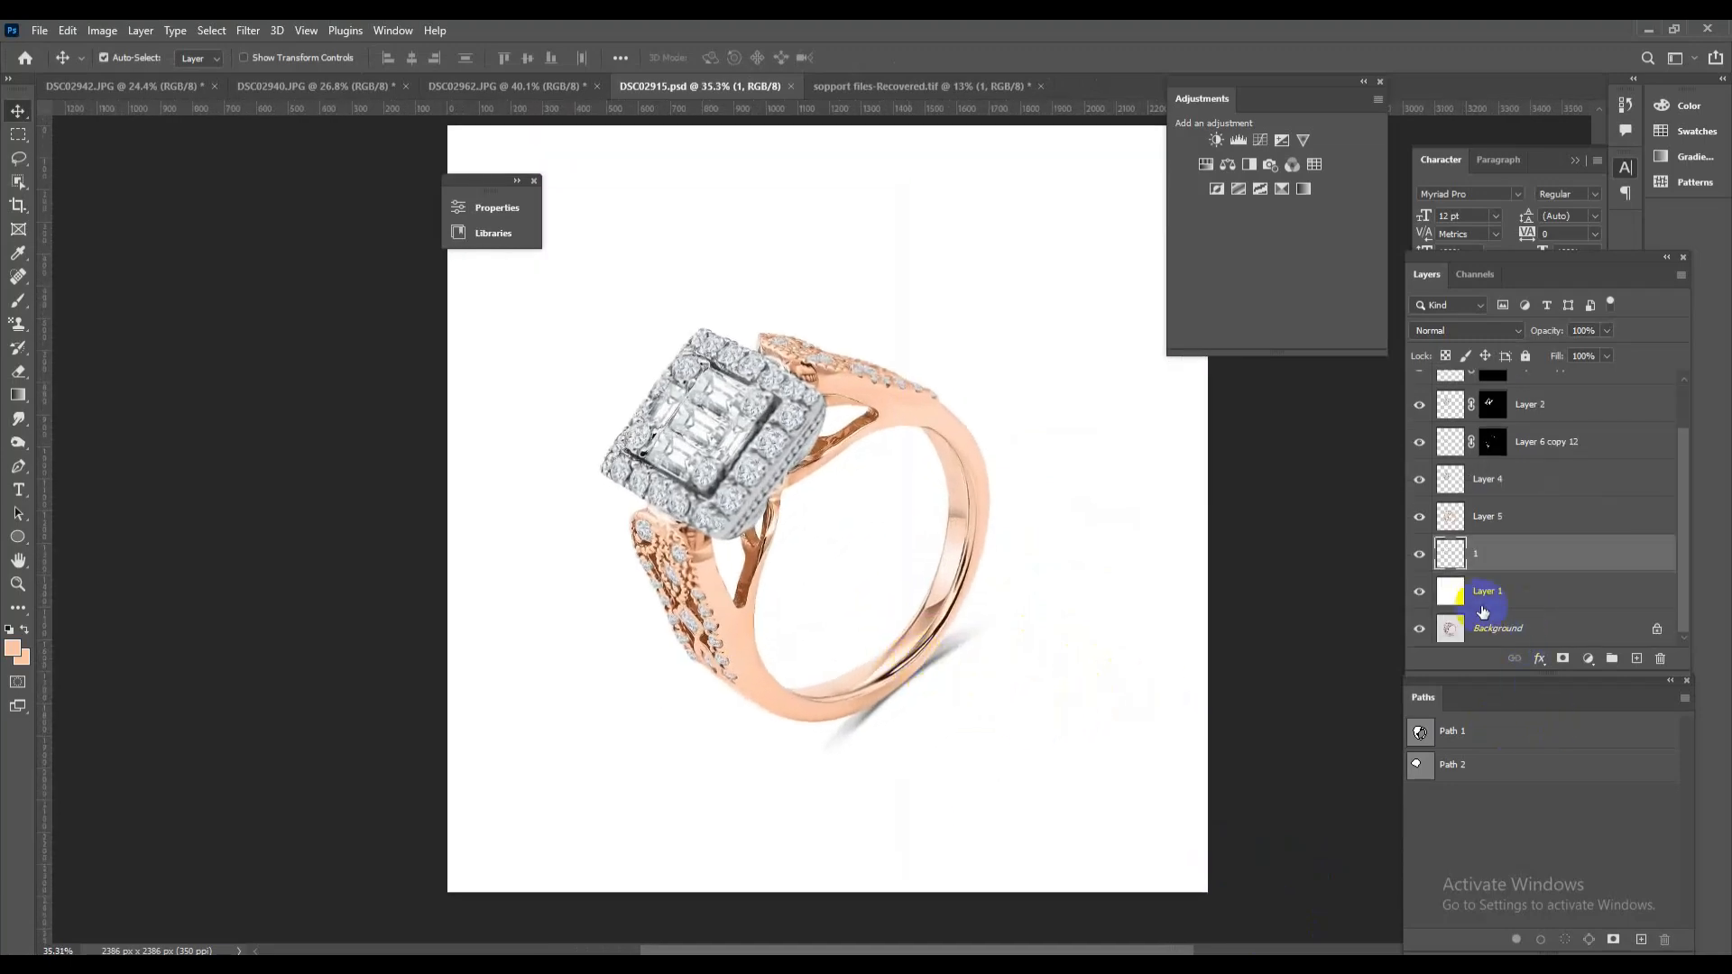
left_click(1422, 630, "alt")
left_click(1422, 630, "alt")
left_click(1422, 630, "alt")
left_click(1422, 630, "alt")
left_click(1422, 629, "alt")
left_click(1422, 630, "alt")
left_click(1422, 629, "alt")
left_click(1422, 629, "alt")
left_click(1423, 630, "alt")
left_click(1423, 630, "alt")
left_click(1423, 630, "alt")
left_click(1424, 631, "alt")
left_click(1426, 631, "alt")
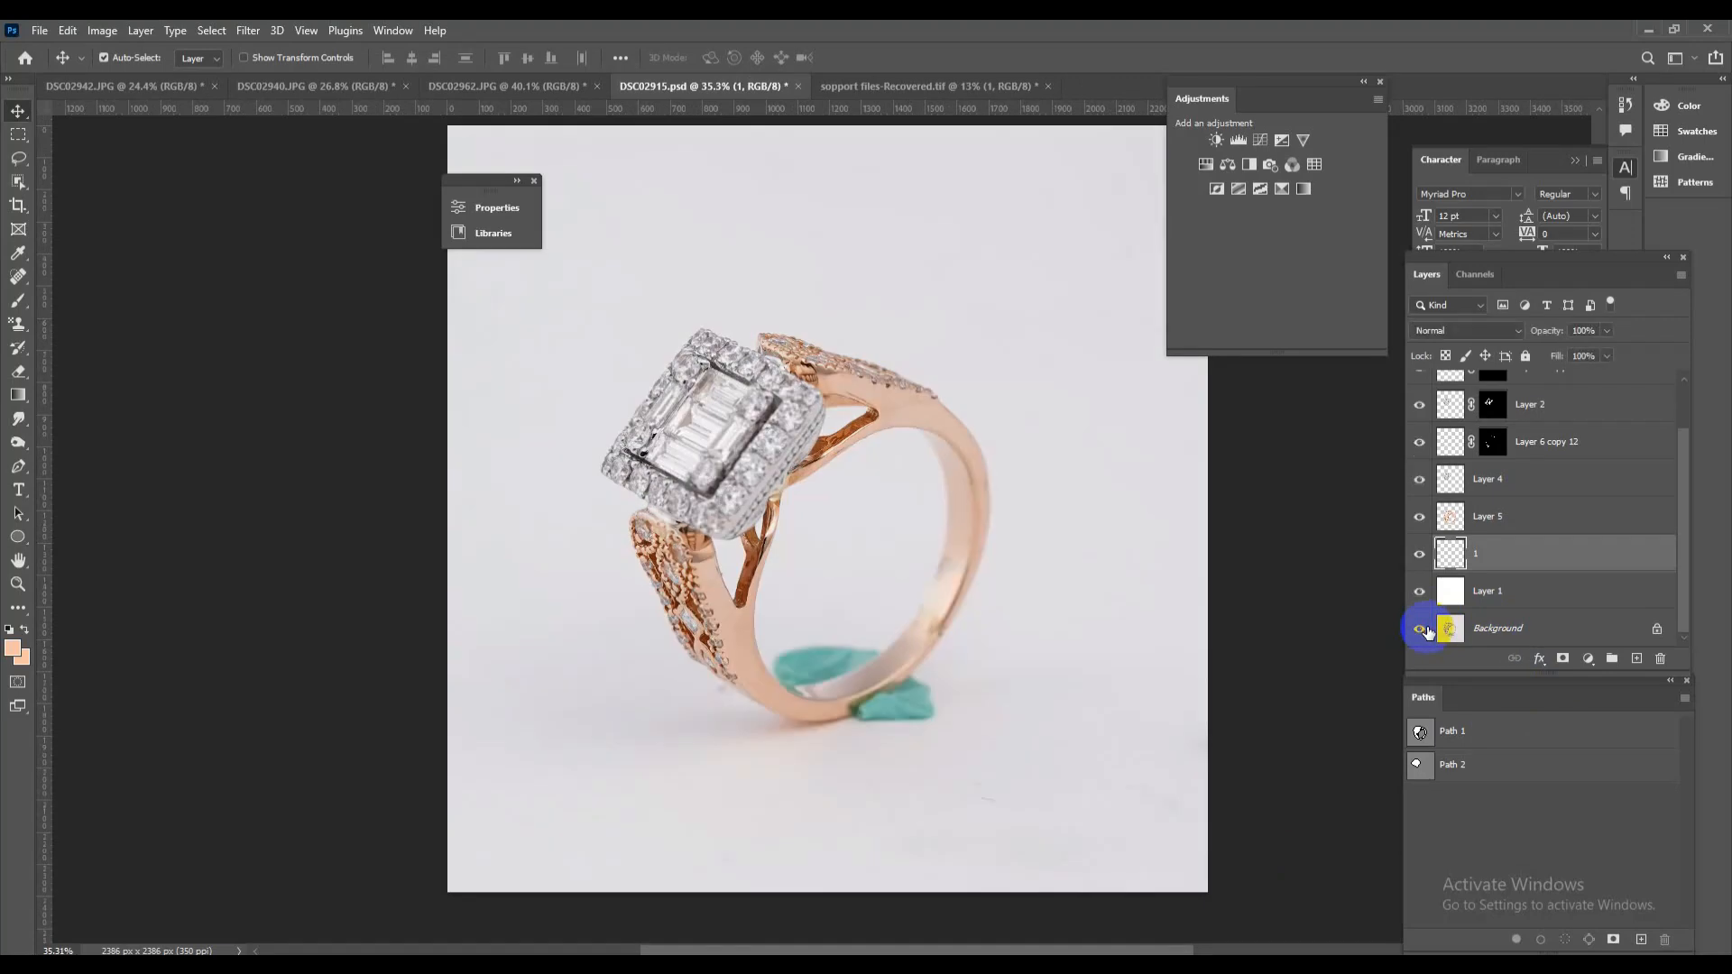
left_click(1426, 632, "alt")
left_click_drag(909, 720, 897, 669)
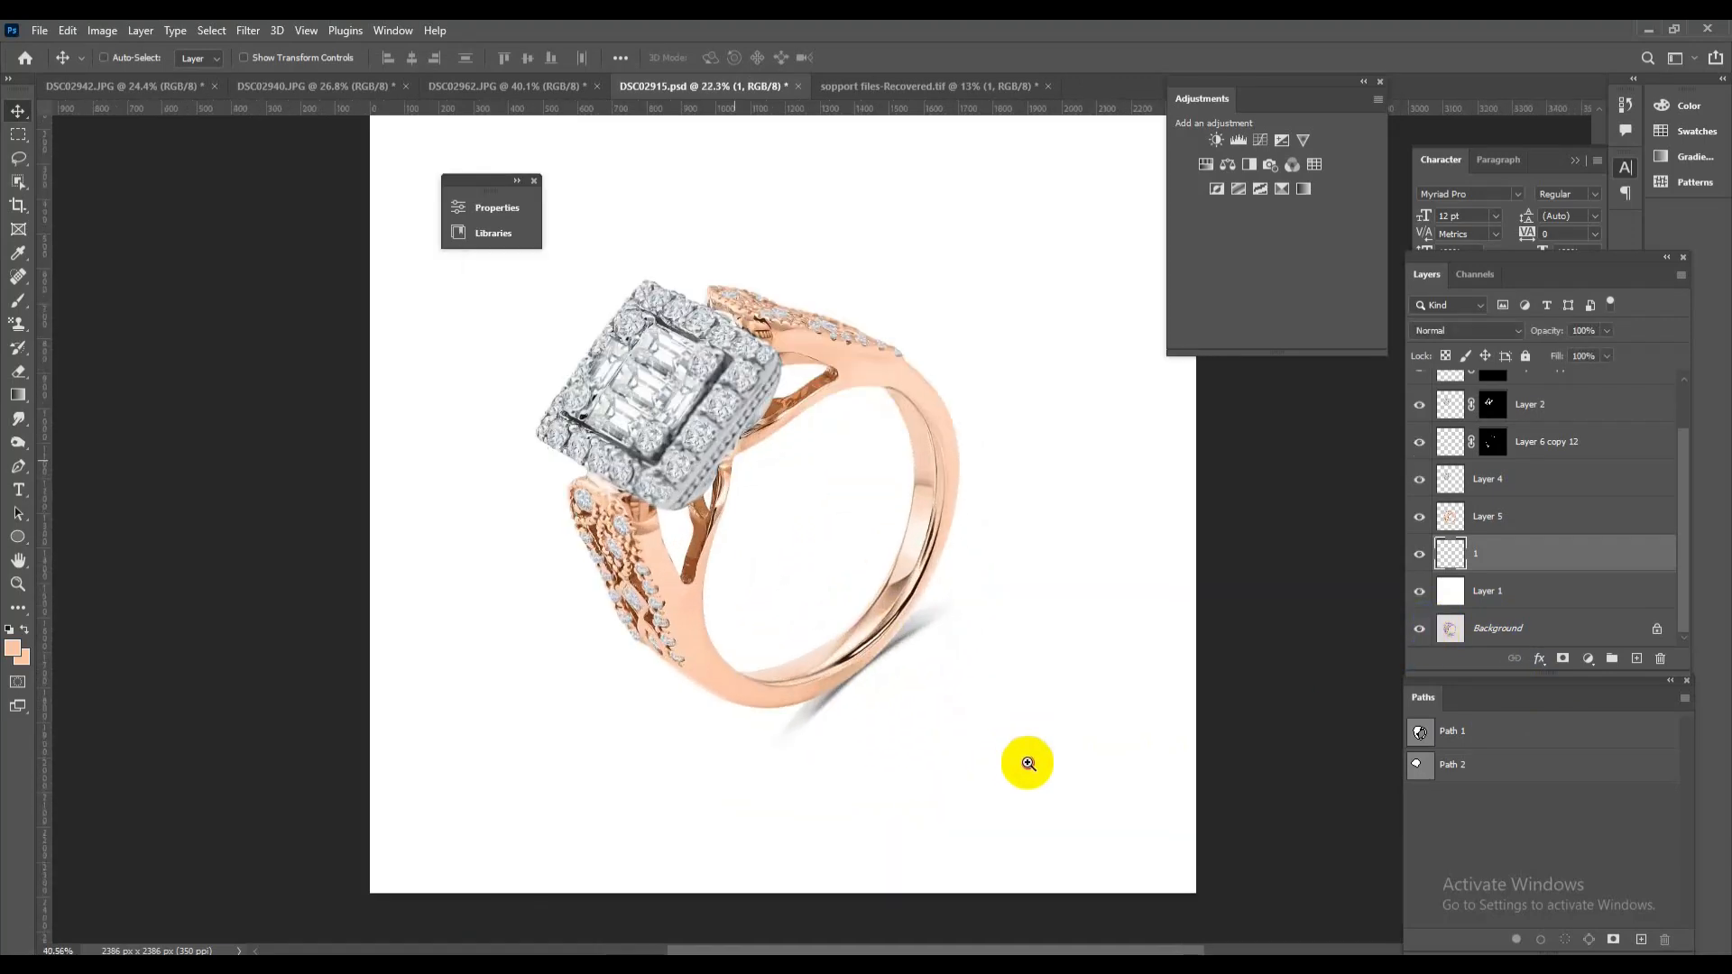